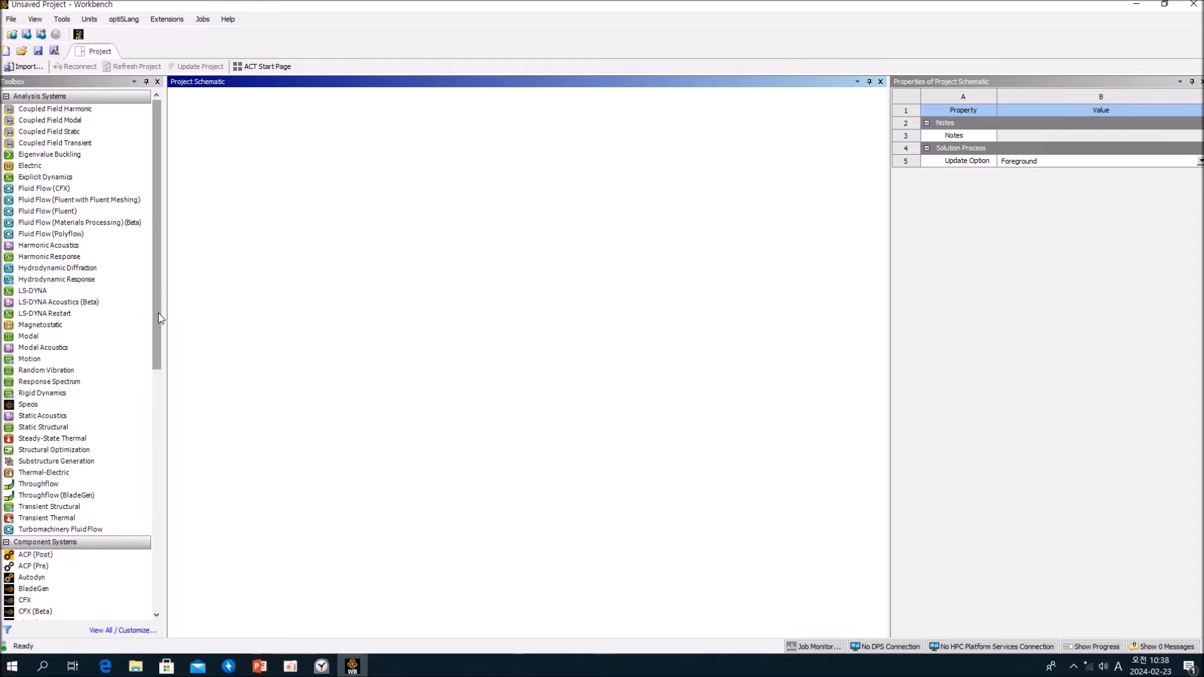
Add a Static Structural analysis system to the project schematic and create a new SpaceClaim geometry for it
double_click(42, 429)
click(321, 250)
click(254, 163)
right_click(255, 164)
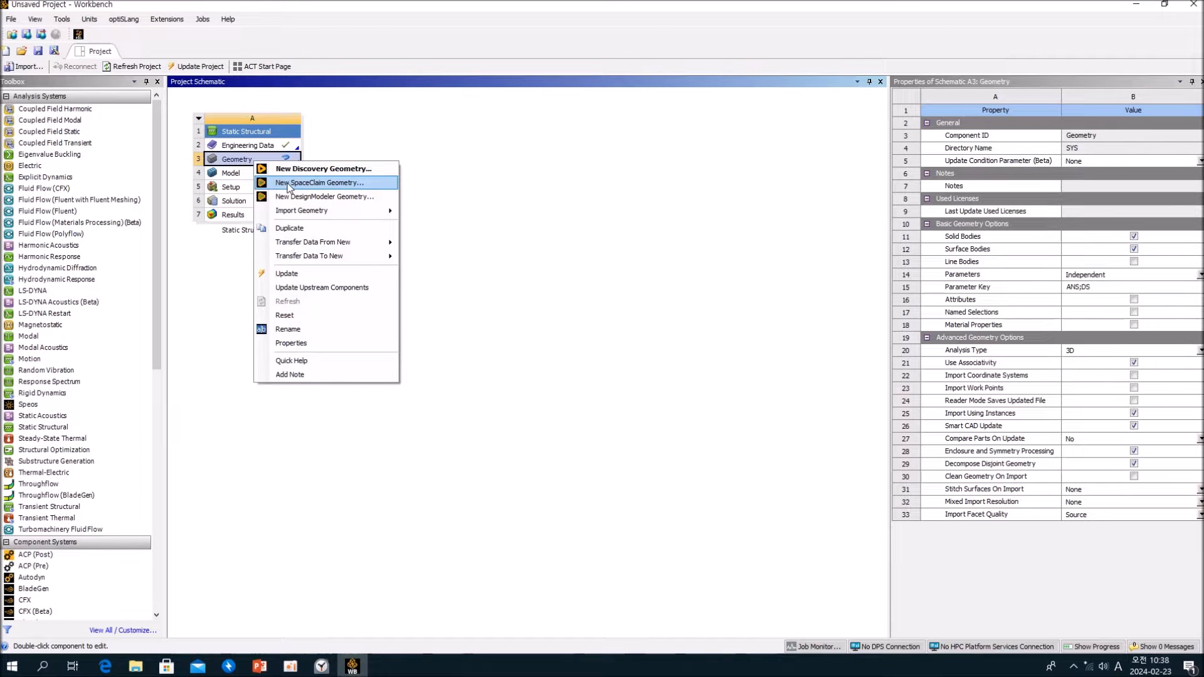
click(289, 184)
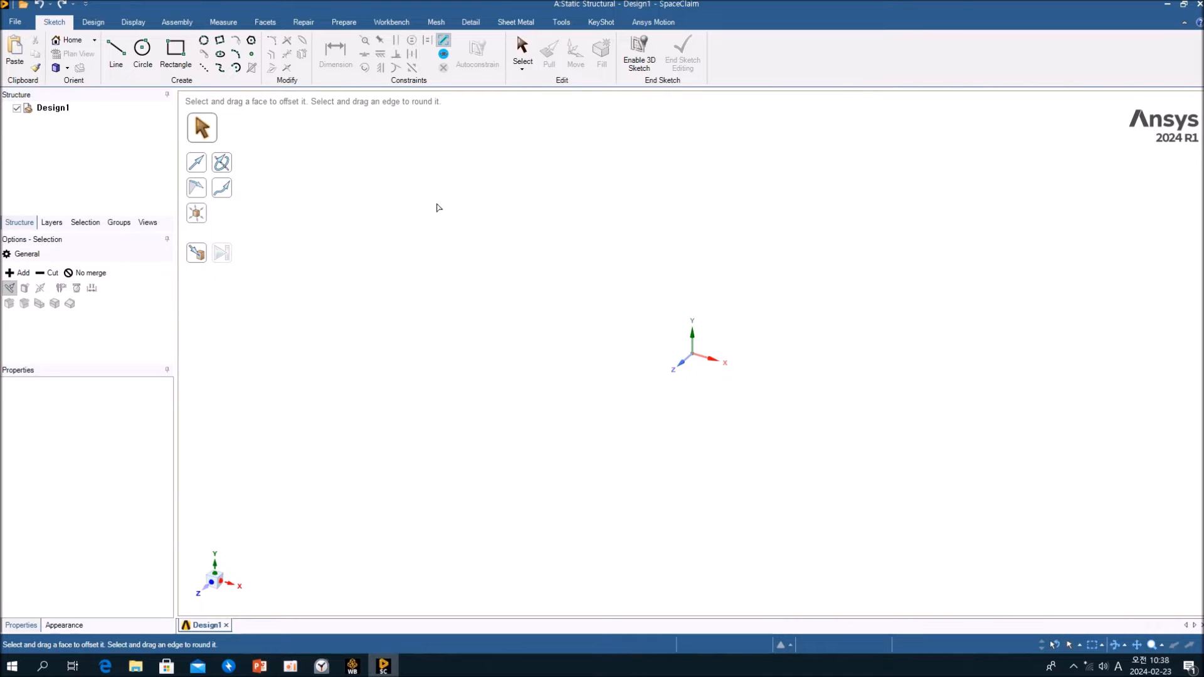
Open industrial_Prop-240_keyhub-step.STEP from the USB drive, with the file filter set to All Supported Files
click(95, 170)
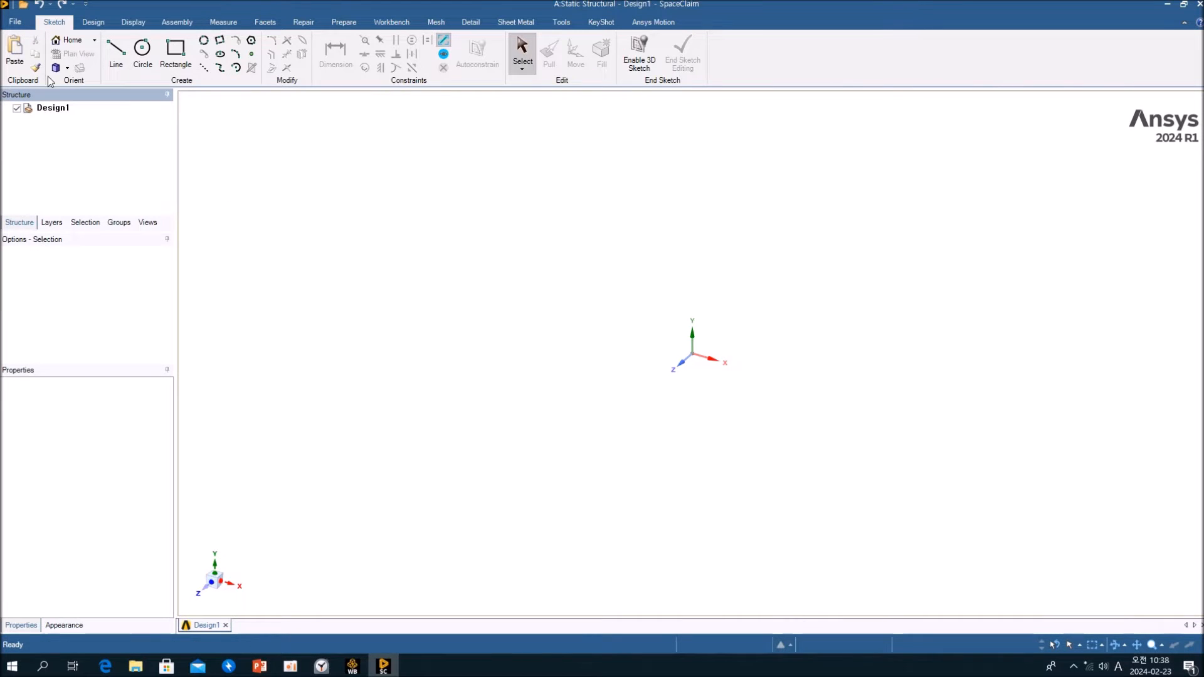
click(25, 7)
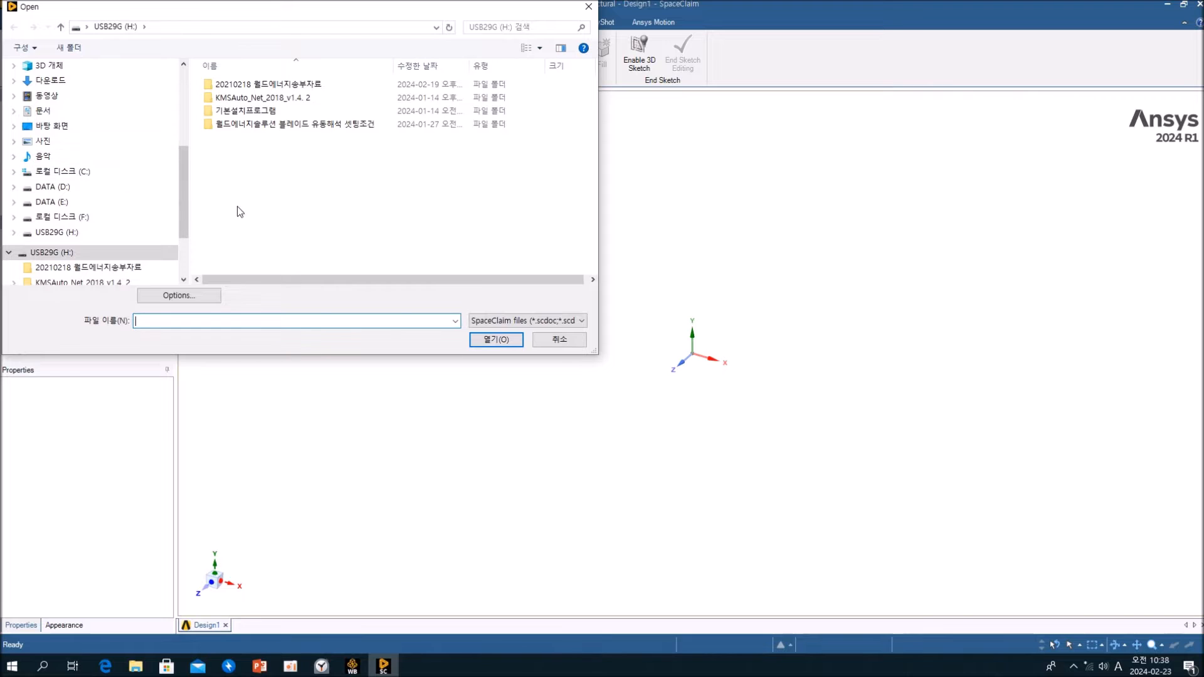
click(568, 320)
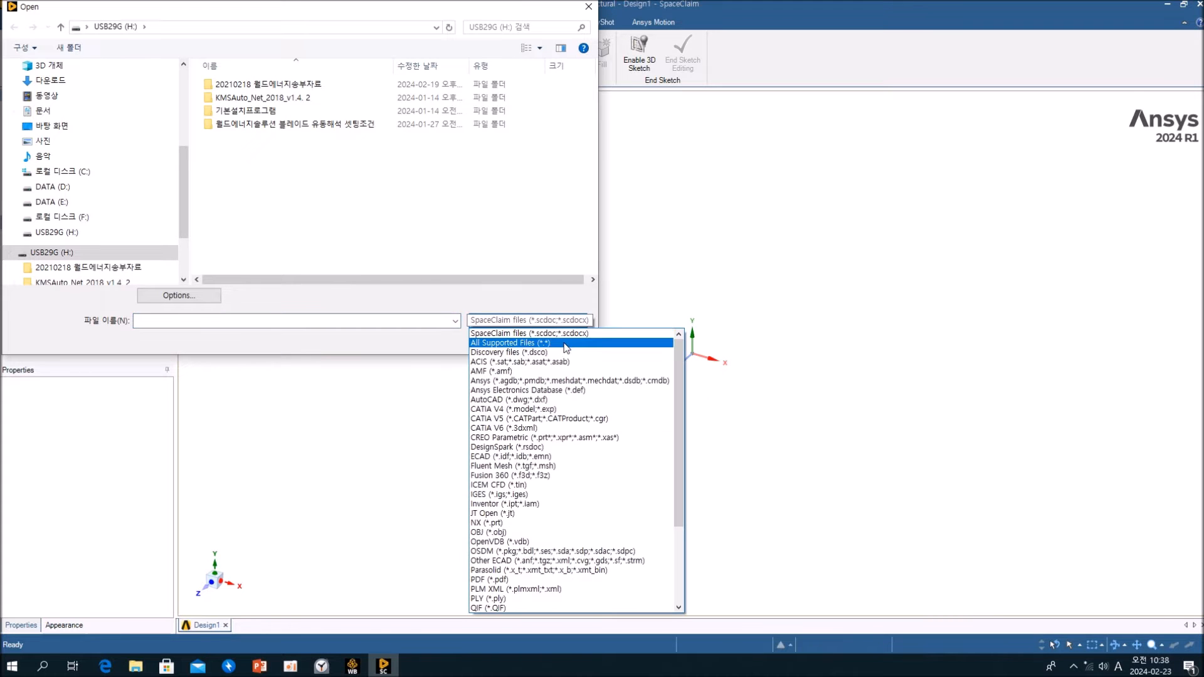
click(566, 338)
click(310, 139)
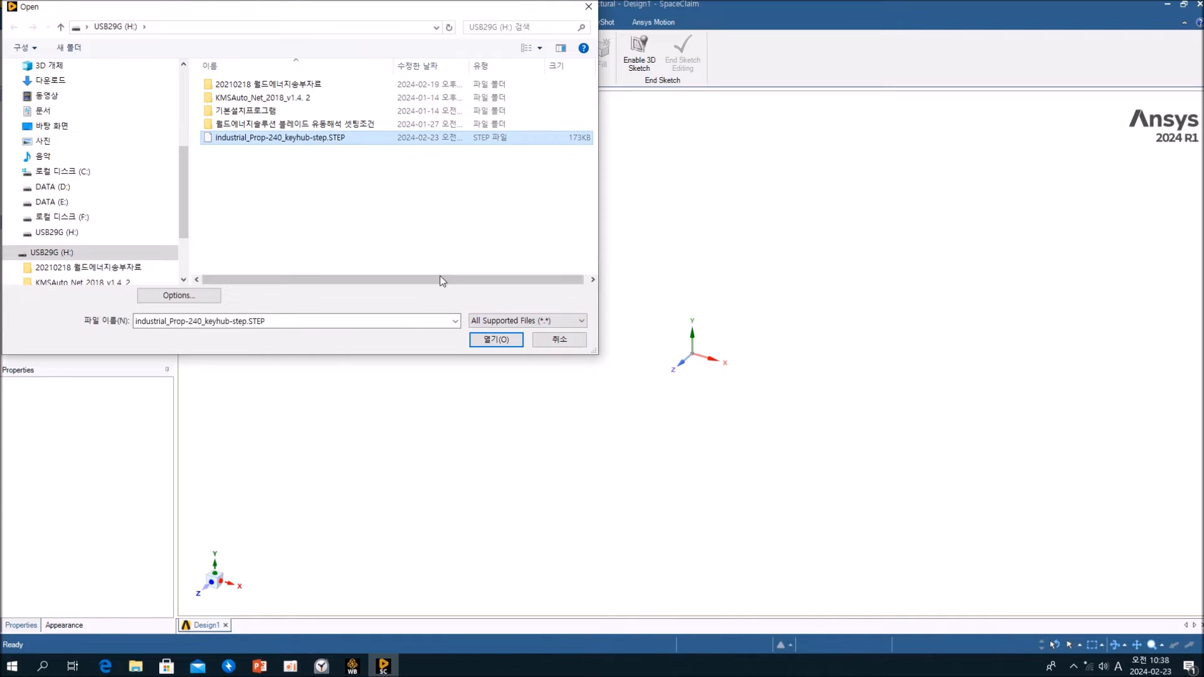
click(496, 339)
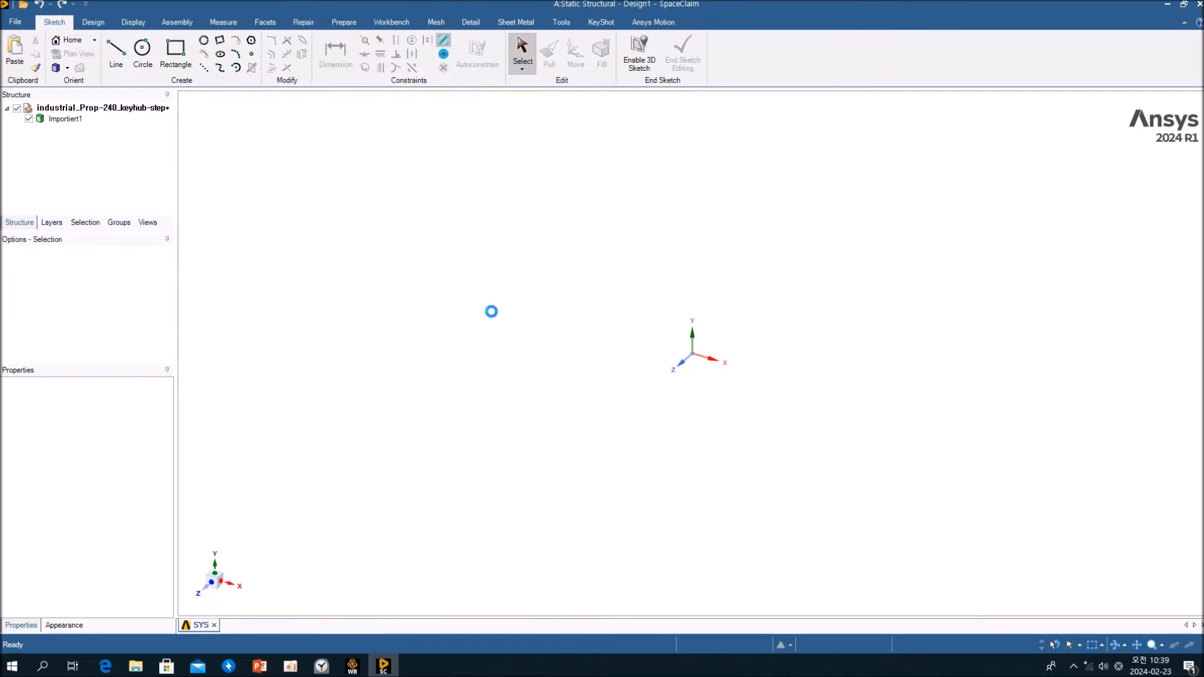
Examine the imported propeller's hub bore and the faces of its keyway from several sides
middle_drag(584, 240, 568, 387)
scroll(549, 326, down, 5)
middle_drag(561, 331, 629, 345)
scroll(599, 351, up, 8)
middle_drag(628, 345, 815, 271)
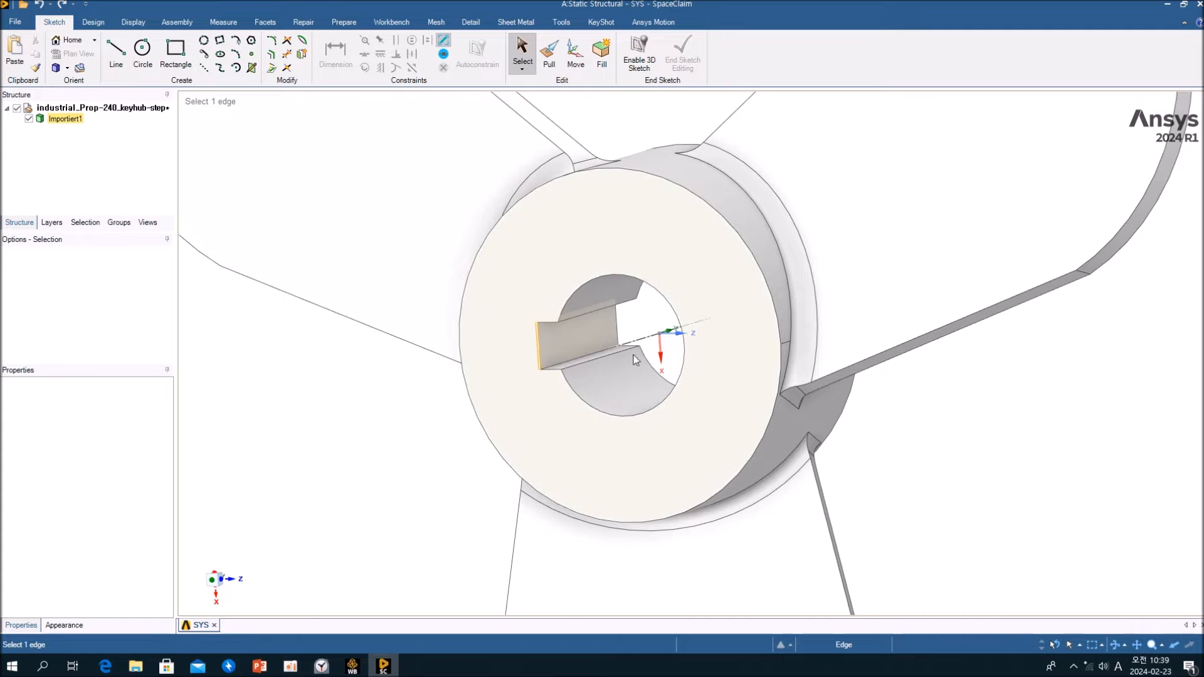
click(599, 323)
middle_drag(600, 322, 326, 366)
scroll(523, 364, down, 4)
middle_drag(541, 359, 507, 304)
scroll(545, 351, up, 6)
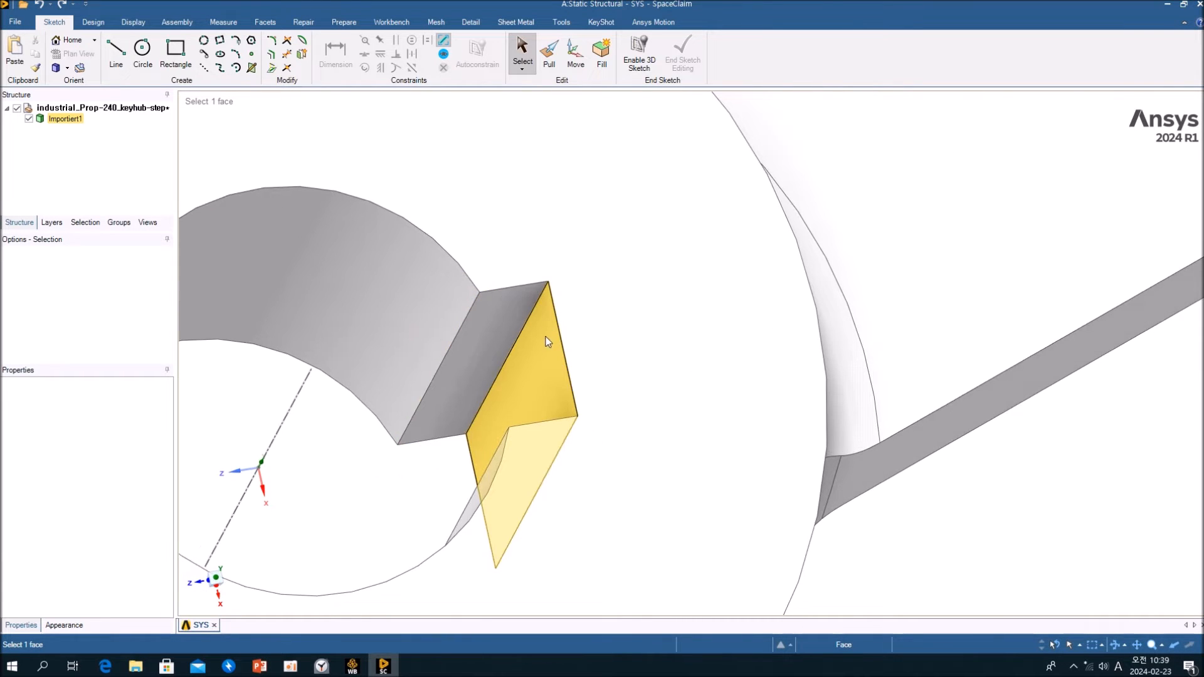
middle_drag(533, 416, 493, 374)
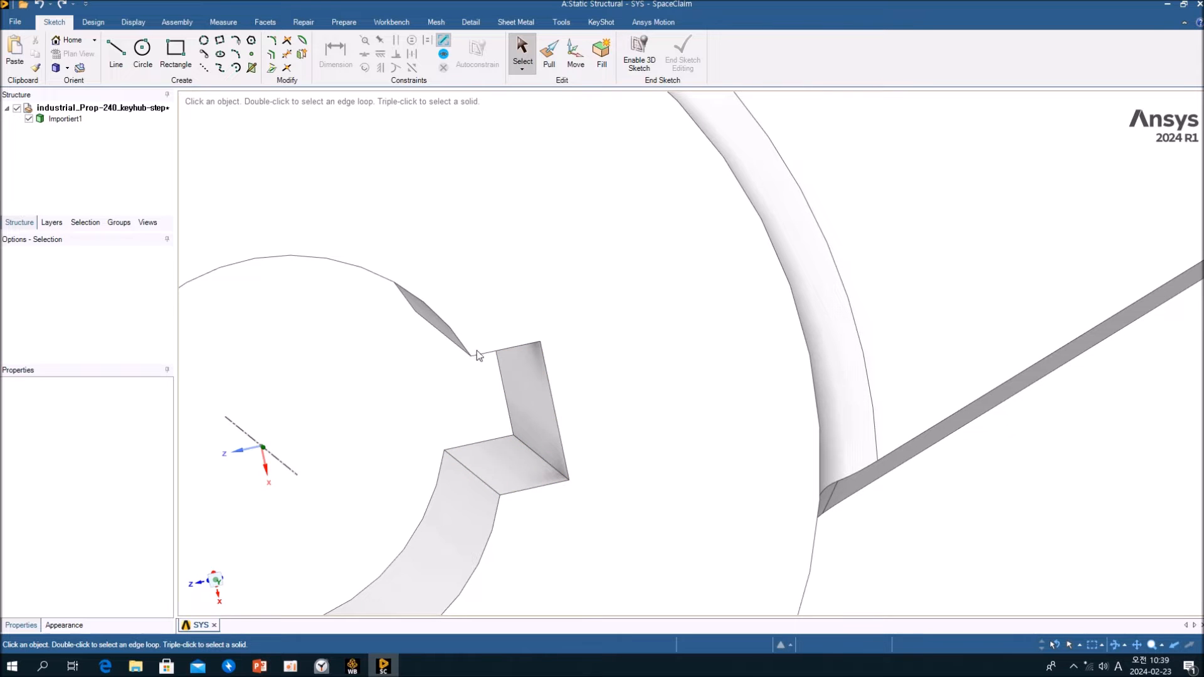
middle_drag(474, 425, 534, 362)
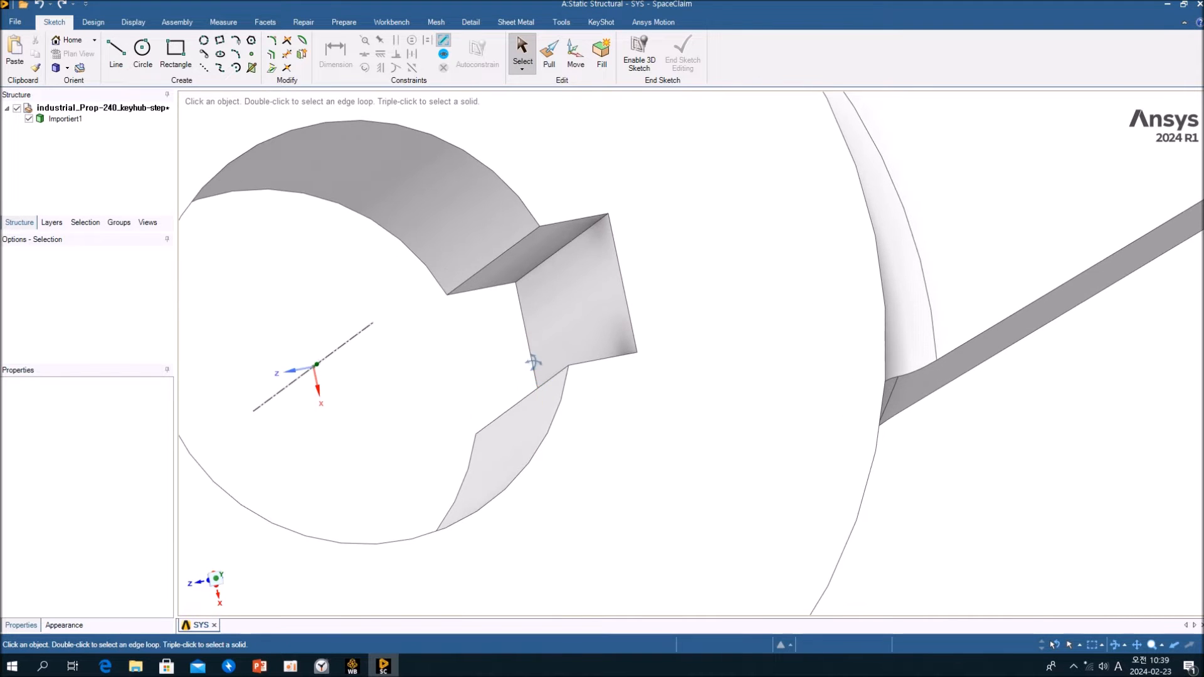
Delete the three planar keyway faces from the hub bore, leaving a plain round hole, and check the hub's outer surface
click(521, 269)
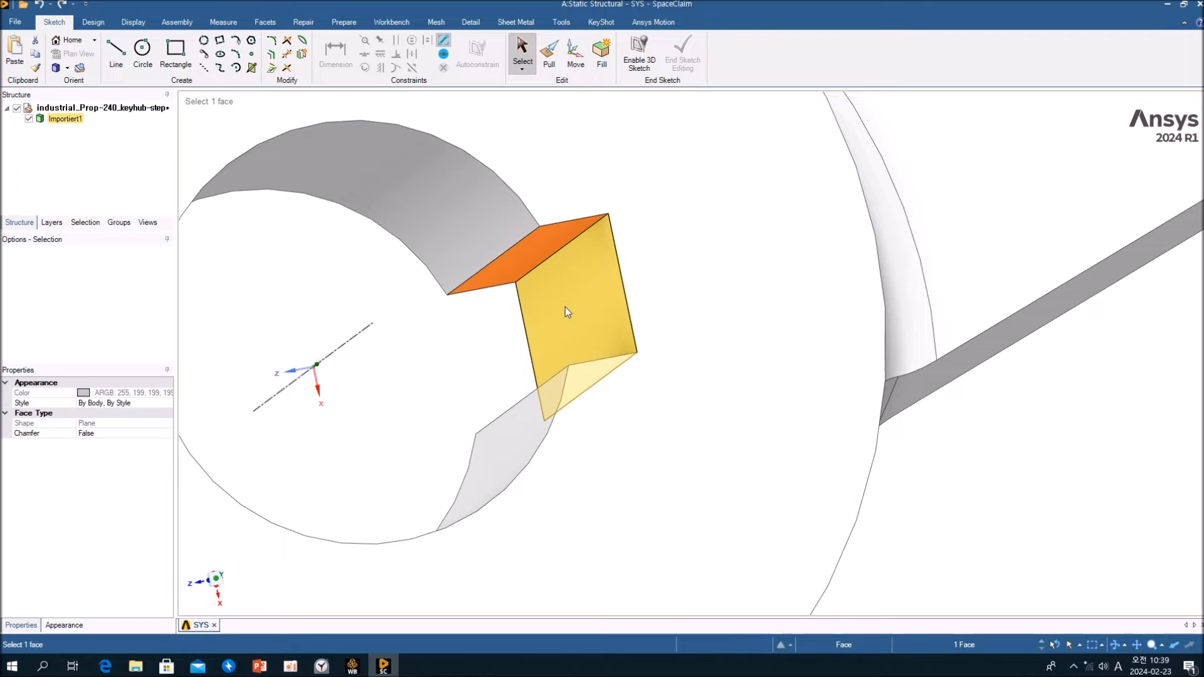
ctrl+click(572, 307)
middle_drag(571, 307, 618, 351)
ctrl+click(575, 391)
scroll(575, 391, down, 3)
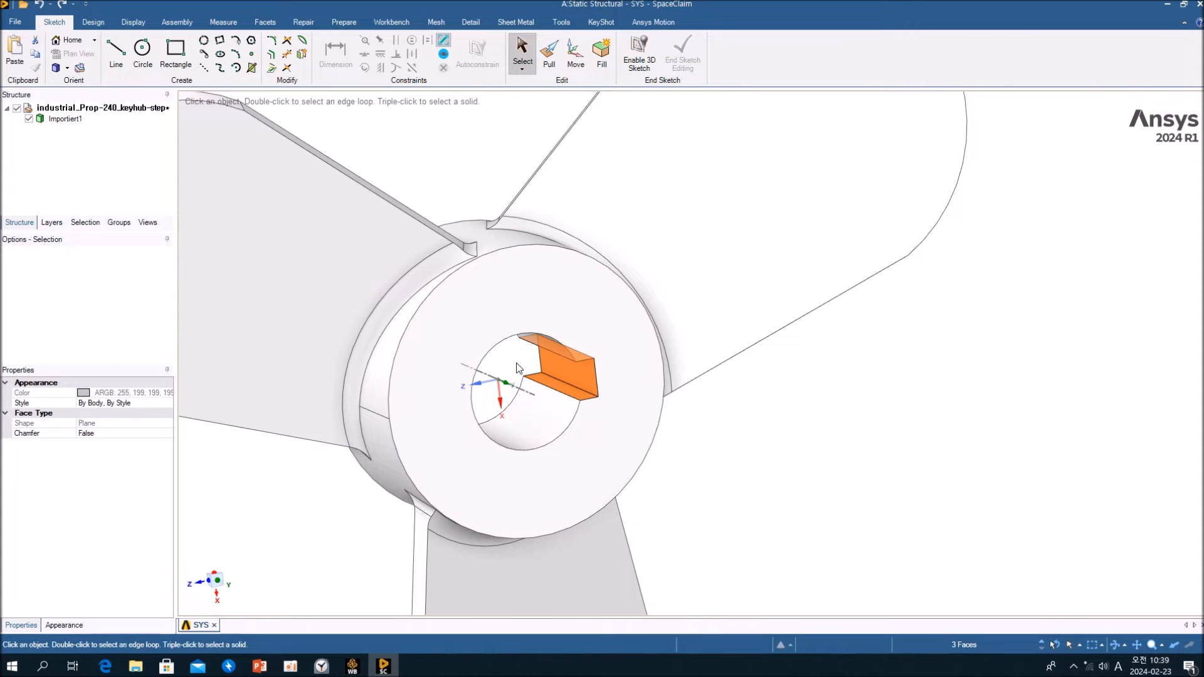
key(Delete)
mouse_move(611, 407)
middle_down()
mouse_move(715, 416)
mouse_move(755, 345)
middle_up()
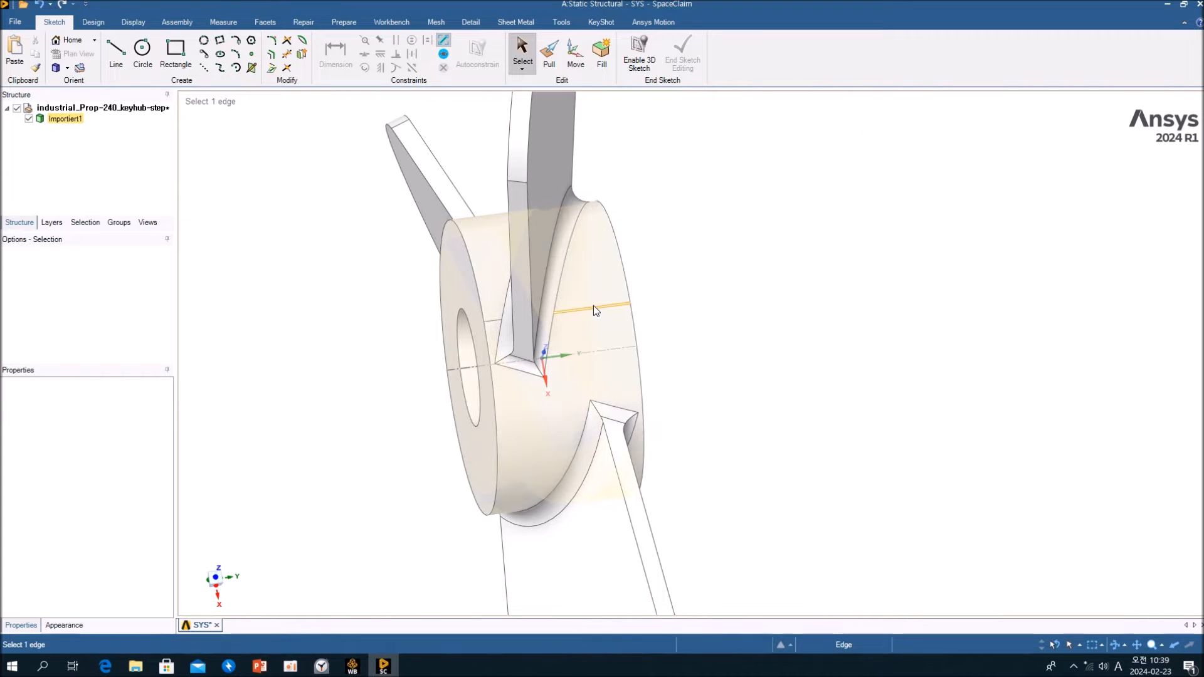
middle_drag(498, 321, 808, 321)
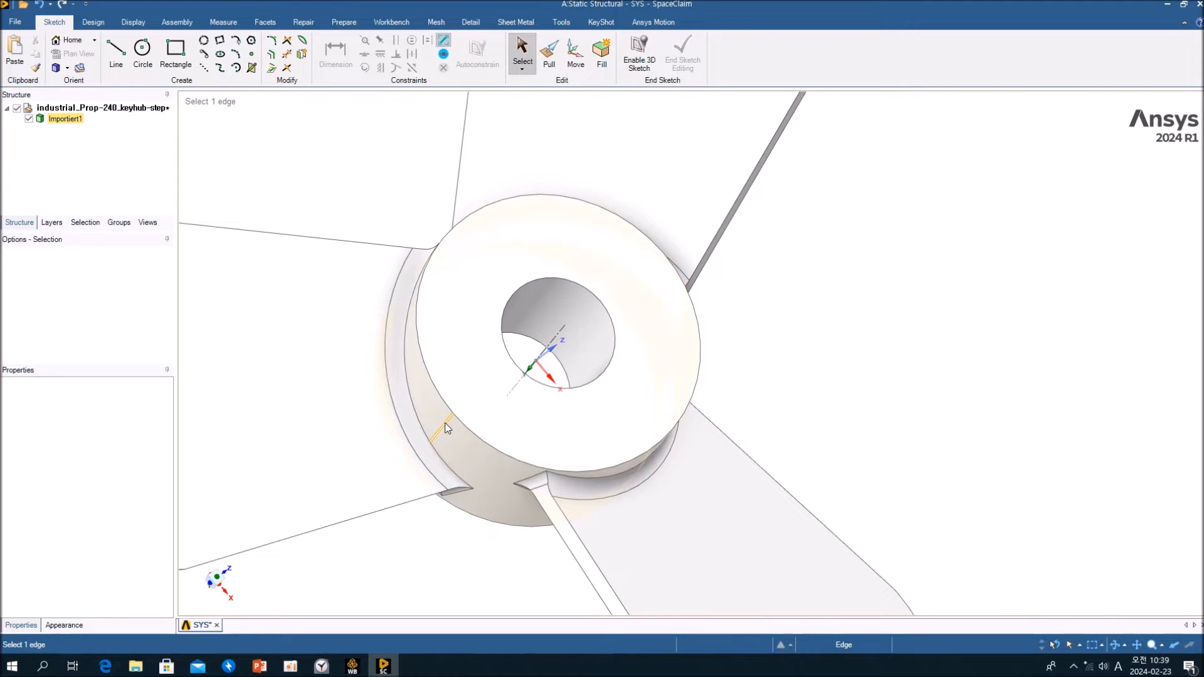
middle_drag(447, 428, 677, 375)
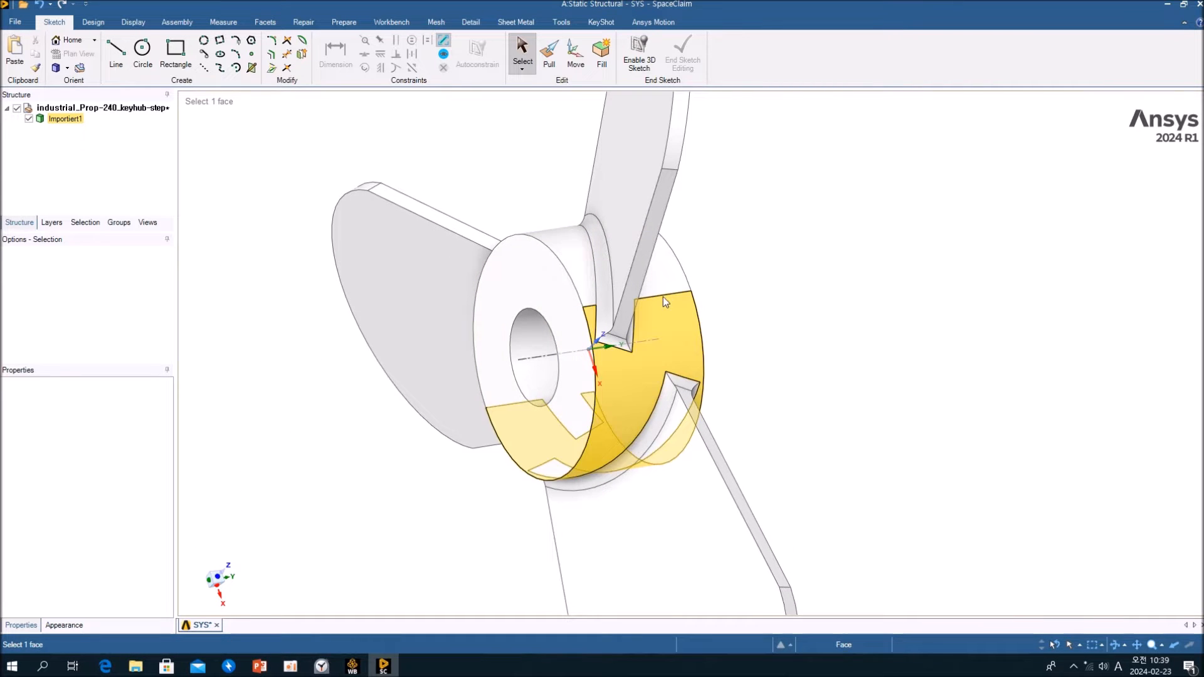
mouse_move(652, 306)
middle_down()
mouse_move(773, 296)
mouse_move(721, 317)
mouse_move(819, 314)
middle_up()
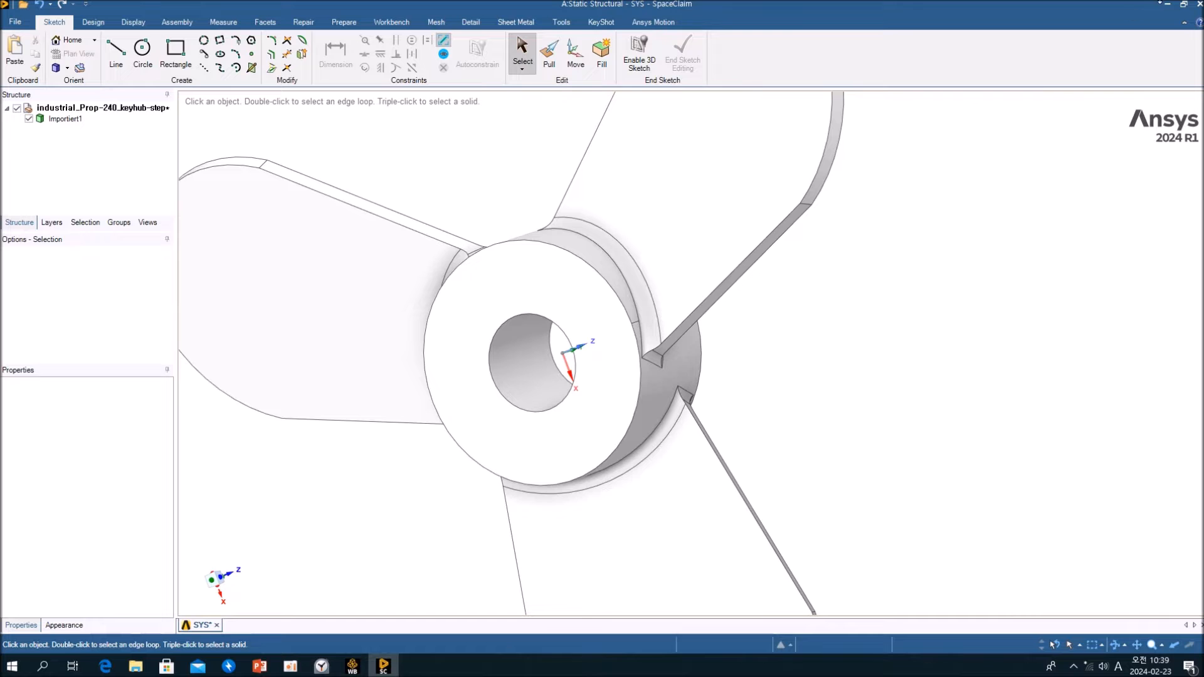
Switch back to Workbench and open the Static Structural system's model in Mechanical
click(1166, 8)
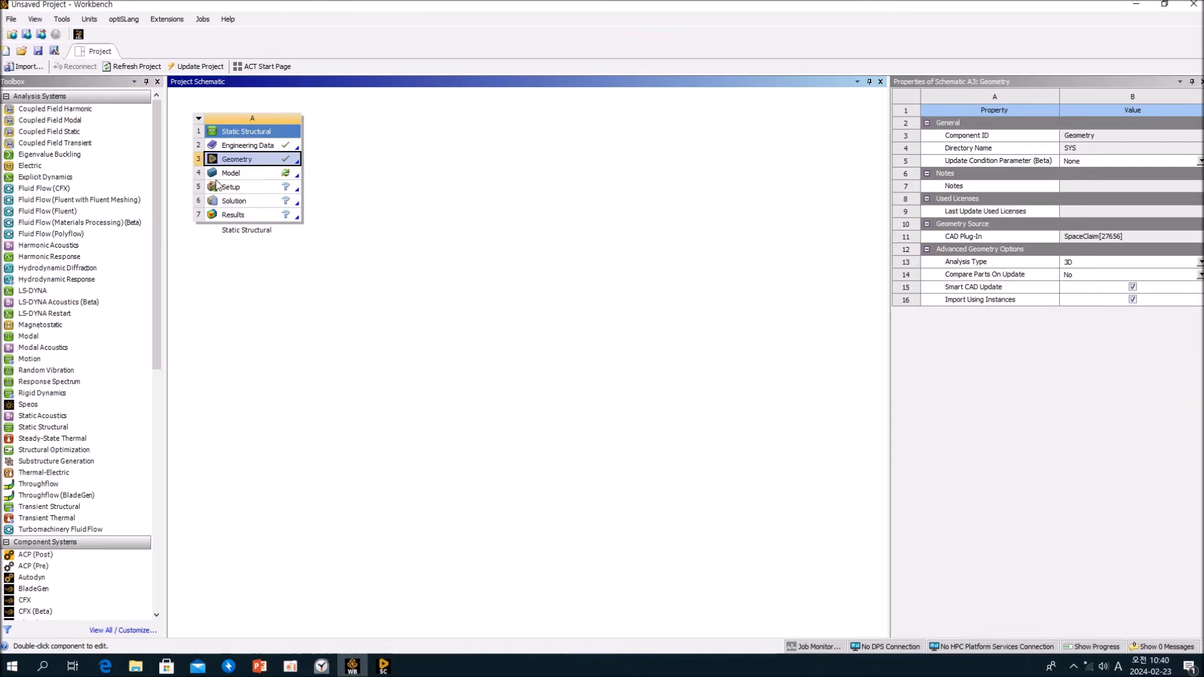
double_click(238, 173)
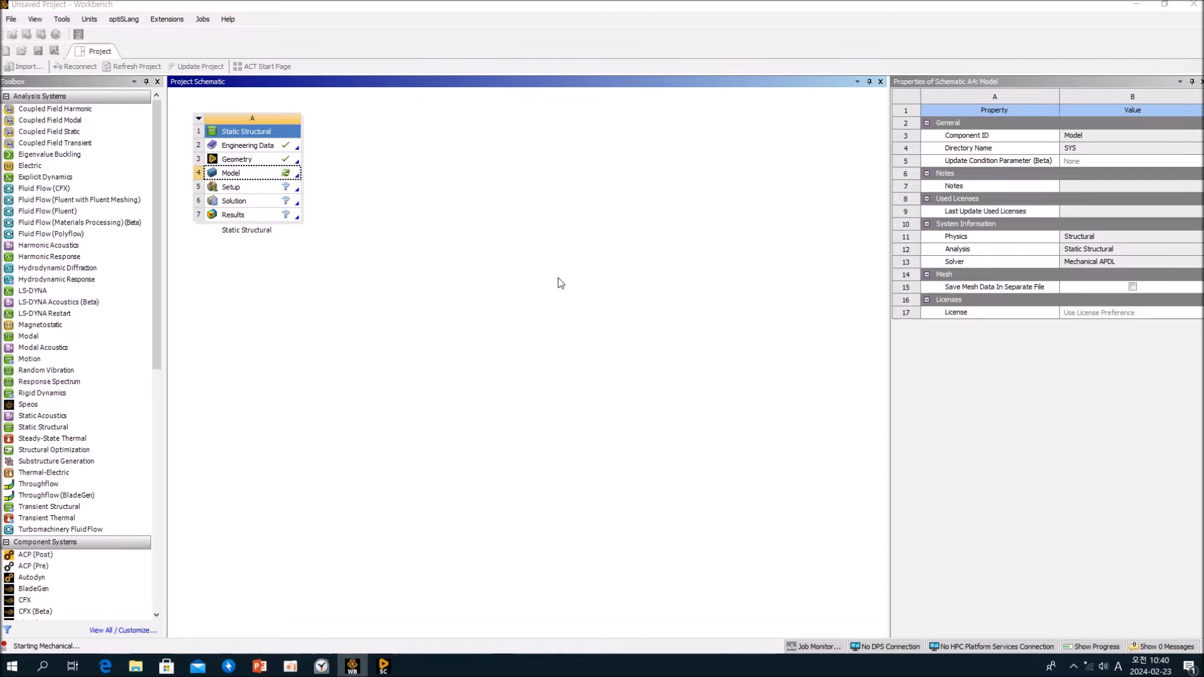
click(384, 664)
middle_drag(747, 379, 679, 396)
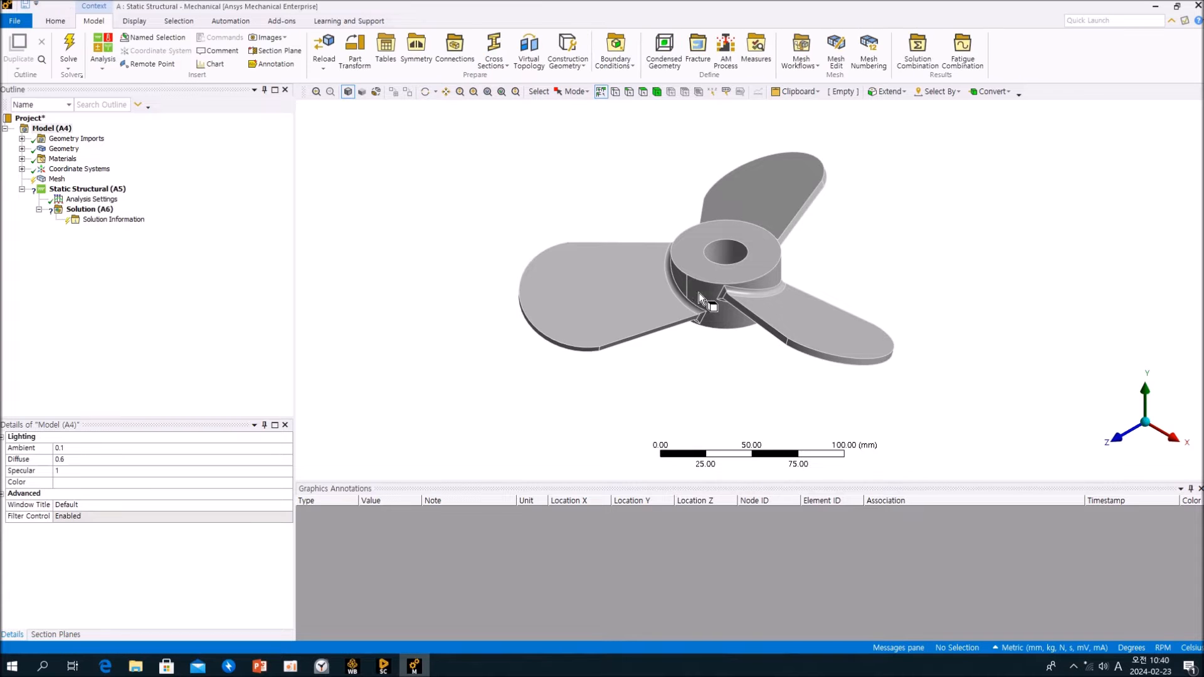
Set the mesh sizing resolution to 4
click(56, 179)
click(2, 505)
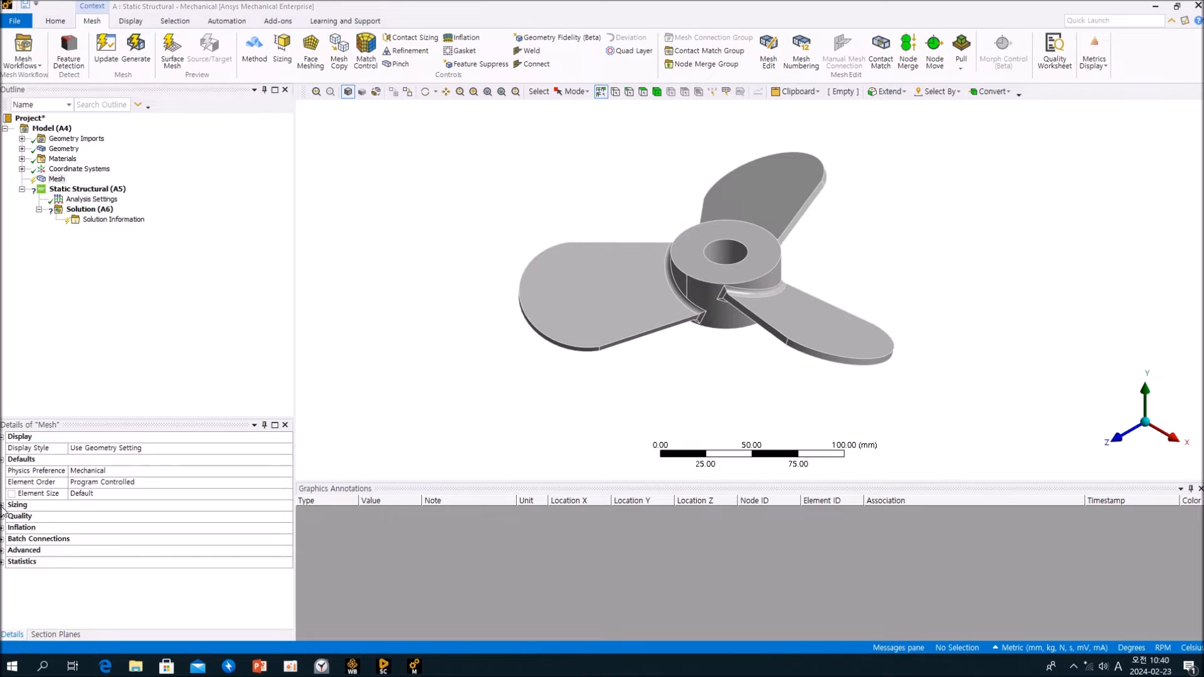
click(3, 506)
click(227, 529)
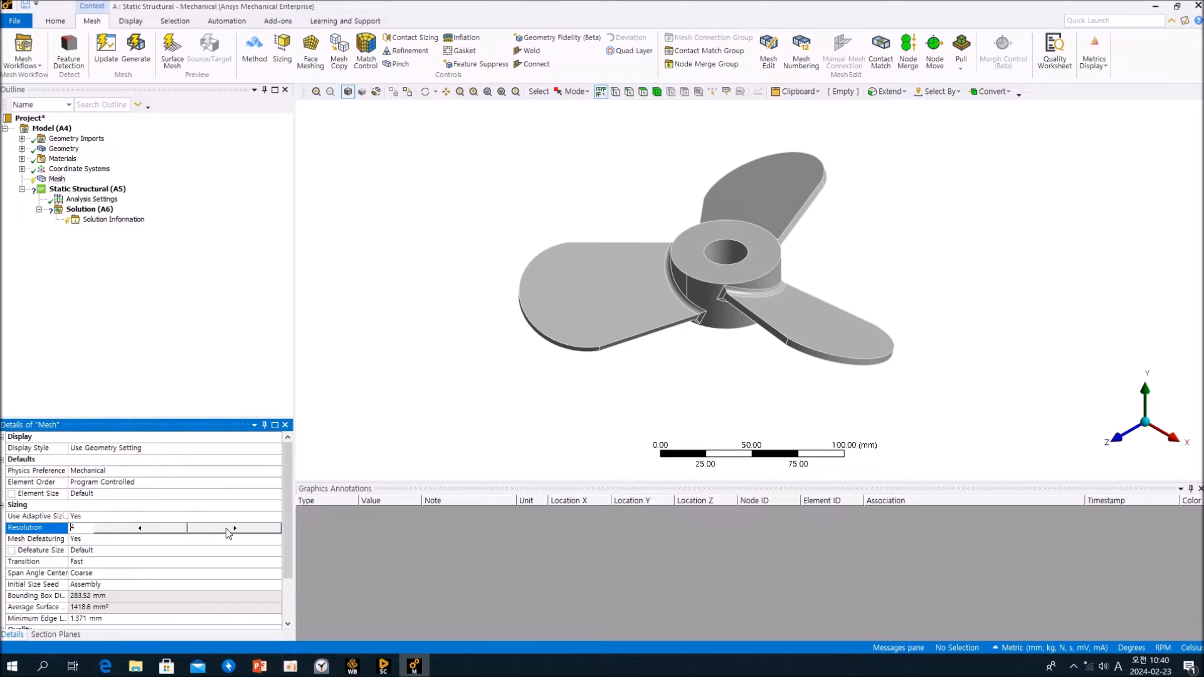
click(231, 358)
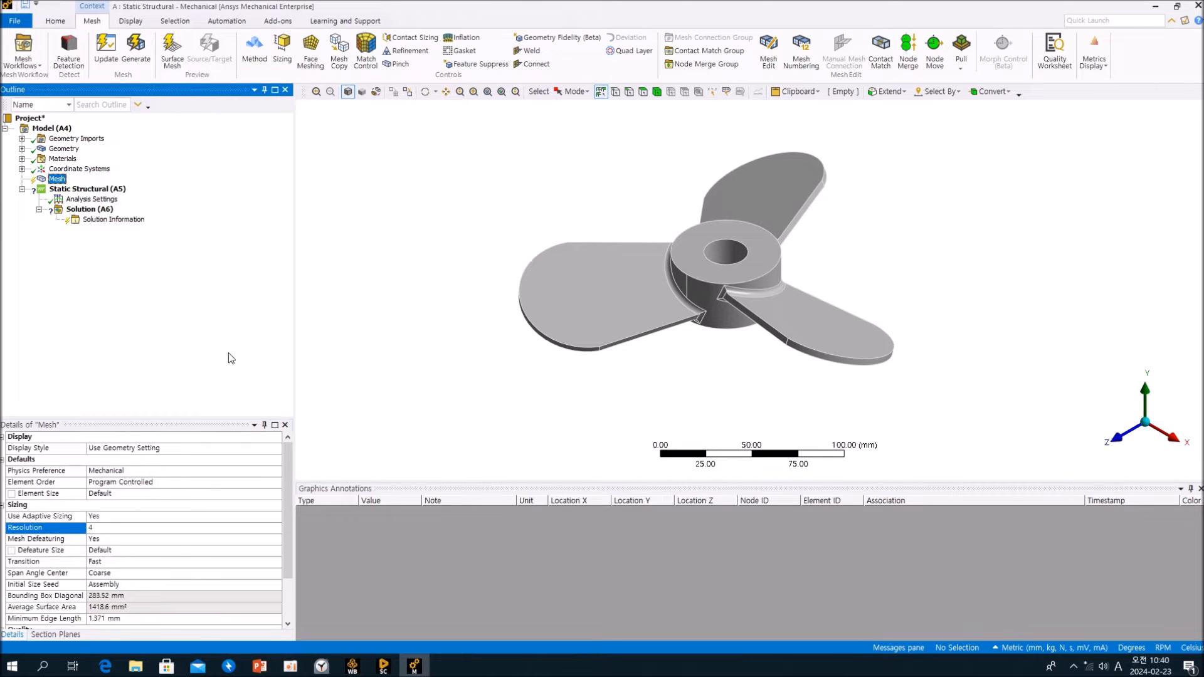
Generate the mesh of the propeller
right_click(55, 189)
click(115, 182)
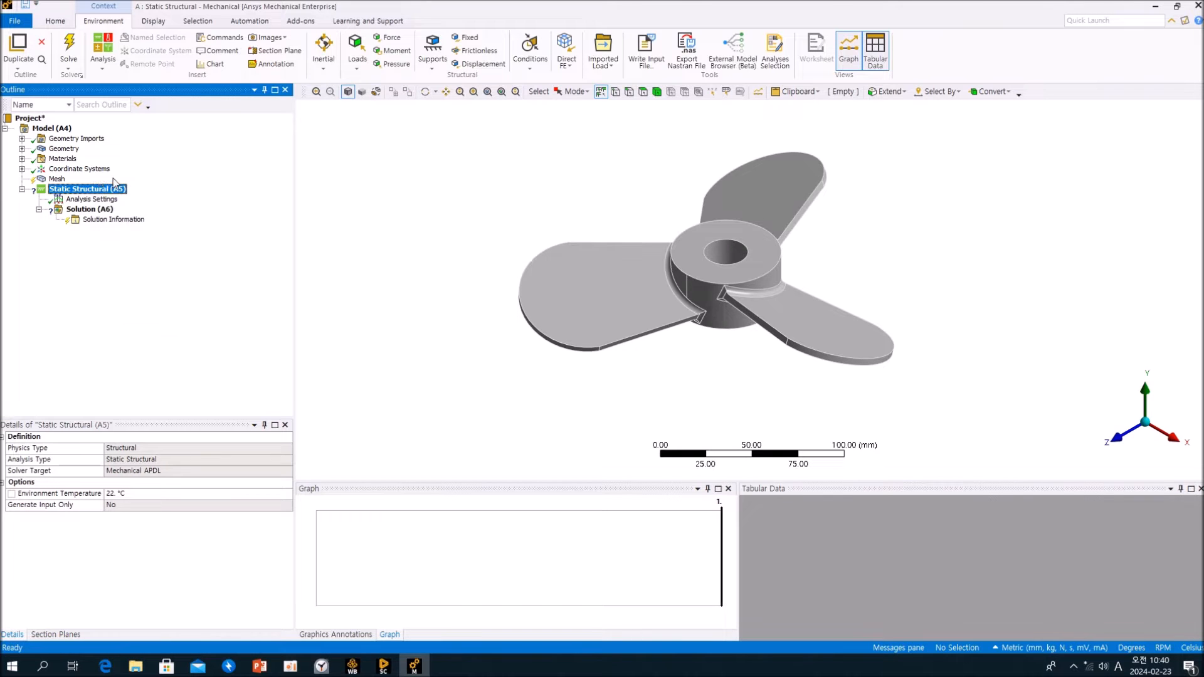
click(57, 178)
right_click(55, 178)
click(88, 217)
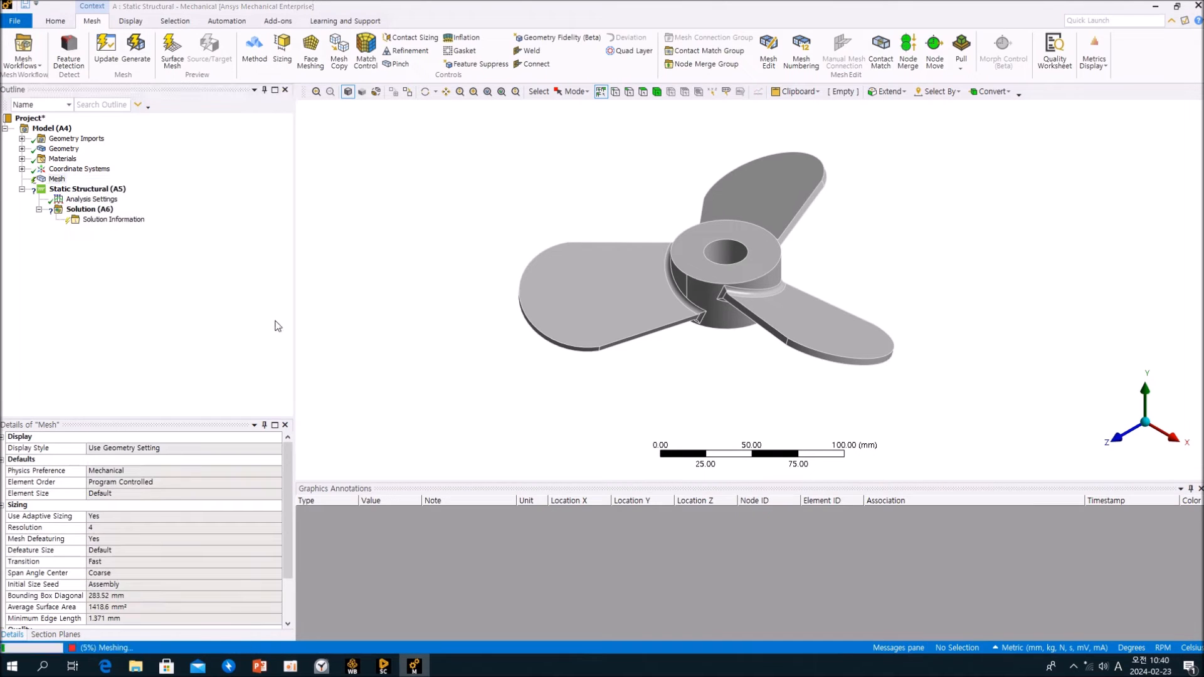
Examine the mesh around the hub's seam edges and blade roots, comparing it with the unmeshed geometry
mouse_move(664, 374)
middle_down()
mouse_move(712, 344)
mouse_move(689, 282)
middle_up()
scroll(689, 282, up, 3)
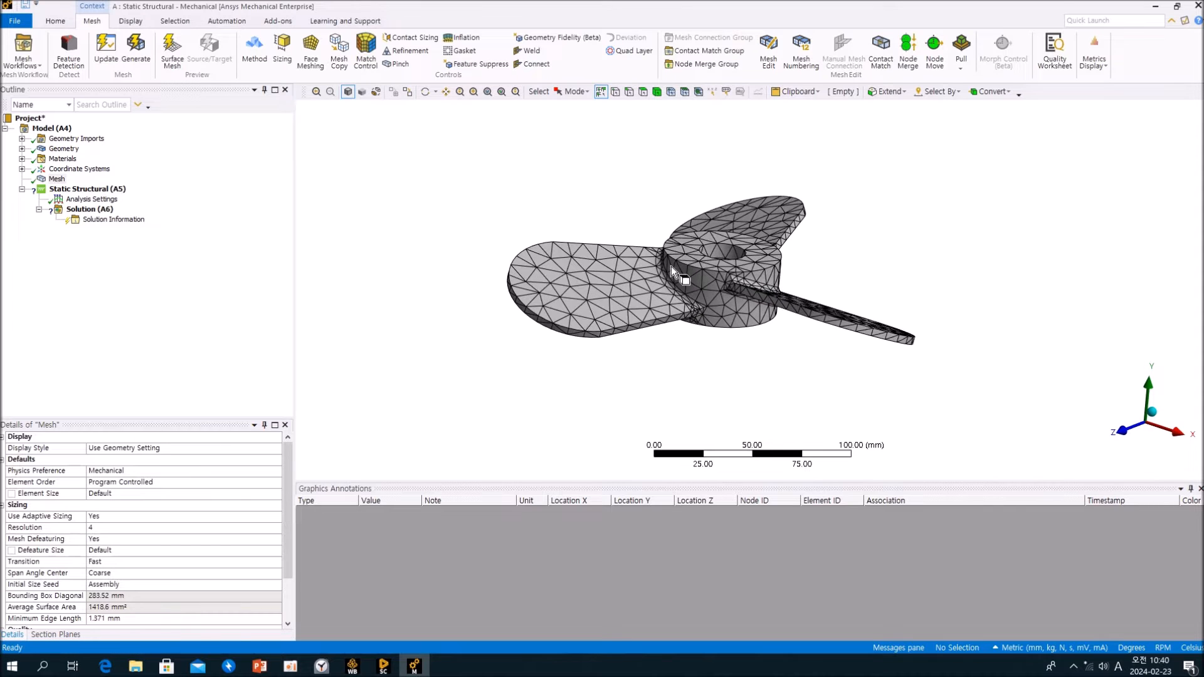
scroll(719, 348, up, 5)
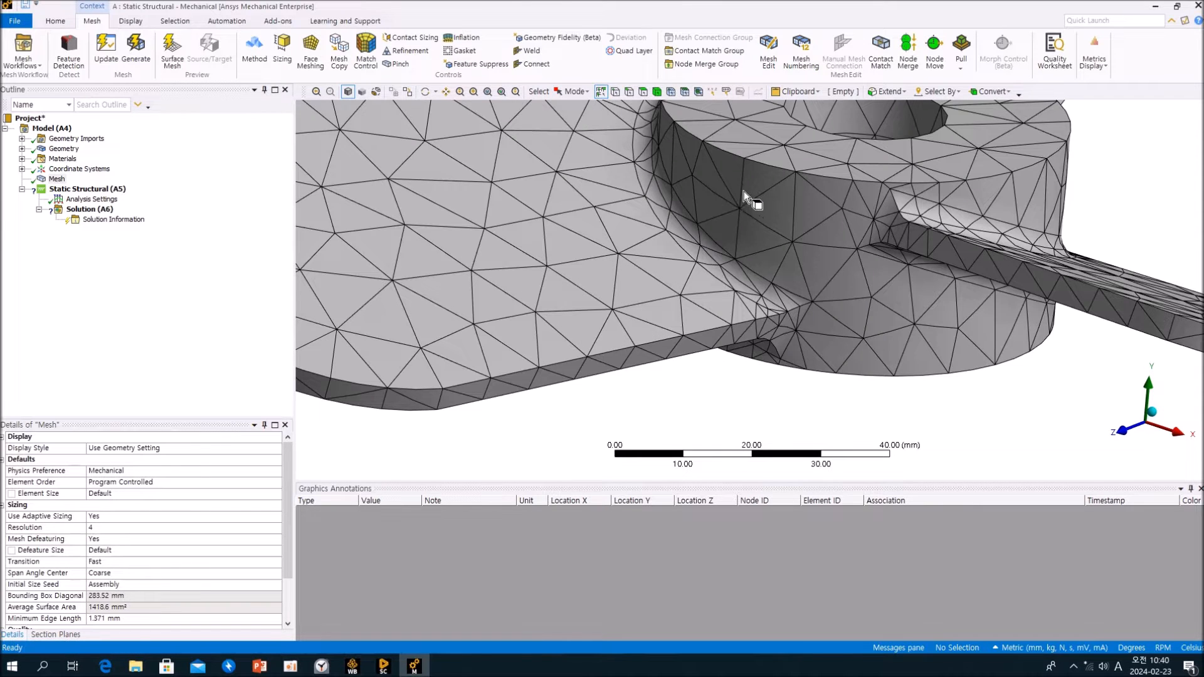
middle_drag(736, 243, 755, 194)
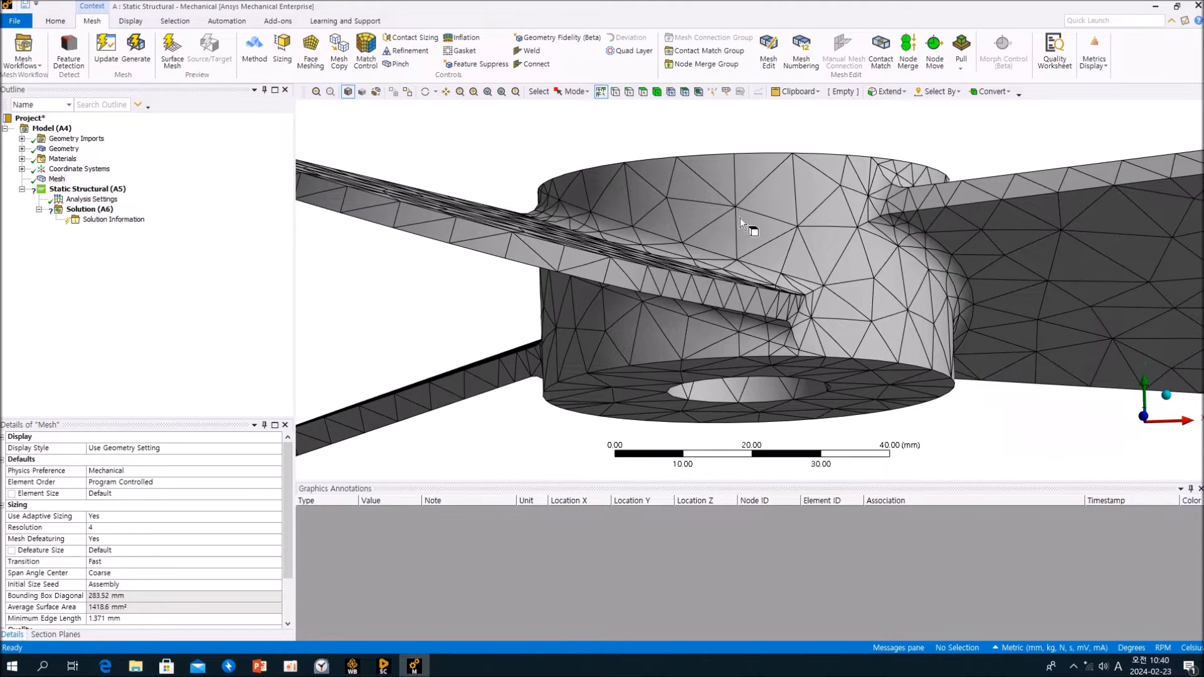
middle_drag(743, 343, 754, 311)
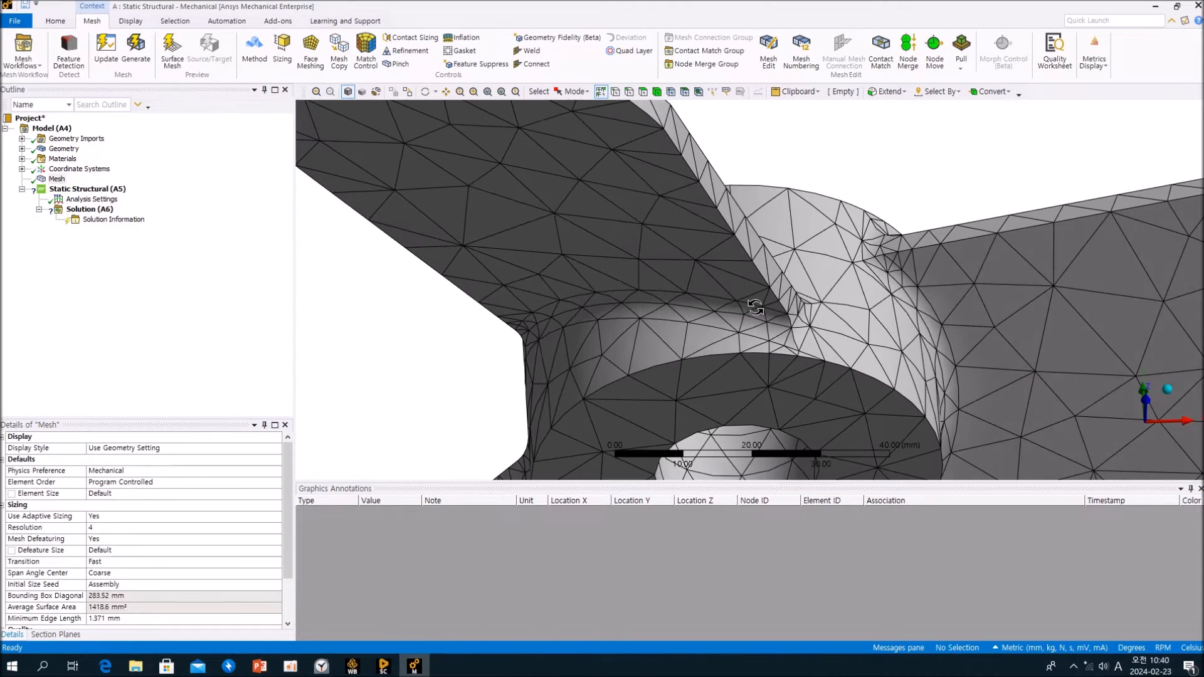
click(407, 91)
click(178, 197)
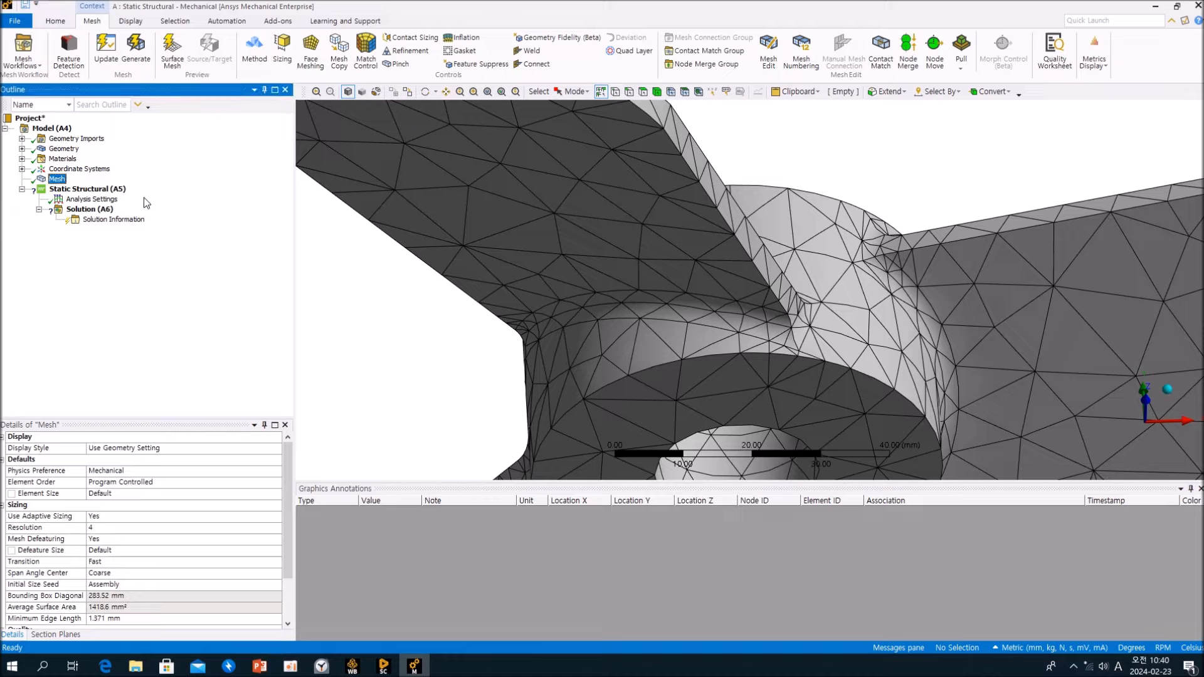
click(82, 189)
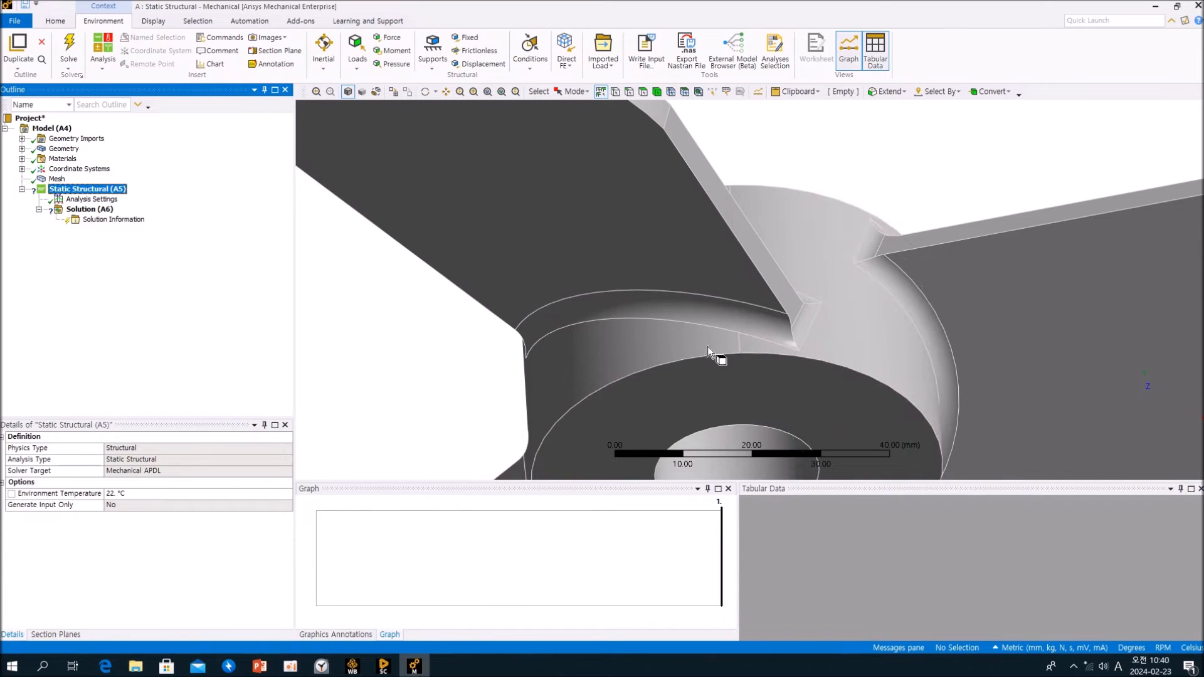
click(57, 179)
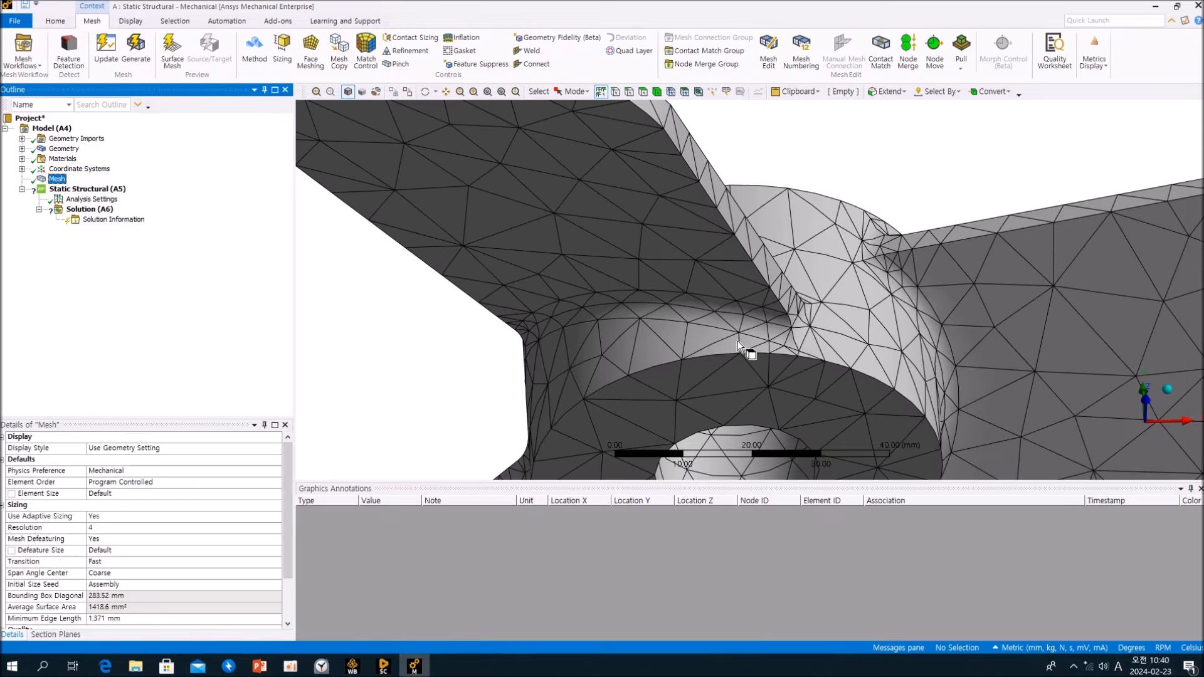
middle_drag(740, 366, 739, 218)
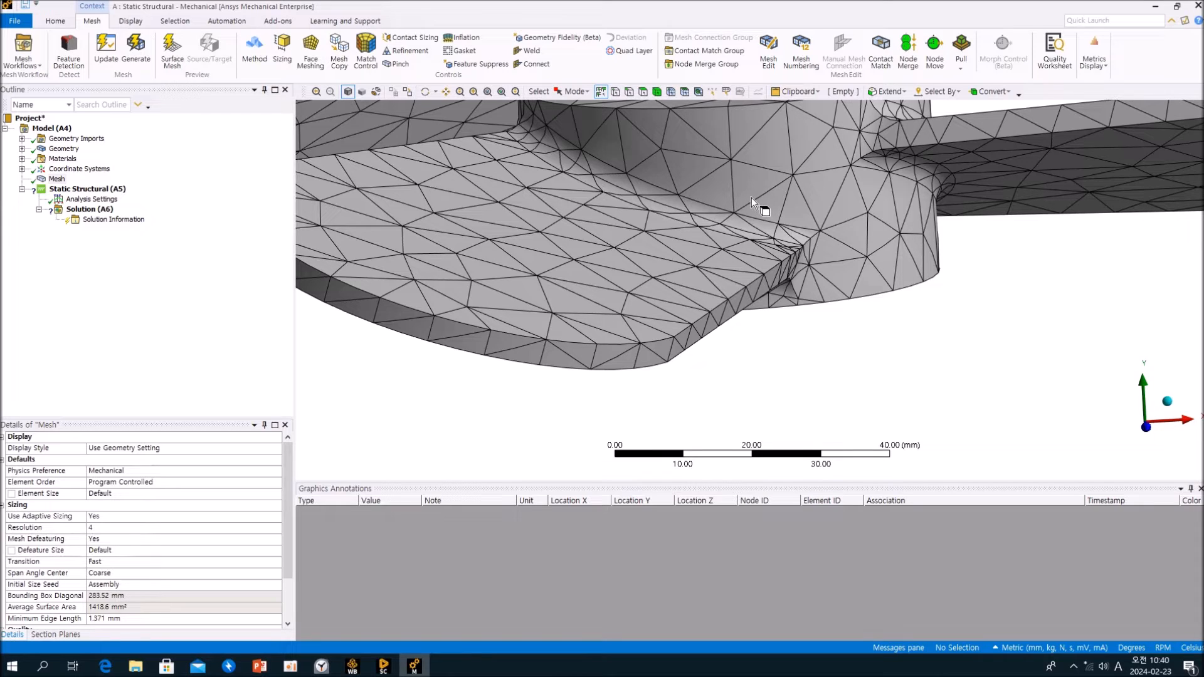
middle_drag(799, 202, 652, 273)
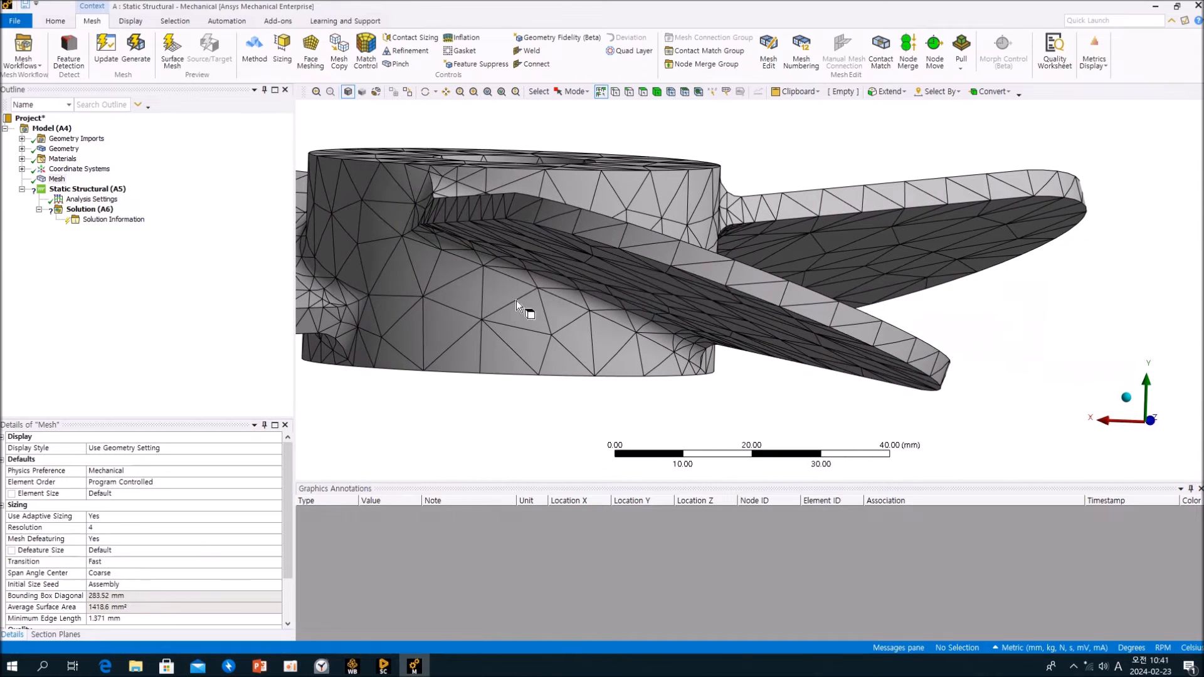
click(93, 190)
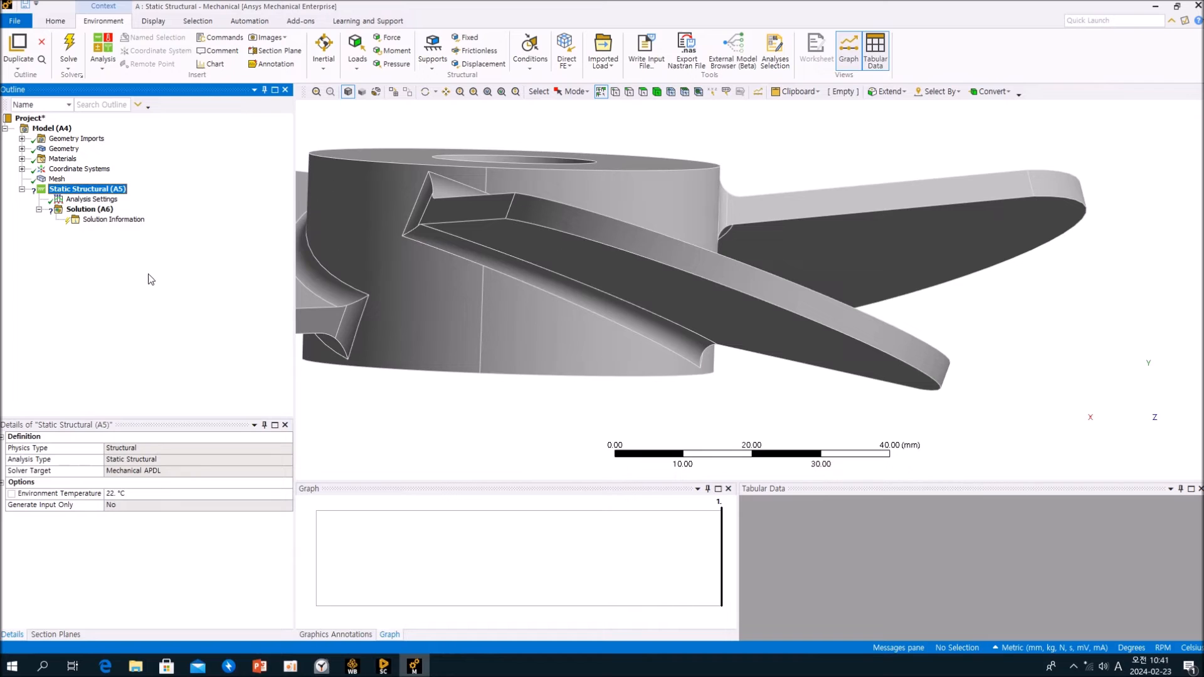
Close Mechanical, return to SpaceClaim and delete two of the seam edges on the hub's outer surface between the blades
click(1197, 7)
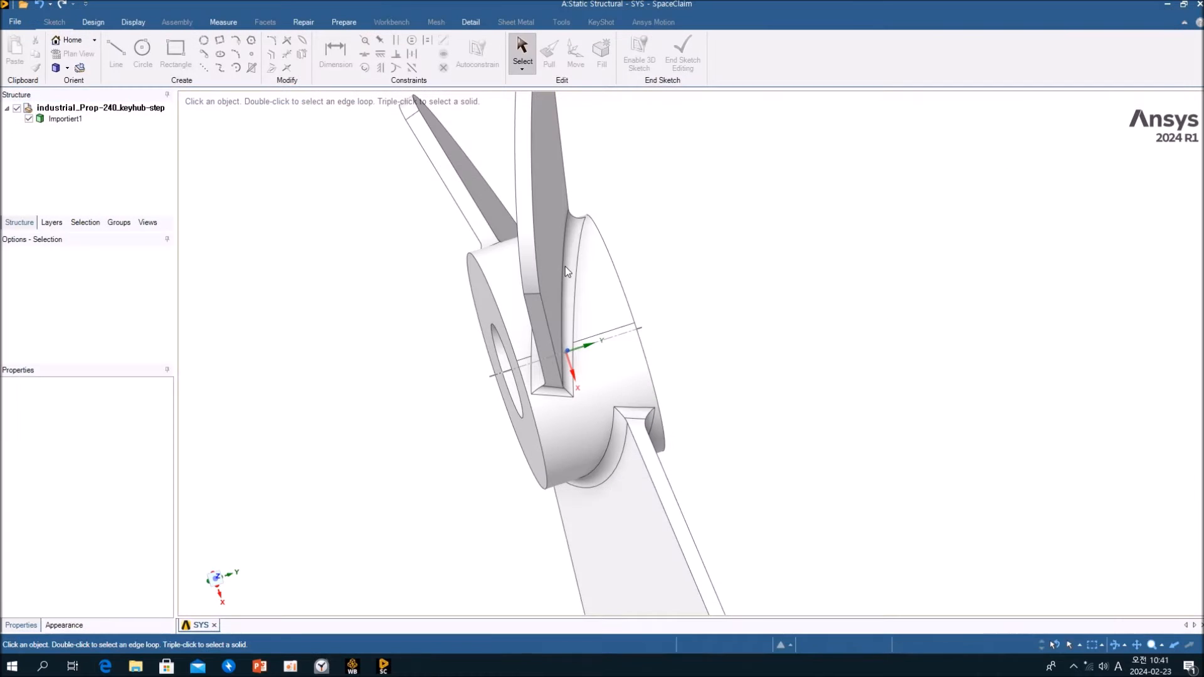
mouse_move(724, 304)
middle_down()
mouse_move(868, 235)
mouse_move(906, 242)
middle_up()
scroll(634, 326, up, 3)
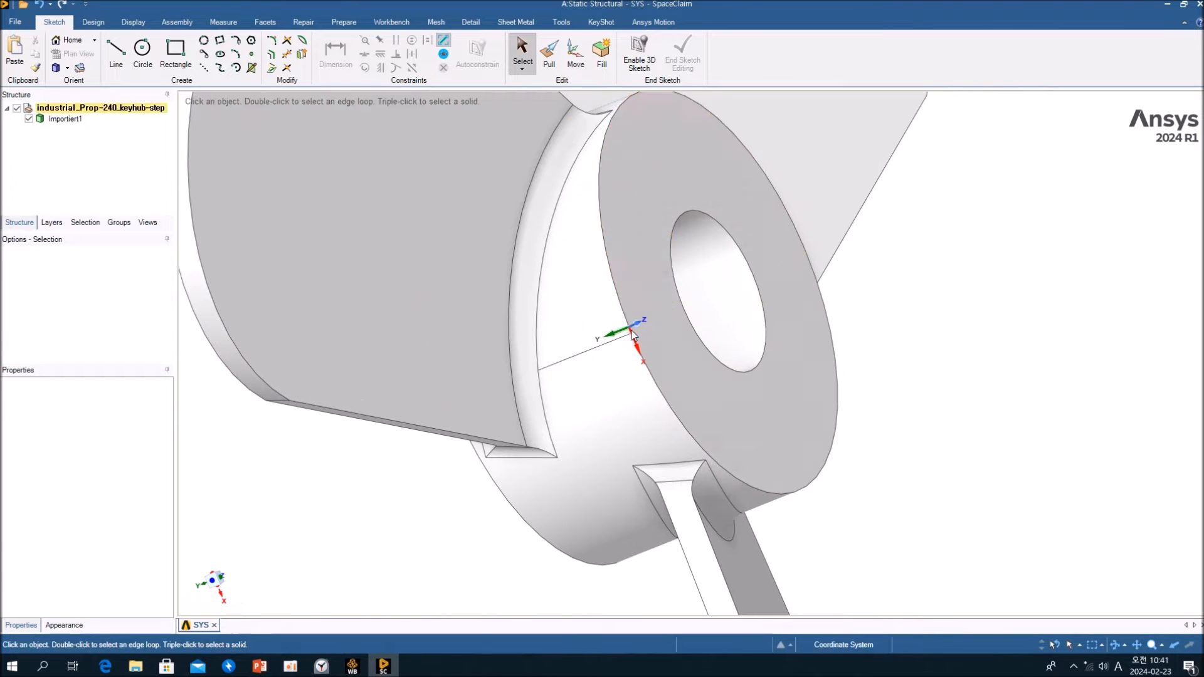
click(585, 352)
middle_drag(585, 352, 755, 320)
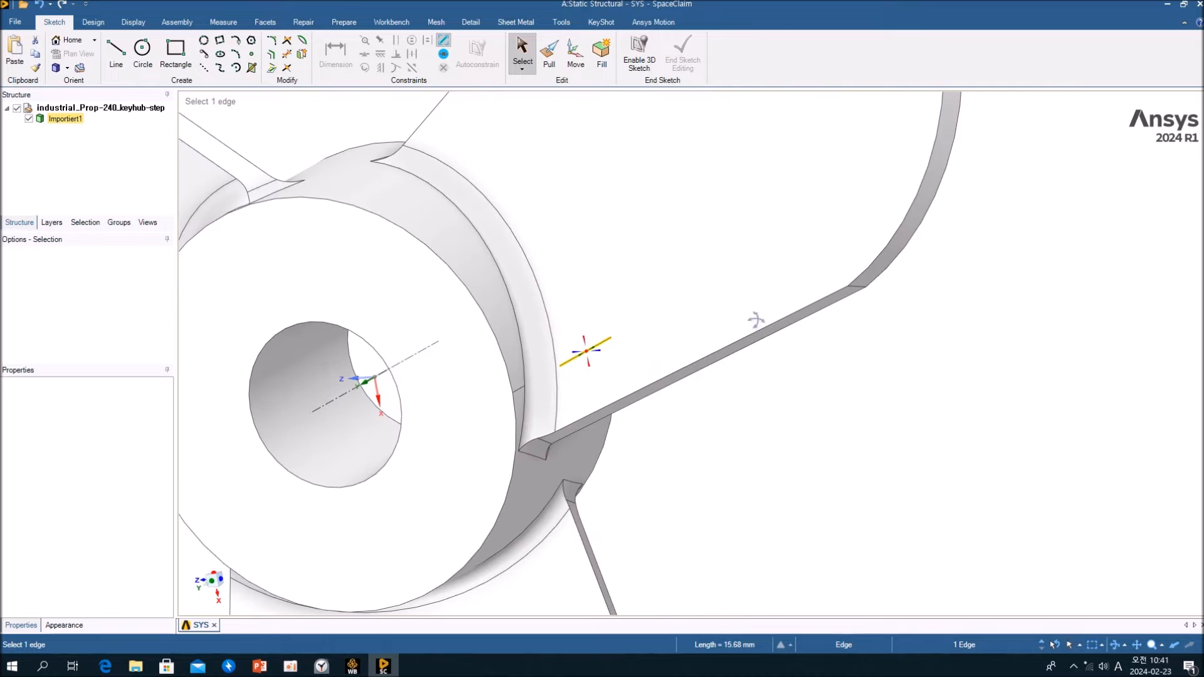
ctrl+click(518, 391)
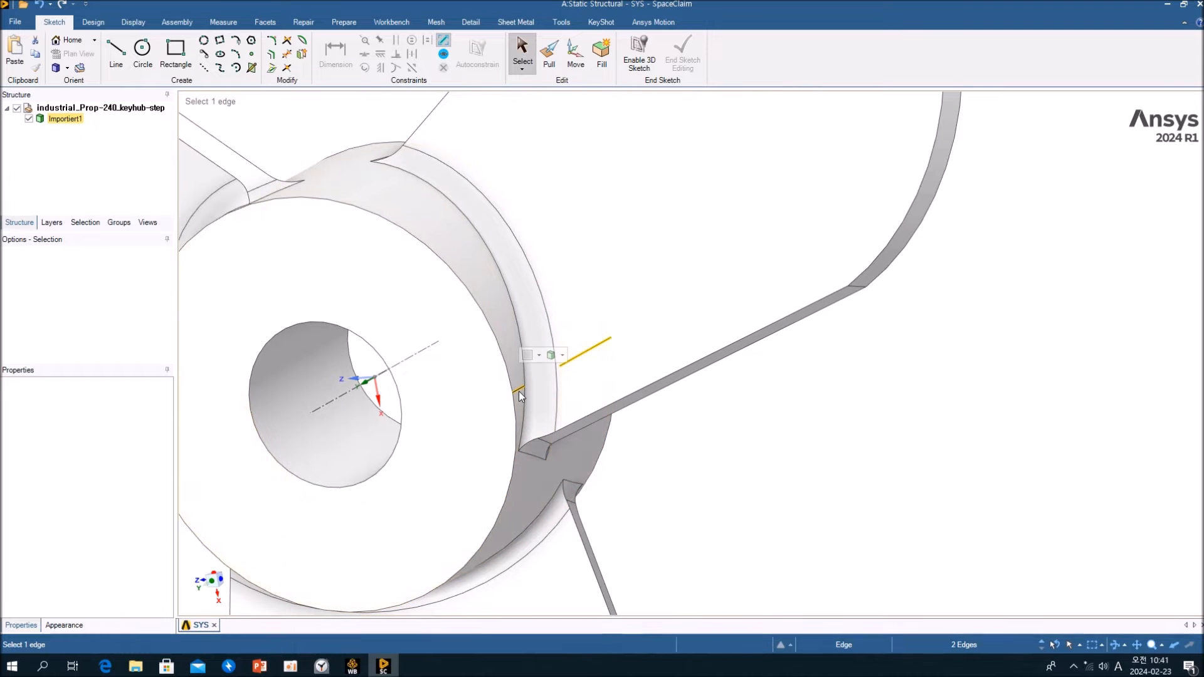
key(Delete)
Delete another two seam edges splitting the hub's outer cylindrical surface beside the blade roots
scroll(472, 396, down, 3)
middle_drag(496, 397, 694, 403)
scroll(411, 389, up, 5)
click(436, 339)
middle_drag(436, 339, 583, 349)
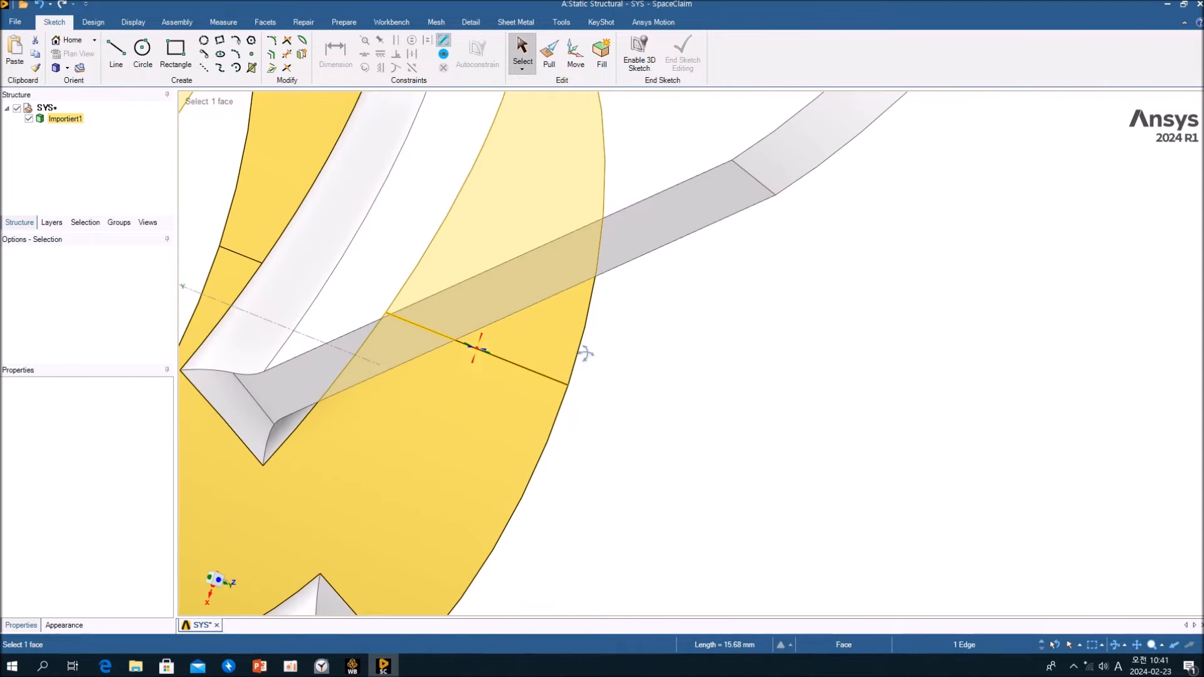
ctrl+click(239, 254)
key(Delete)
scroll(666, 440, down, 6)
middle_drag(796, 421, 707, 417)
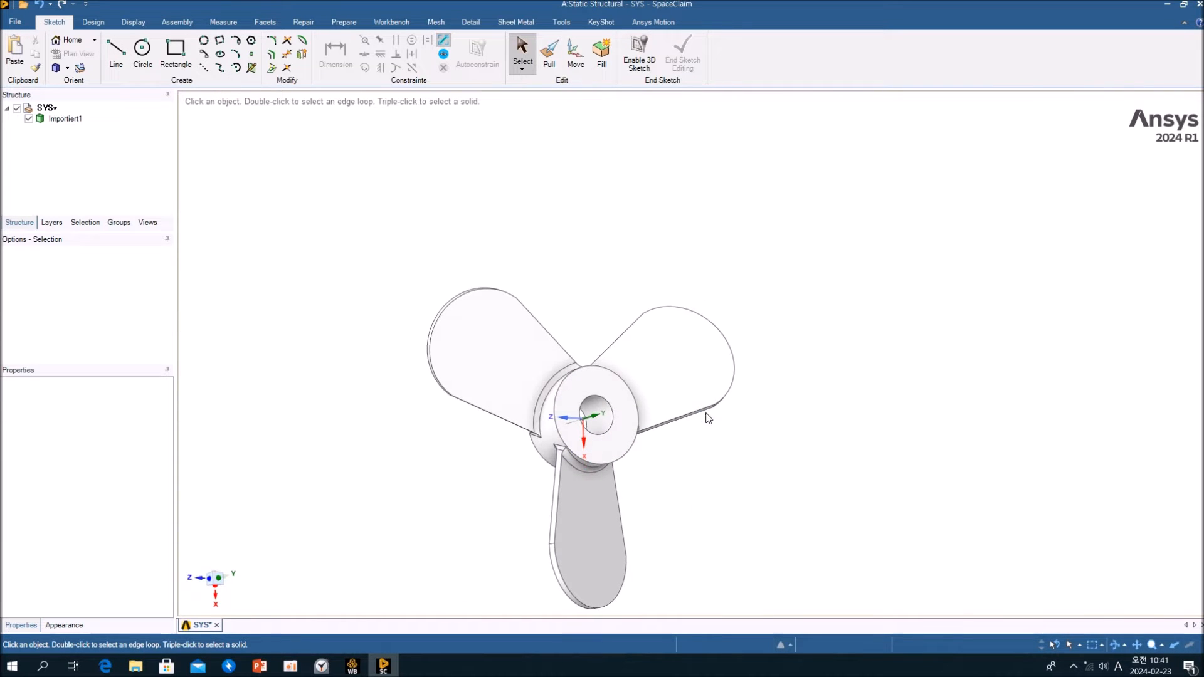
Close SpaceClaim and reopen the Static Structural system's model in Mechanical with the updated geometry
click(1181, 8)
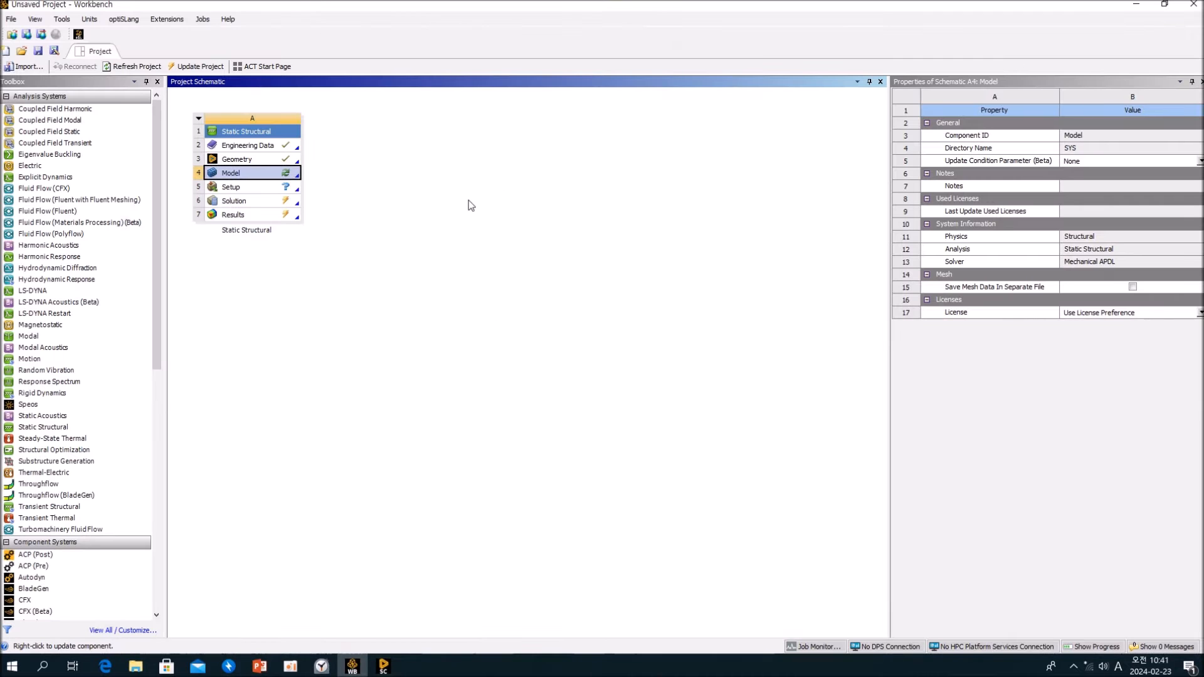
double_click(259, 179)
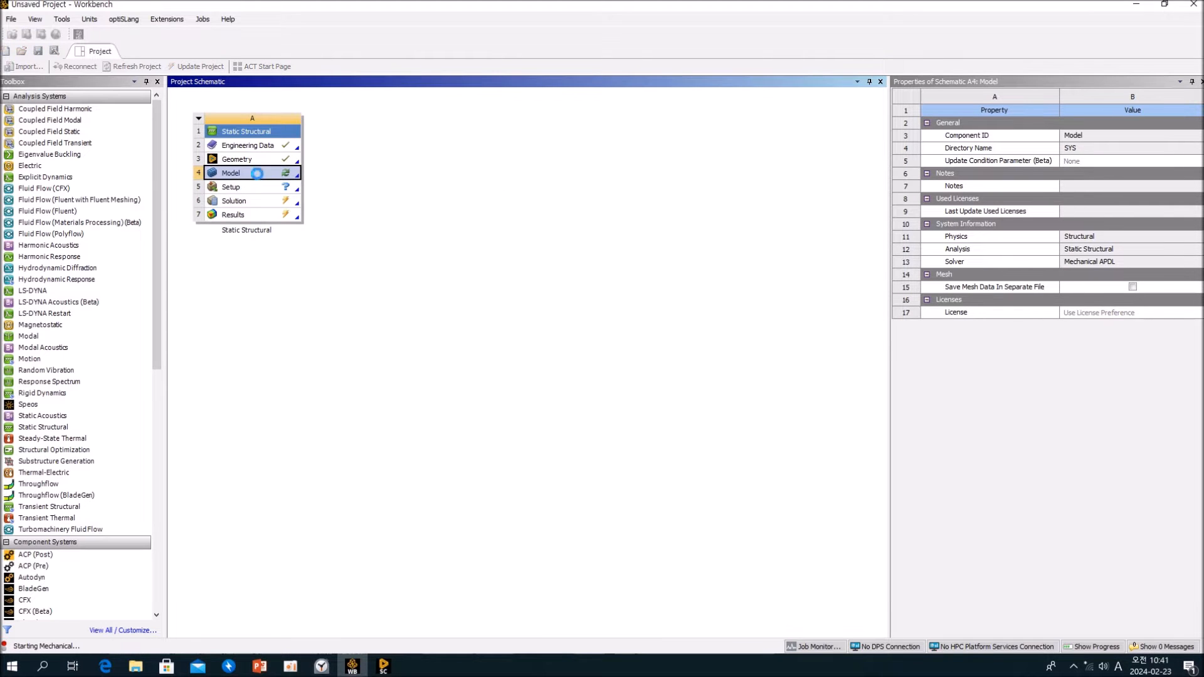
click(651, 377)
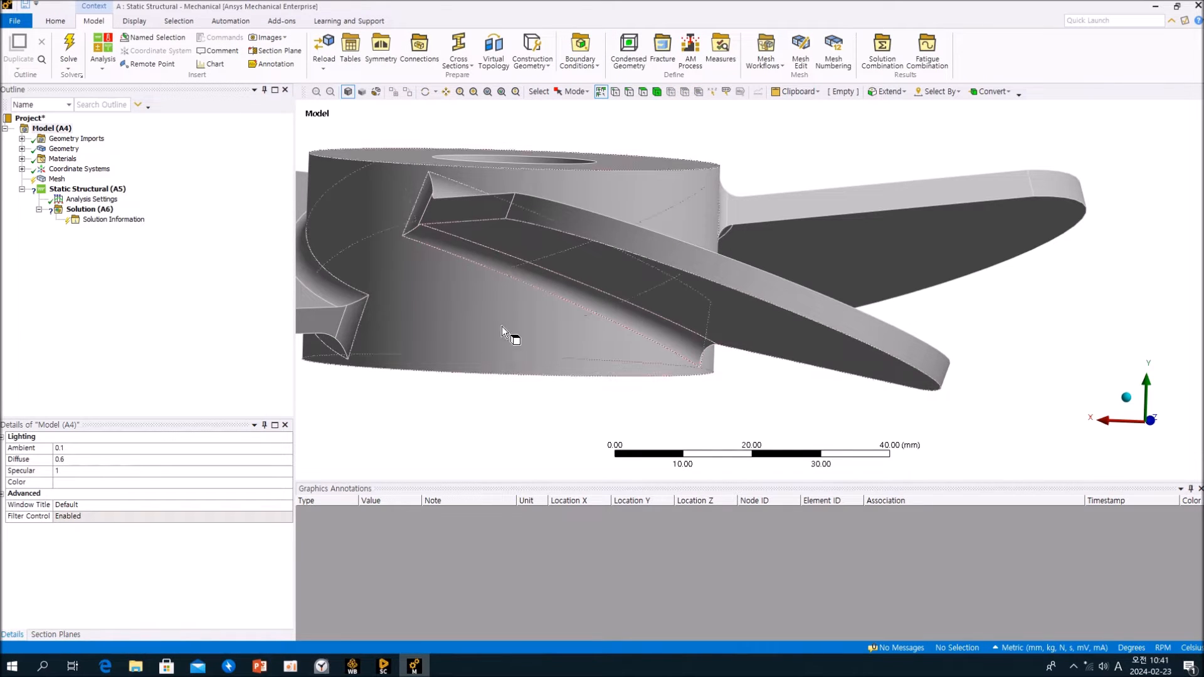
Generate the mesh on the propeller geometry with the hub's seam edges removed
click(167, 317)
click(57, 178)
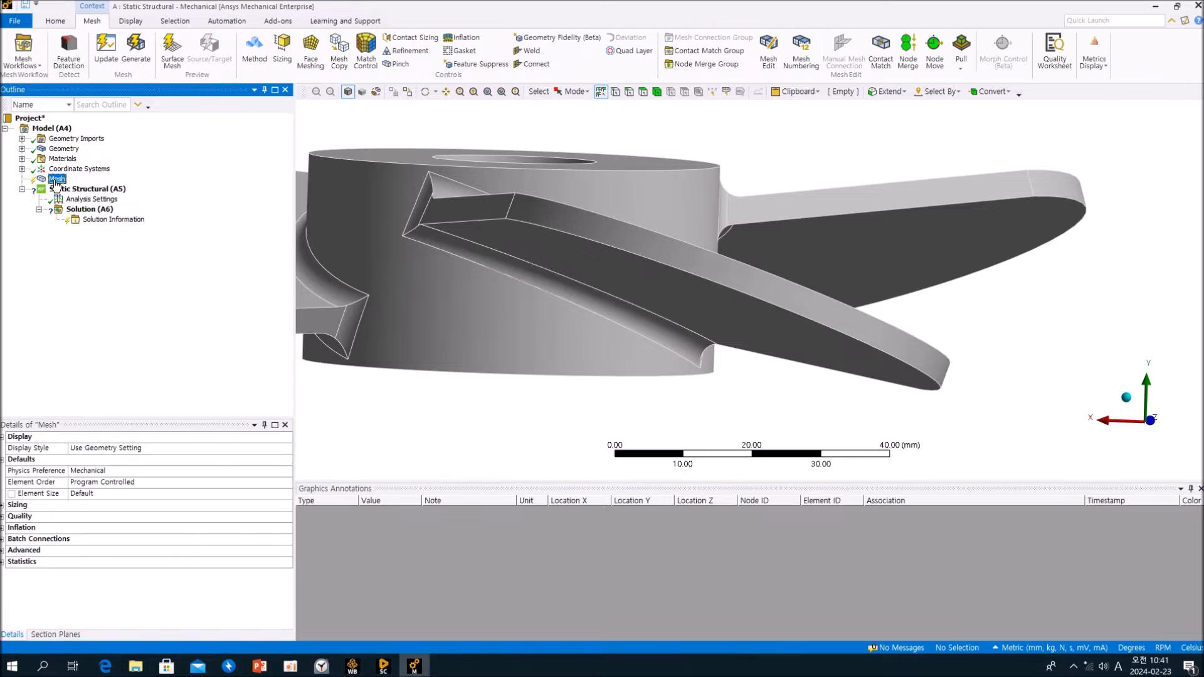
right_click(56, 179)
click(99, 218)
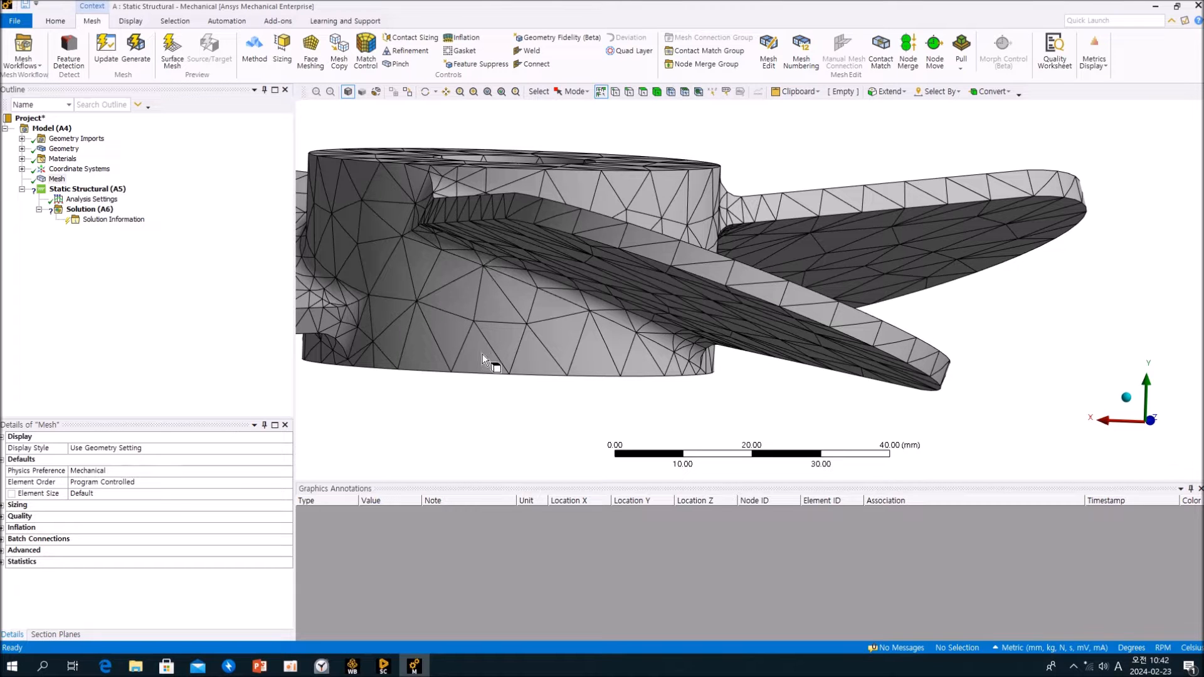
middle_drag(509, 321, 588, 362)
scroll(525, 356, up, 1)
scroll(522, 342, down, 9)
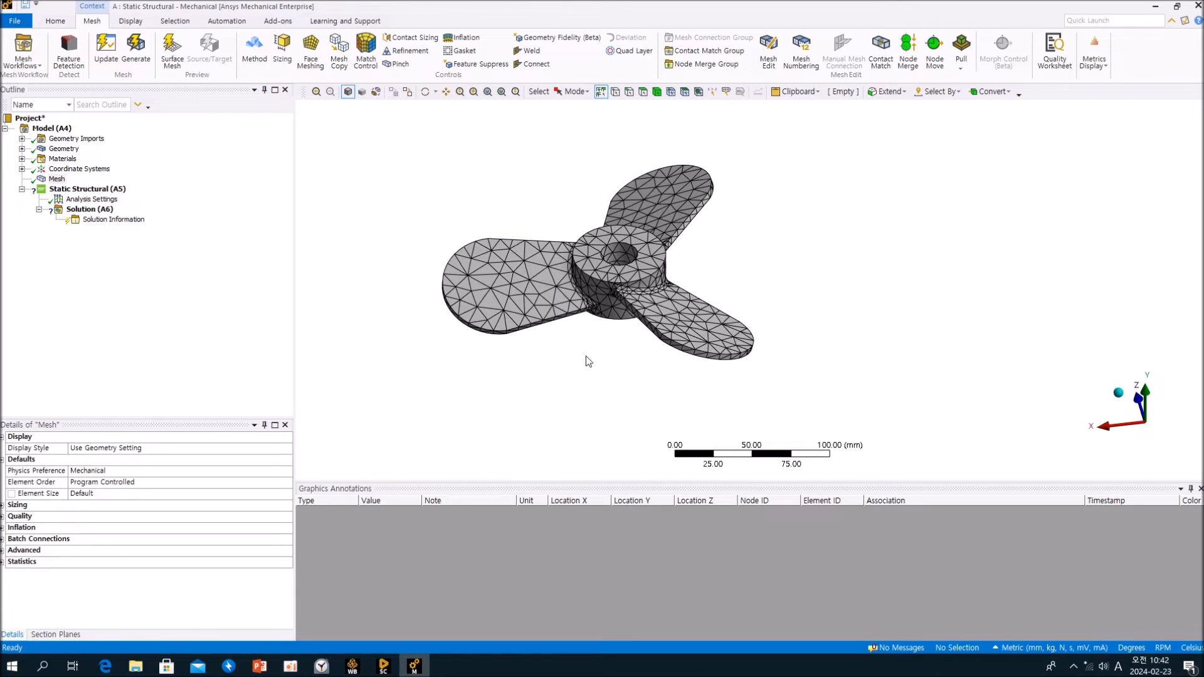
Set the mesh sizing resolution to 6
click(161, 350)
click(6, 504)
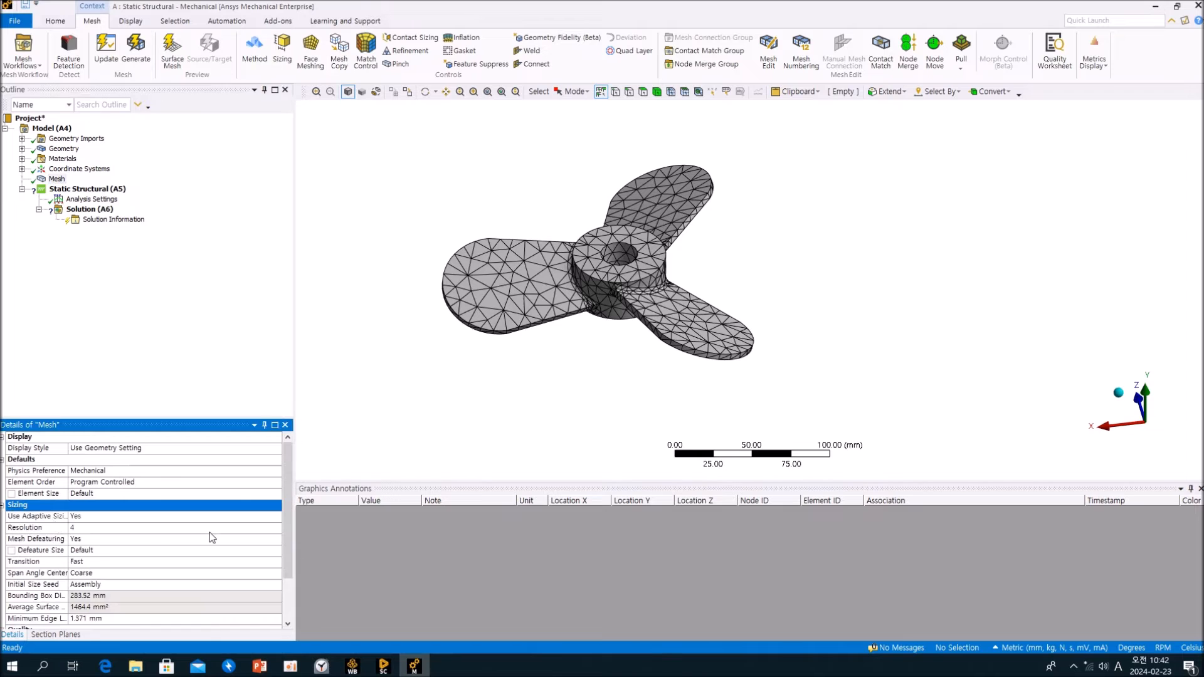
click(240, 529)
click(244, 528)
click(245, 528)
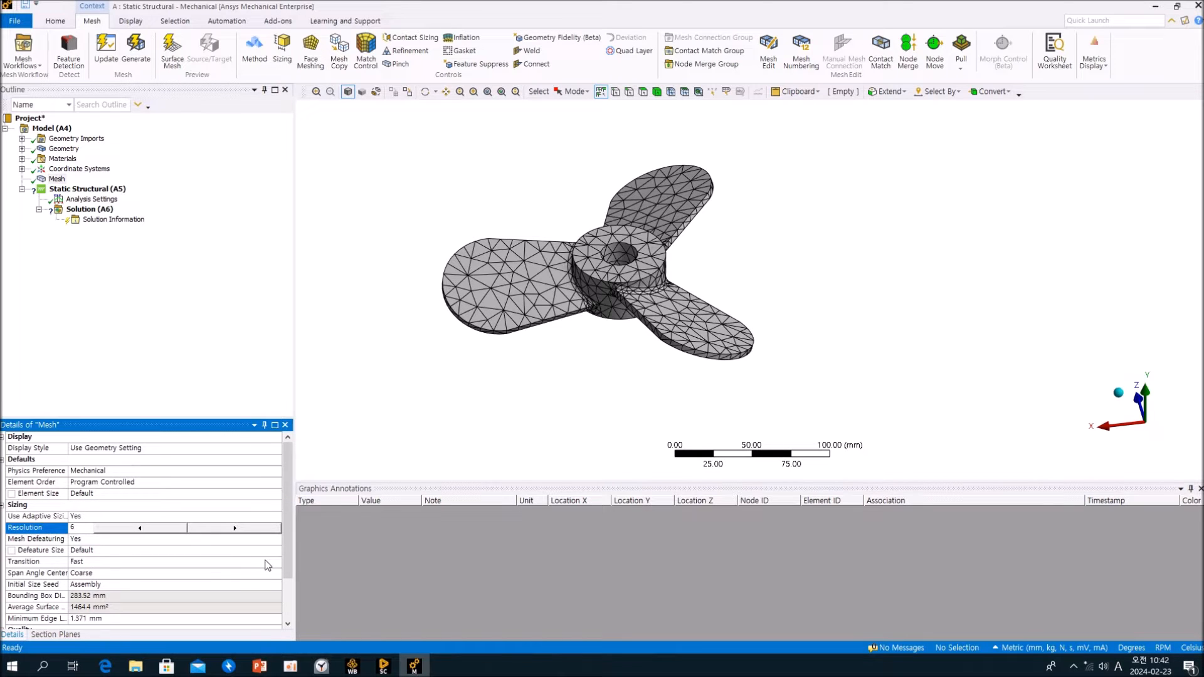
Keep the mesh transition at Fast and set the span angle center to Fine
click(272, 562)
click(276, 562)
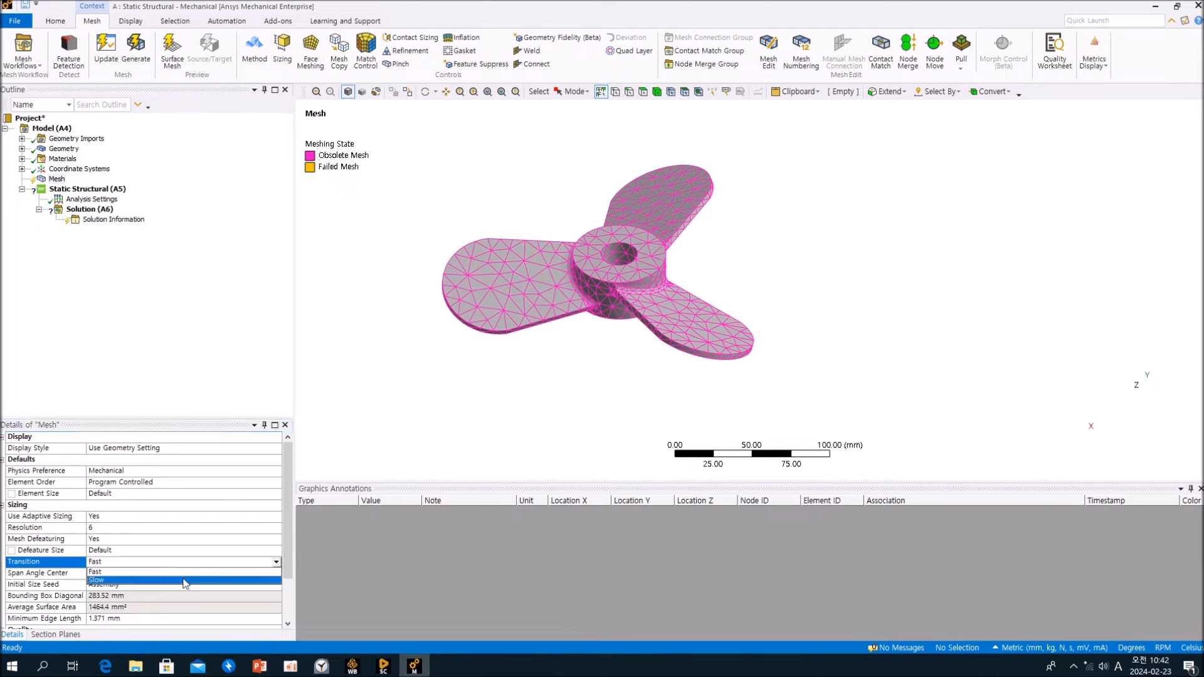
click(190, 572)
click(279, 576)
click(280, 576)
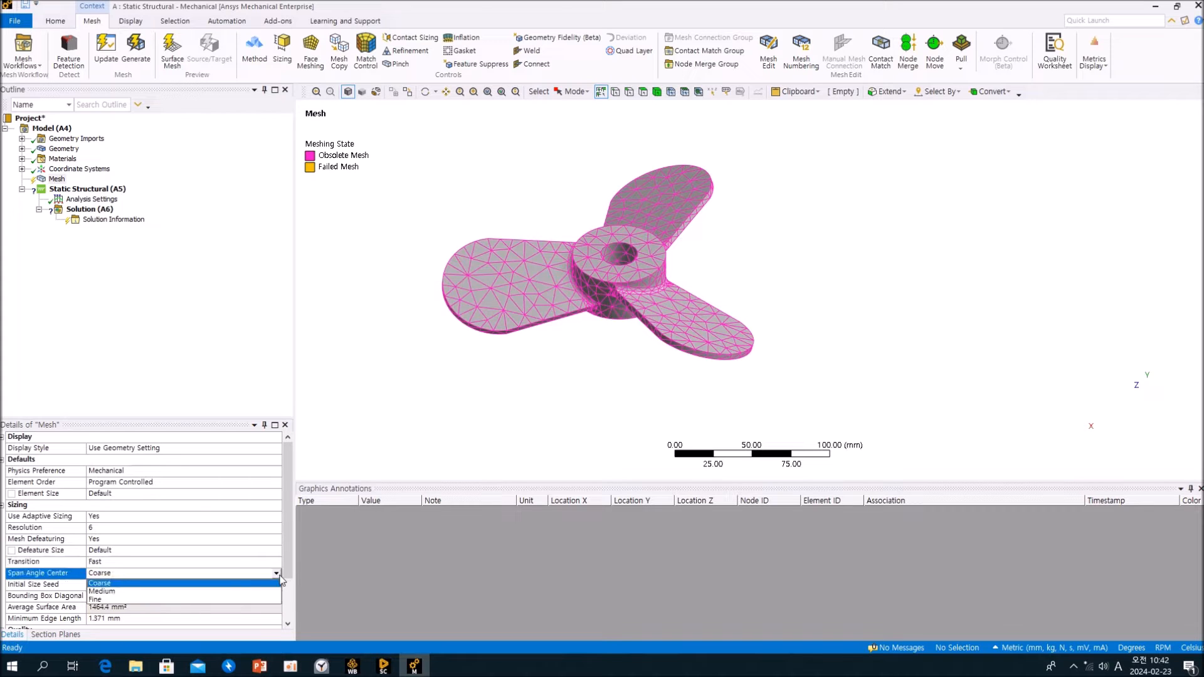
click(193, 599)
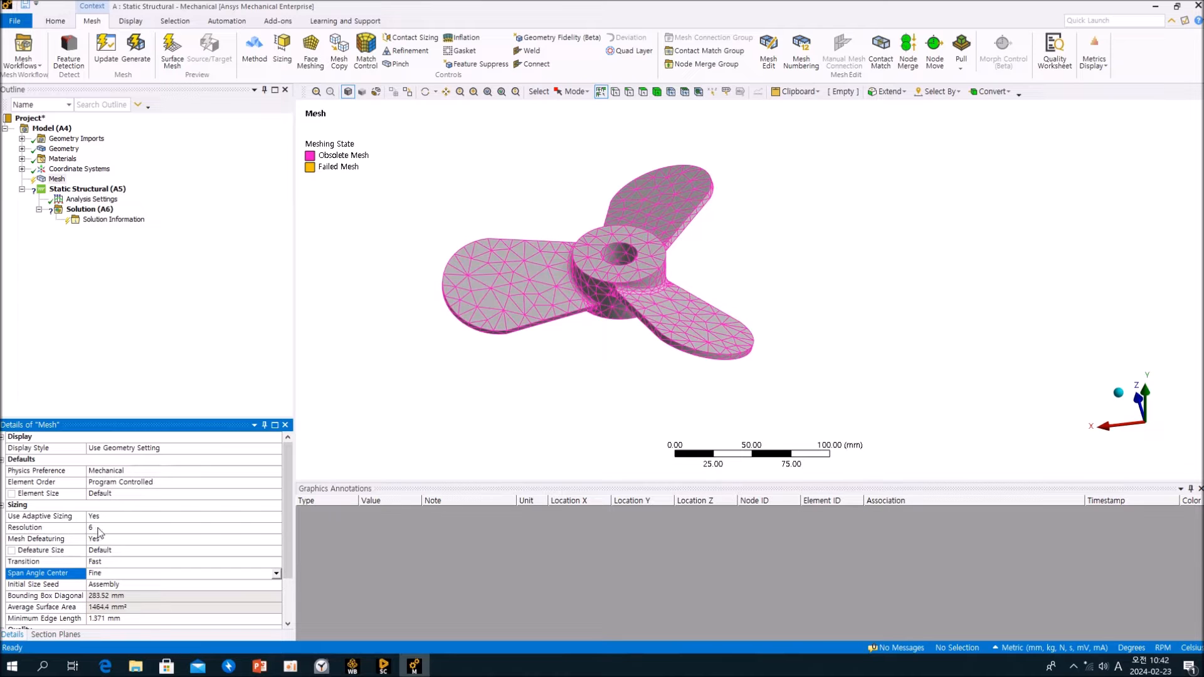
click(182, 319)
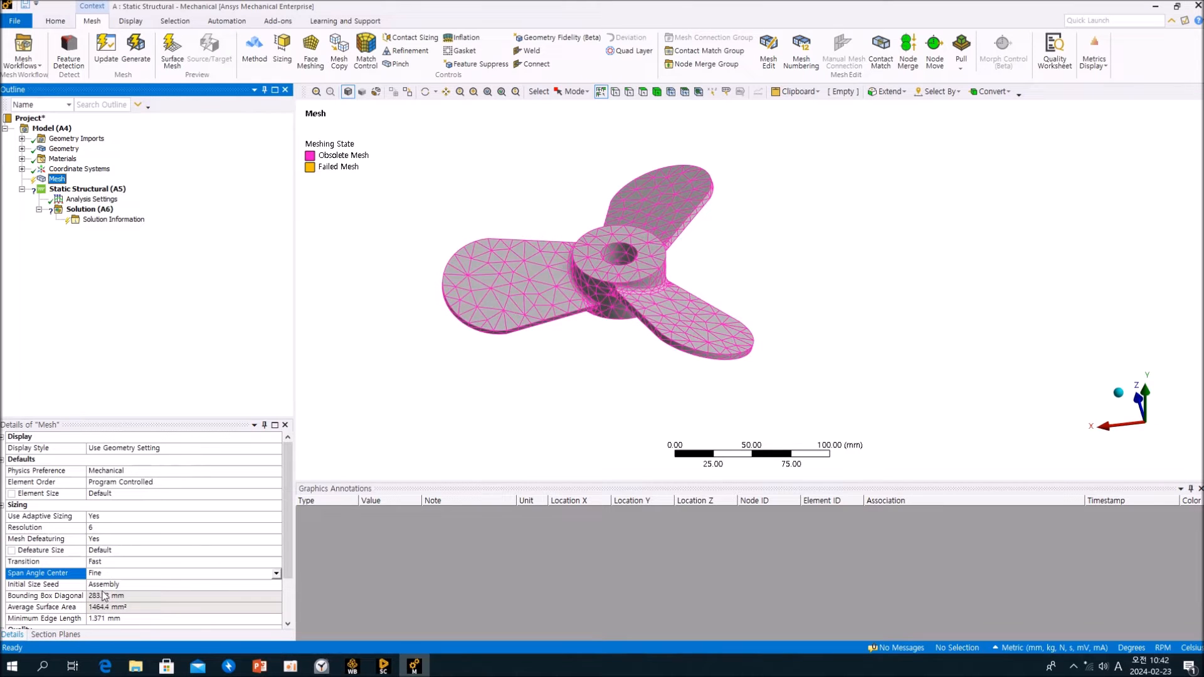
click(275, 573)
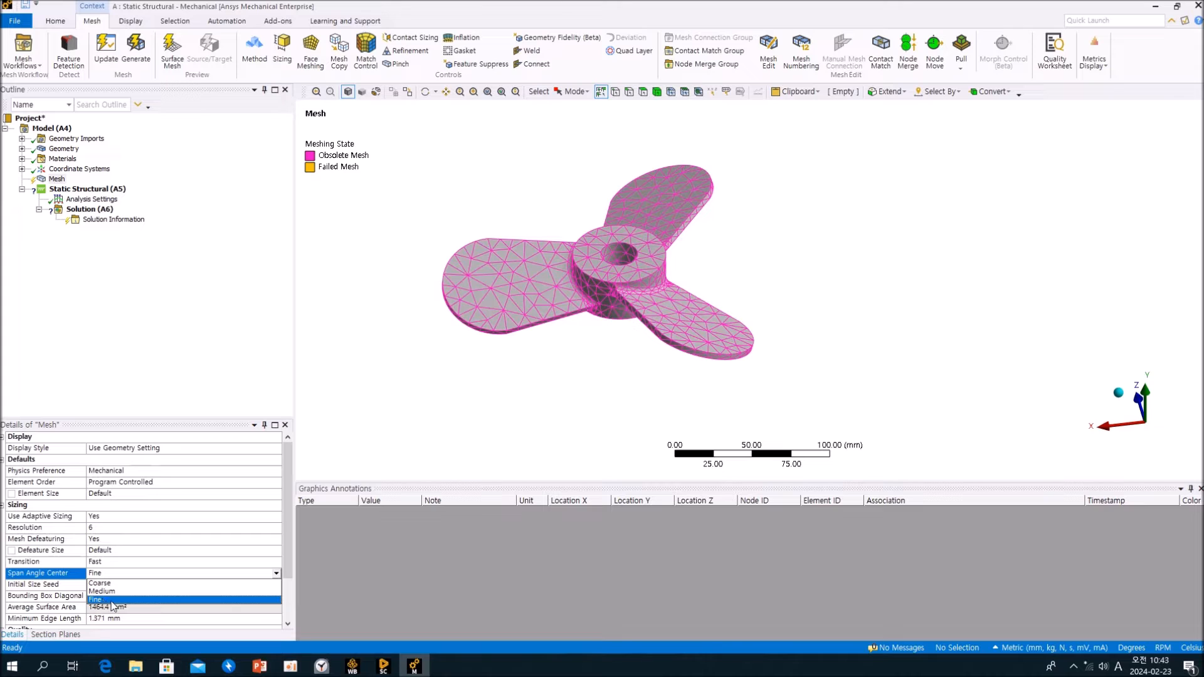
click(104, 601)
click(158, 598)
click(207, 348)
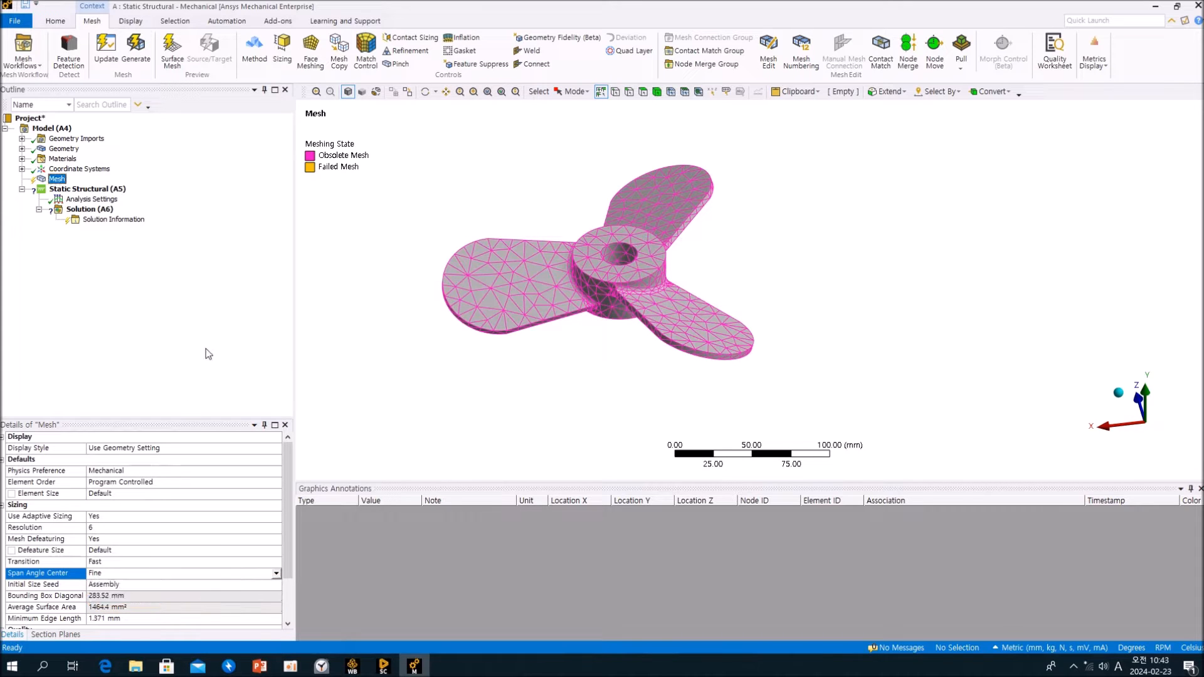
Regenerate the propeller mesh with the refined sizing settings and inspect it around the hub
right_click(62, 183)
click(33, 270)
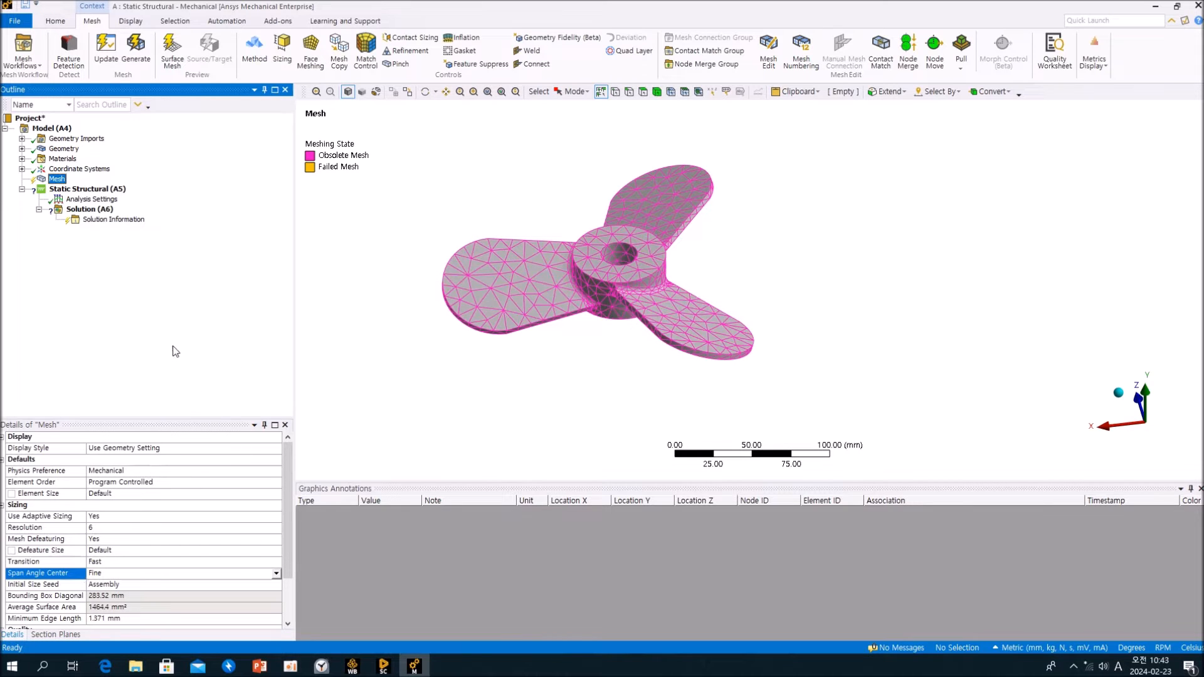
right_click(56, 184)
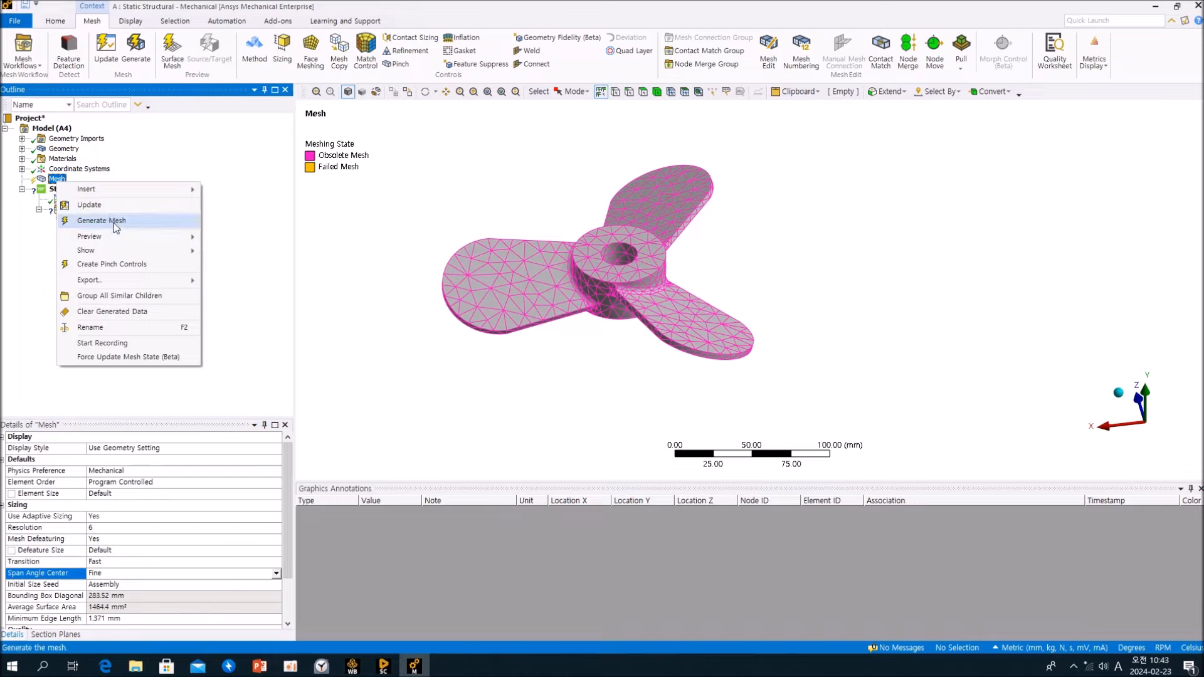
click(114, 222)
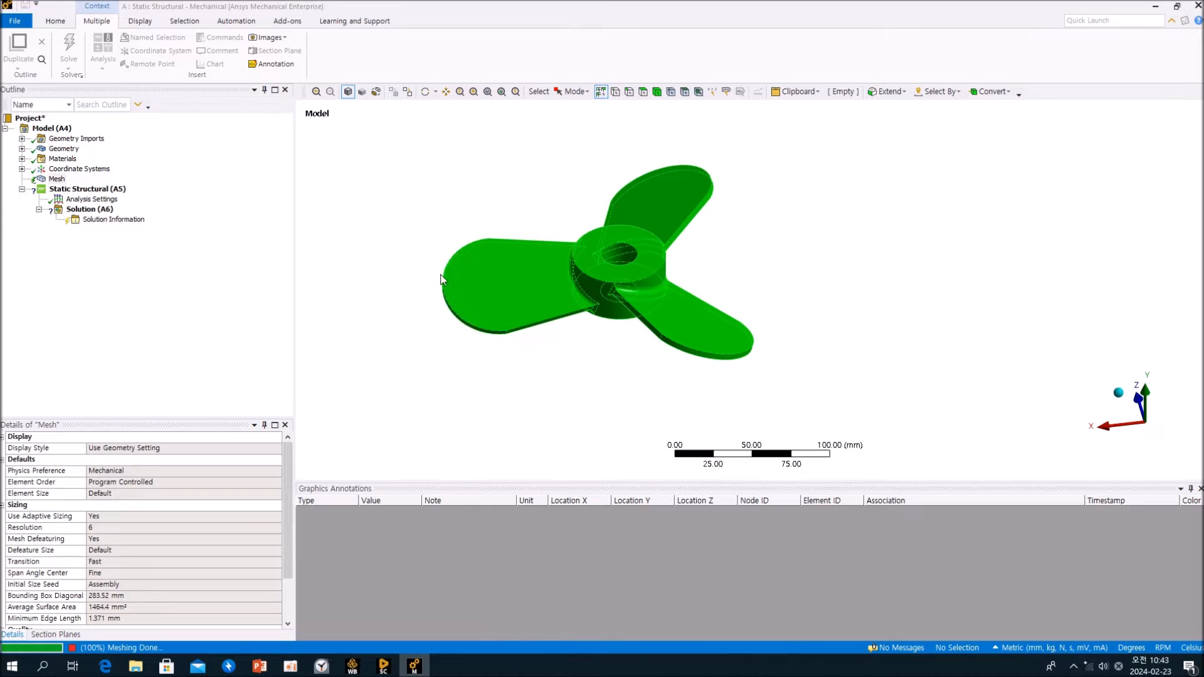
middle_drag(586, 301, 606, 344)
scroll(715, 362, up, 5)
middle_drag(715, 362, 537, 378)
scroll(676, 322, down, 5)
Add a fixed support to the Static Structural analysis on the inner cylindrical face of the hub bore
click(173, 344)
click(87, 189)
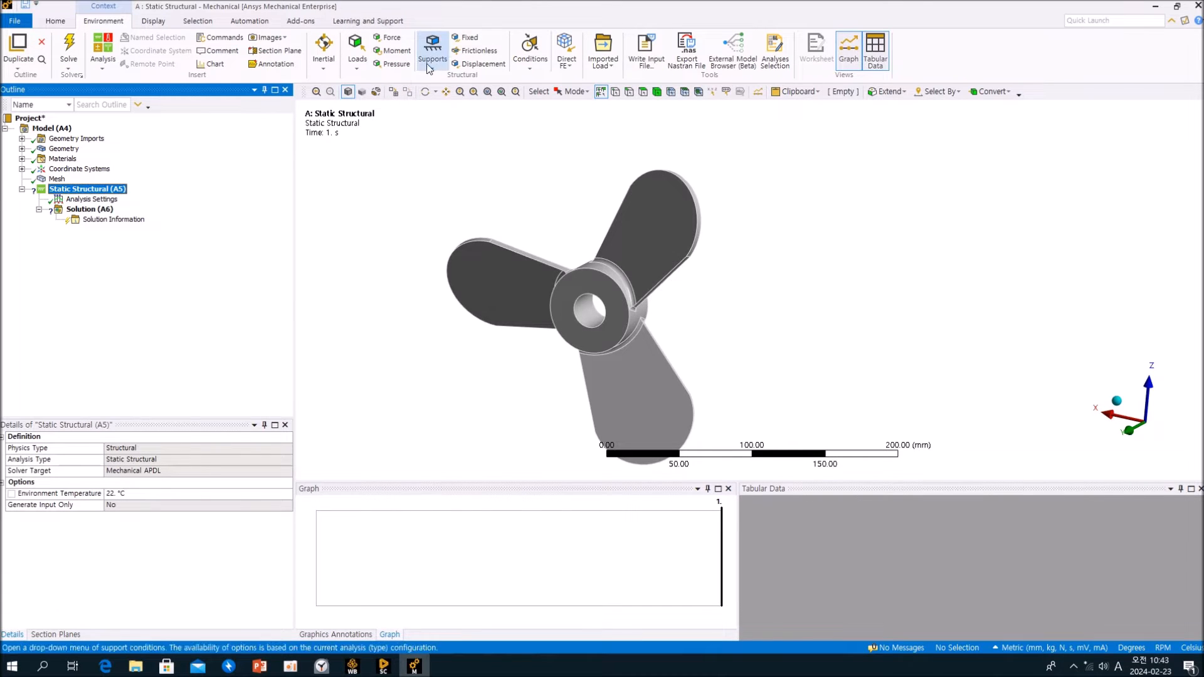
click(465, 37)
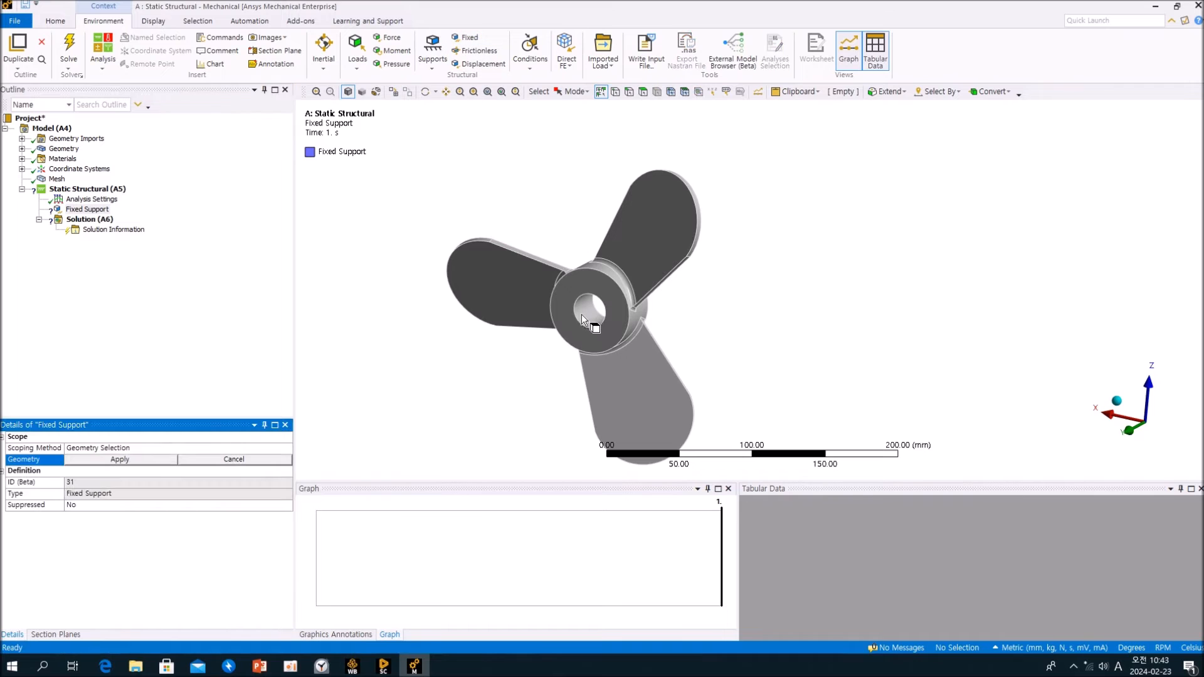
click(584, 314)
click(135, 465)
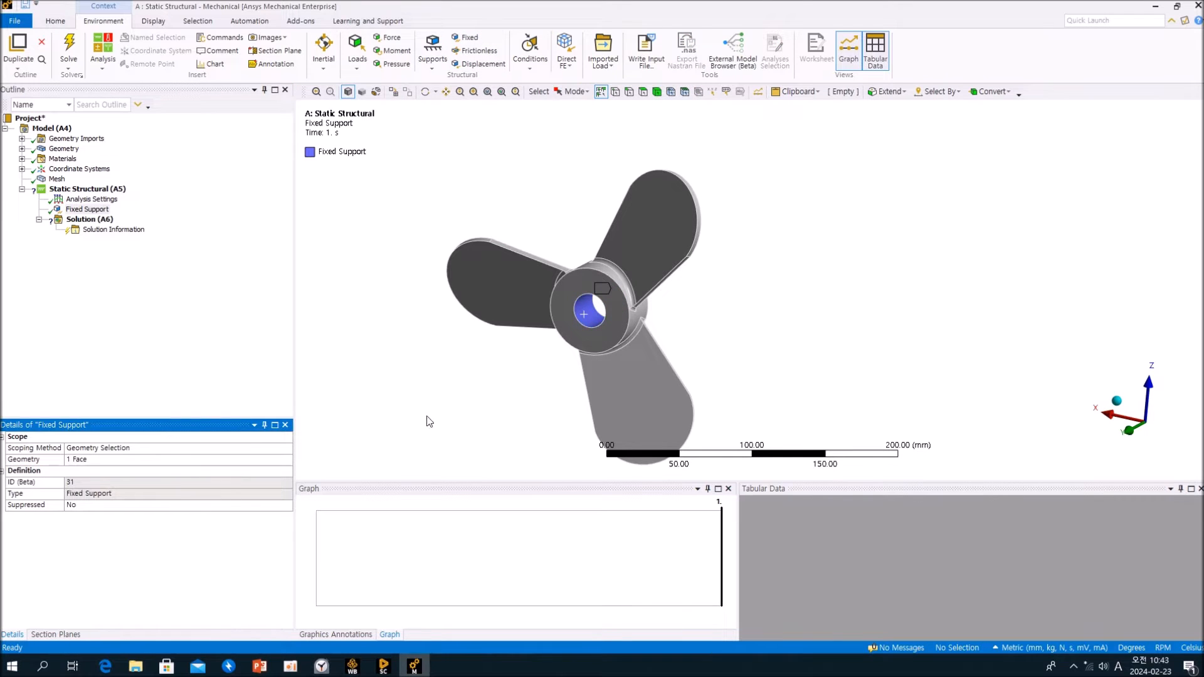
middle_drag(479, 376, 546, 381)
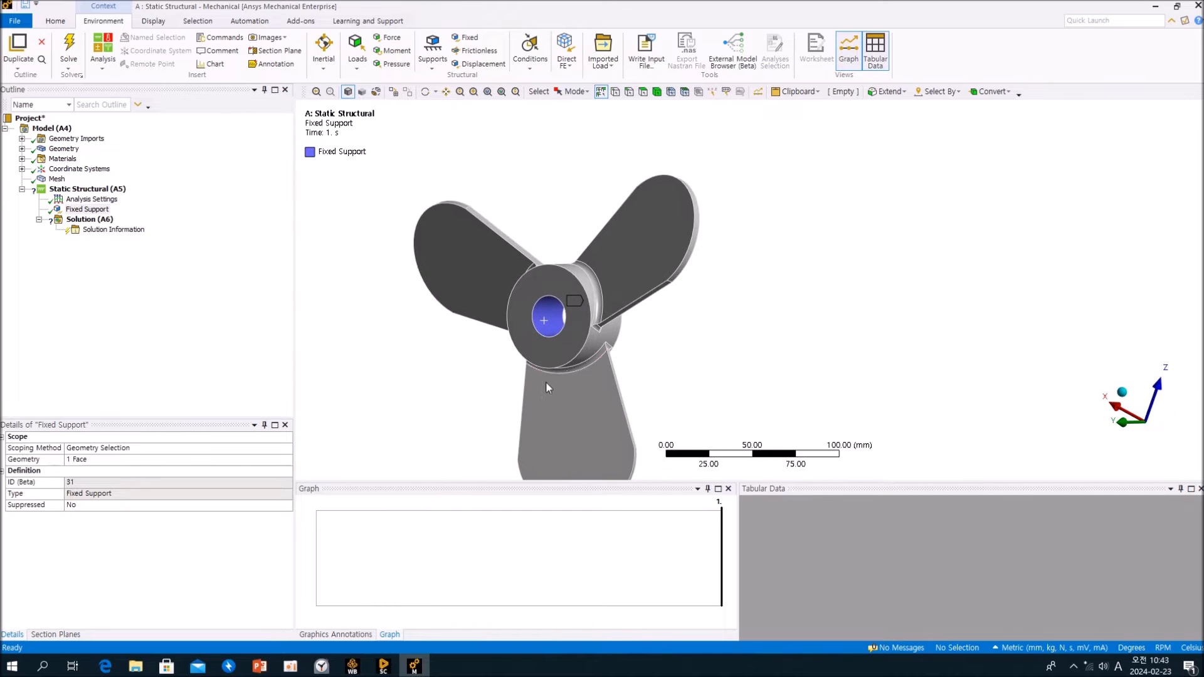
scroll(645, 373, up, 3)
middle_drag(659, 338, 694, 339)
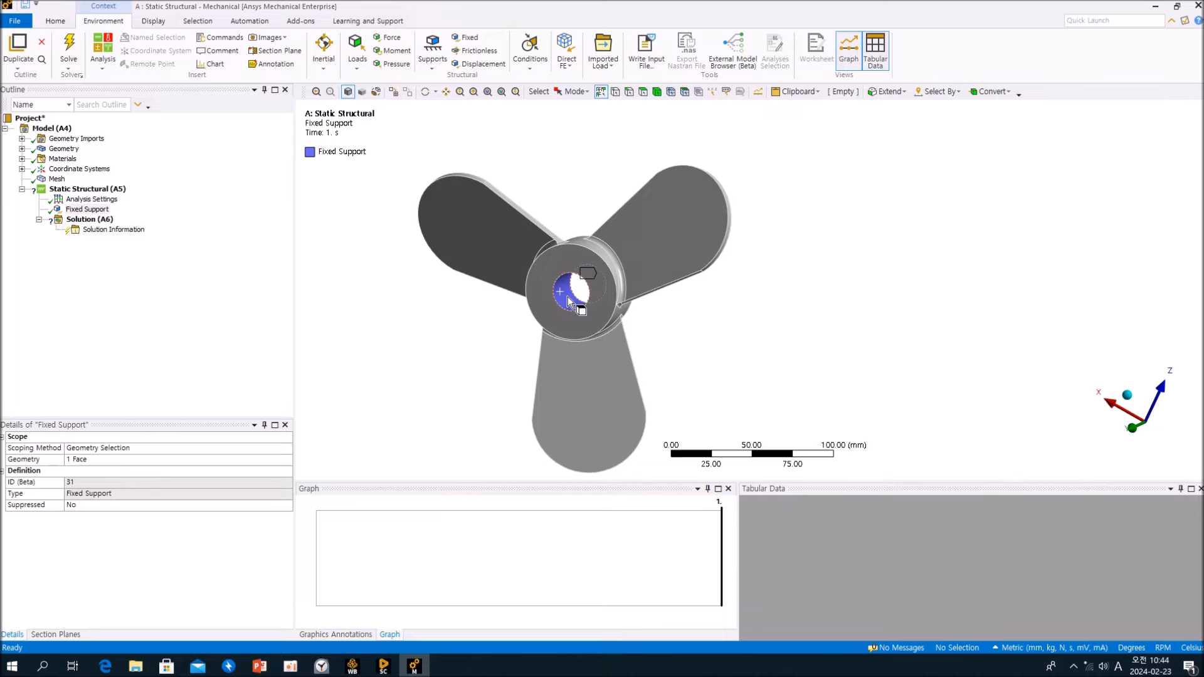
Add a rotational velocity inertial load to the Static Structural analysis
click(203, 308)
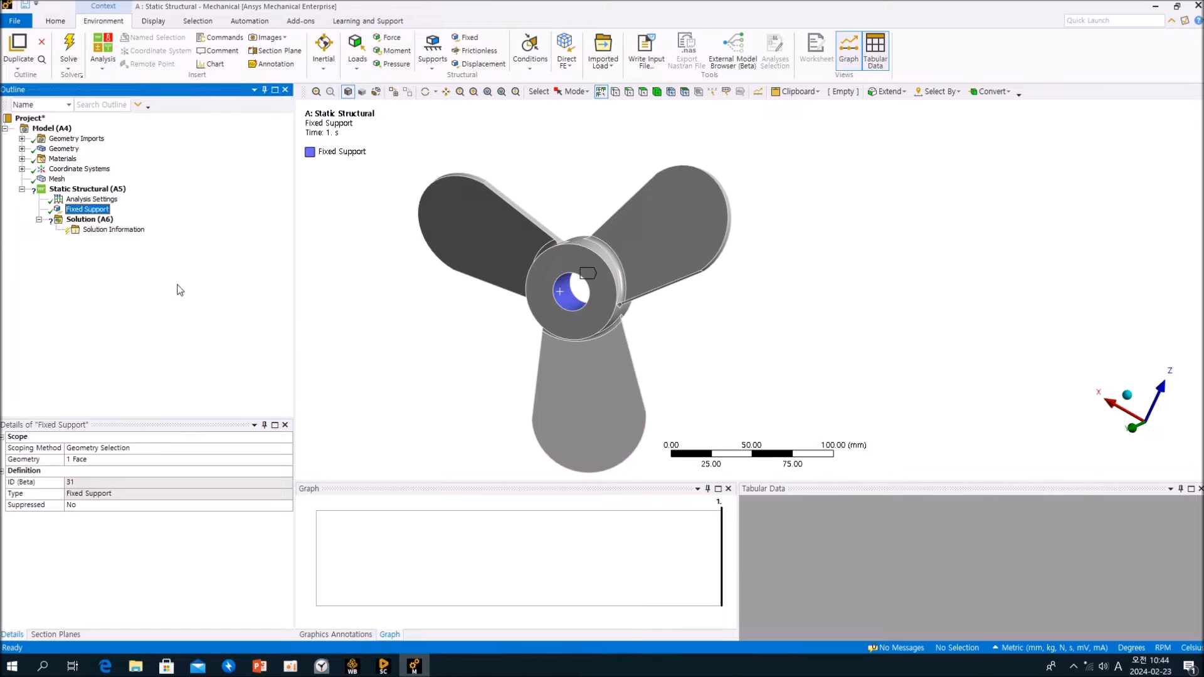
click(110, 190)
click(319, 70)
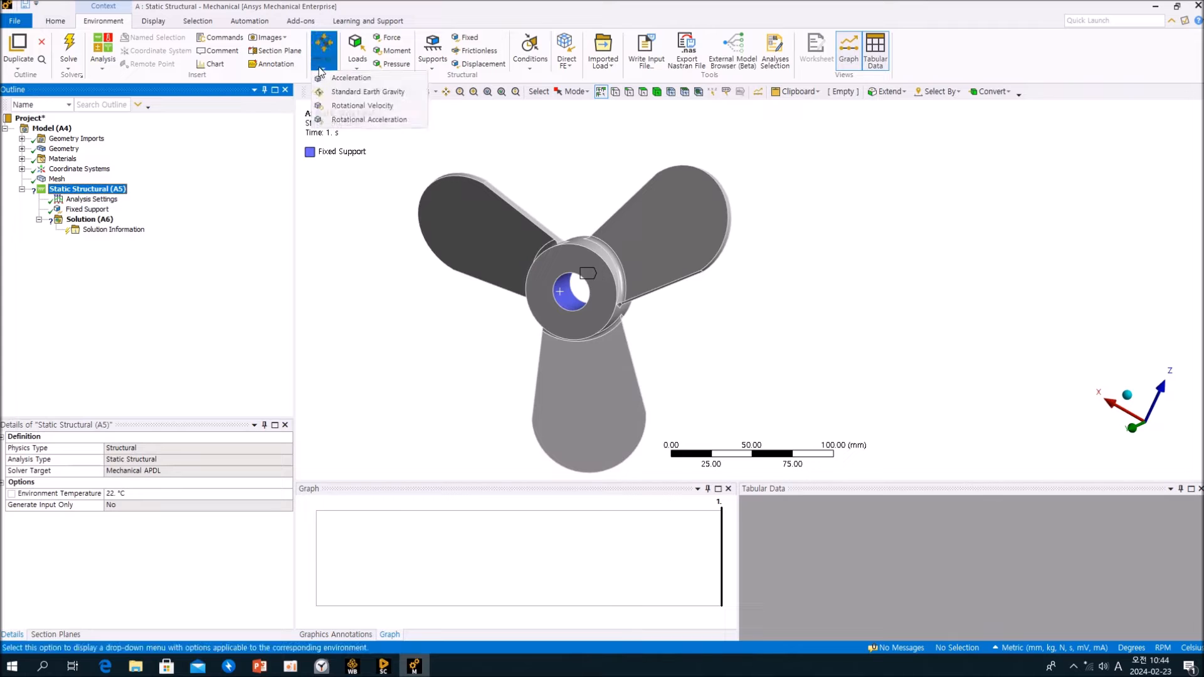
click(396, 110)
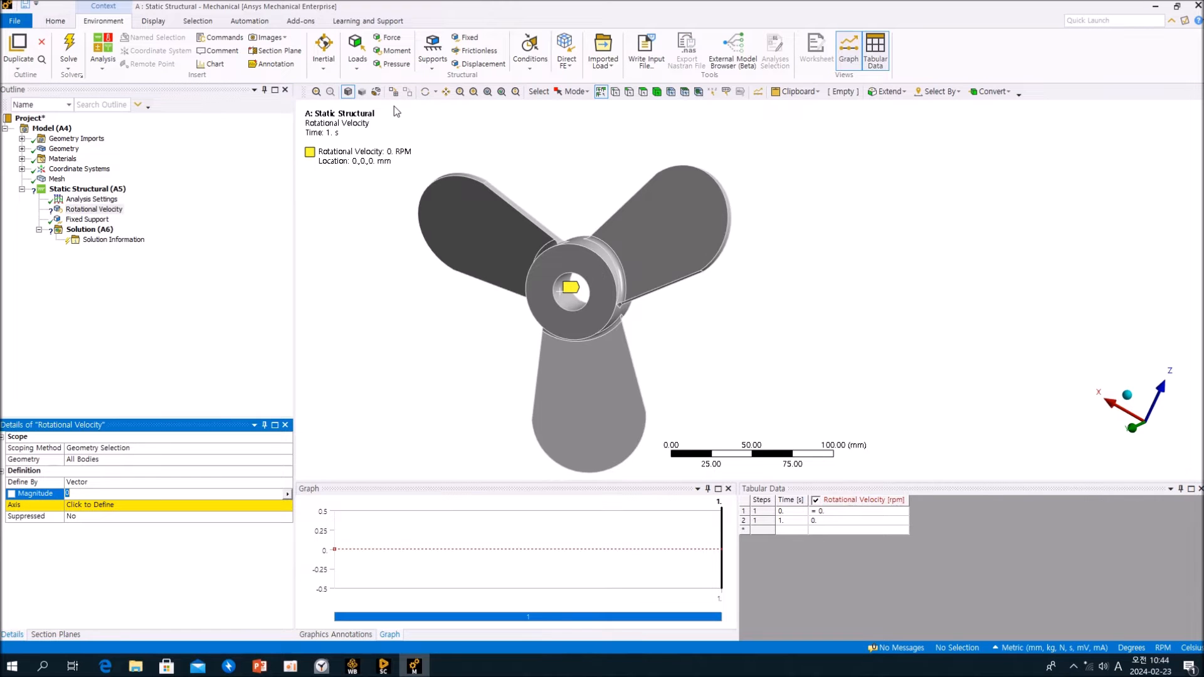
click(204, 312)
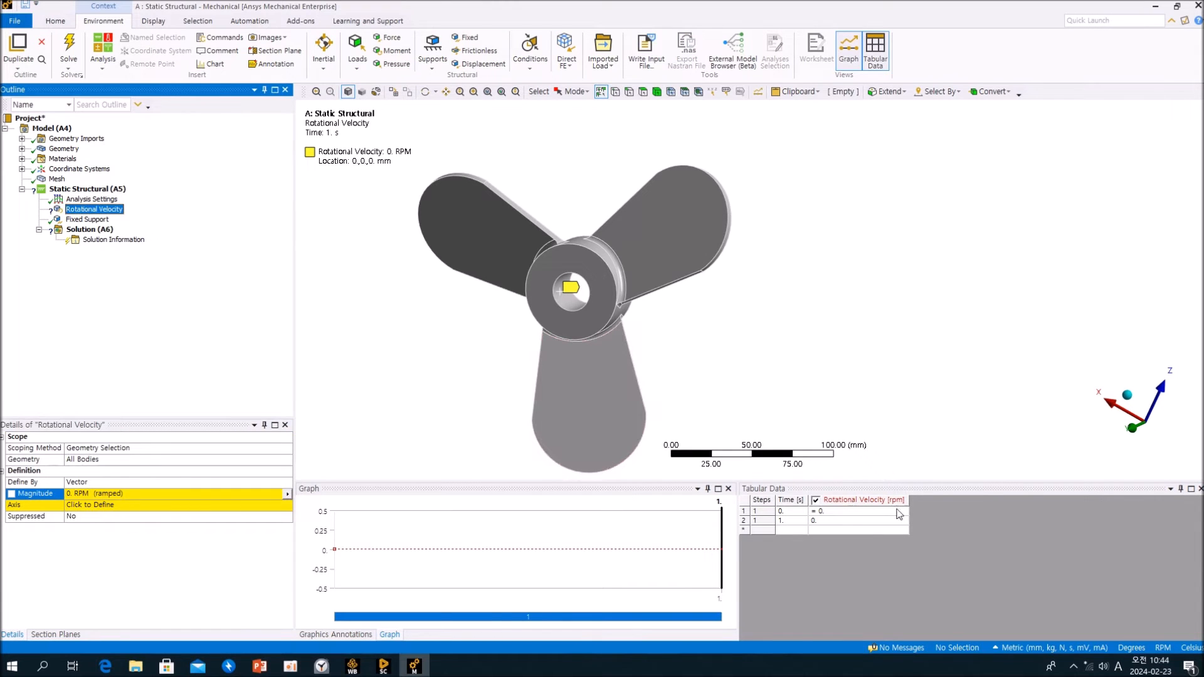
Check that rotational velocity is in RPM and set the rotational velocity magnitude to 1800 RPM
click(1003, 647)
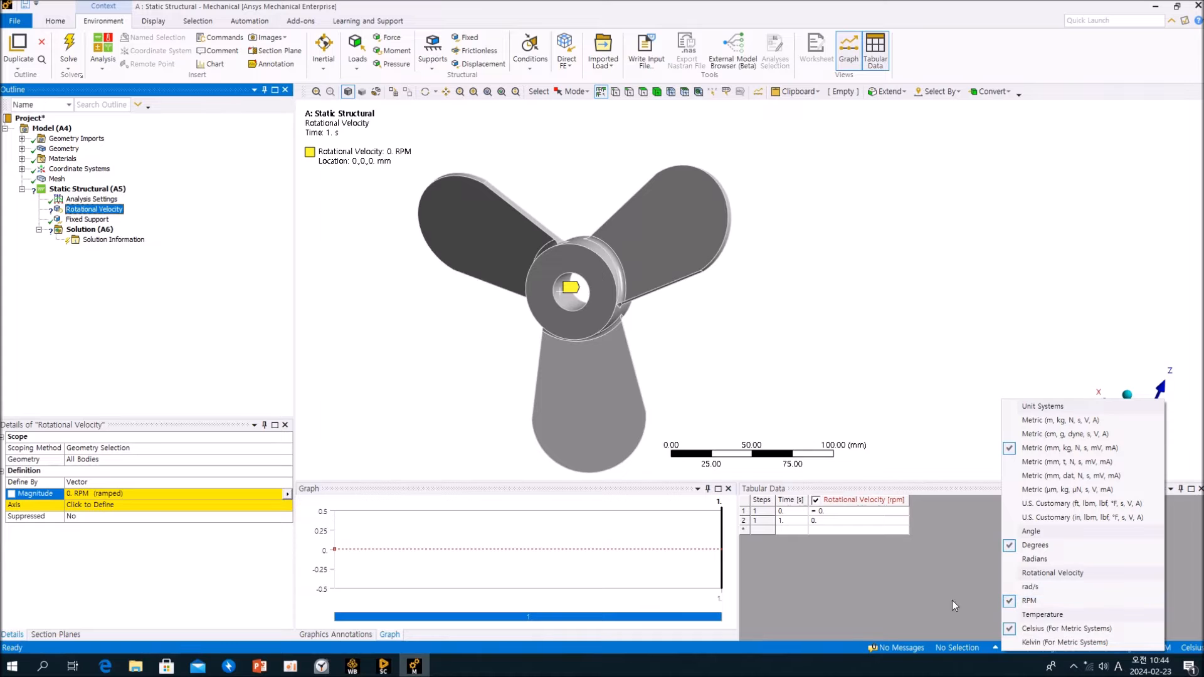
click(926, 590)
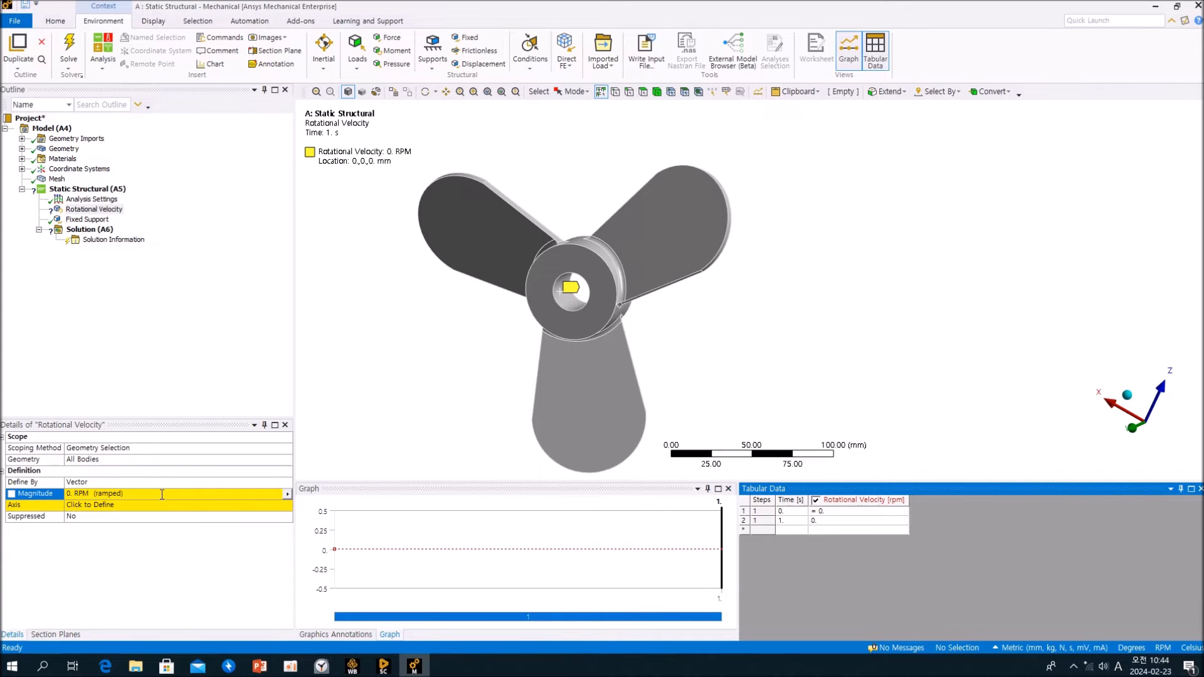
click(211, 495)
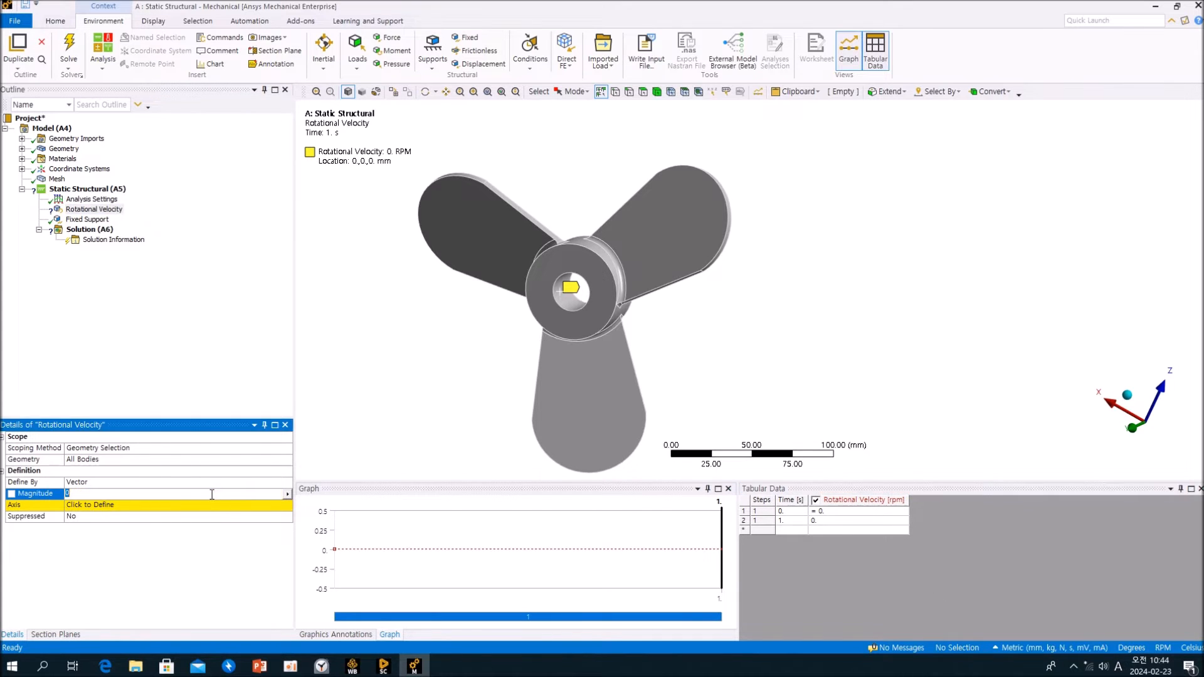
key(Return)
click(216, 383)
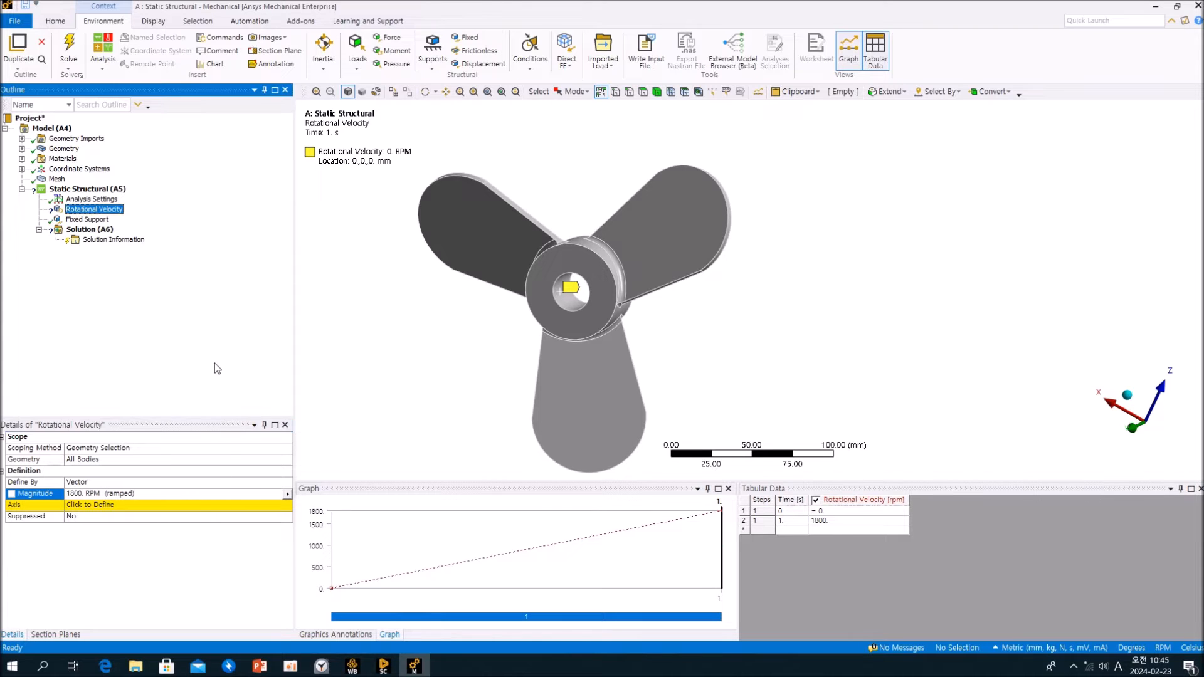
Define the rotational velocity axis from the inner cylindrical face of the hub bore and inspect the rotation direction
click(86, 505)
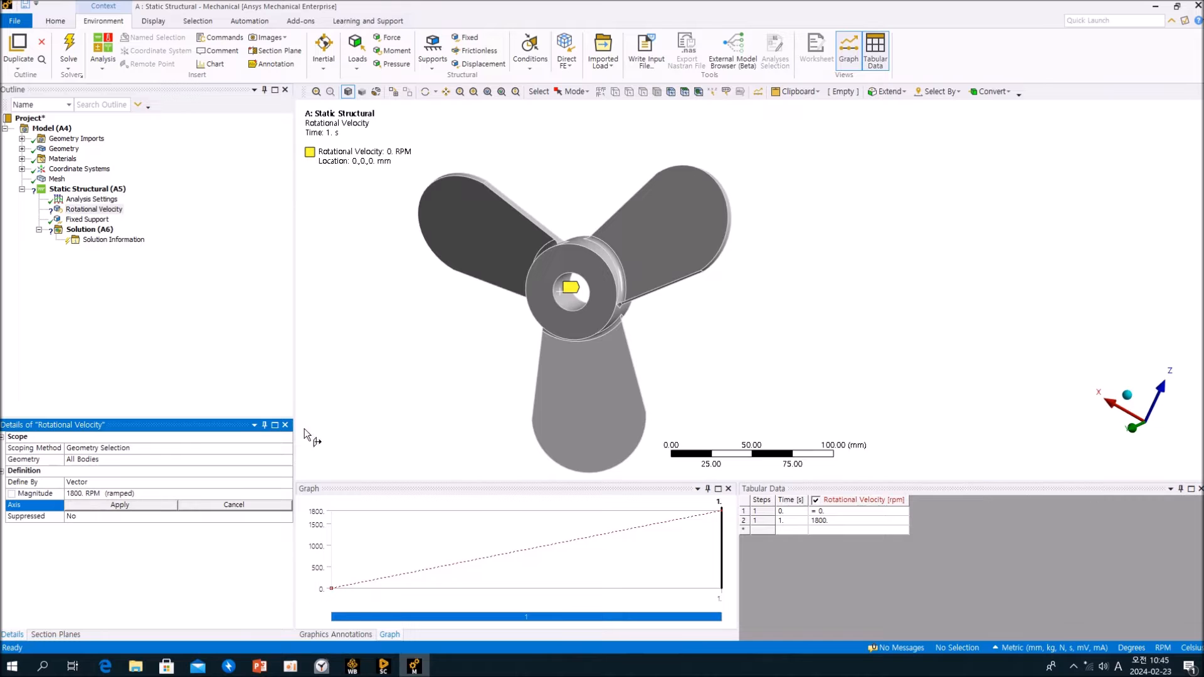
click(569, 300)
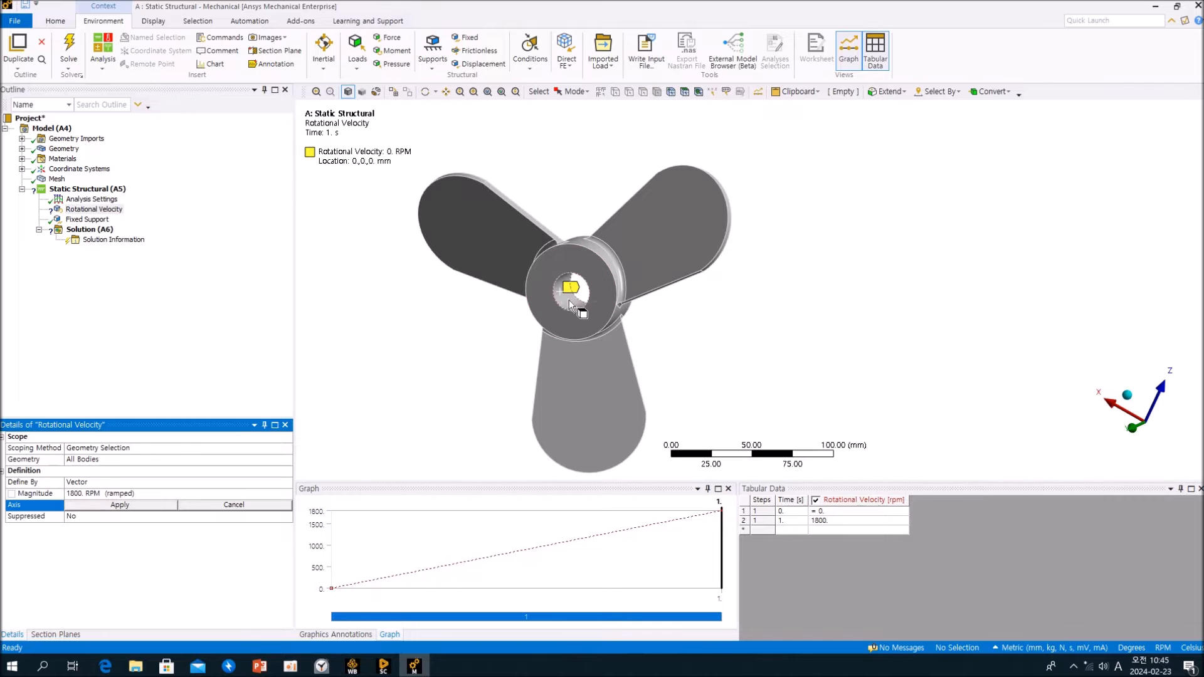
click(144, 504)
middle_drag(501, 368, 533, 371)
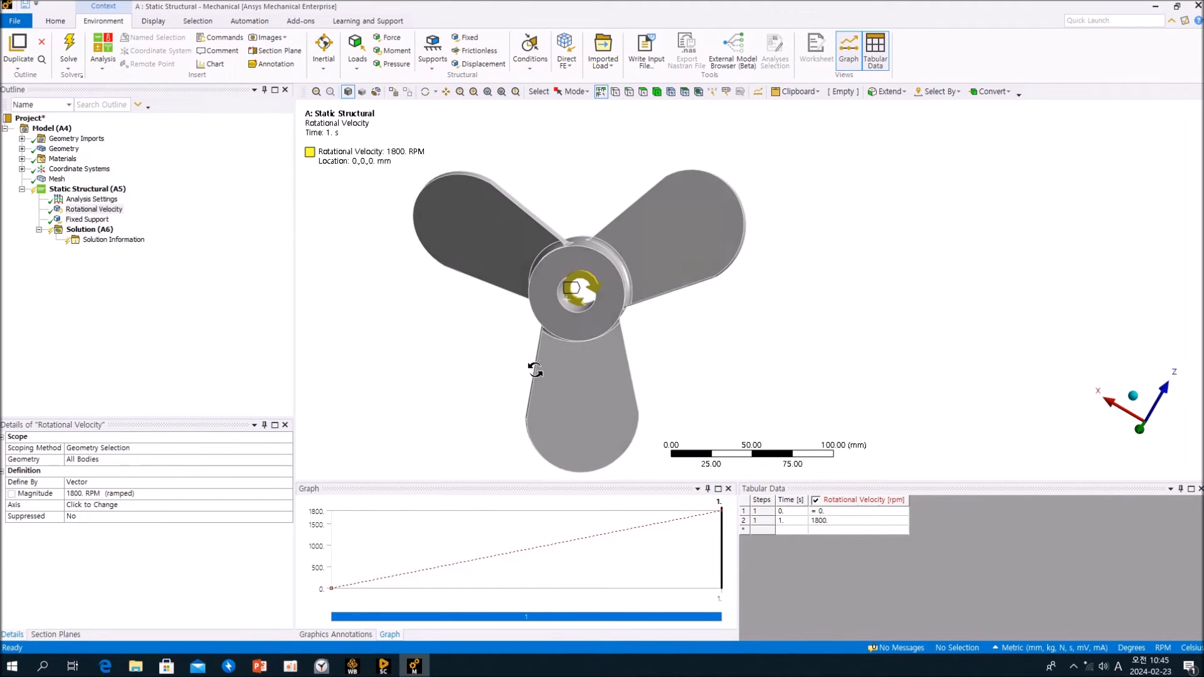
middle_drag(600, 278, 591, 376)
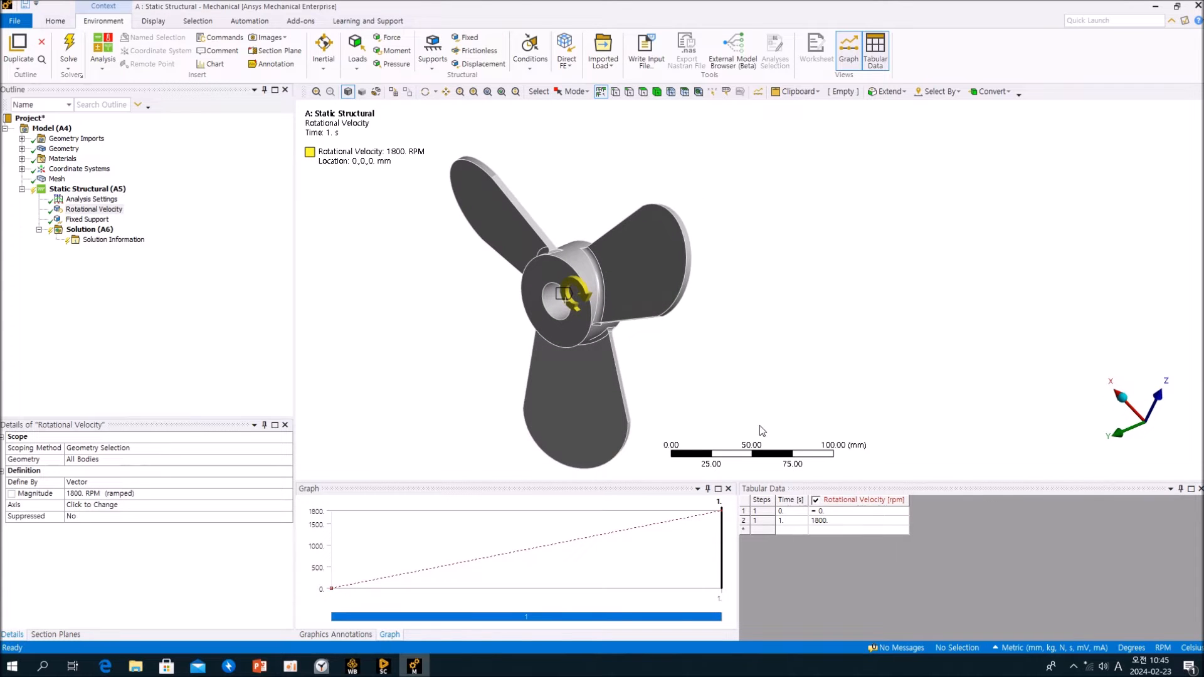
Examine the time and rotational velocity values of the load's tabular data for both time points
click(840, 513)
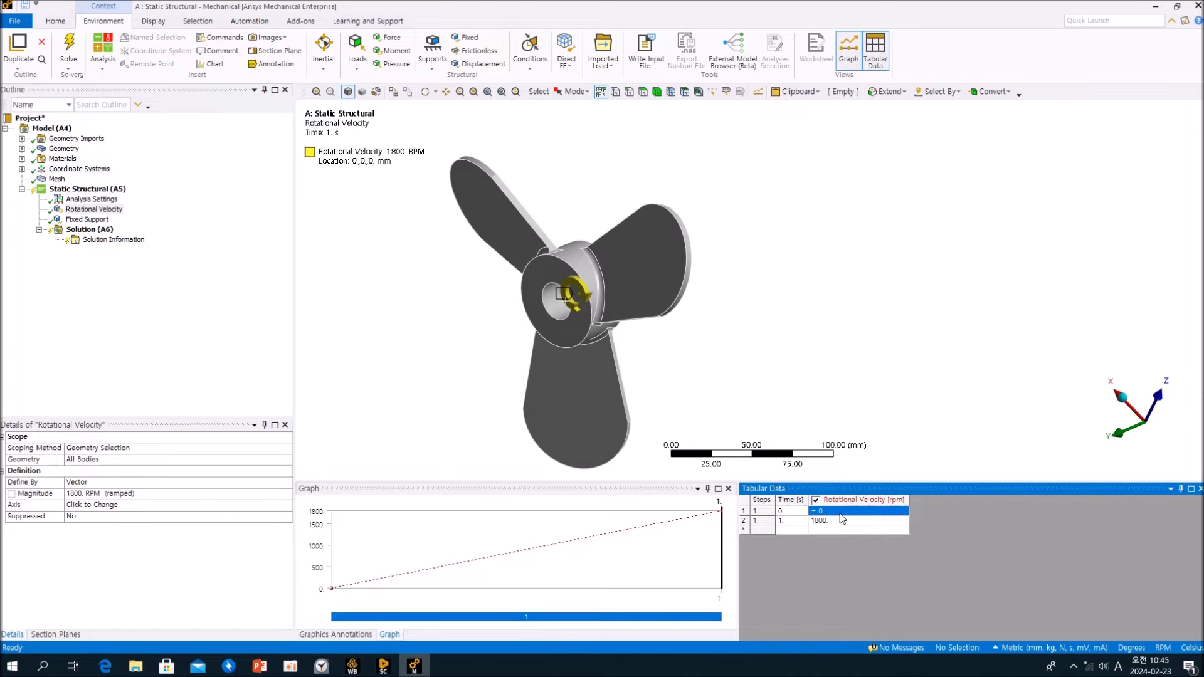
click(787, 512)
click(786, 521)
click(793, 512)
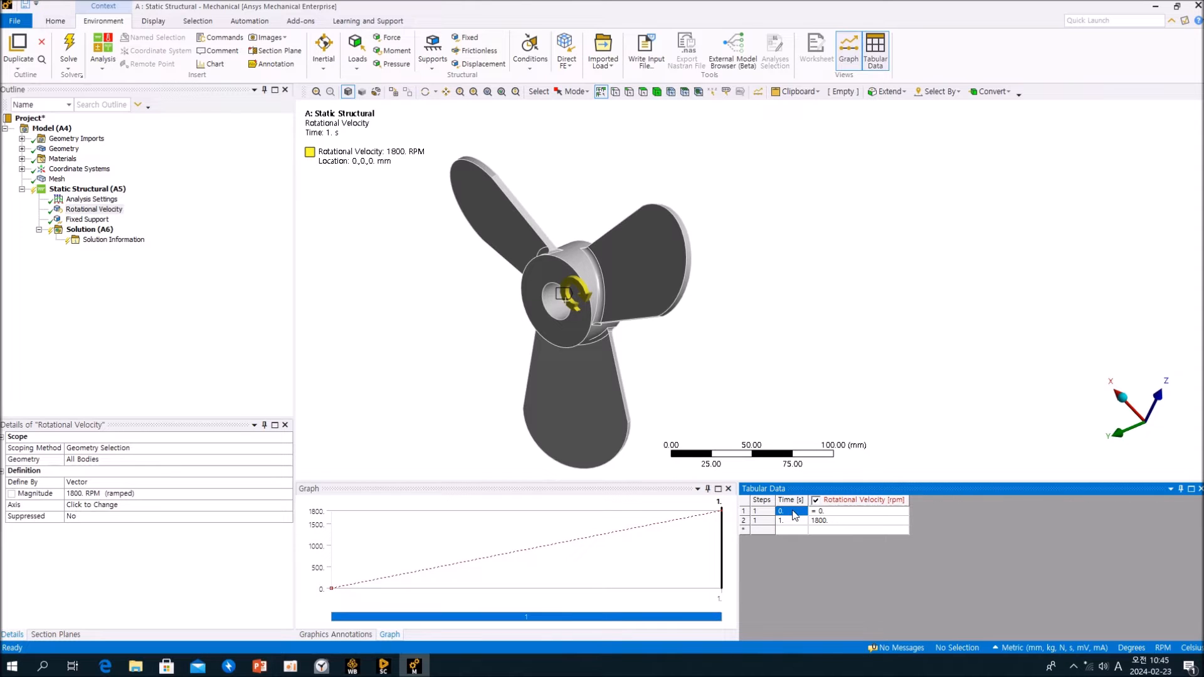
click(920, 413)
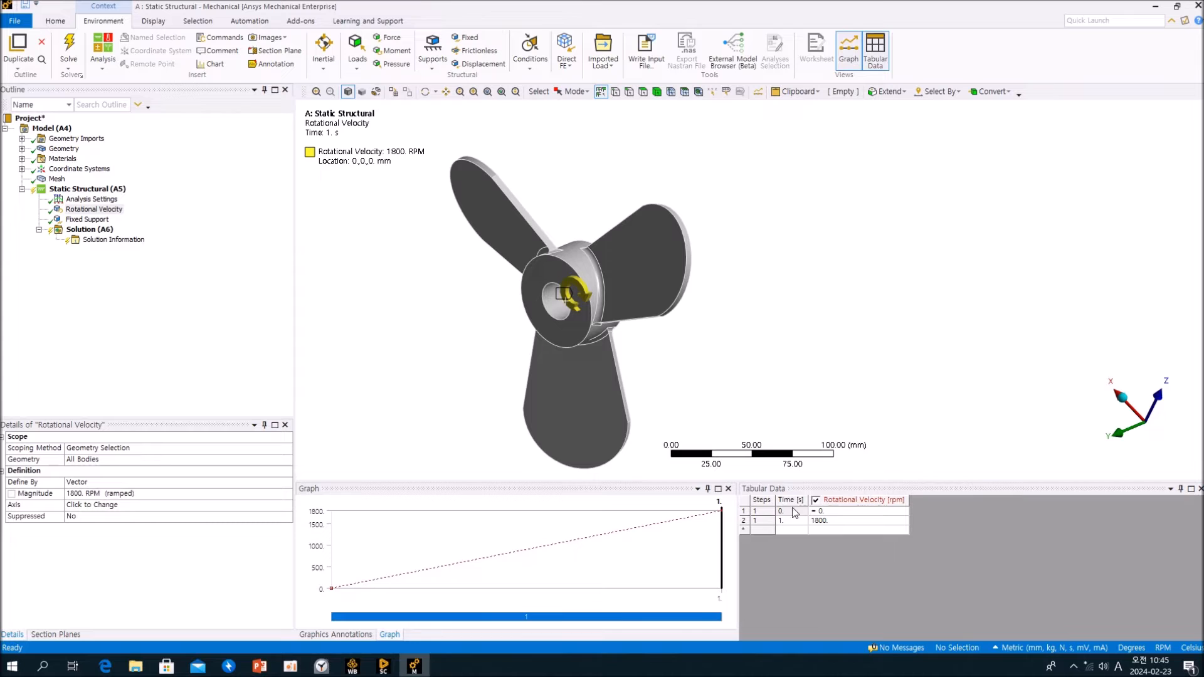
click(823, 512)
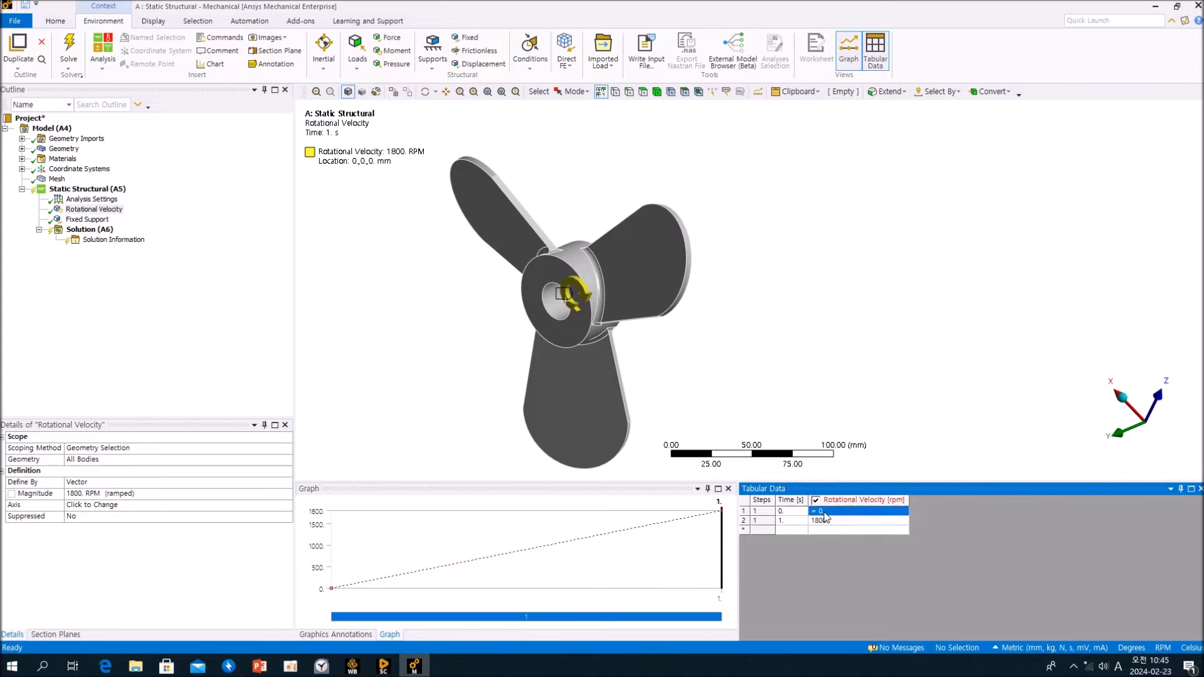
click(829, 522)
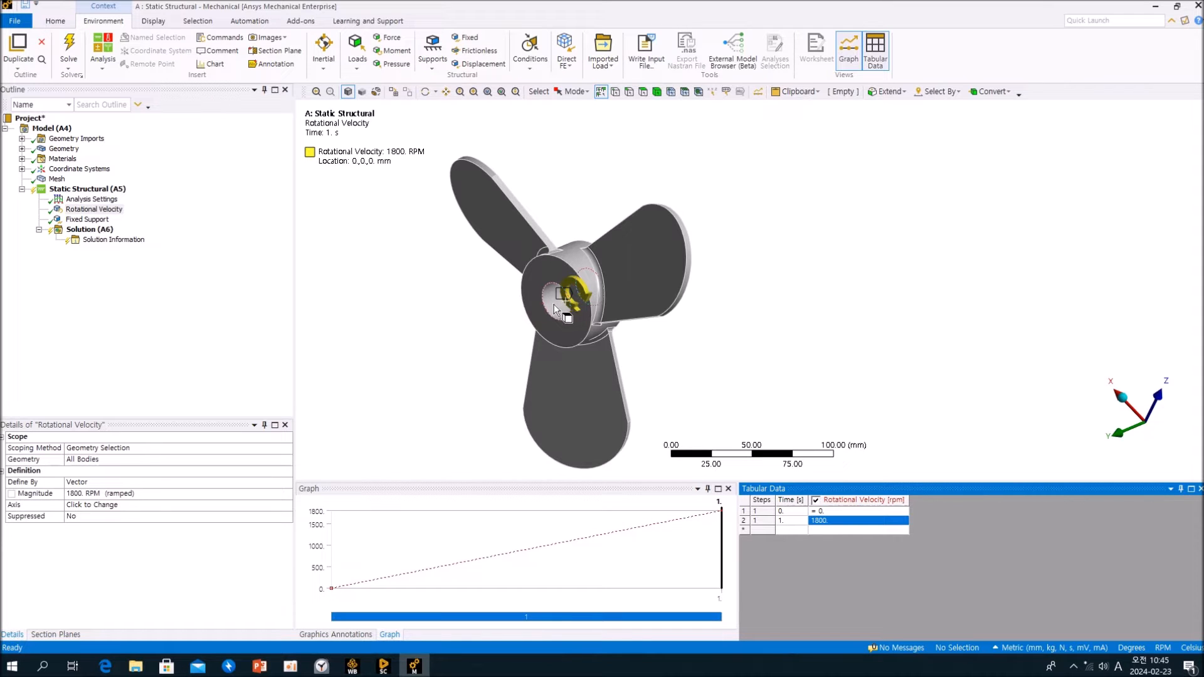
click(829, 375)
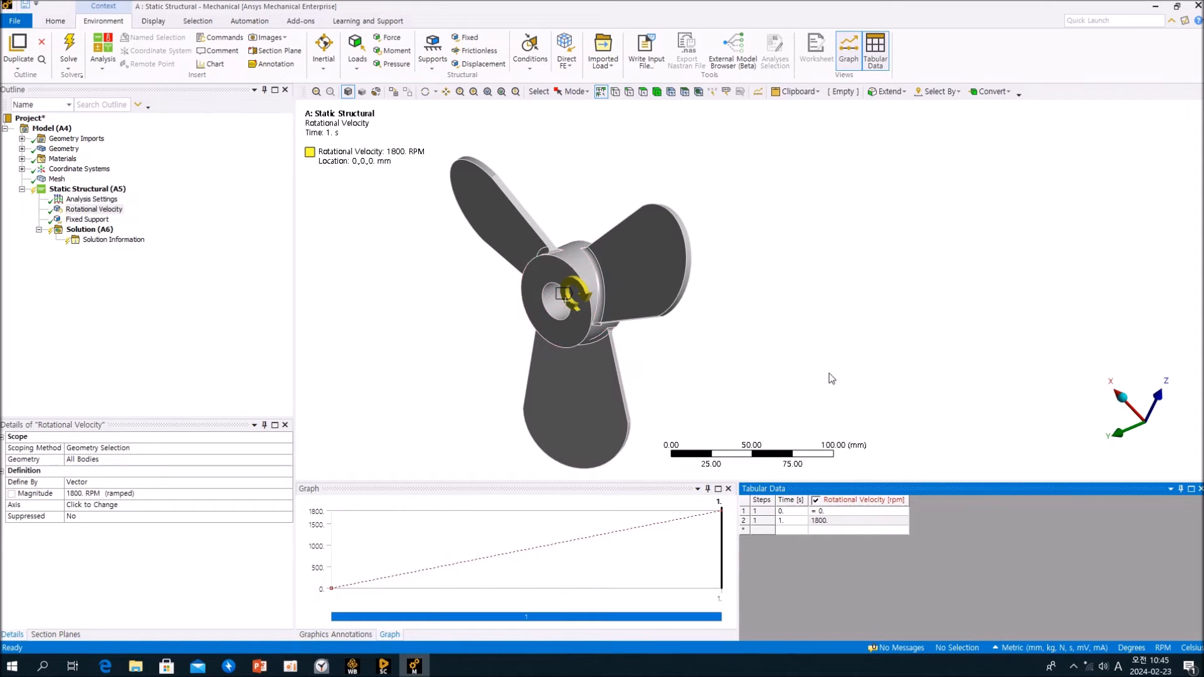
Set the rotational velocity at time 0 to 1800 RPM in the load's tabular data
click(830, 512)
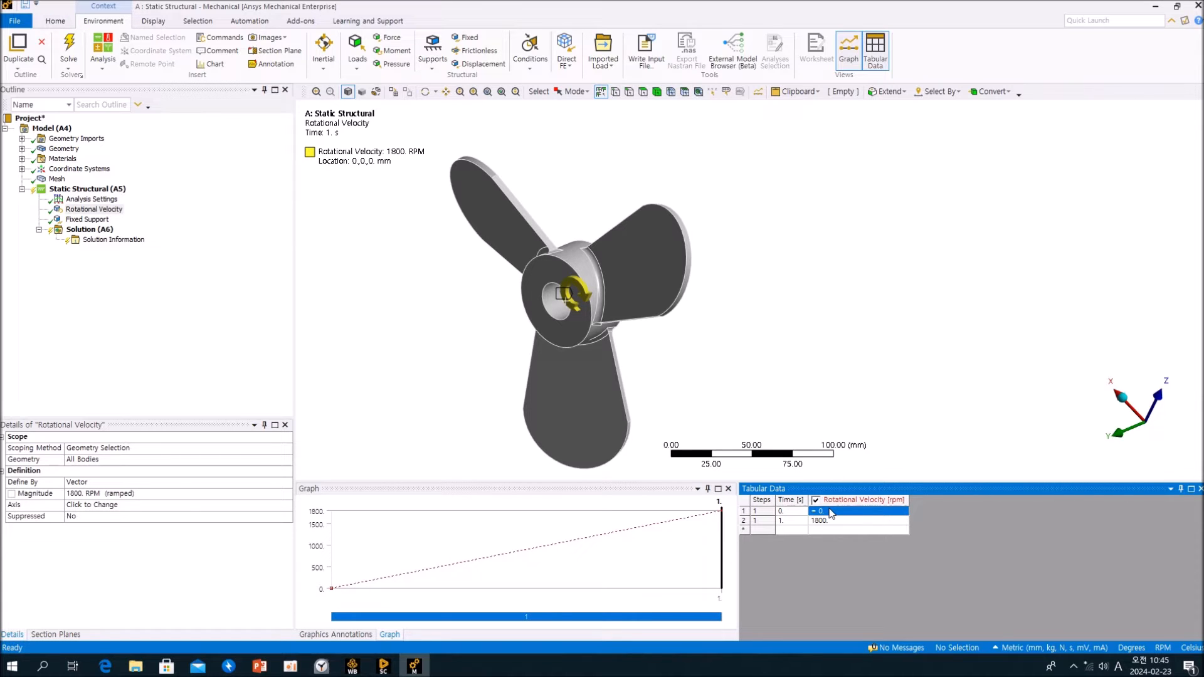
text(1800)
key(Tab)
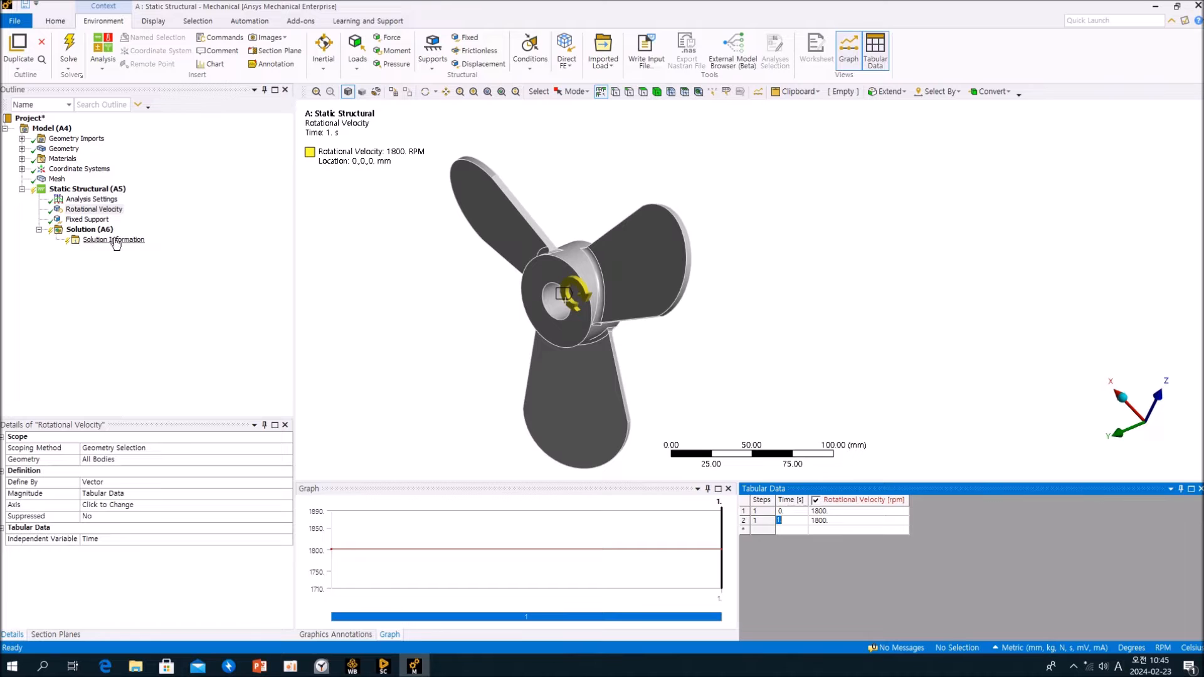
Add Total Deformation and Equivalent (von-Mises) Stress results to the solution and solve the analysis
click(96, 230)
click(443, 53)
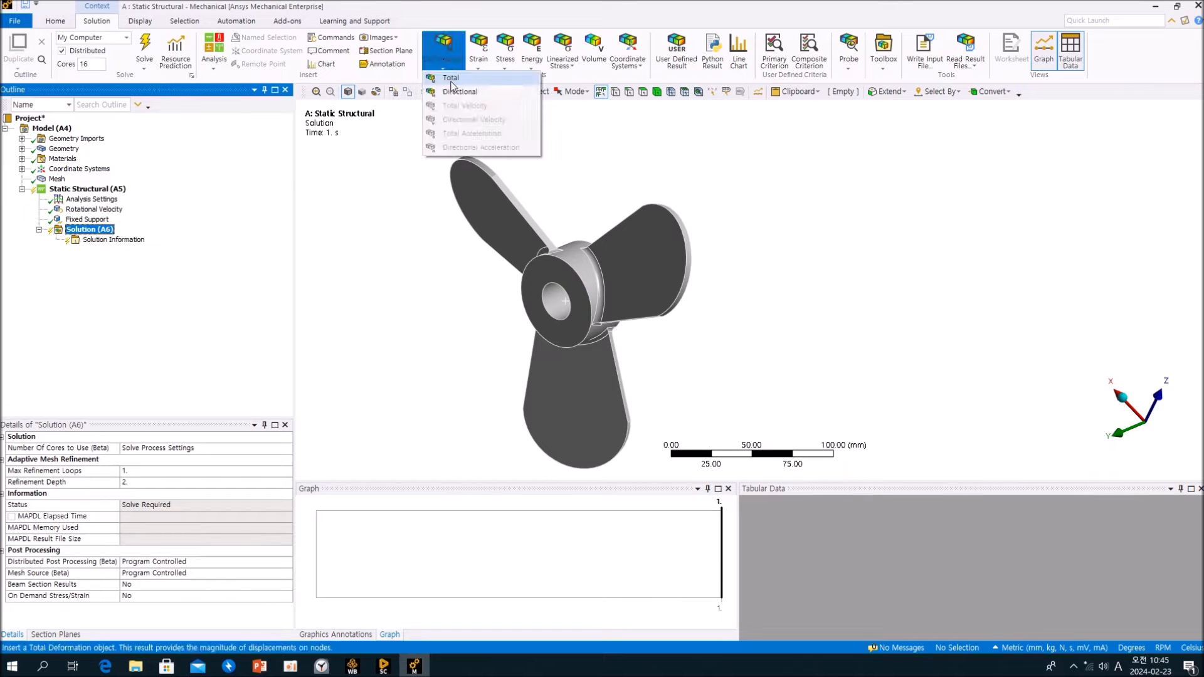
click(447, 75)
click(506, 53)
click(552, 76)
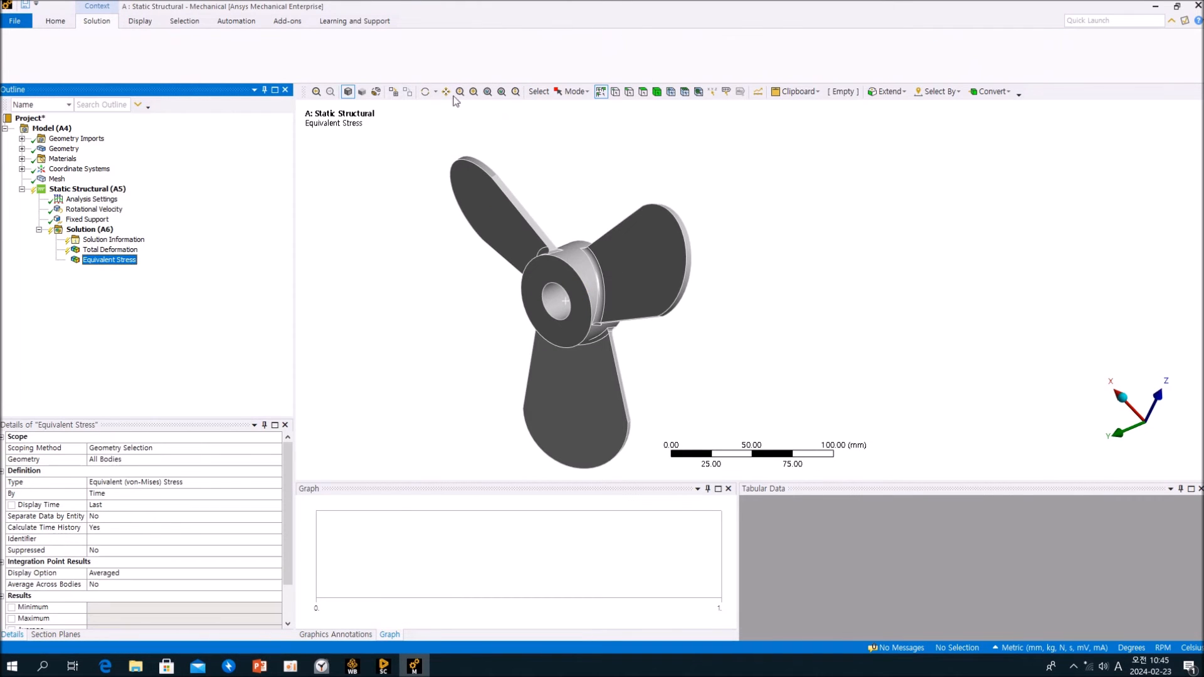
click(144, 47)
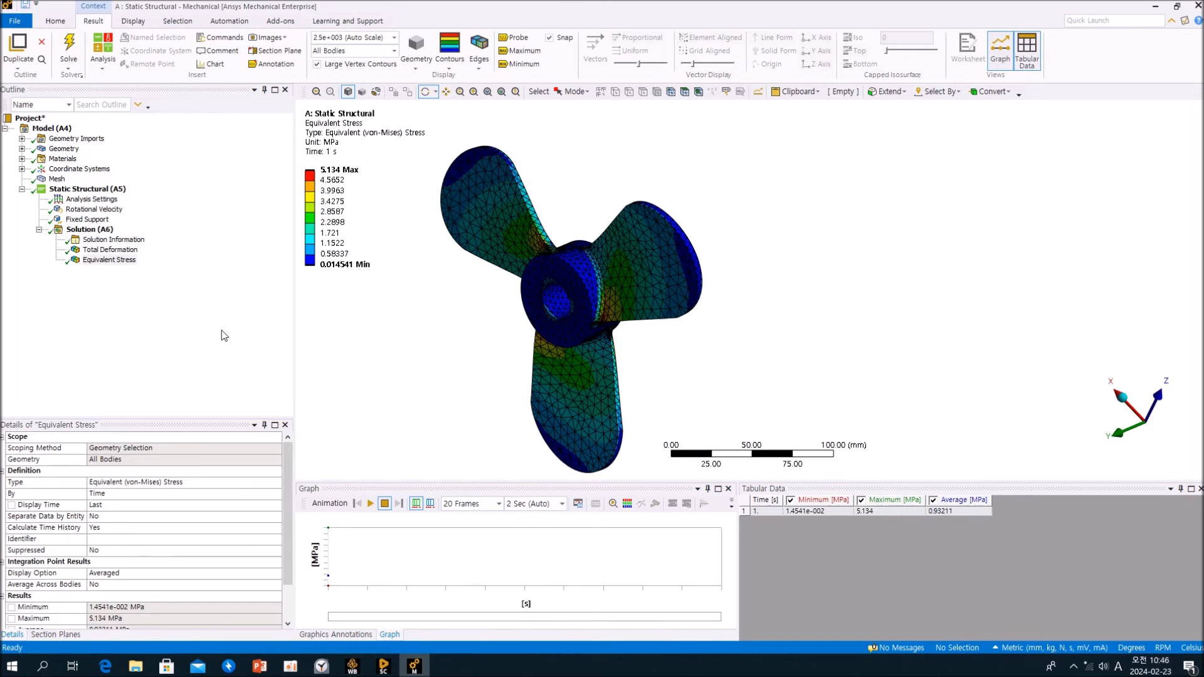
Review the propeller's total deformation and equivalent stress contours for the constant-velocity load
middle_drag(537, 352, 585, 340)
click(106, 250)
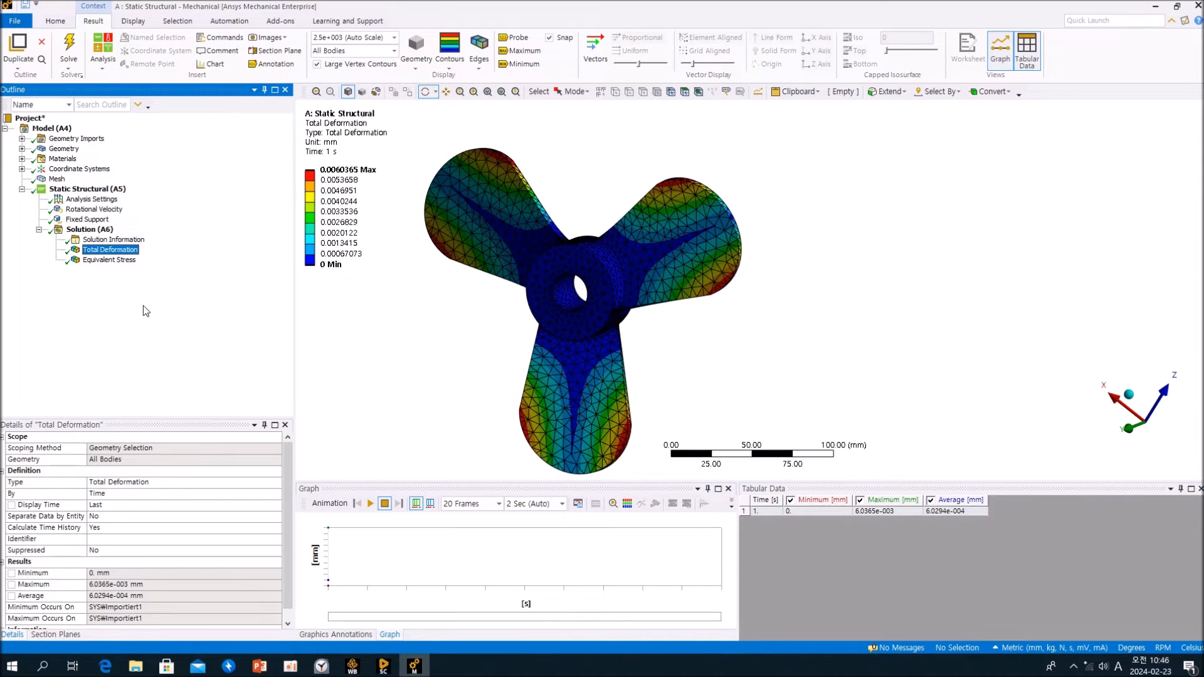
click(328, 192)
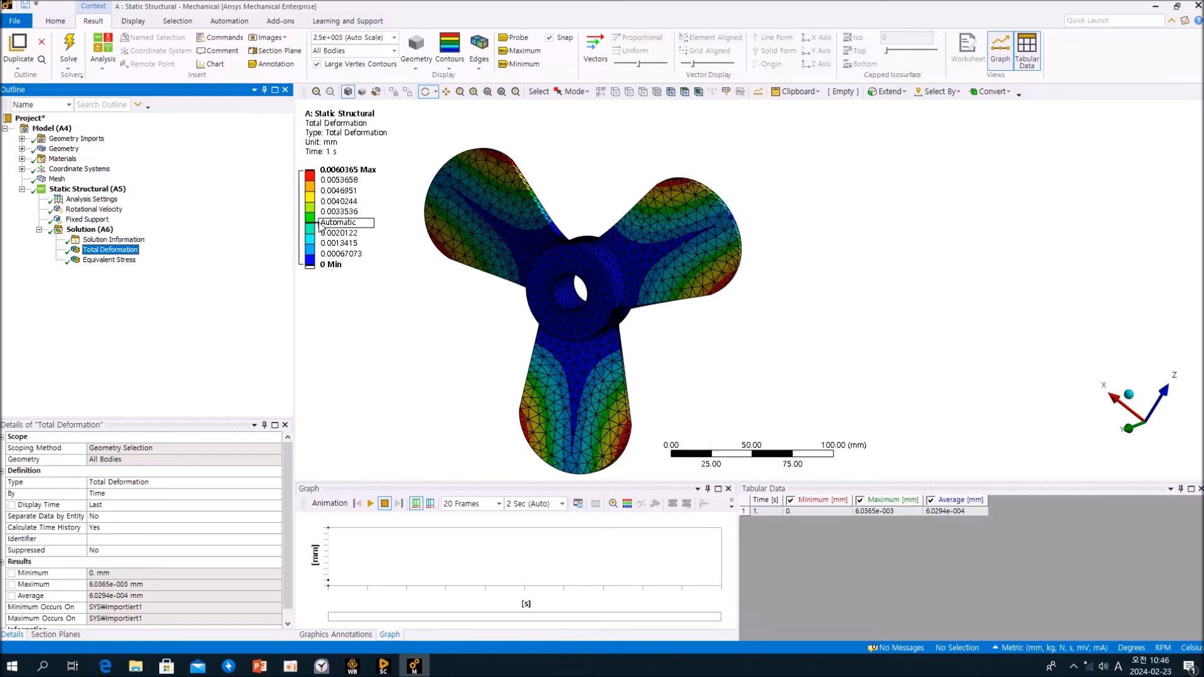
click(98, 261)
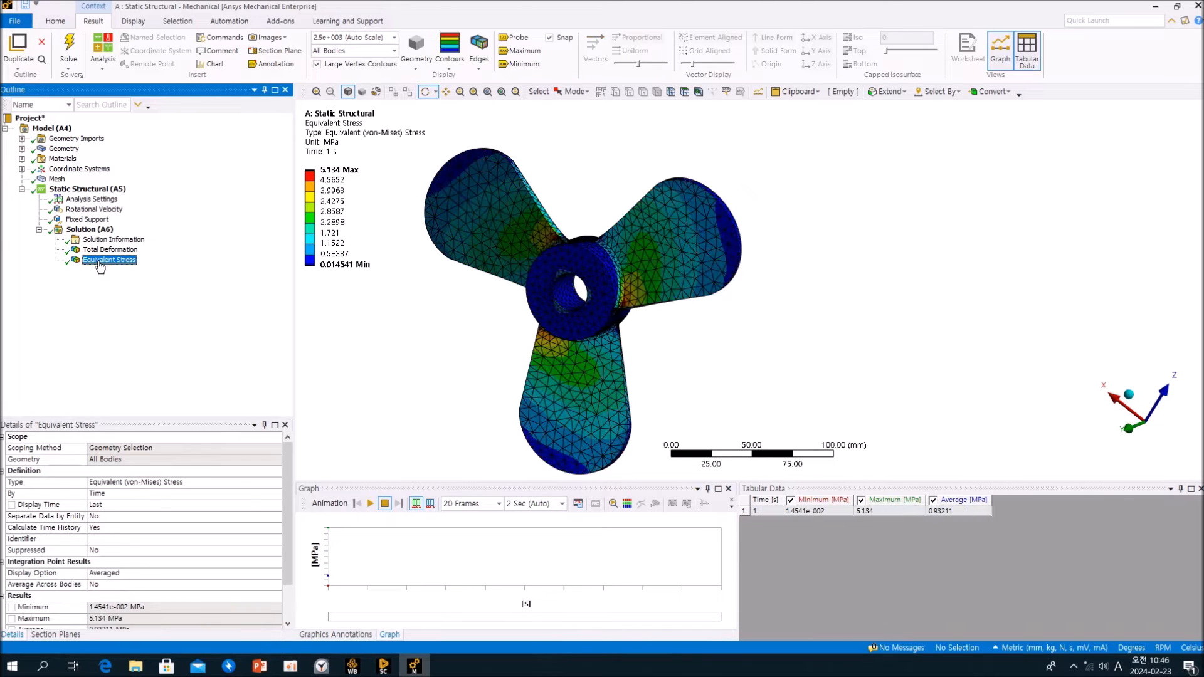
Set the rotational velocity at time 0 to 0 RPM and solve the analysis again
click(94, 210)
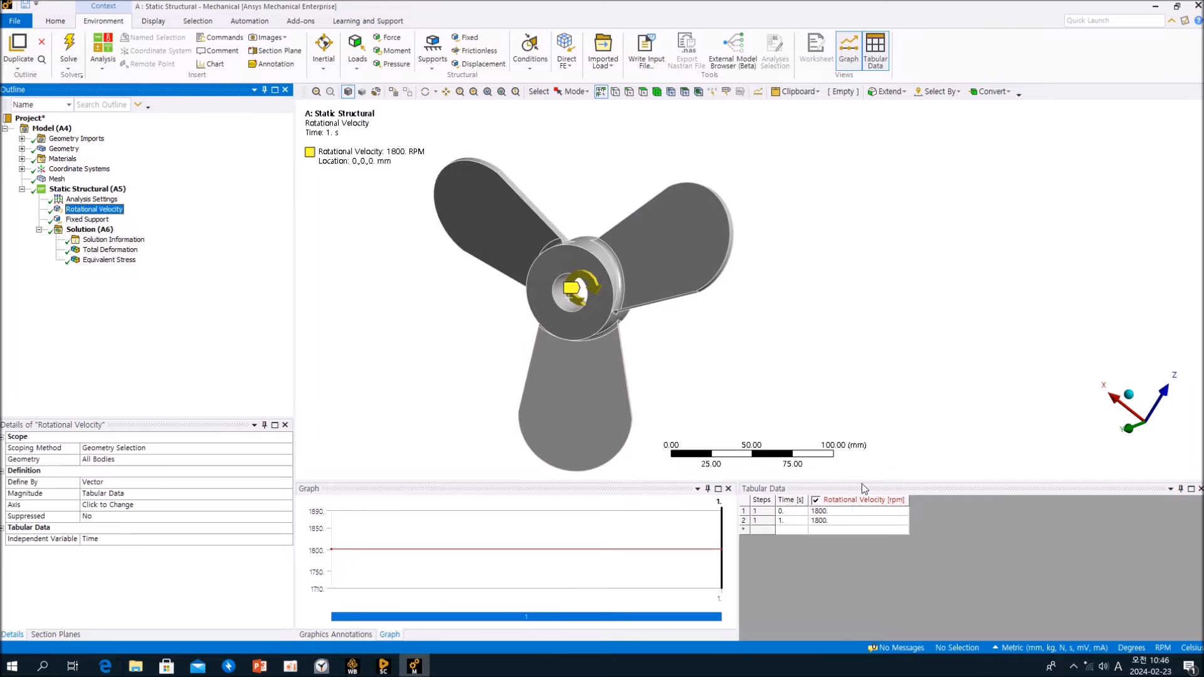
click(849, 512)
text(0)
key(Tab)
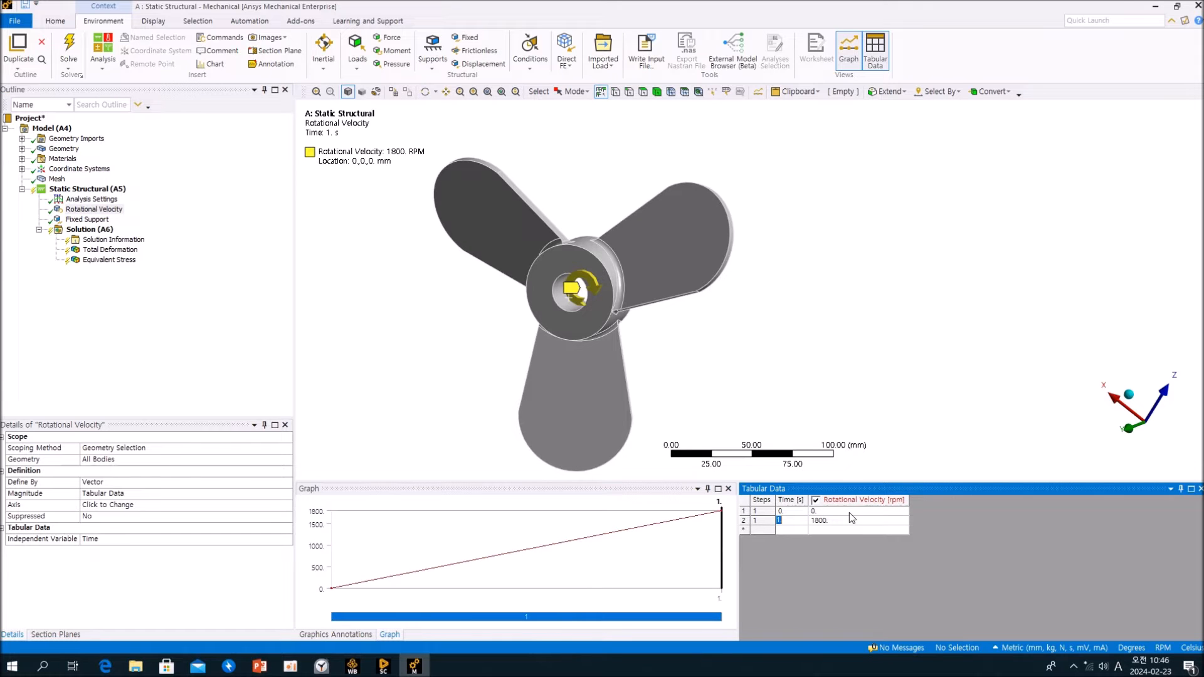
click(69, 47)
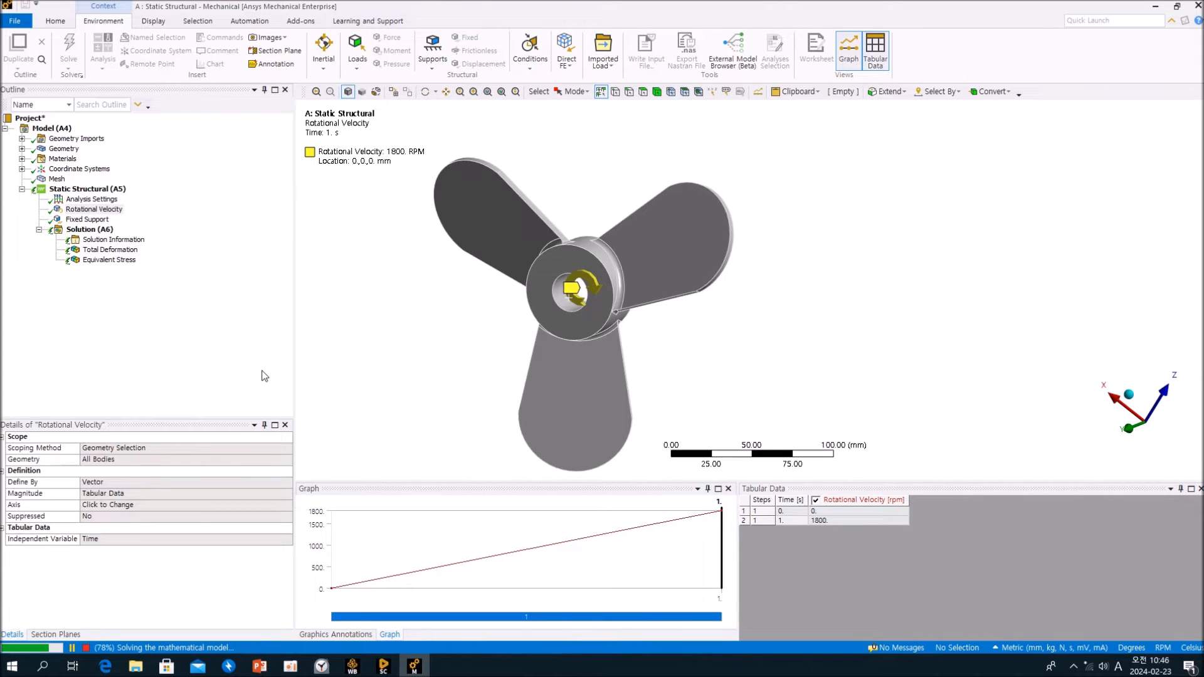
Compare the re-solved total deformation and equivalent stress results, examining the stress at the blade roots and hub closely
click(116, 260)
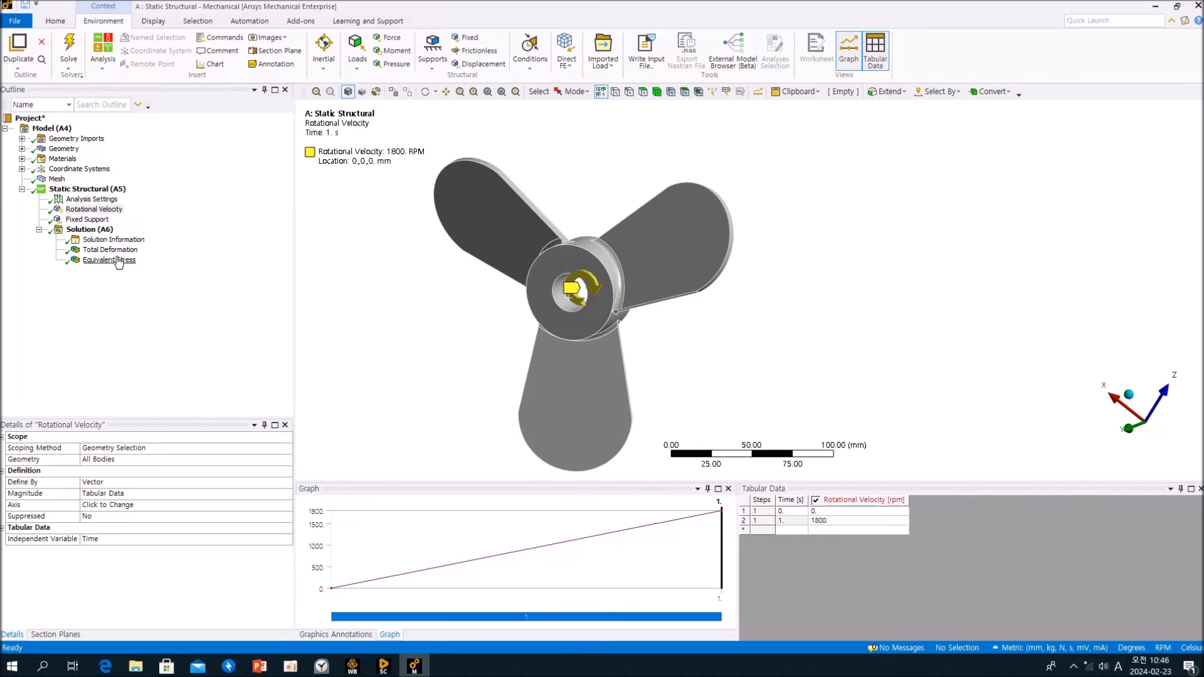
click(116, 251)
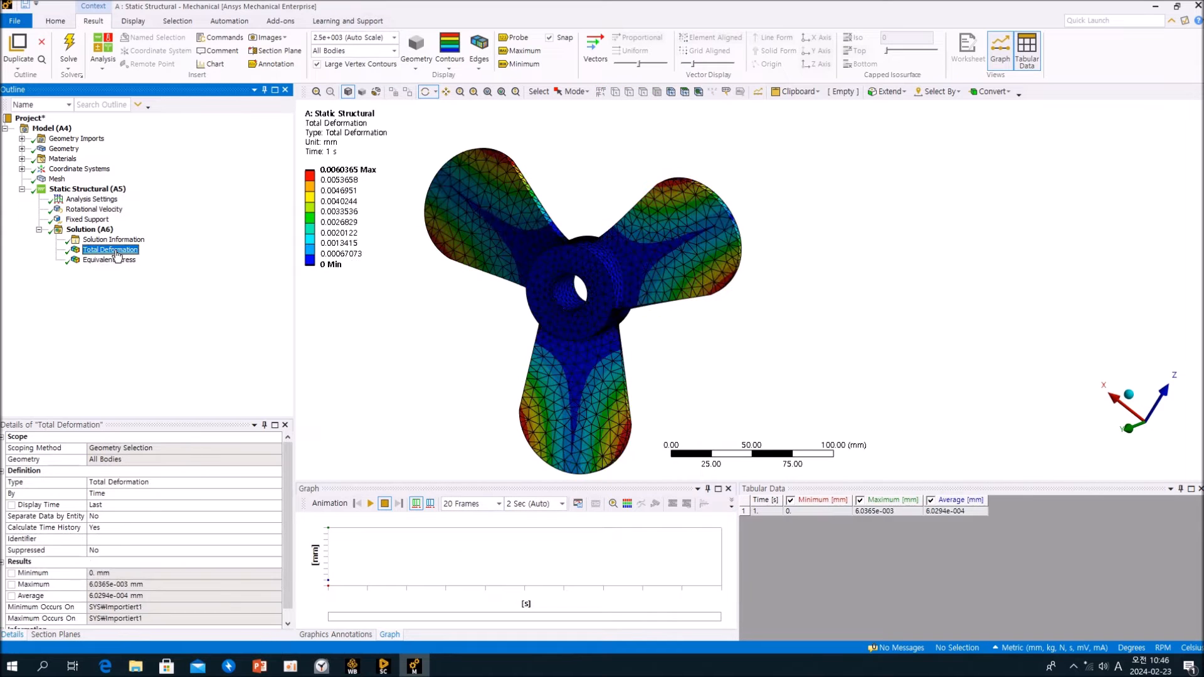
click(123, 261)
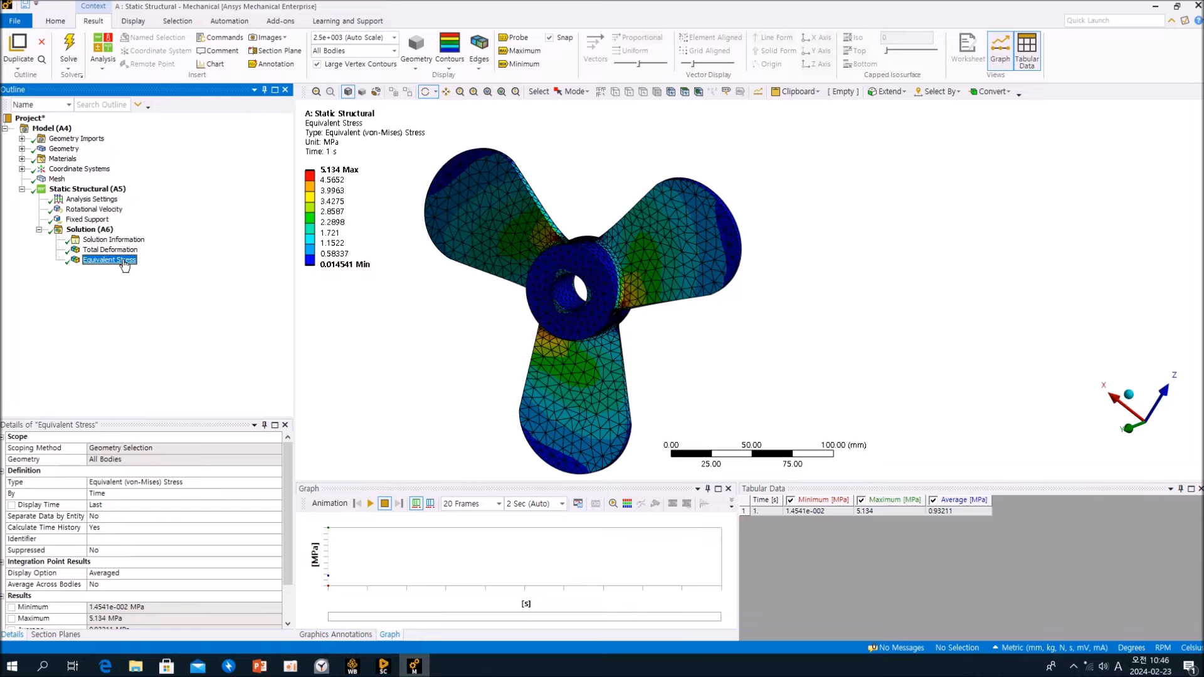
drag(507, 216, 626, 204)
scroll(612, 266, up, 5)
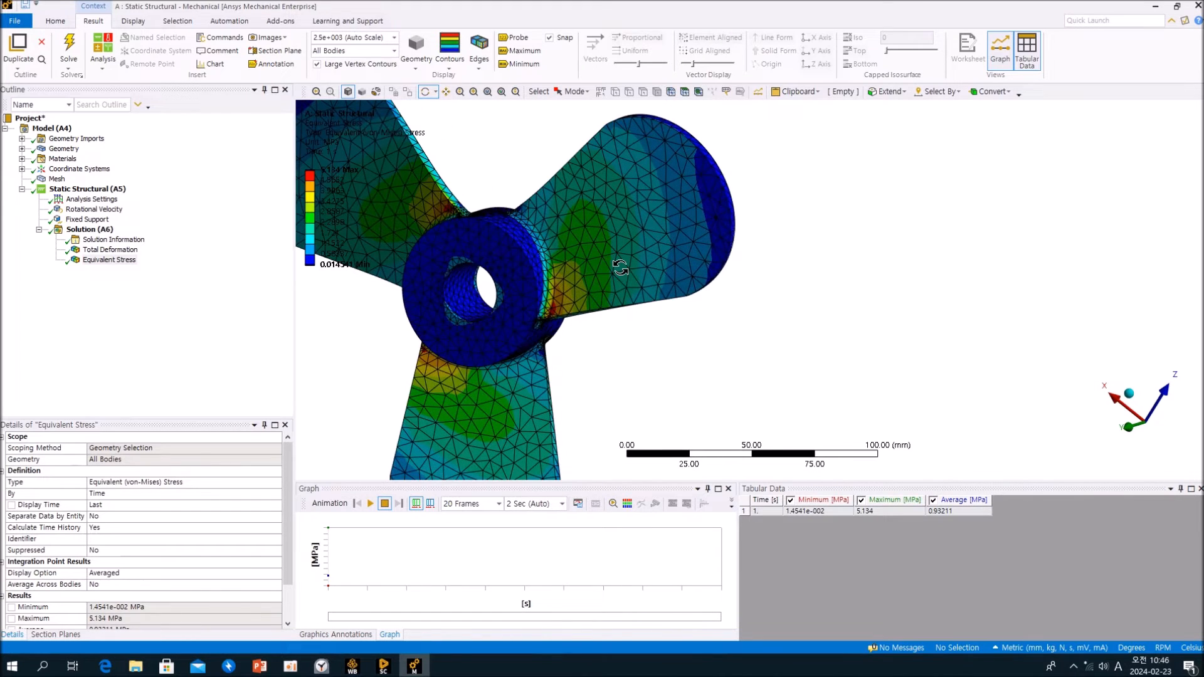
scroll(705, 265, down, 5)
drag(704, 264, 725, 304)
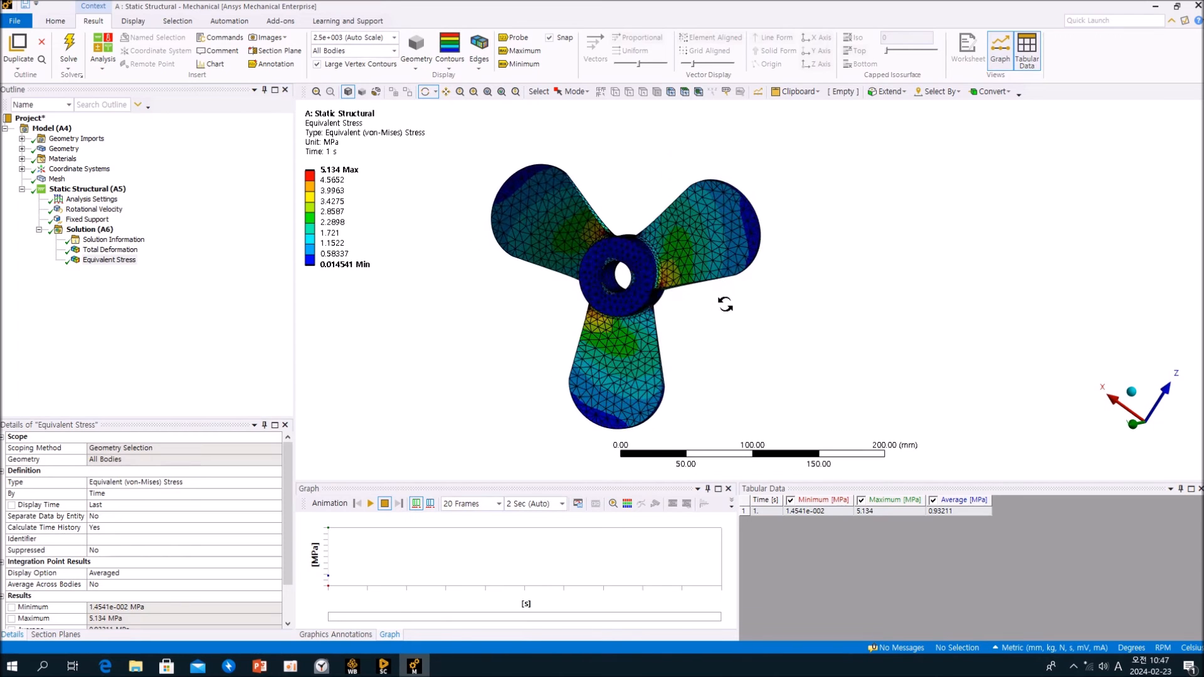
scroll(725, 304, up, 2)
click(125, 260)
click(125, 250)
click(109, 259)
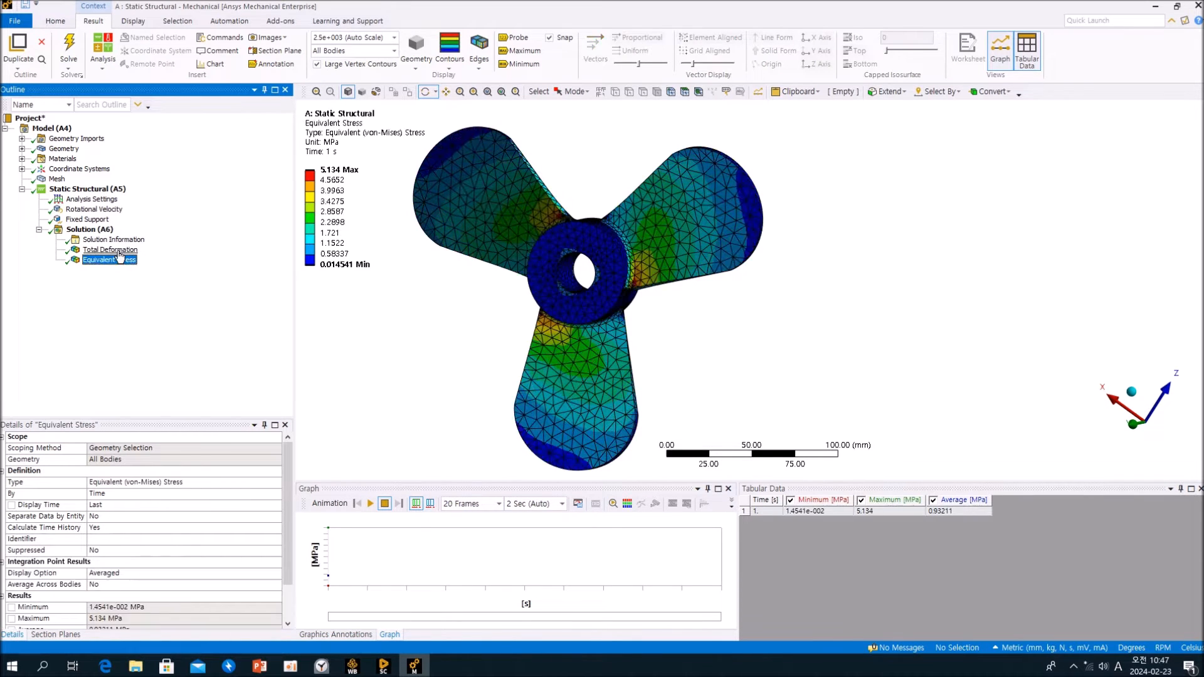
Add a Stress Tool to the solution, keeping Tensile Yield Per Material as its stress limit type
click(89, 229)
click(884, 50)
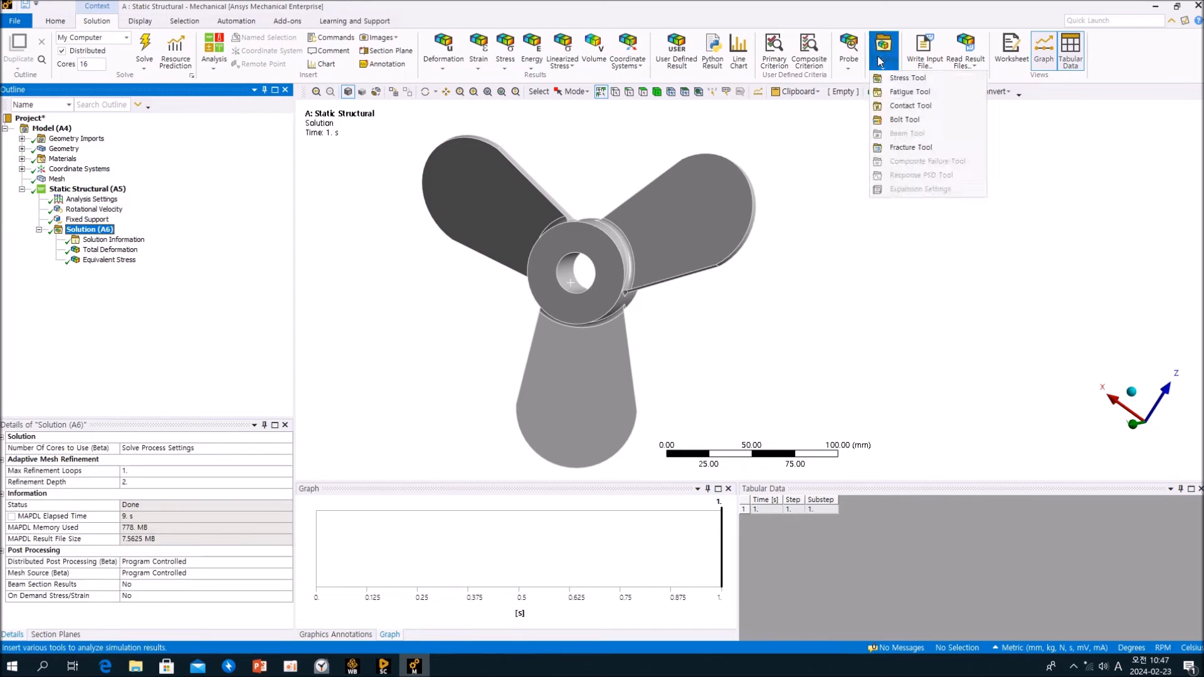
click(912, 73)
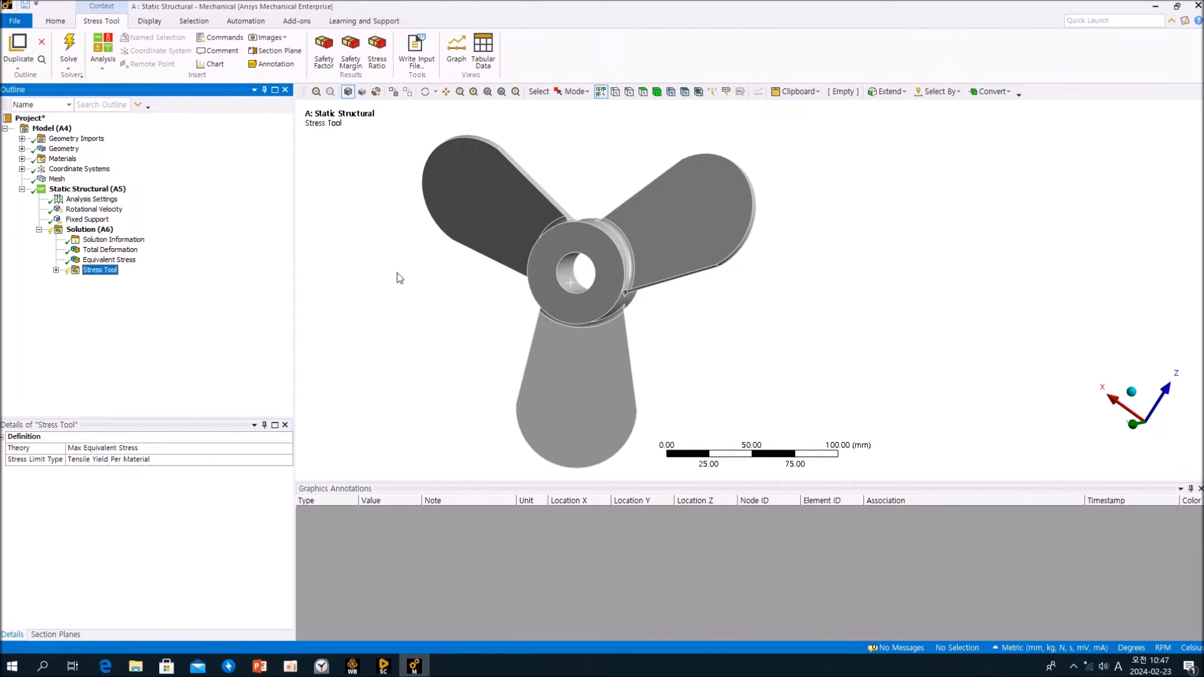
click(289, 460)
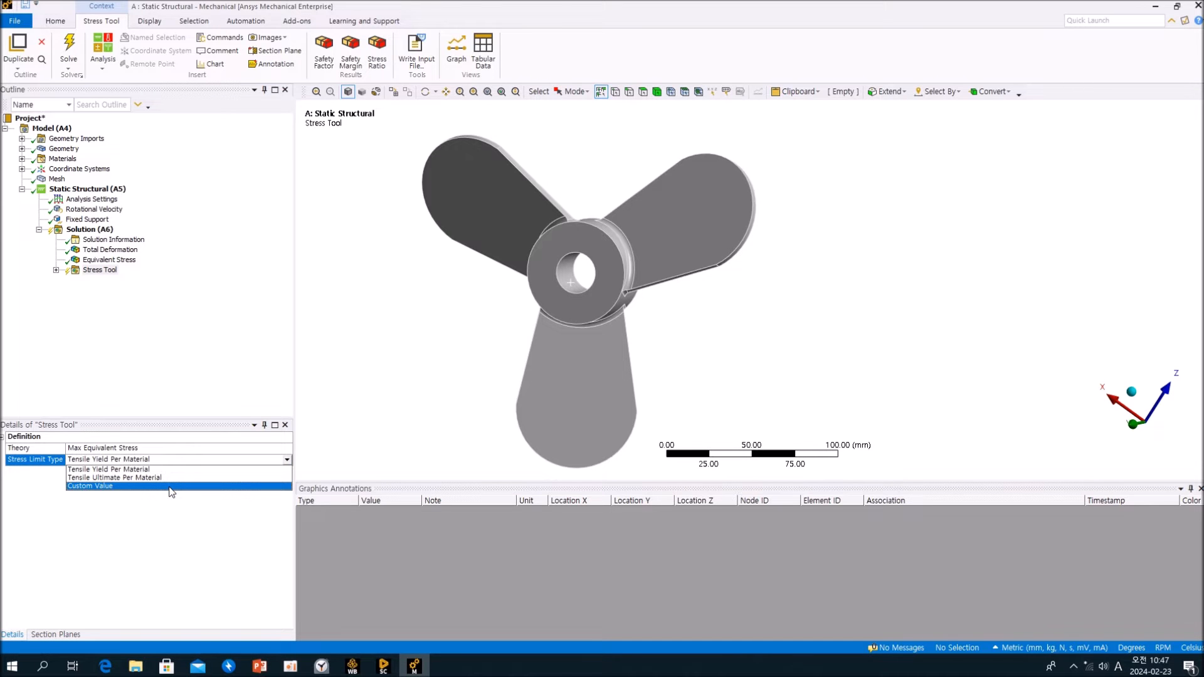
click(247, 268)
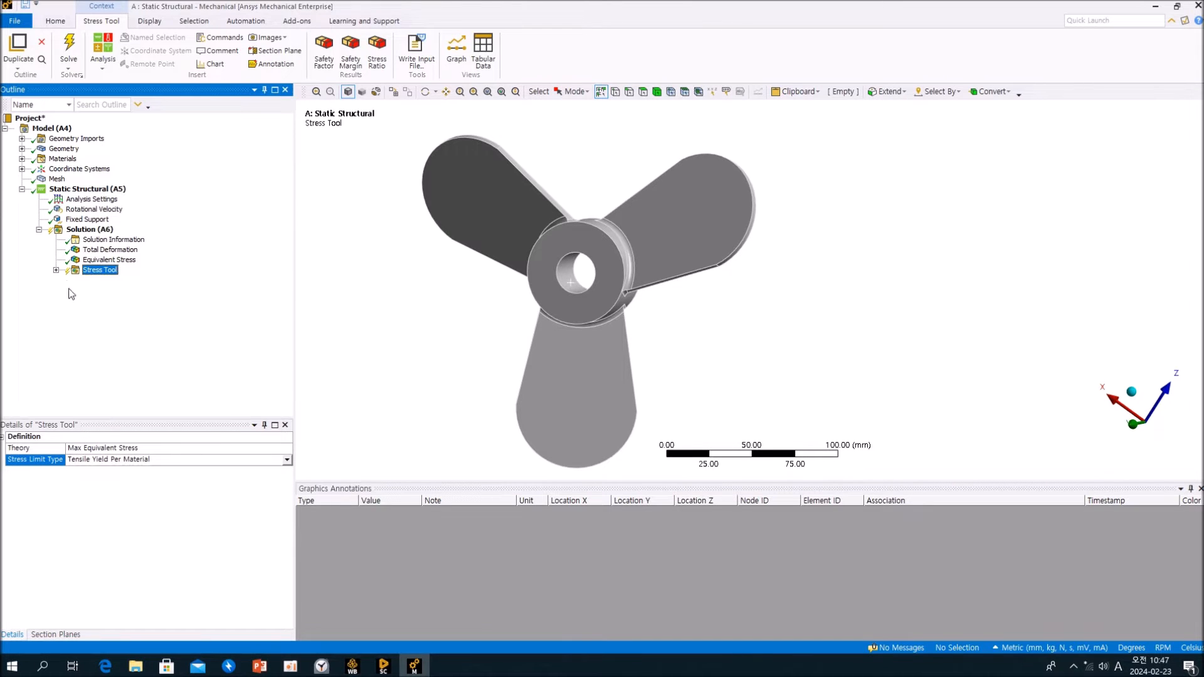
Evaluate all Stress Tool results and view the Safety Factor contour, followed by the equivalent stress contour
click(56, 271)
right_click(119, 291)
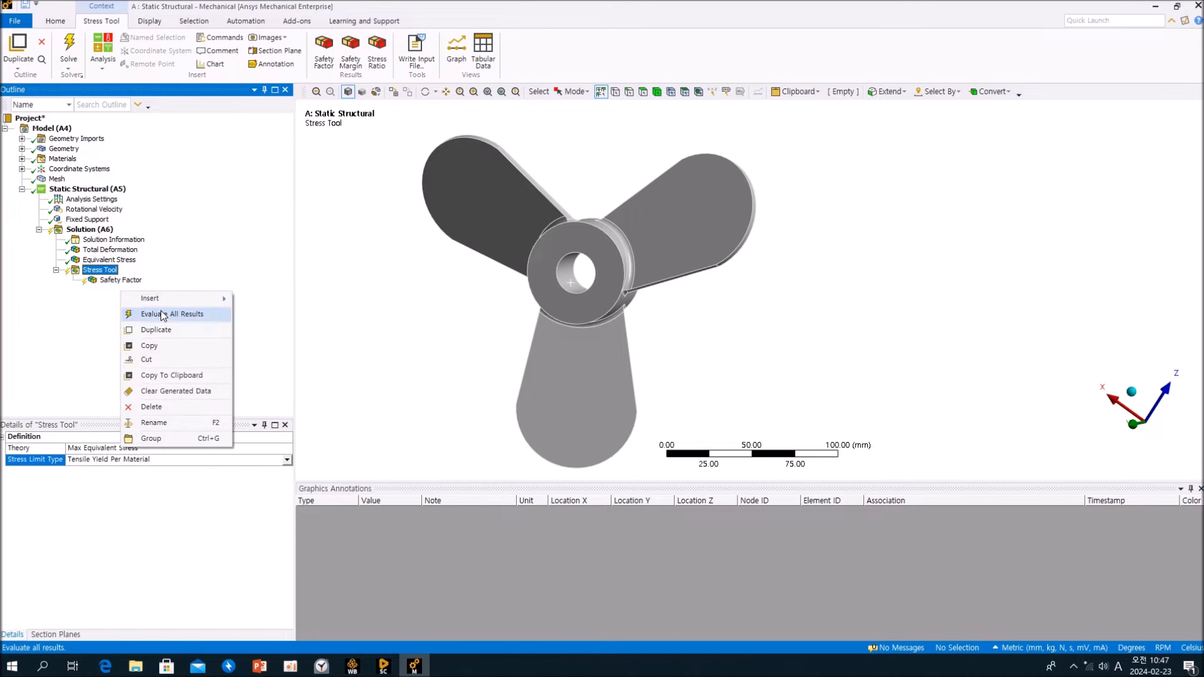
click(161, 310)
click(137, 284)
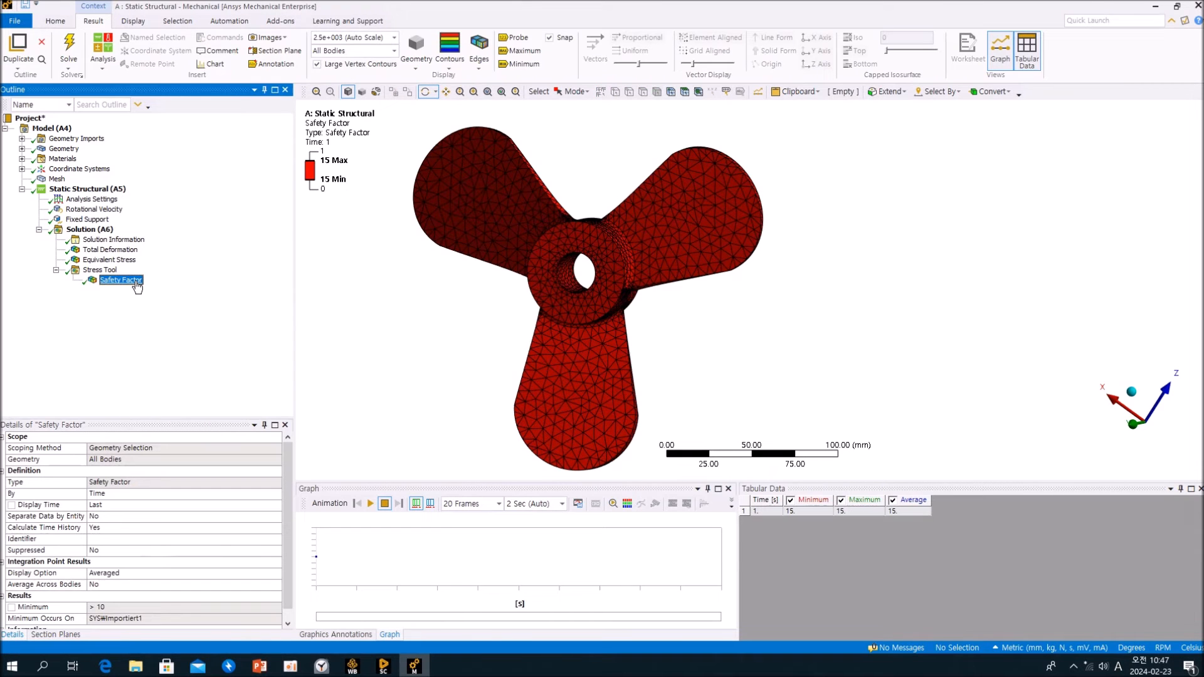
click(114, 259)
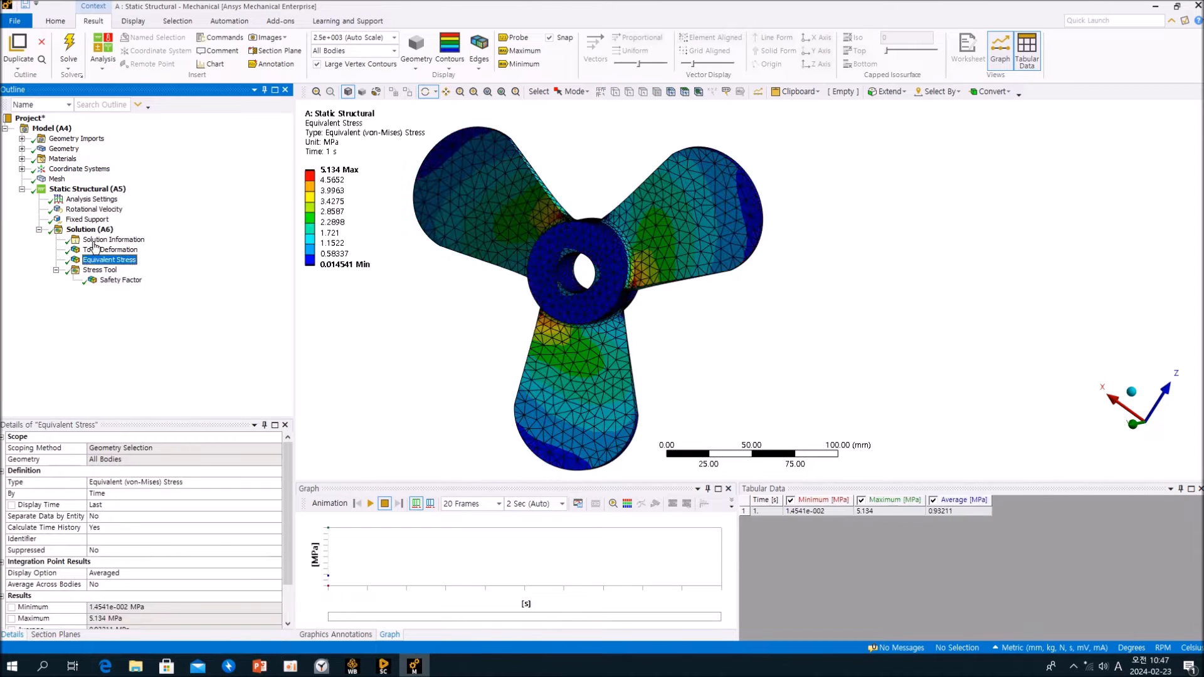
Open the Structural Steel material data and check its tensile yield strength
click(22, 158)
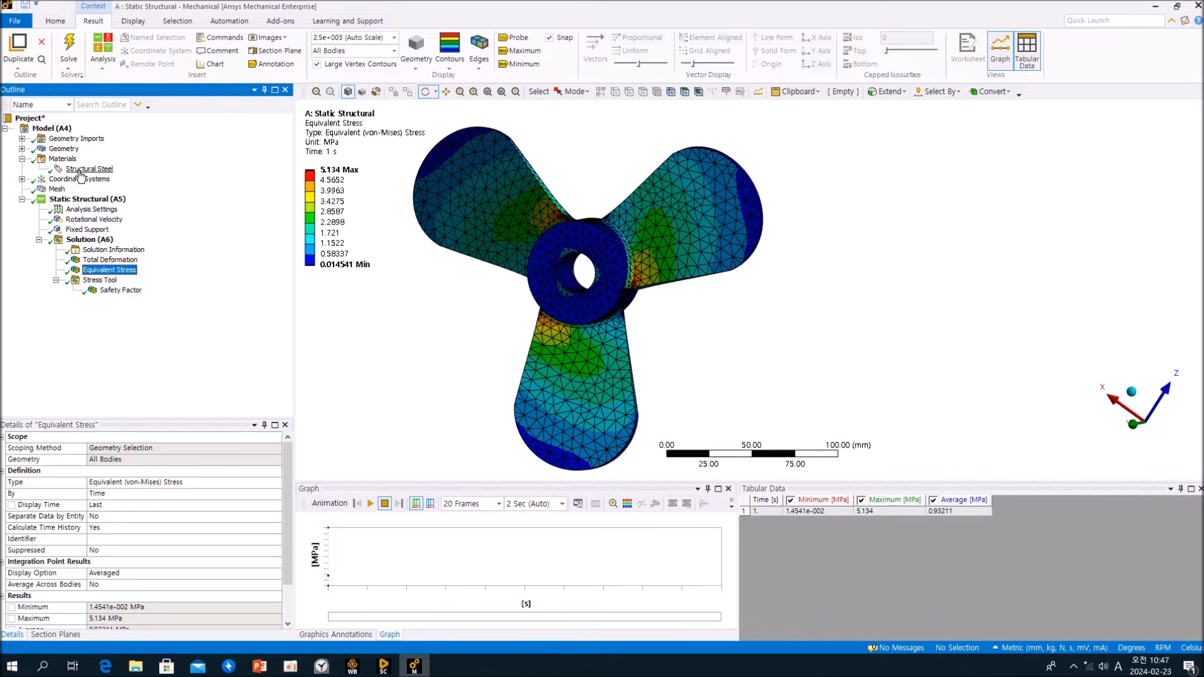
click(82, 169)
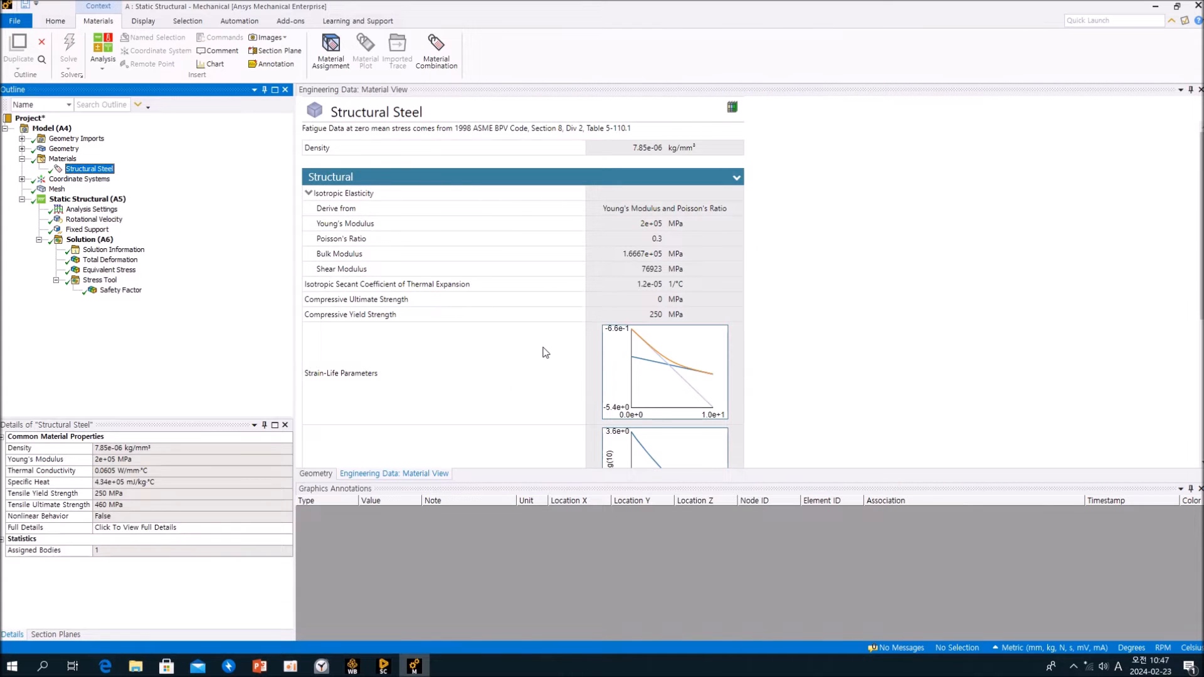
scroll(545, 352, down, 5)
scroll(545, 355, down, 3)
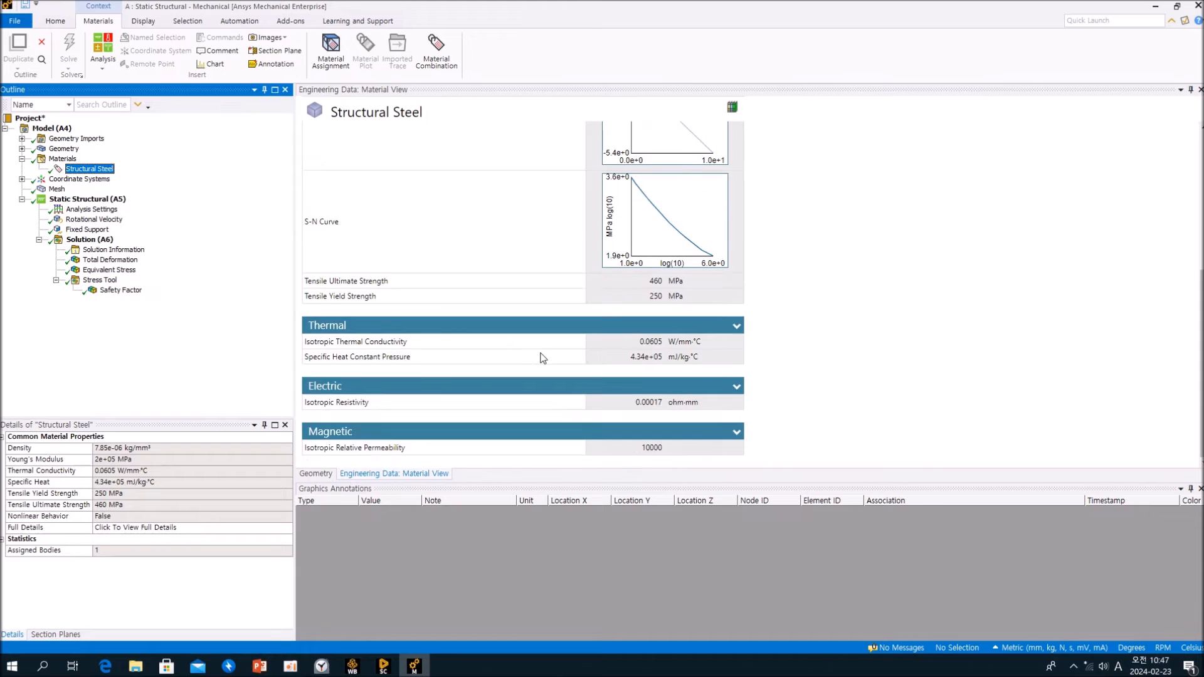
scroll(543, 358, up, 6)
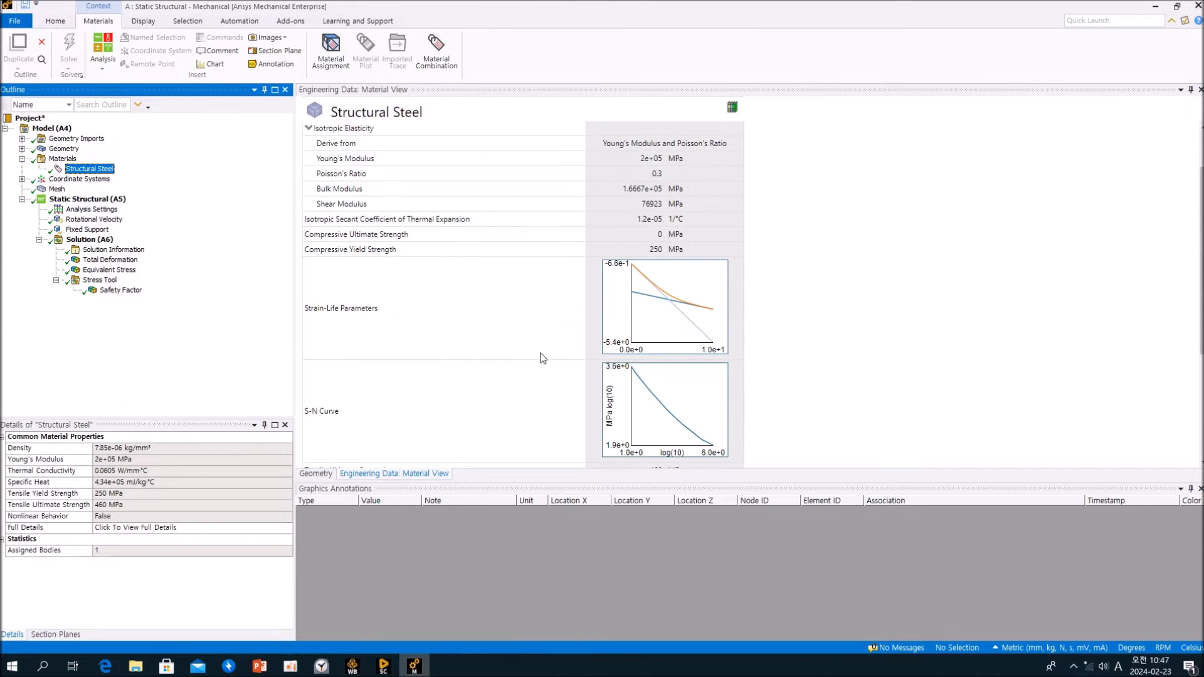
scroll(543, 357, down, 6)
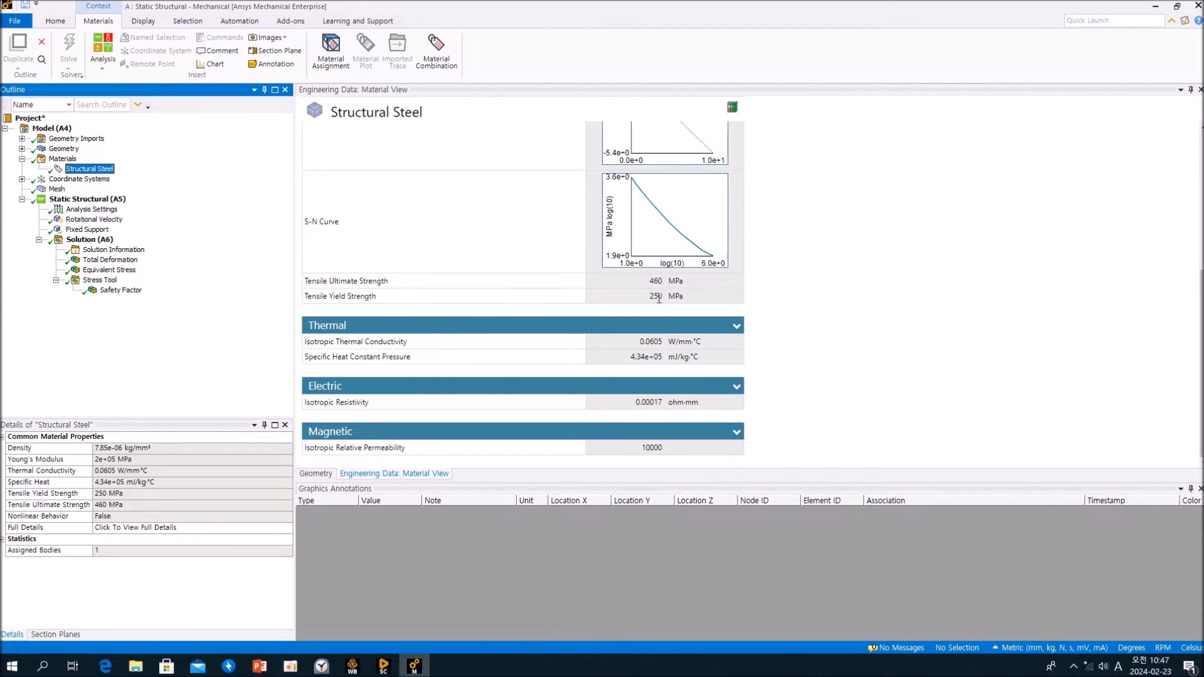
Change the Stress Tool's stress limit type to Custom Value with a stress limit of 250 MPa
click(100, 281)
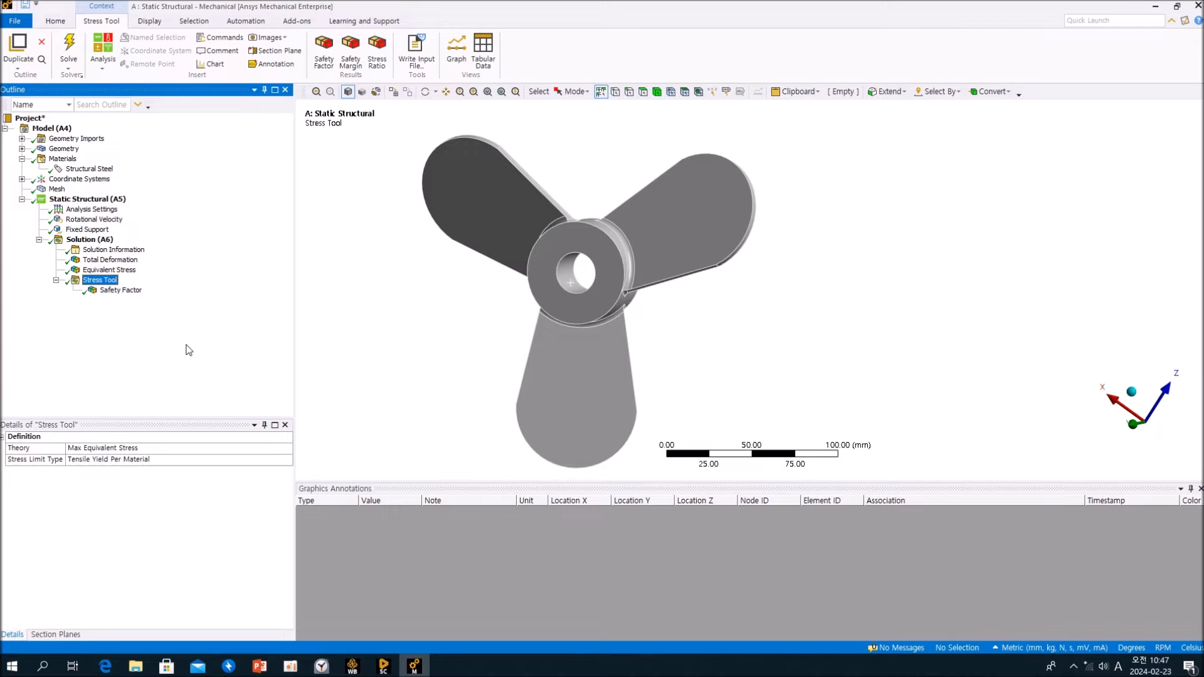
click(289, 459)
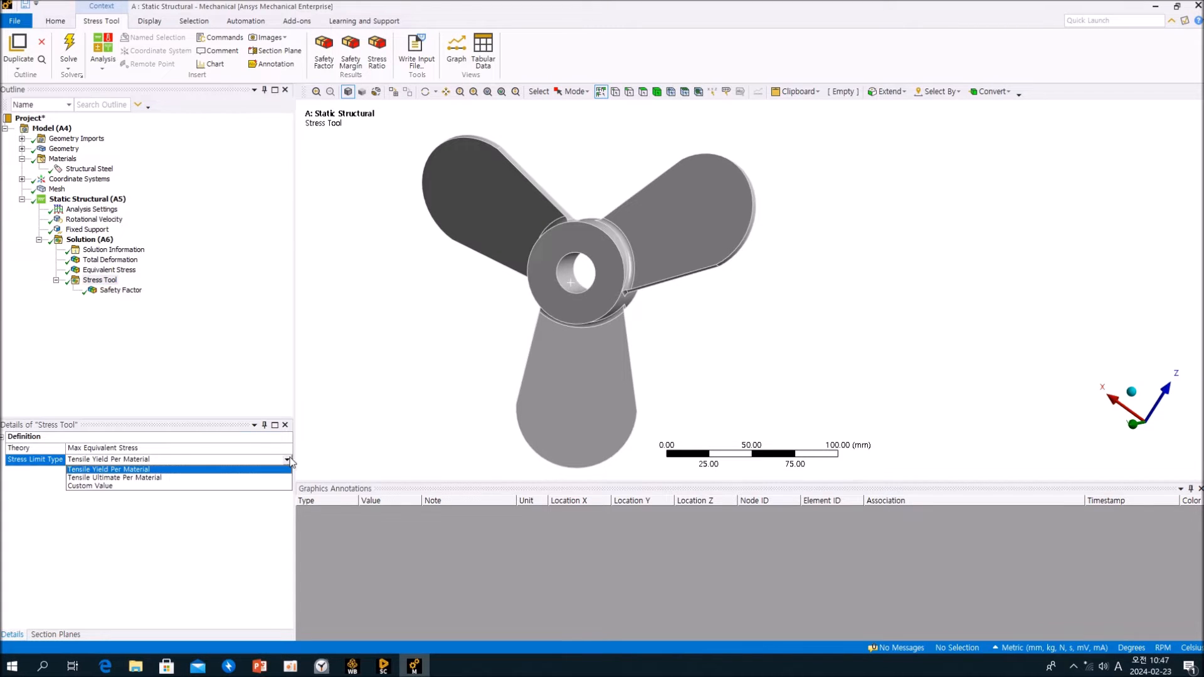
click(191, 486)
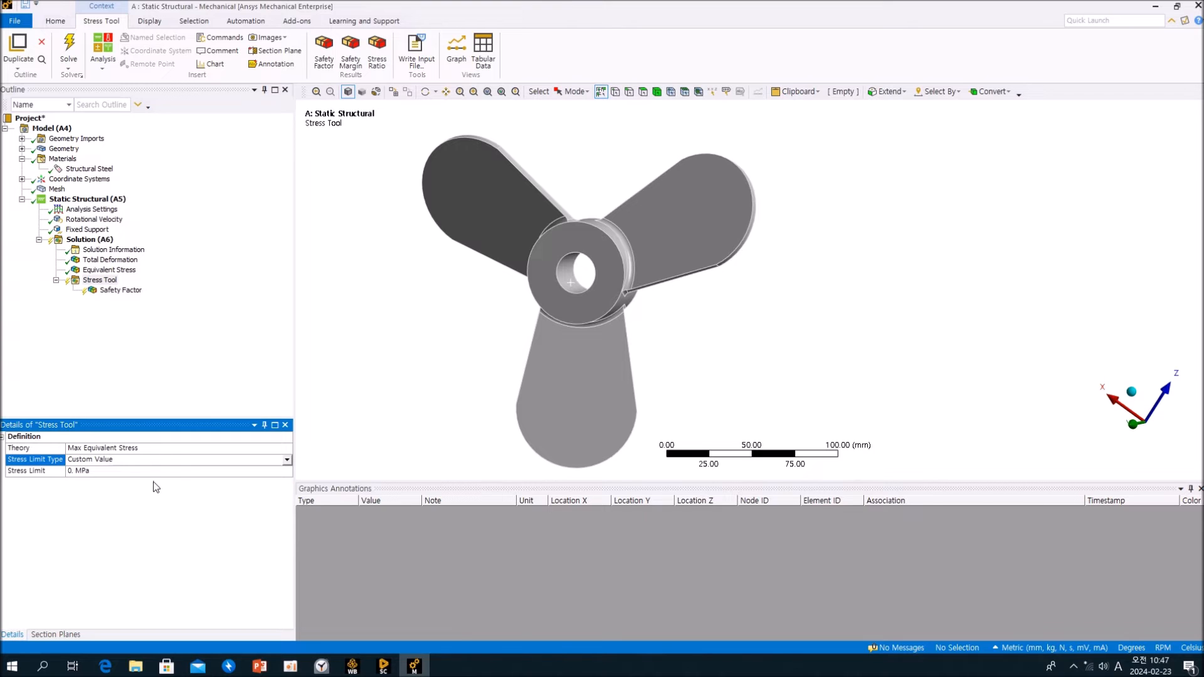
click(165, 471)
text(250)
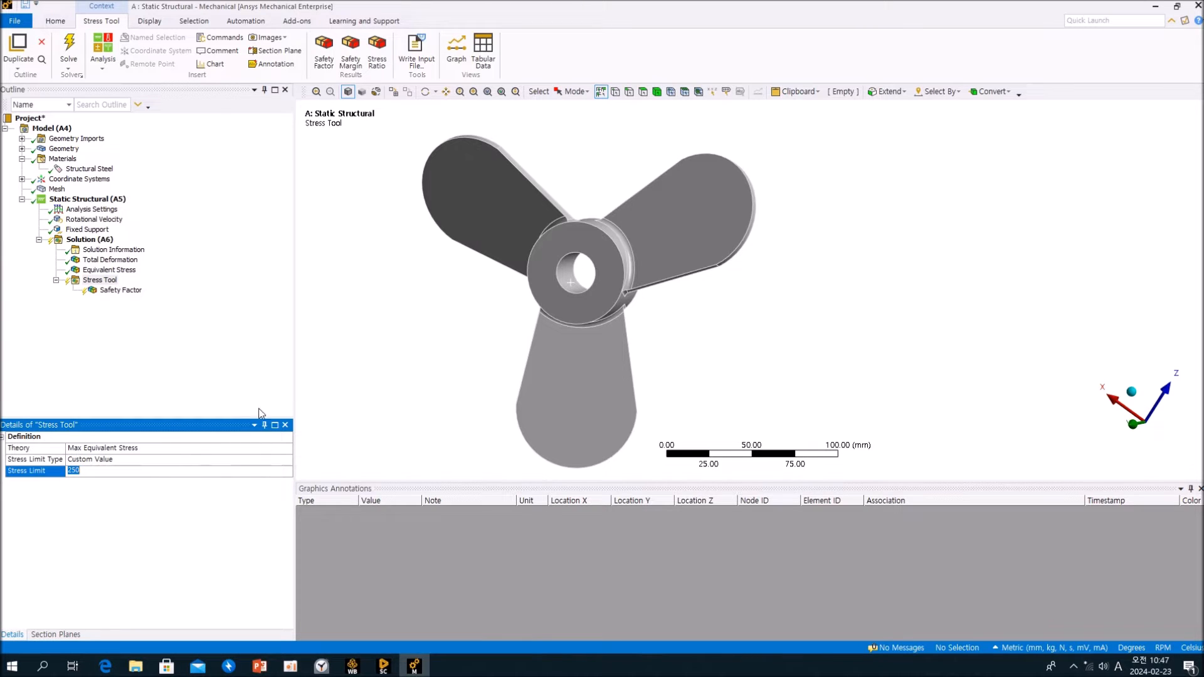
Re-evaluate all Stress Tool results with the custom limit and check the Safety Factor against the equivalent stress
click(99, 280)
right_click(119, 314)
click(141, 332)
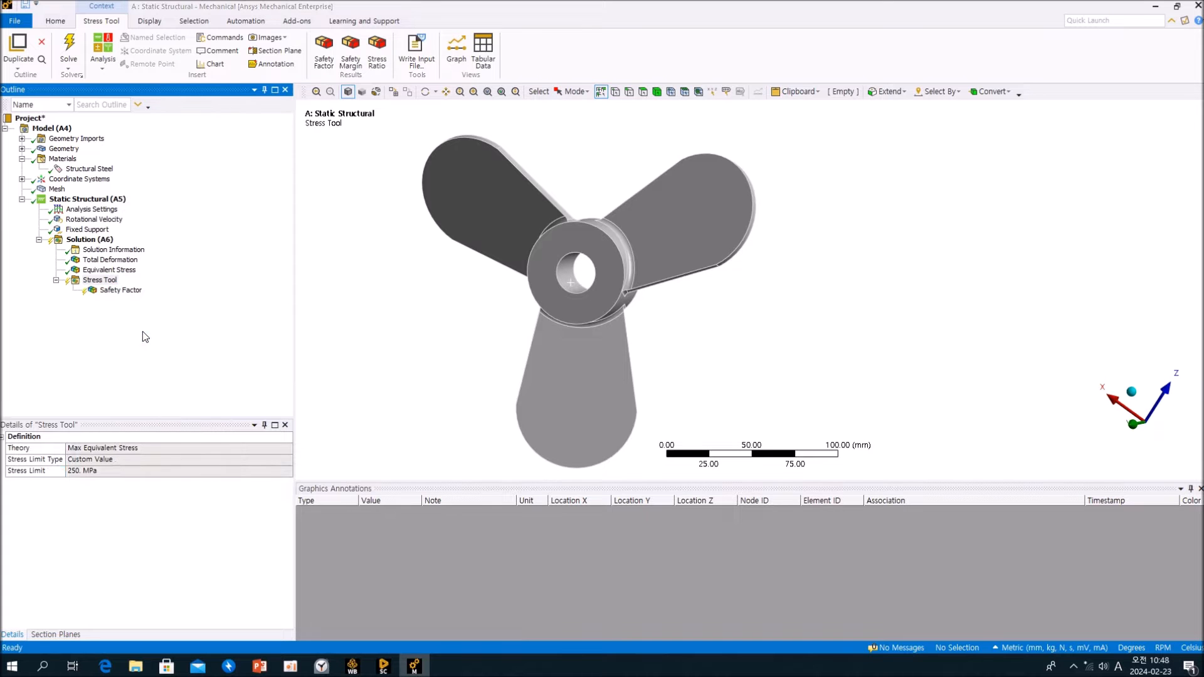
click(119, 292)
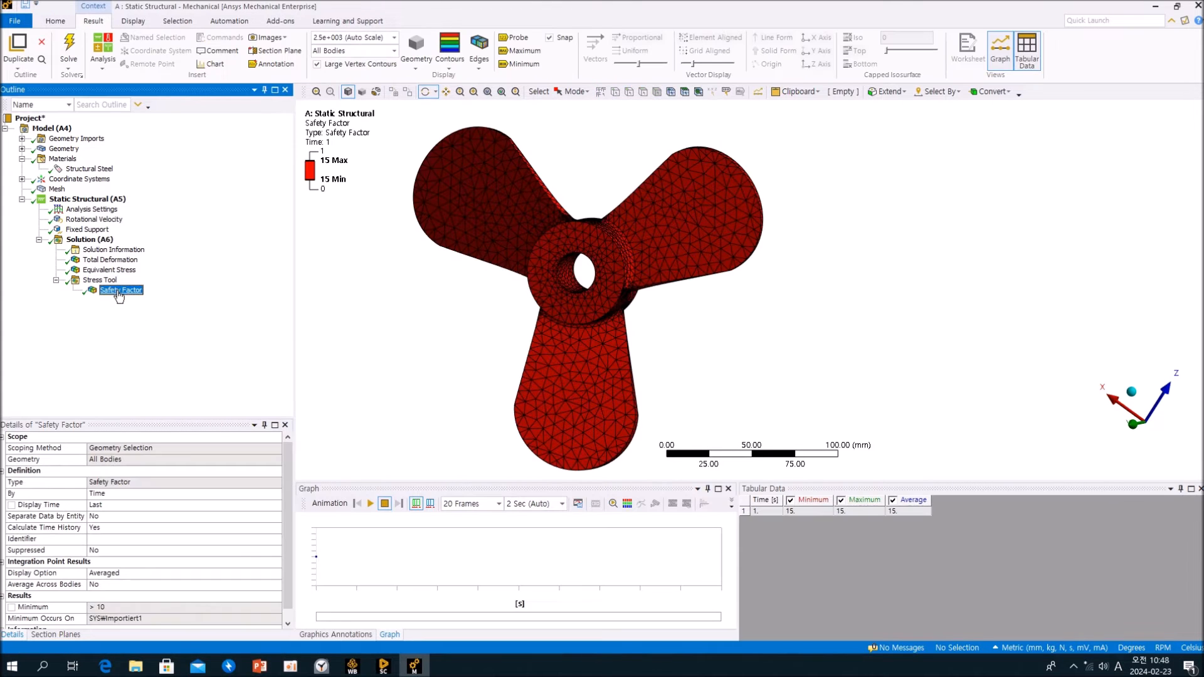
click(101, 272)
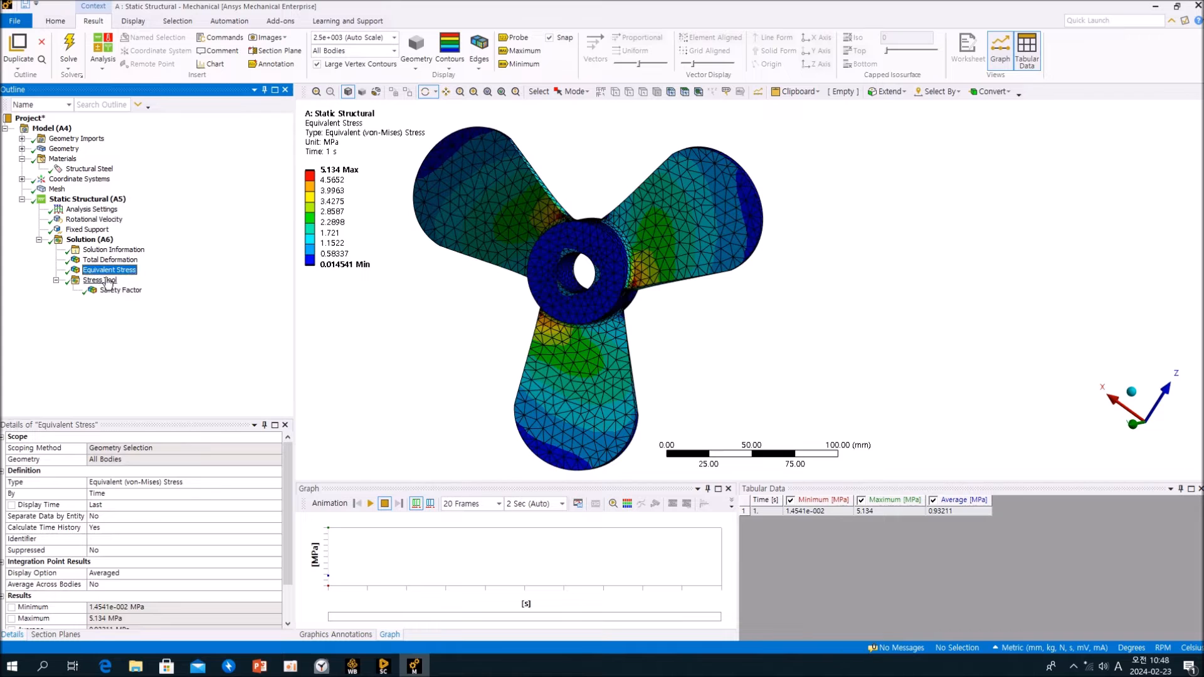
click(116, 291)
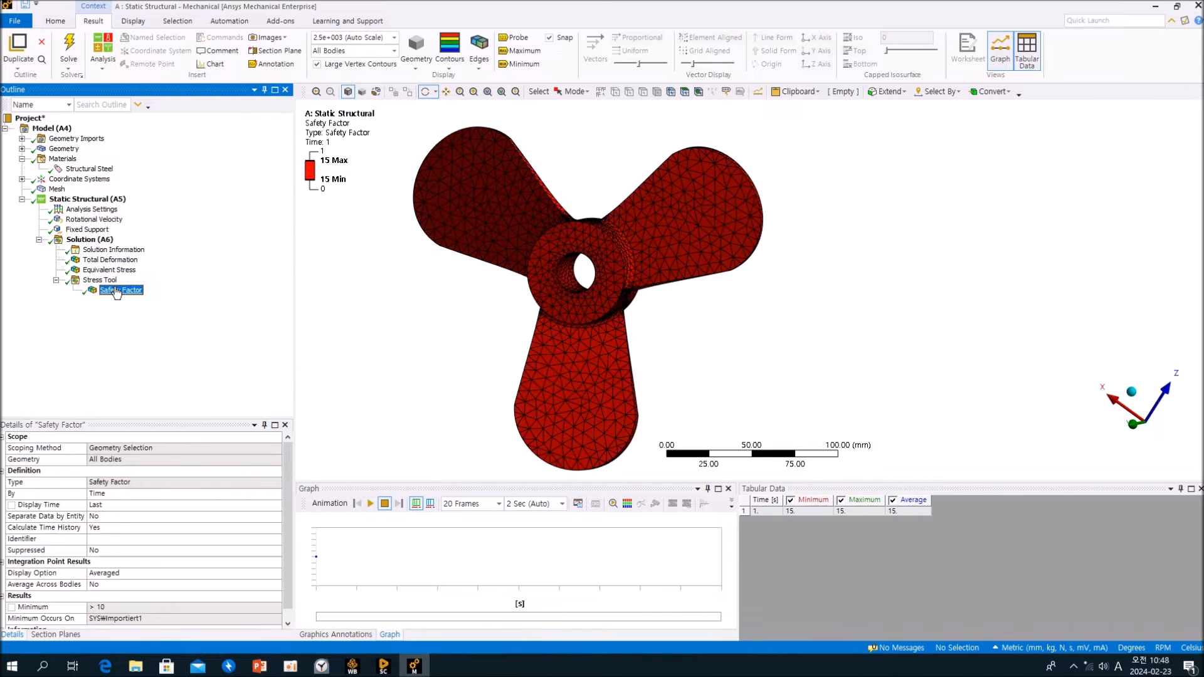
click(110, 271)
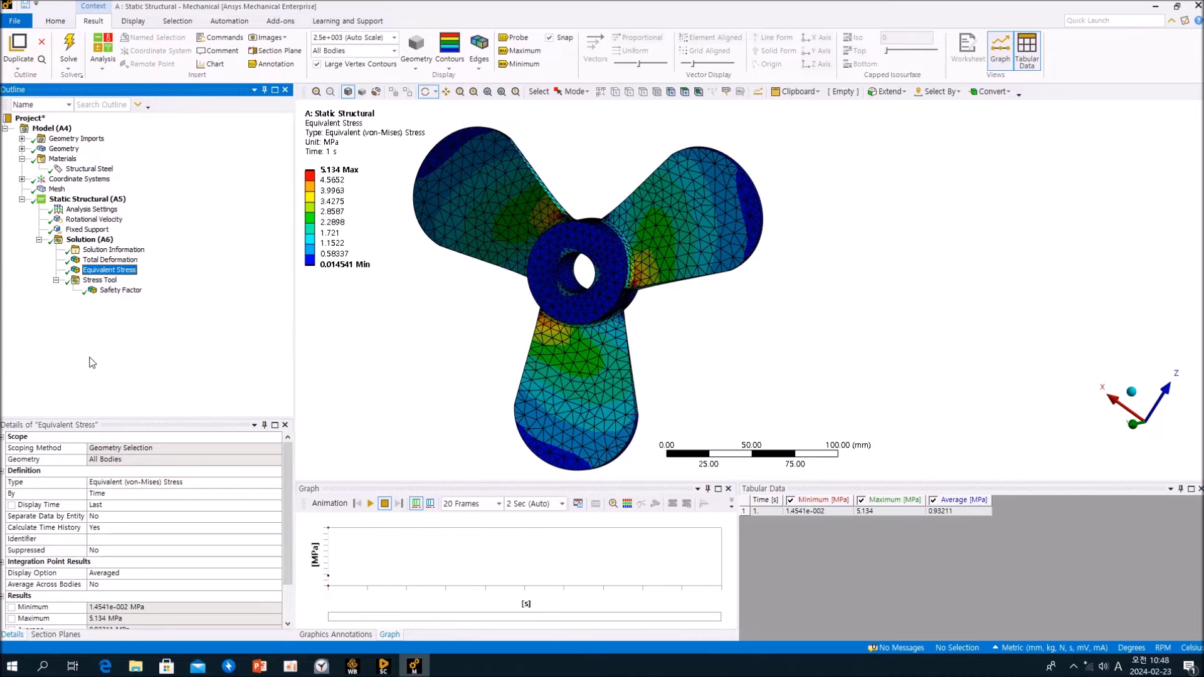
Switch to the Windows Calculator, divide 250 by 5.134 to work out the safety factor by hand, and minimize the calculator
click(13, 667)
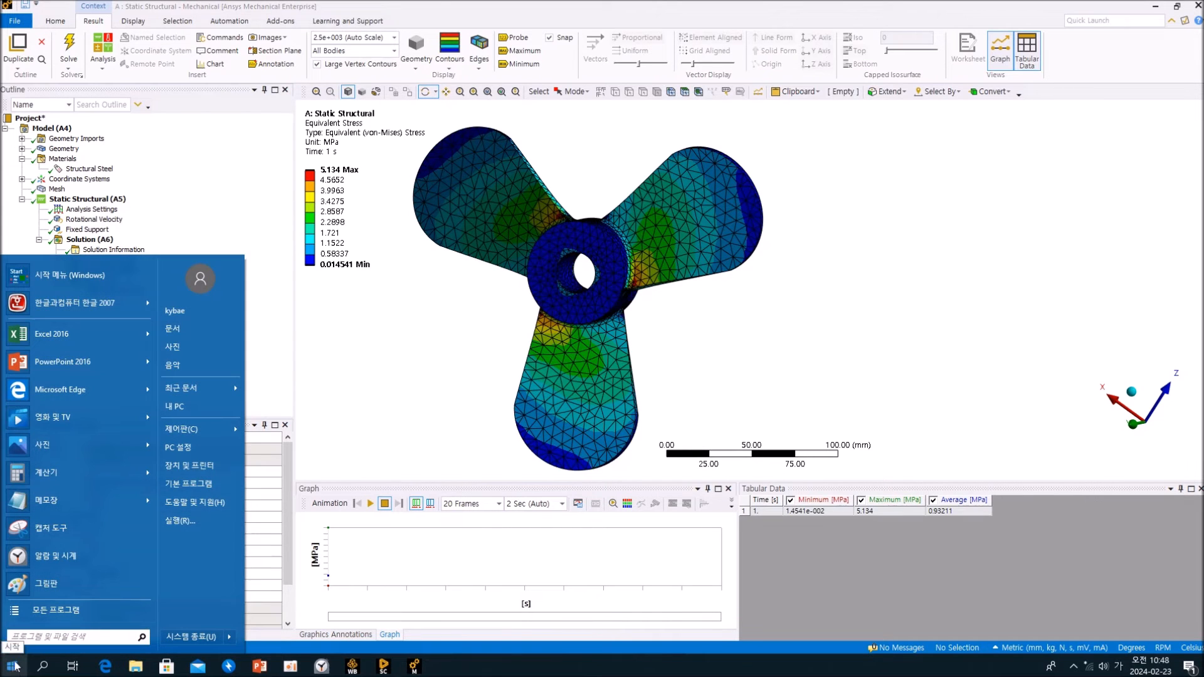
click(54, 471)
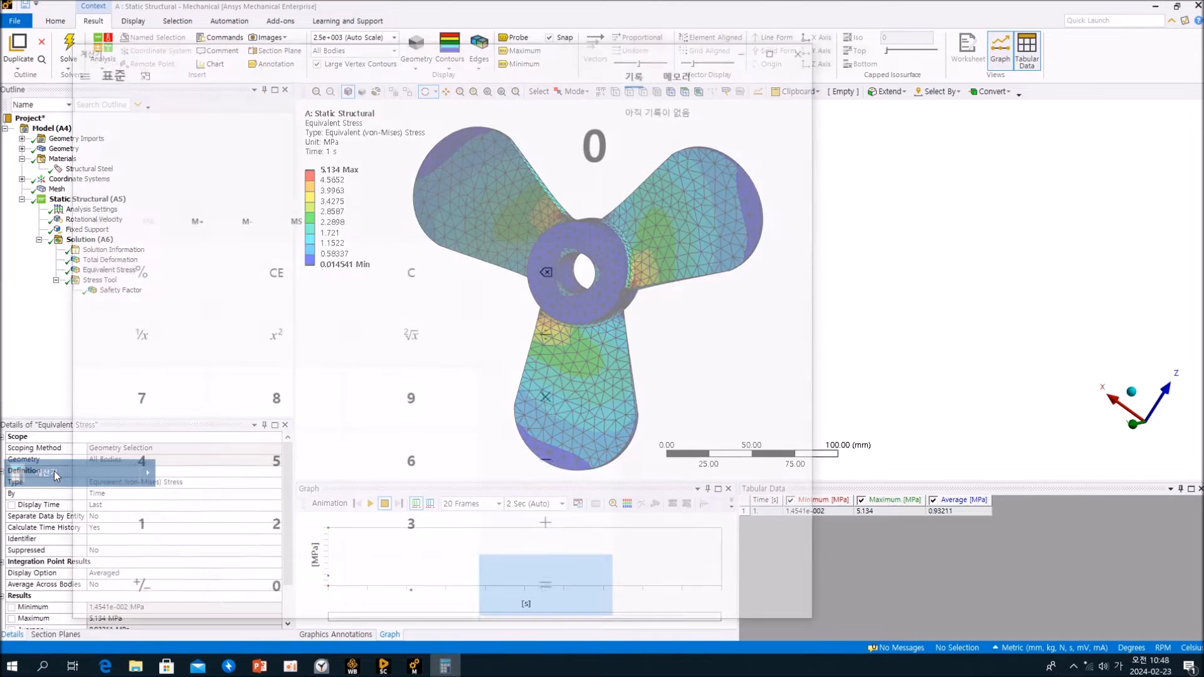
drag(580, 56, 833, 51)
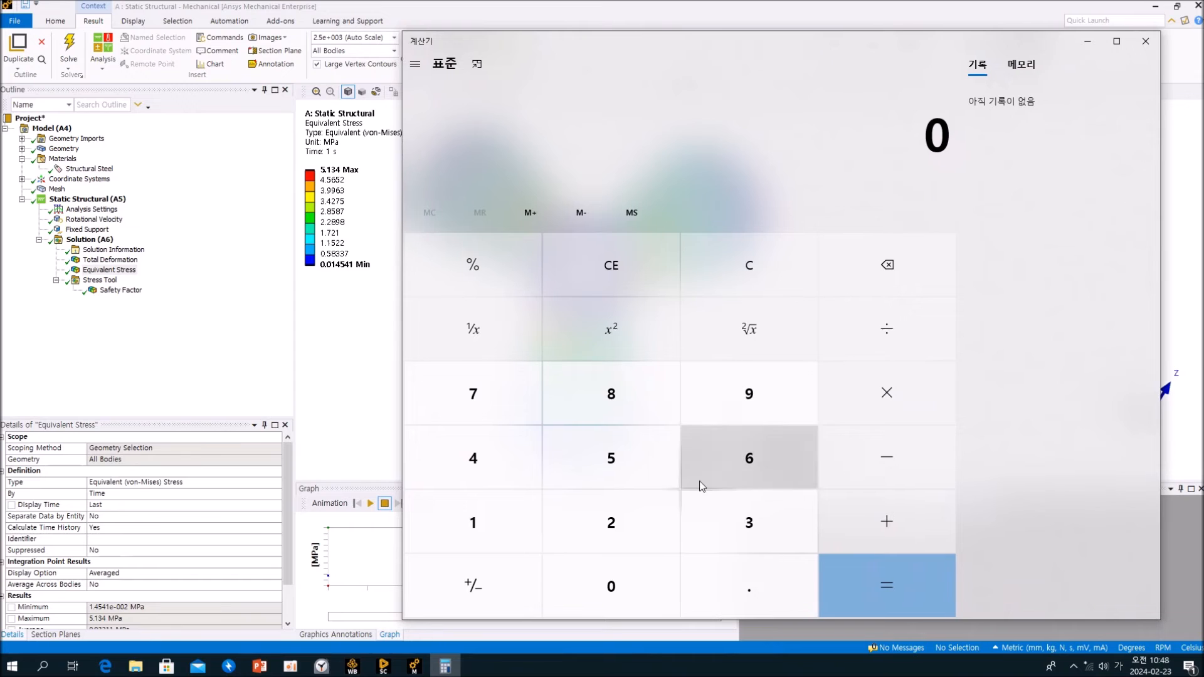
click(627, 539)
click(603, 588)
click(903, 339)
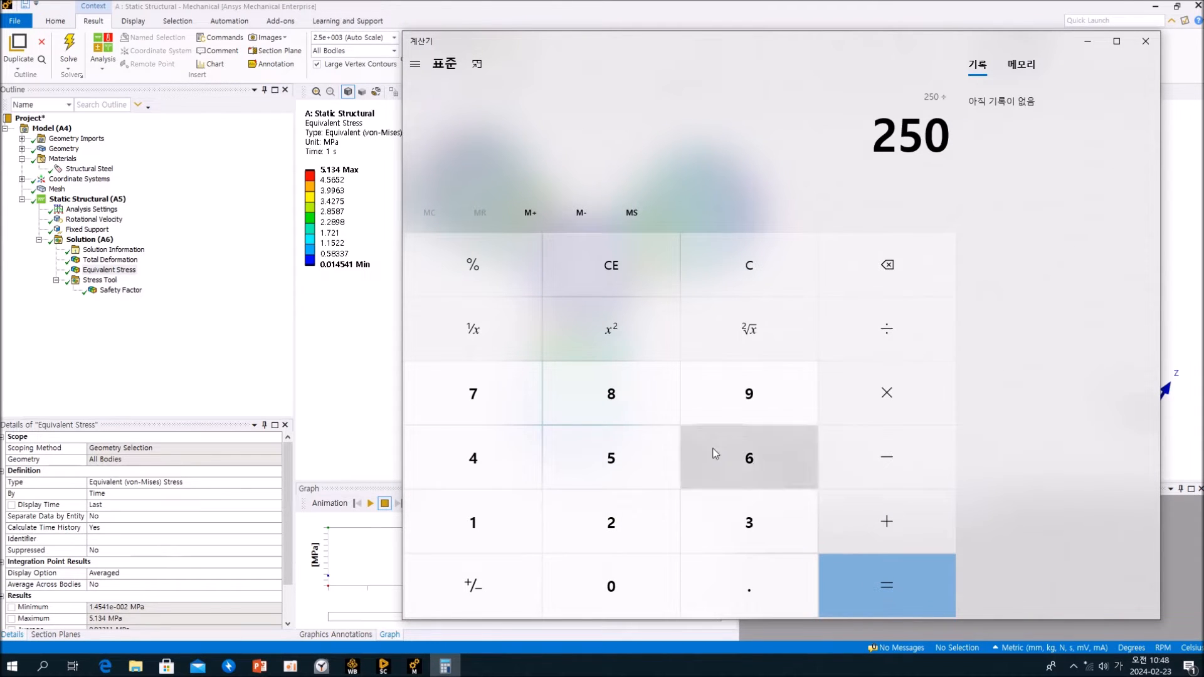
click(621, 461)
click(743, 589)
click(476, 528)
click(749, 524)
click(518, 476)
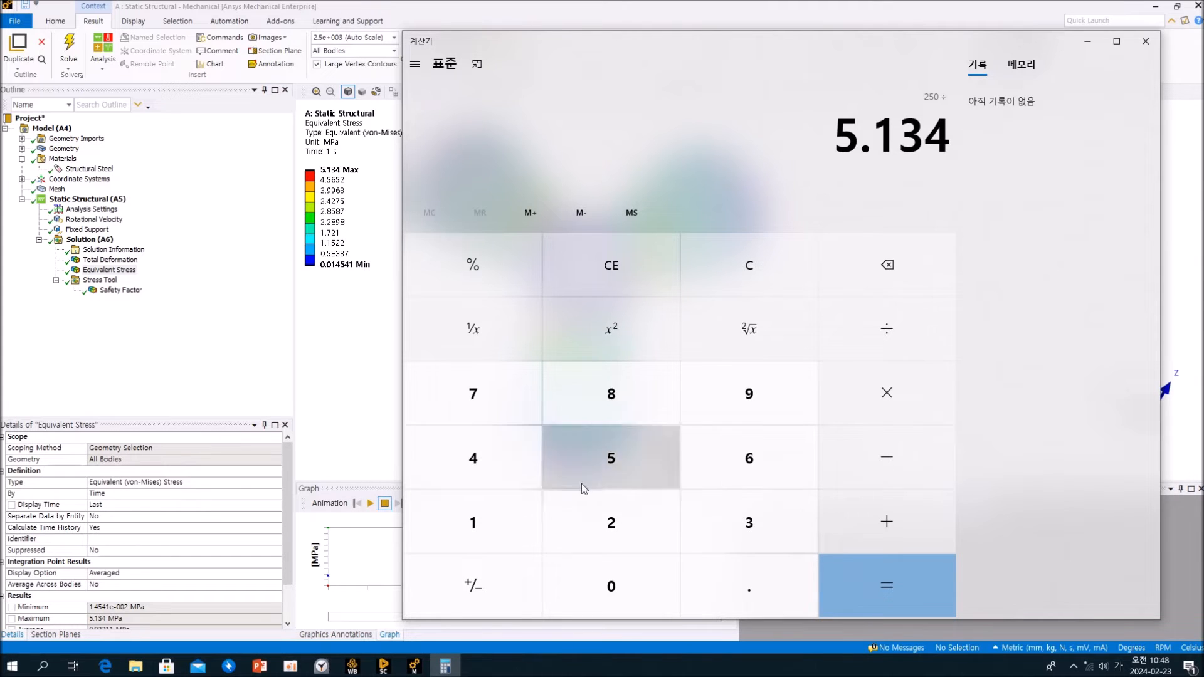
click(877, 584)
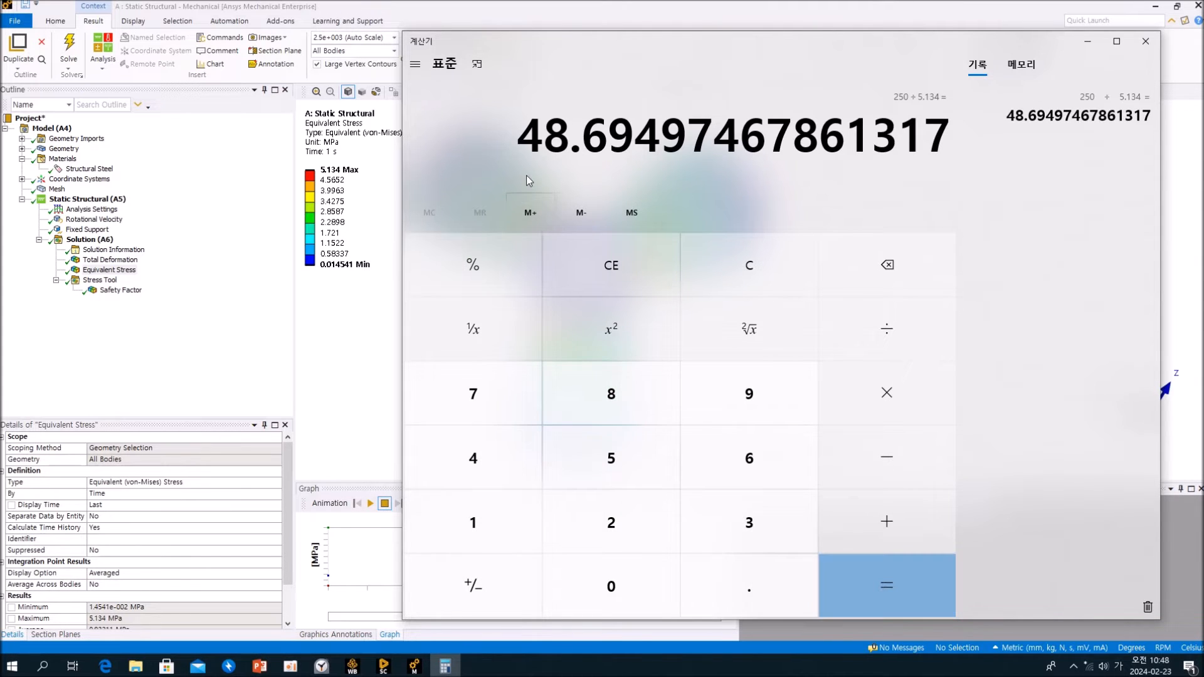
click(1088, 42)
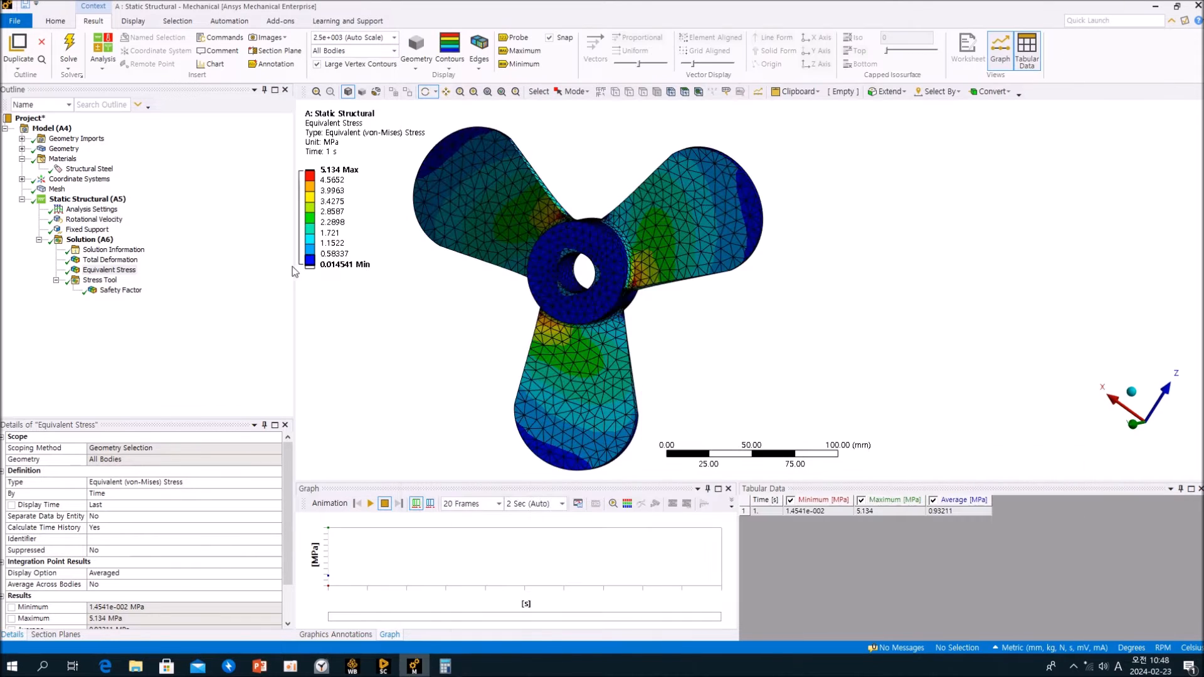
Alternate between the Safety Factor and Equivalent Stress contours, comparing their legends and value ranges
click(119, 290)
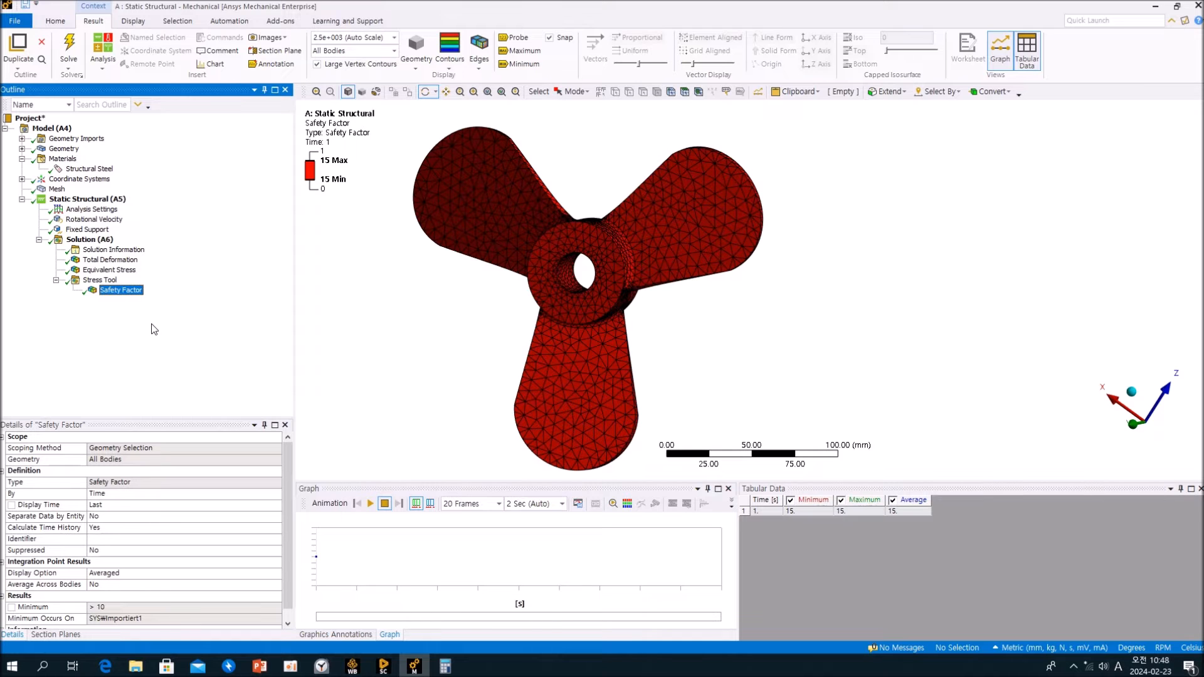
key(Up)
key(Up)
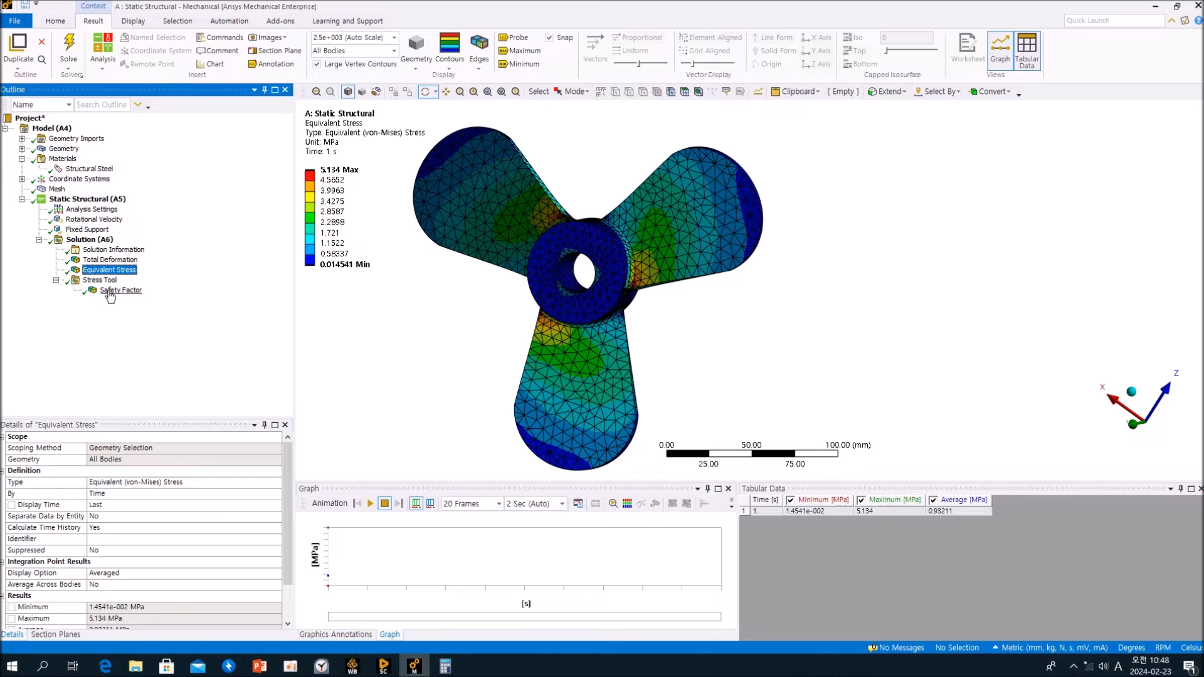
click(111, 292)
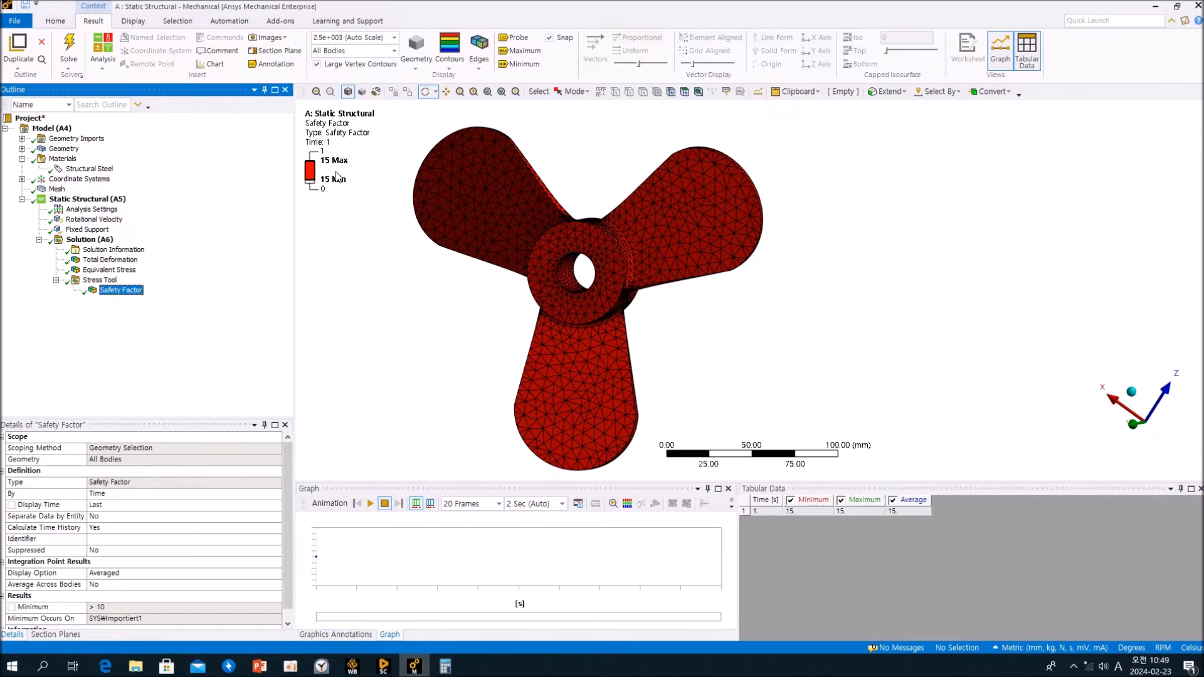
click(112, 273)
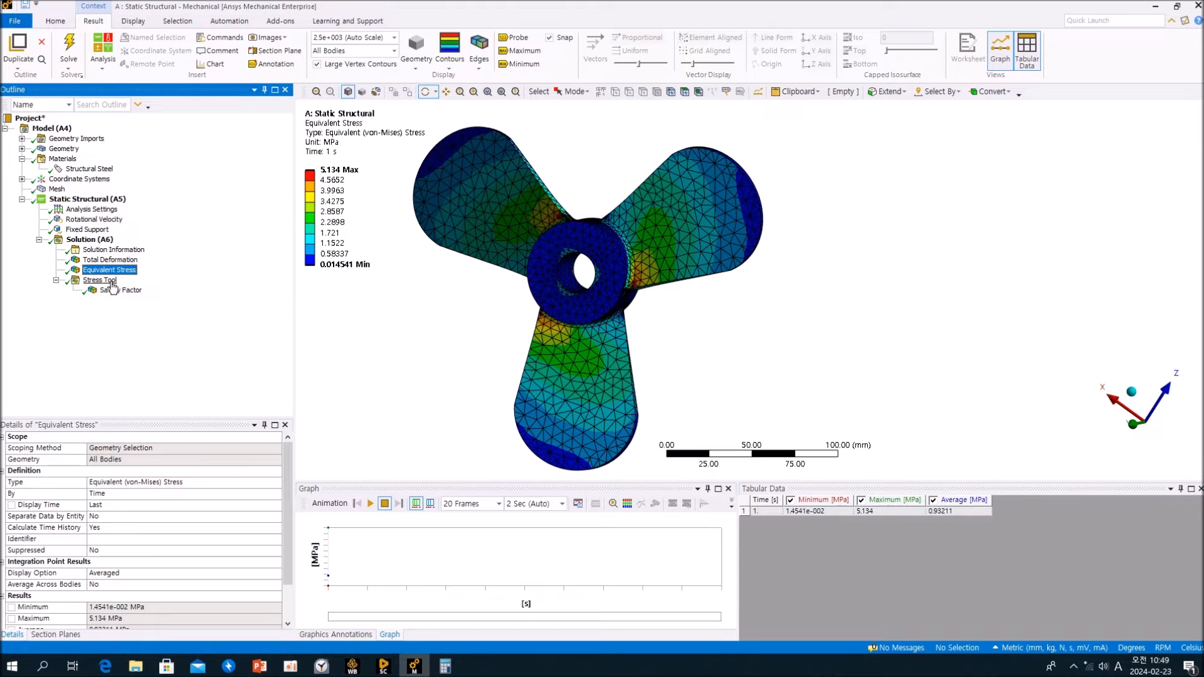
click(113, 288)
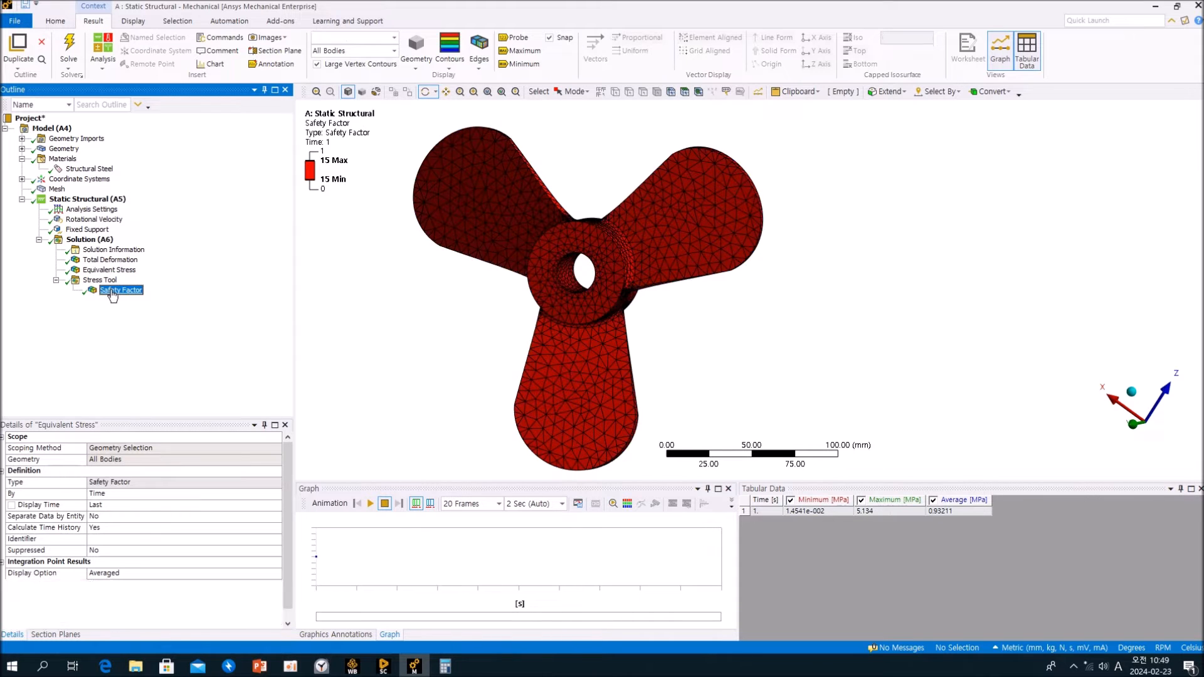
click(113, 271)
click(112, 291)
click(113, 271)
click(111, 291)
click(112, 270)
click(111, 290)
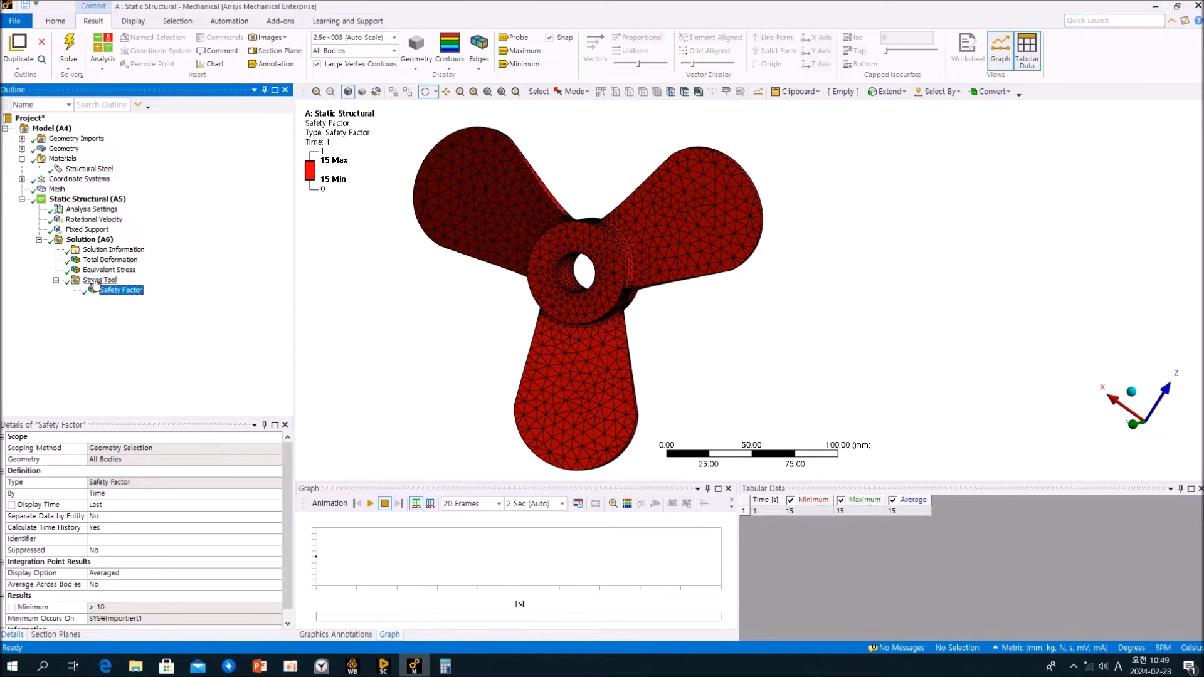
Set the rotational velocity at time 1 s to 3600 RPM and solve the analysis again
click(94, 220)
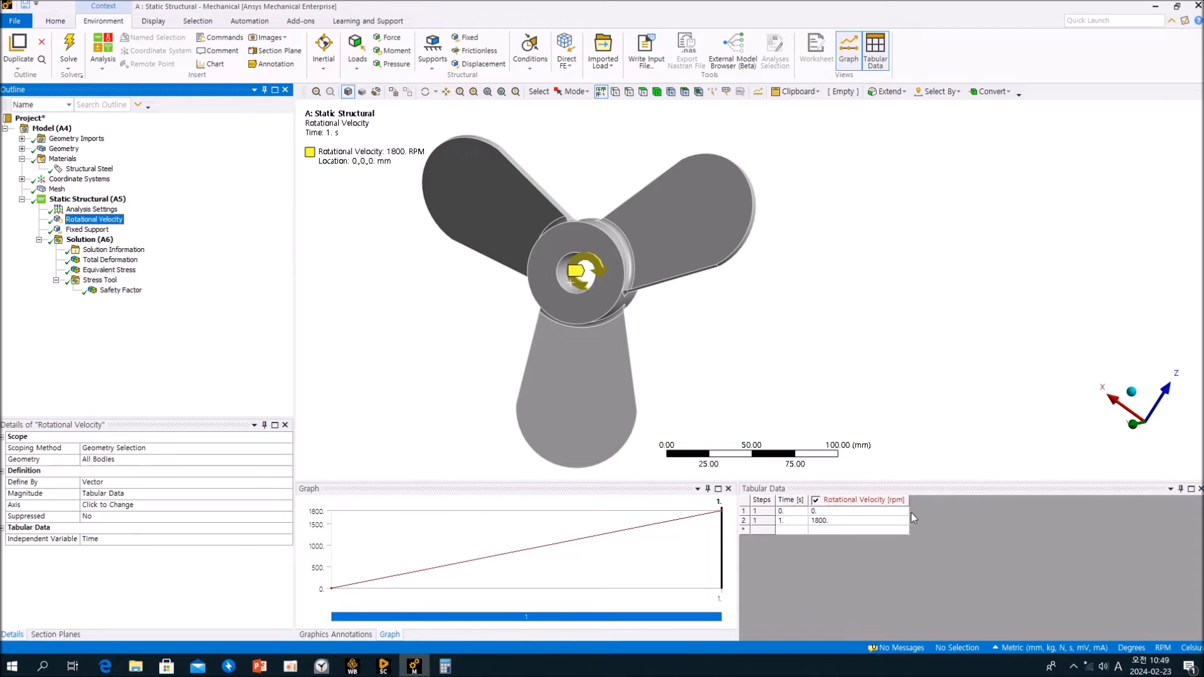
click(863, 521)
text(3600)
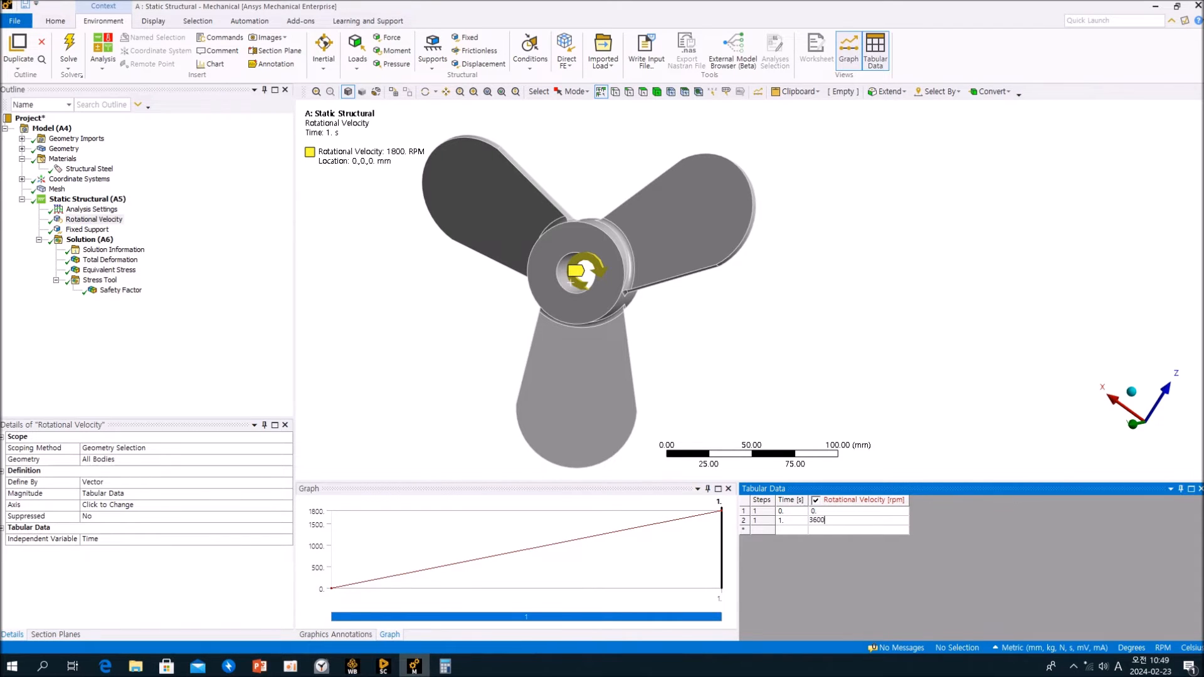
key(Return)
click(94, 219)
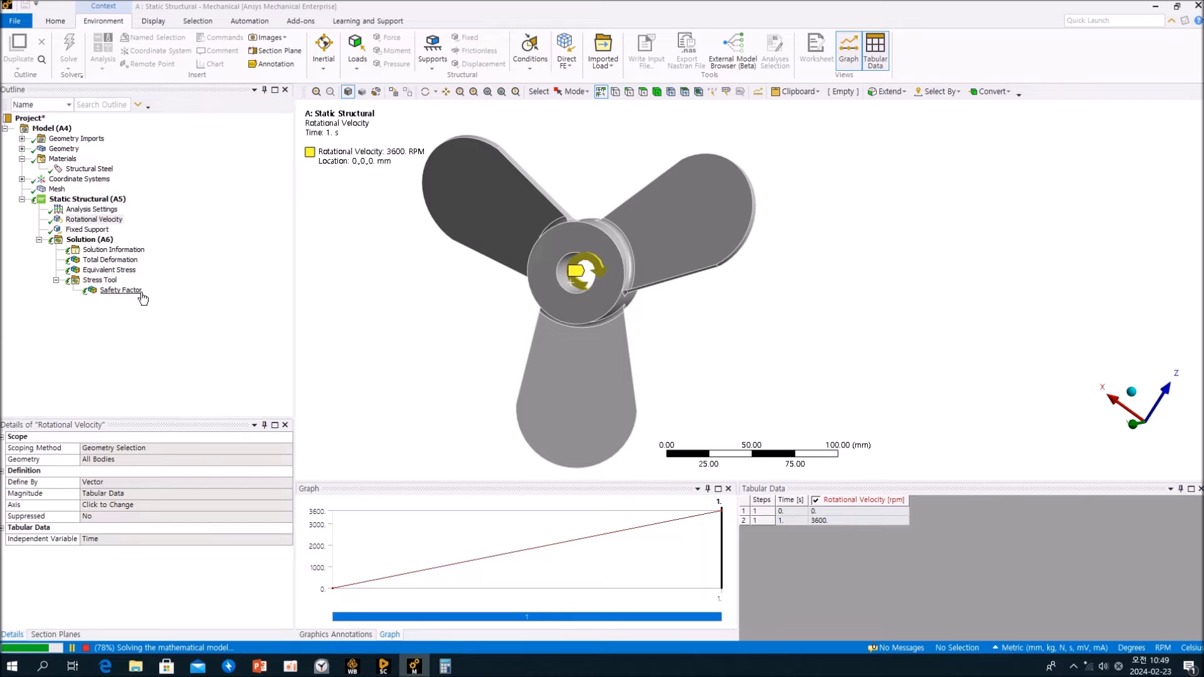
Display the re-solved total deformation of the propeller and play its animation
click(109, 260)
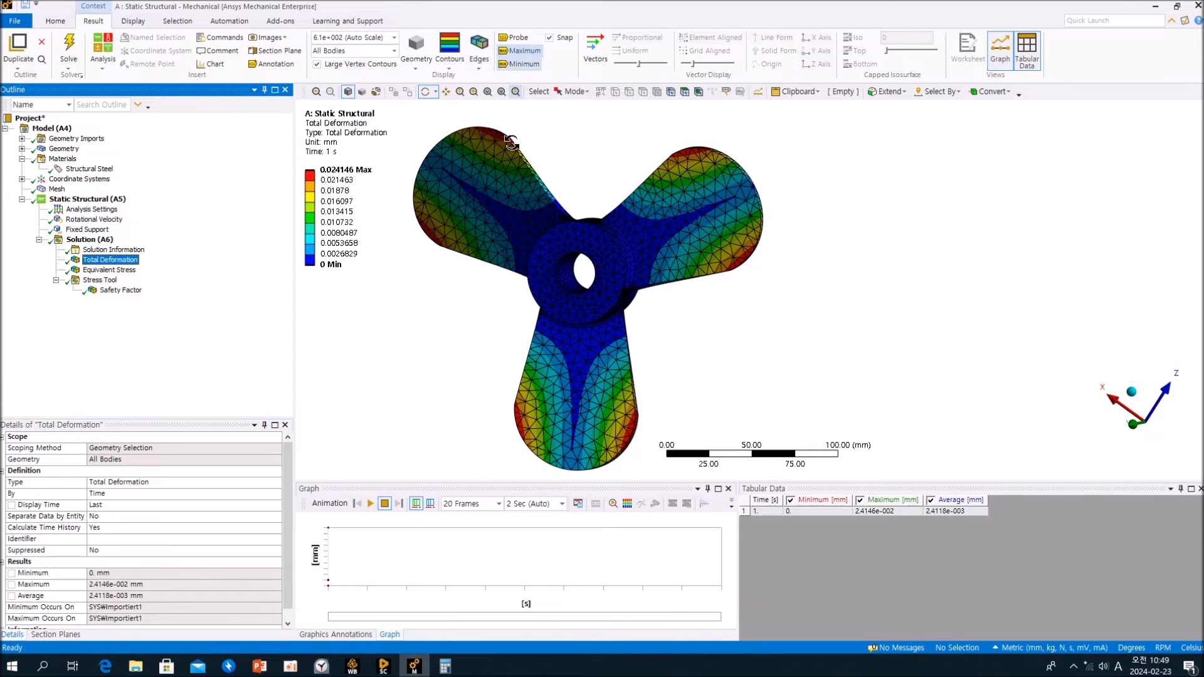
click(370, 504)
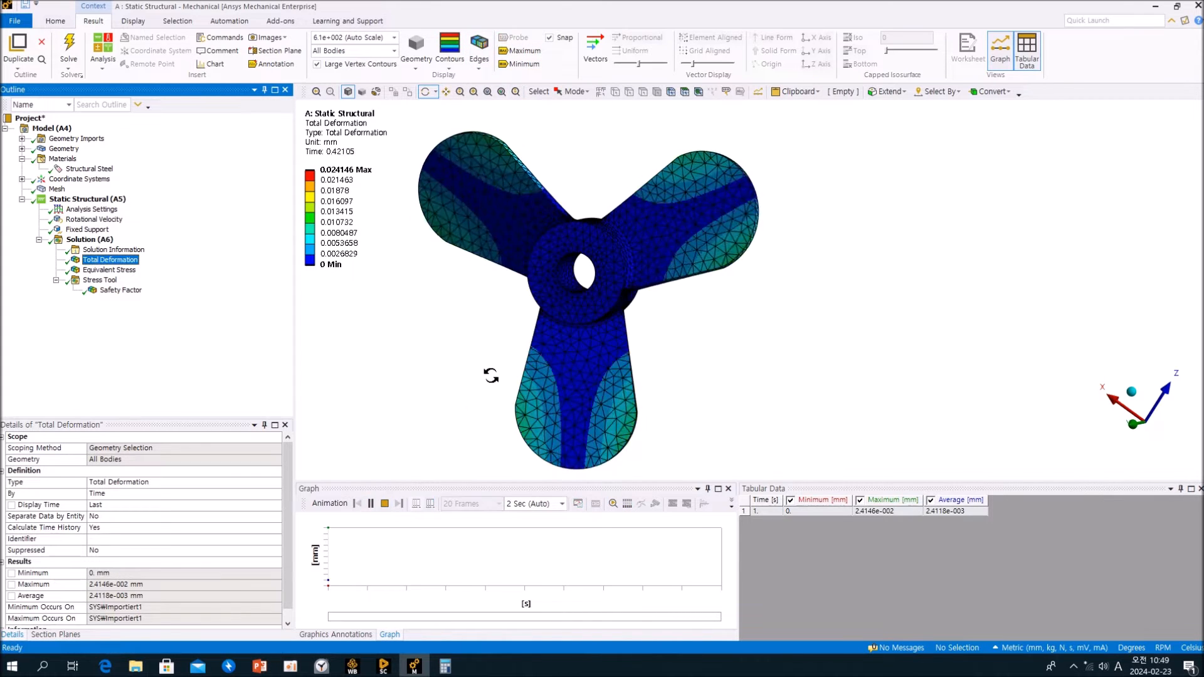
Inspect the animated total deformation of the propeller blades from several angles and stop the animation
drag(491, 357, 537, 330)
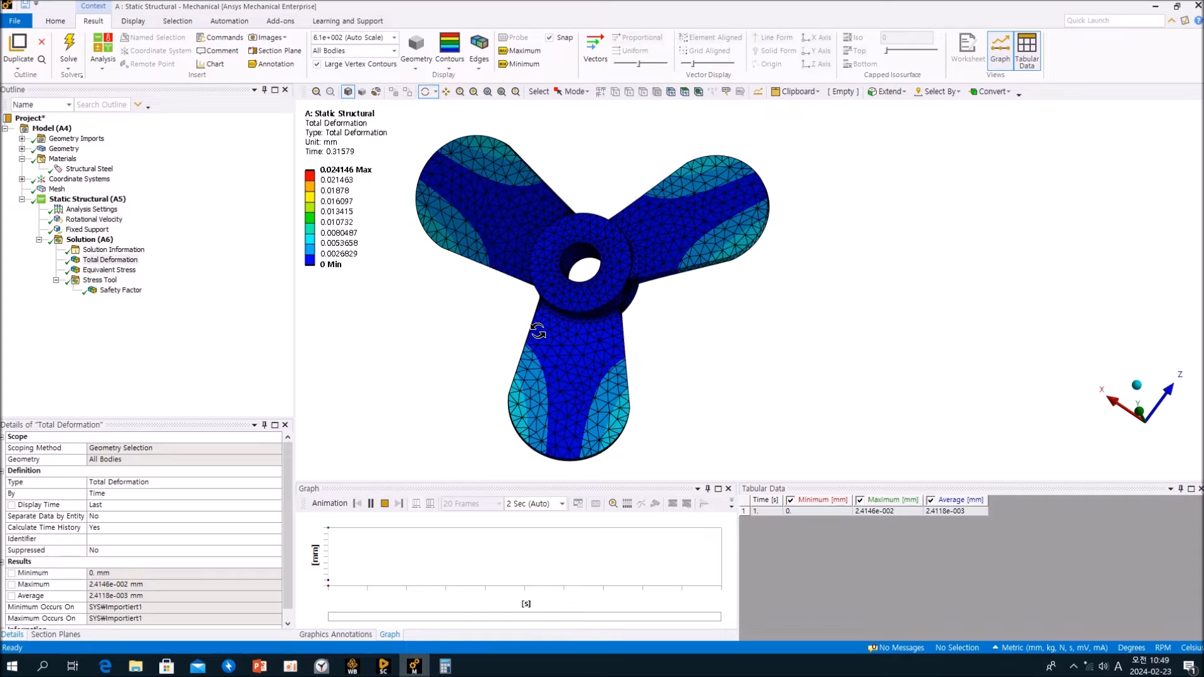
drag(538, 330, 504, 347)
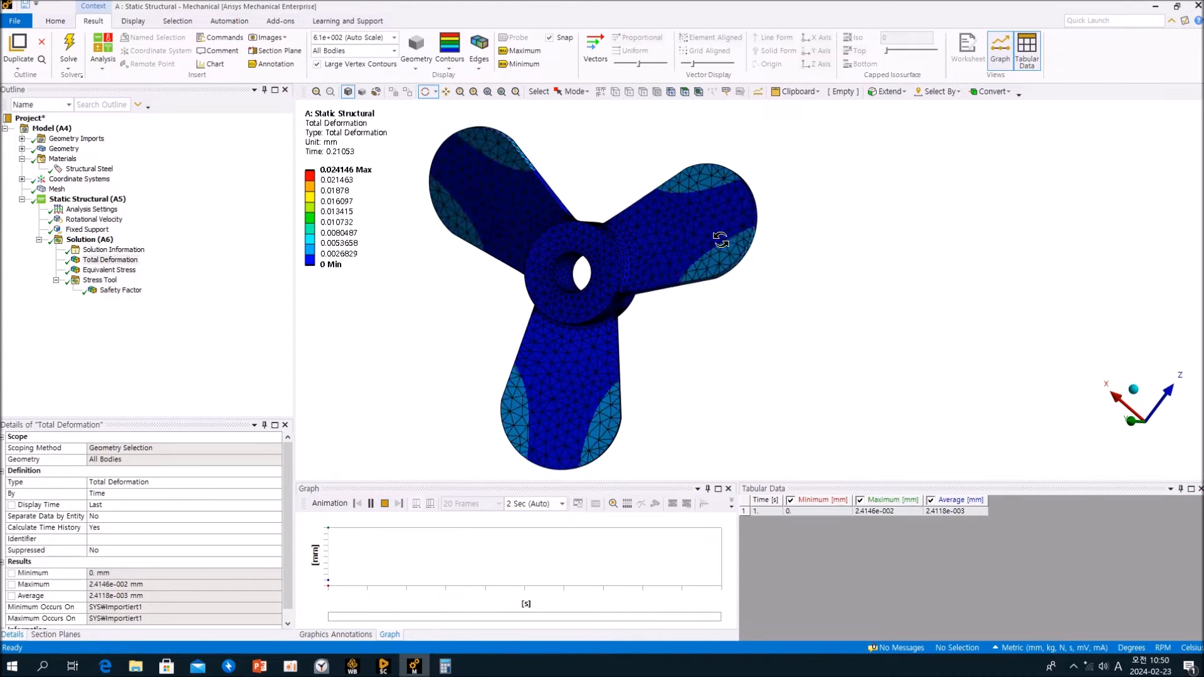
drag(731, 228, 587, 256)
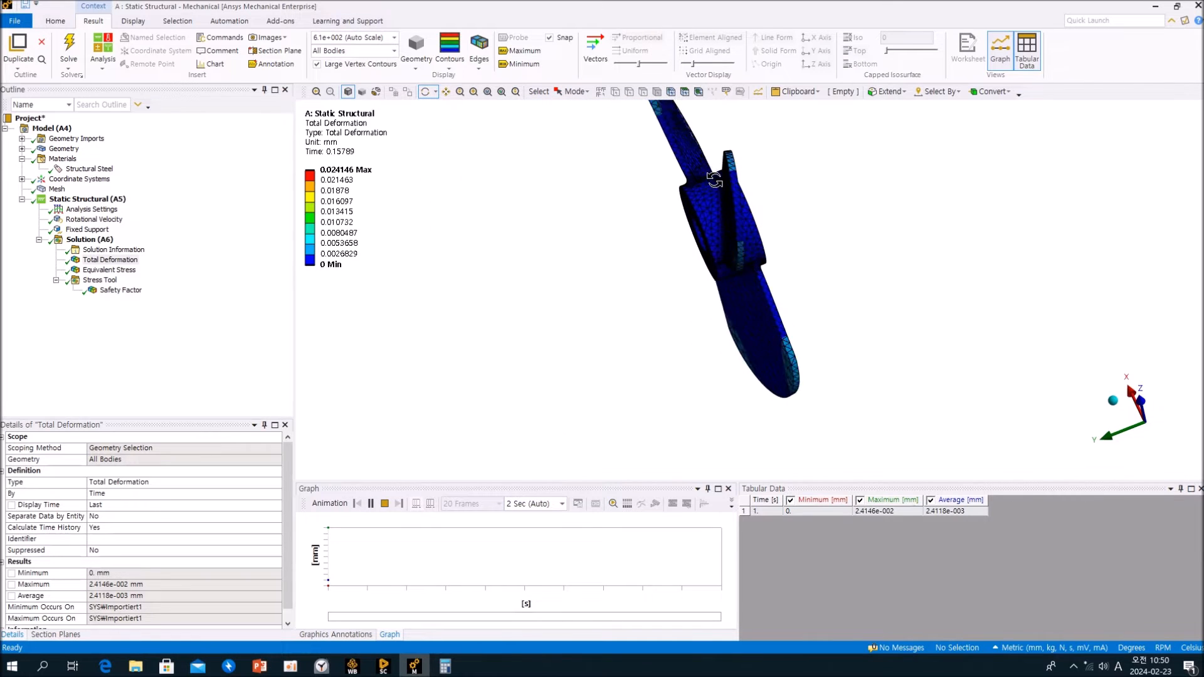
drag(721, 196, 776, 247)
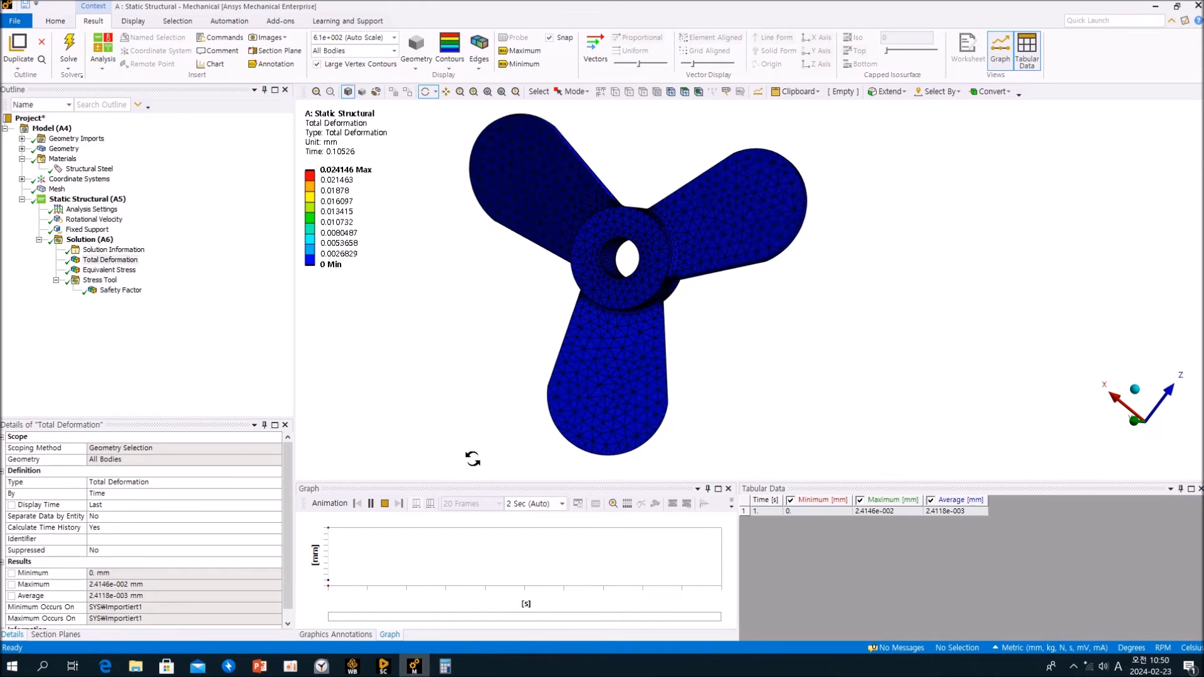
click(384, 504)
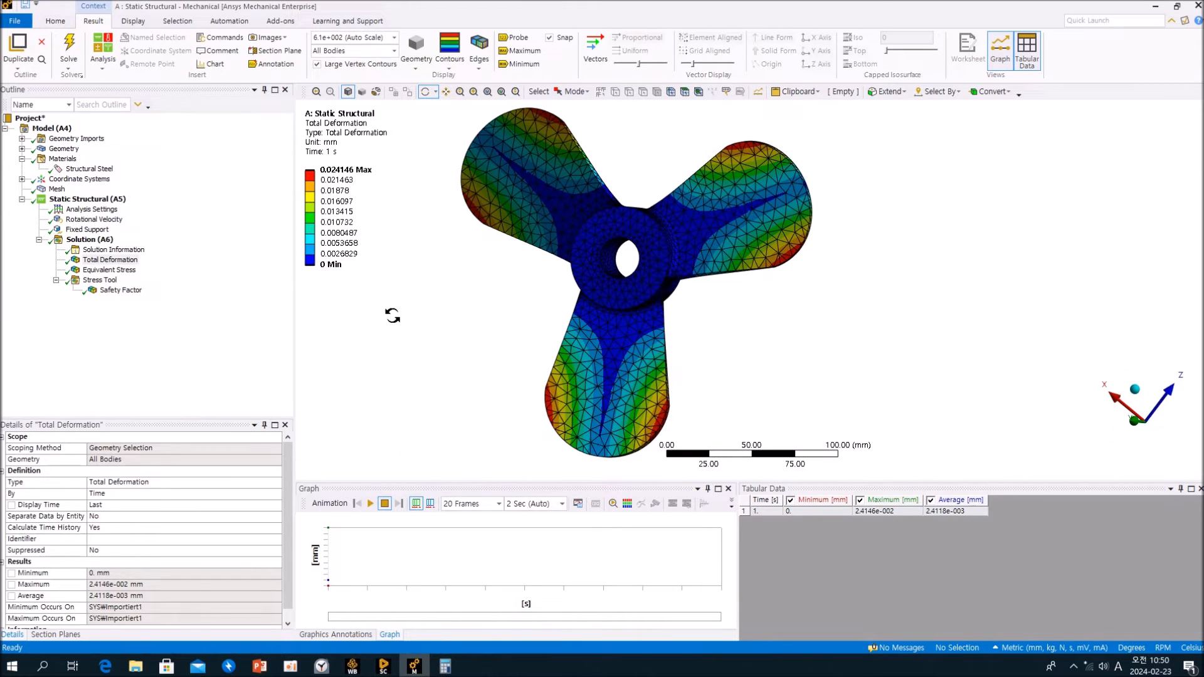
Compare the re-solved Equivalent Stress and Safety Factor results, and inspect the stress contours around the hub and blade roots
click(194, 327)
key(Down)
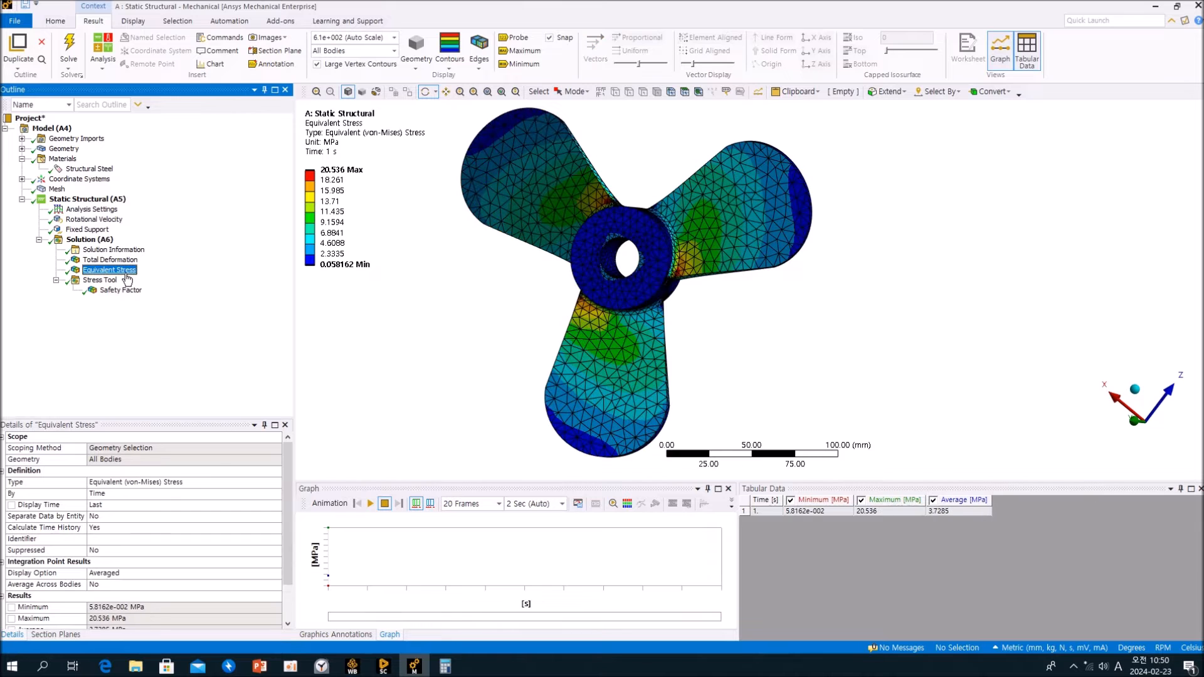
click(121, 291)
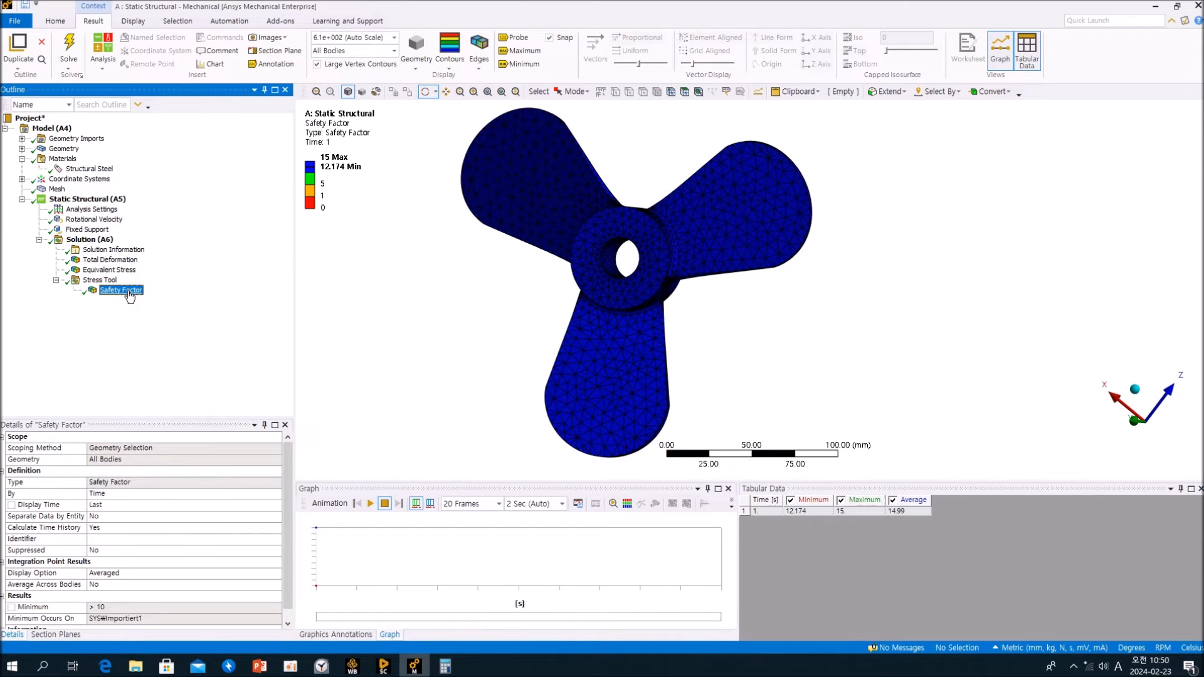
click(109, 270)
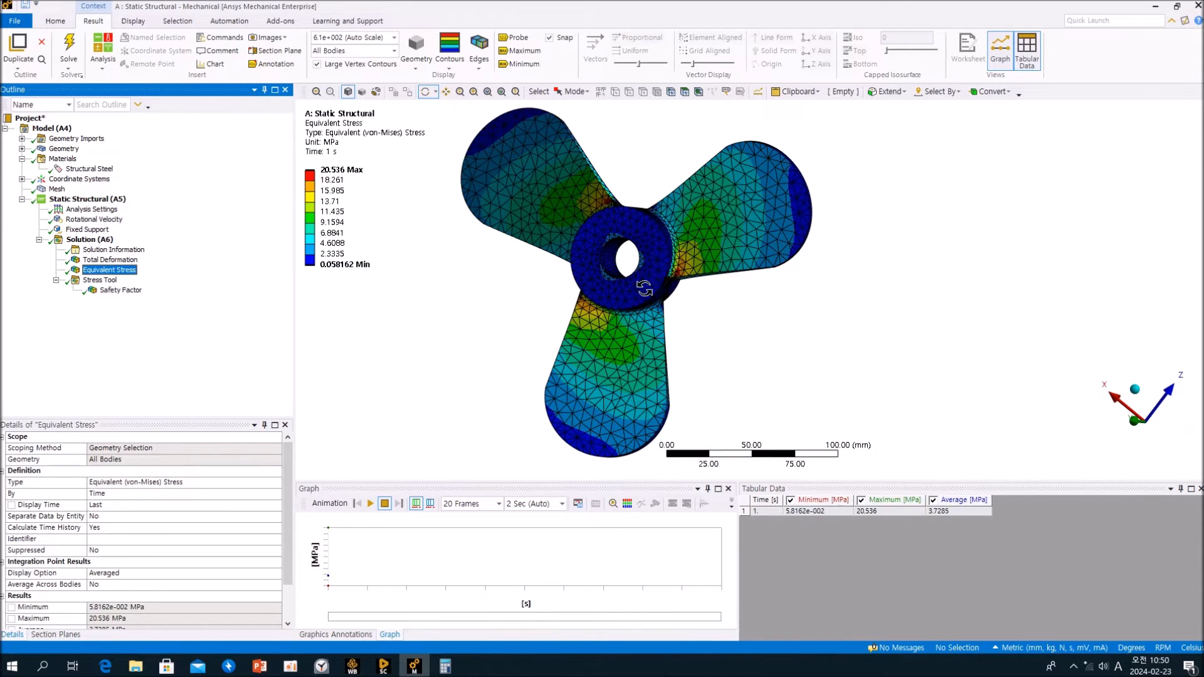
drag(656, 296, 619, 223)
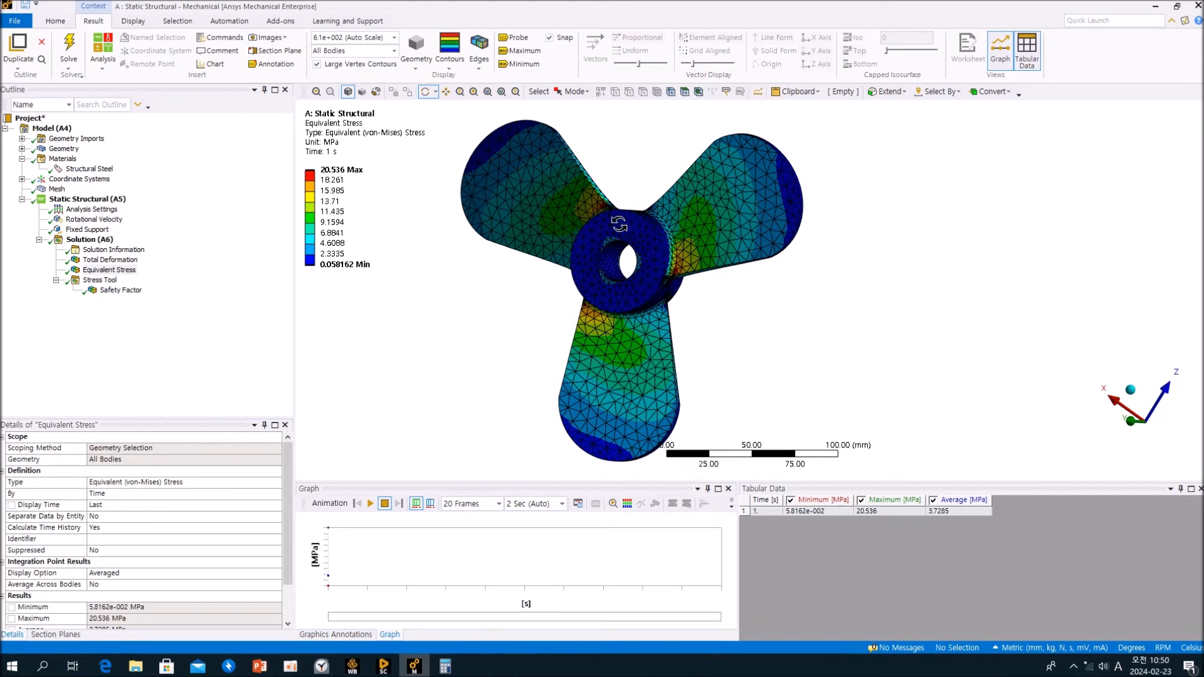
scroll(674, 282, up, 1)
scroll(673, 287, down, 1)
mouse_move(672, 288)
mouse_down()
mouse_move(677, 317)
mouse_move(666, 327)
mouse_move(658, 303)
mouse_up()
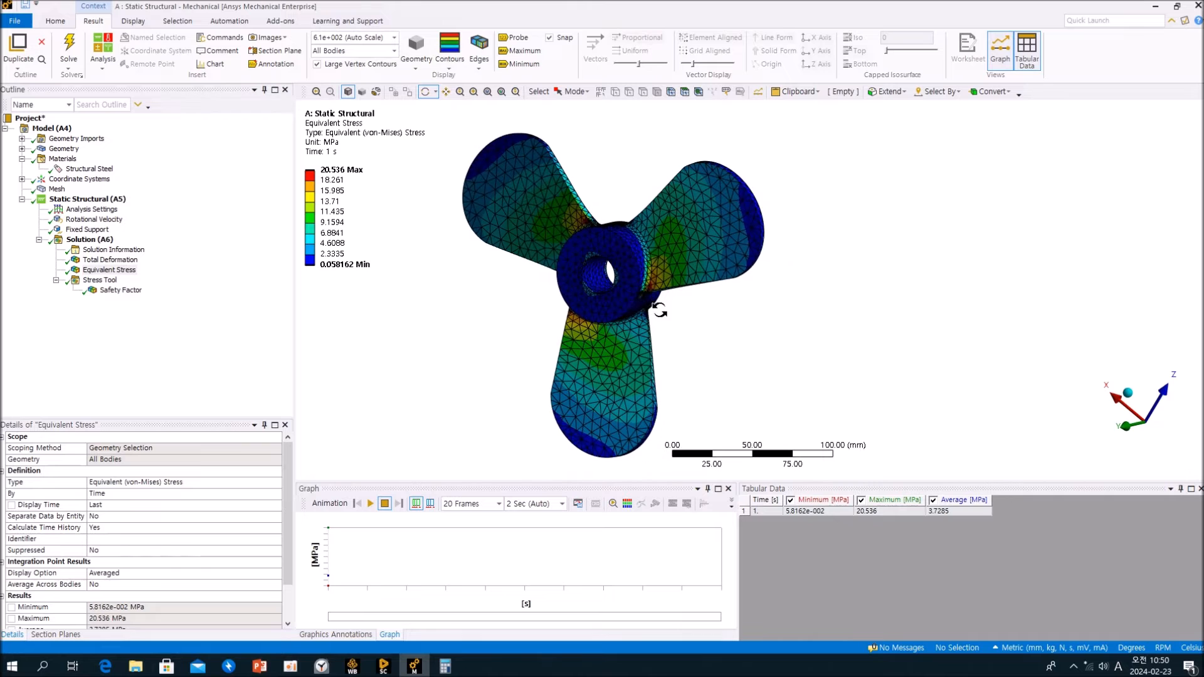
Review the rotational velocity load and the overall boundary conditions of the static structural analysis
click(161, 336)
click(94, 220)
click(82, 240)
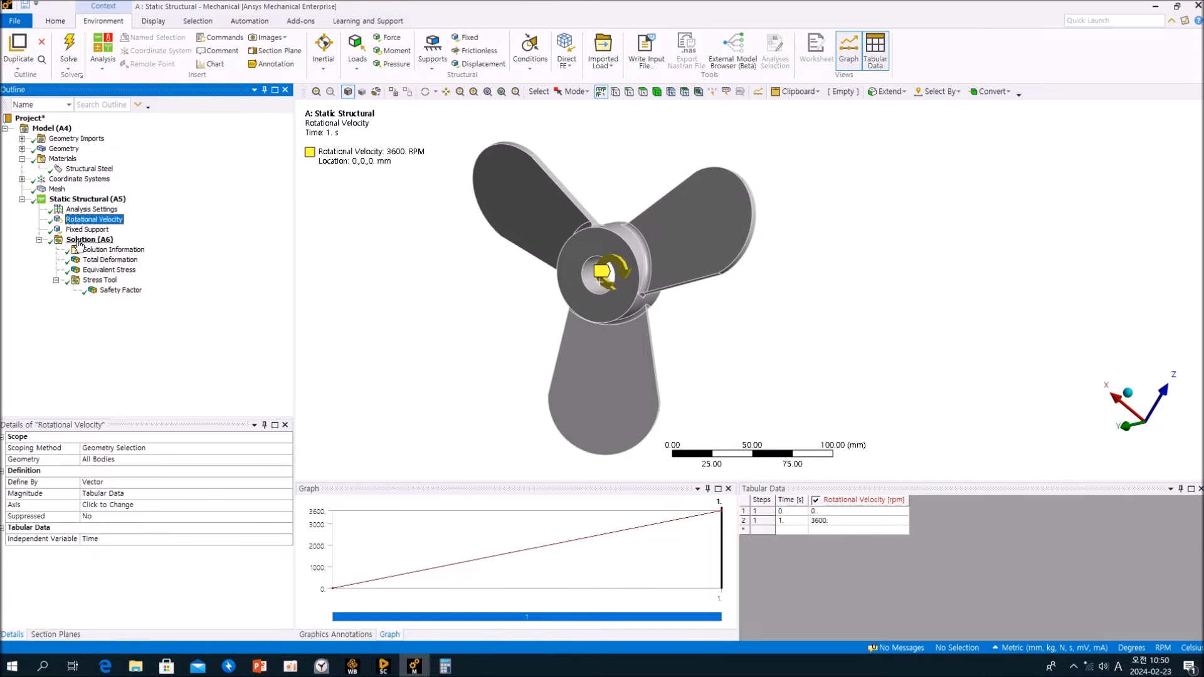
click(94, 271)
click(97, 280)
click(88, 200)
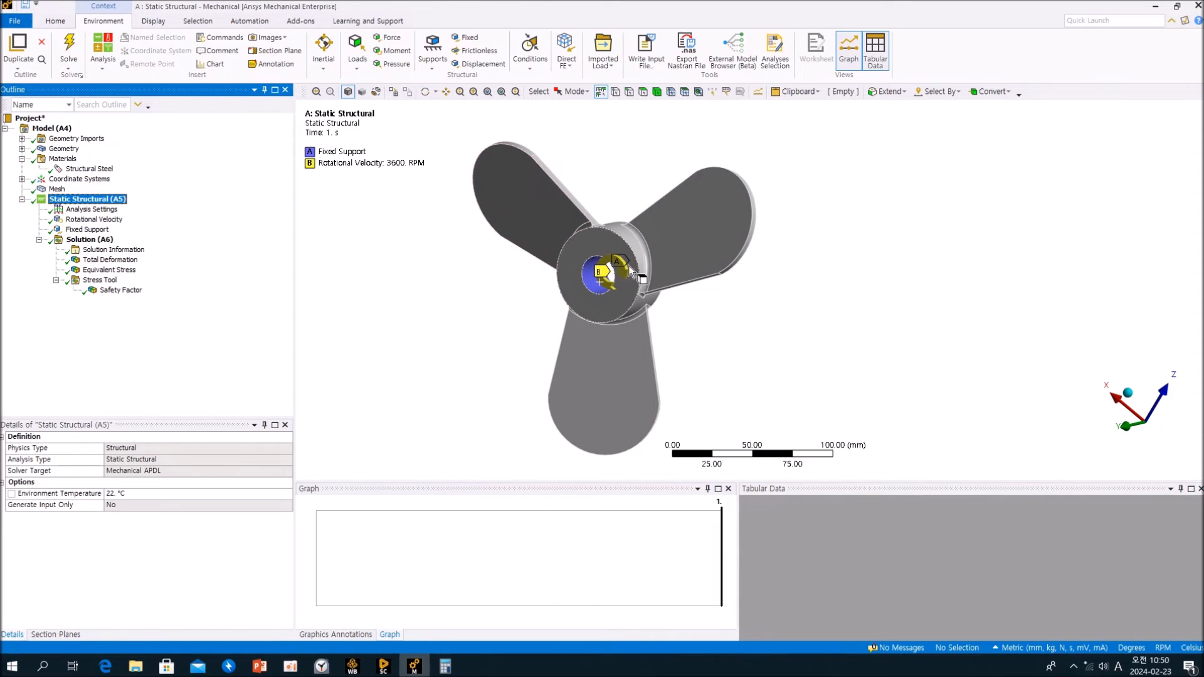
Switch to Workbench, add a Modal system beside the Static Structural system, and share the static system's geometry with it
click(1155, 7)
click(314, 289)
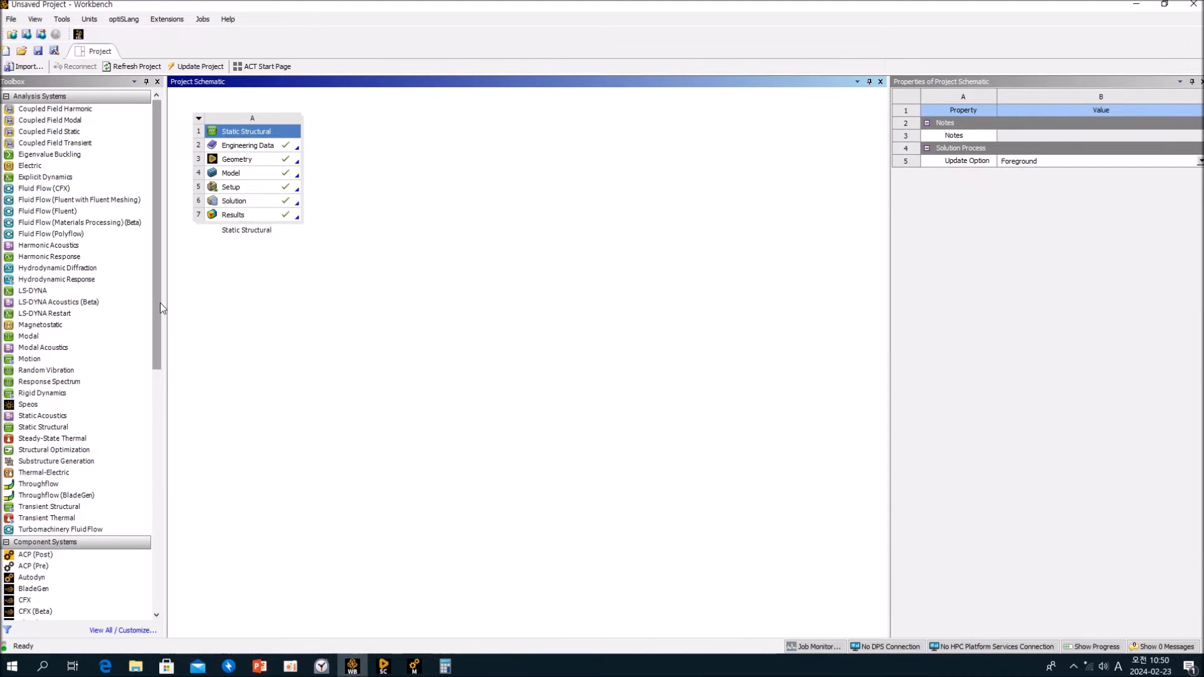
drag(26, 340, 412, 169)
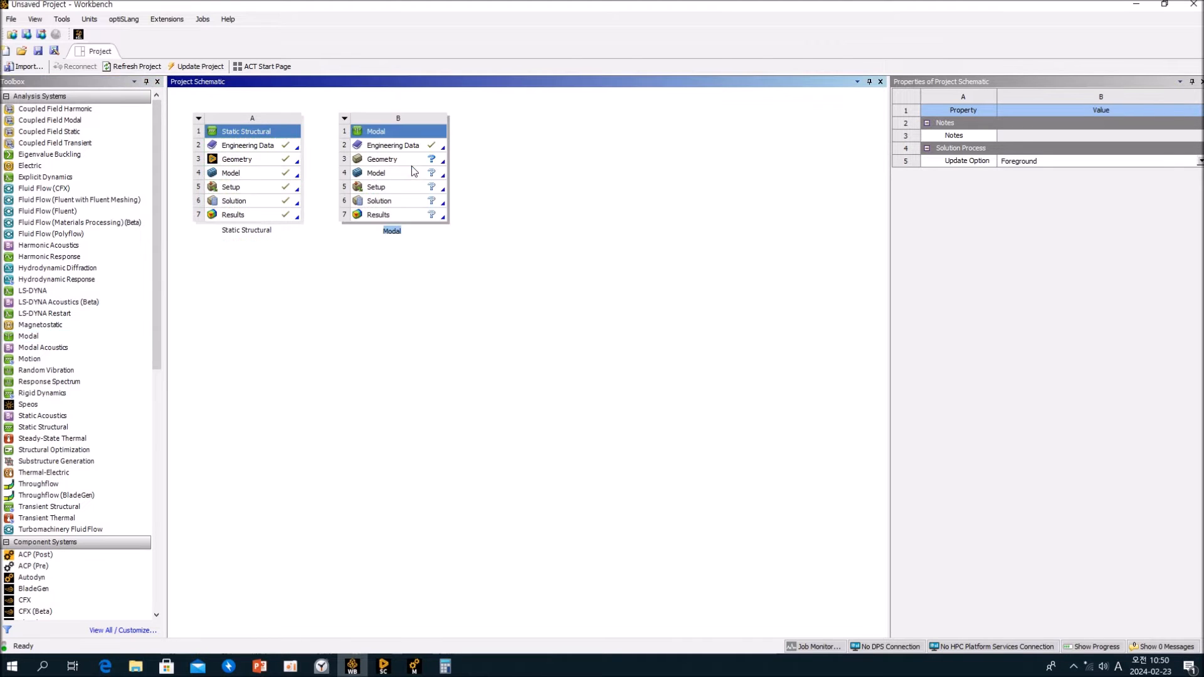
drag(273, 160, 364, 159)
click(531, 251)
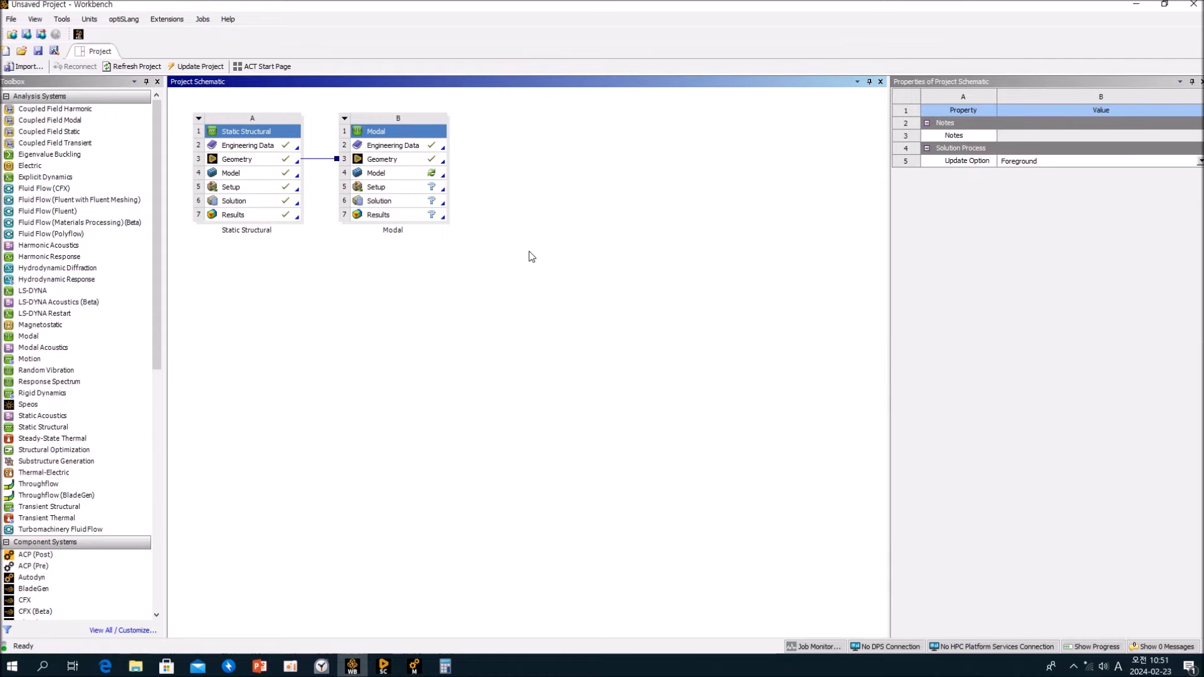
Open the Modal system's model and set the mesh sizing to resolution 6 with a Fine span angle center
double_click(404, 172)
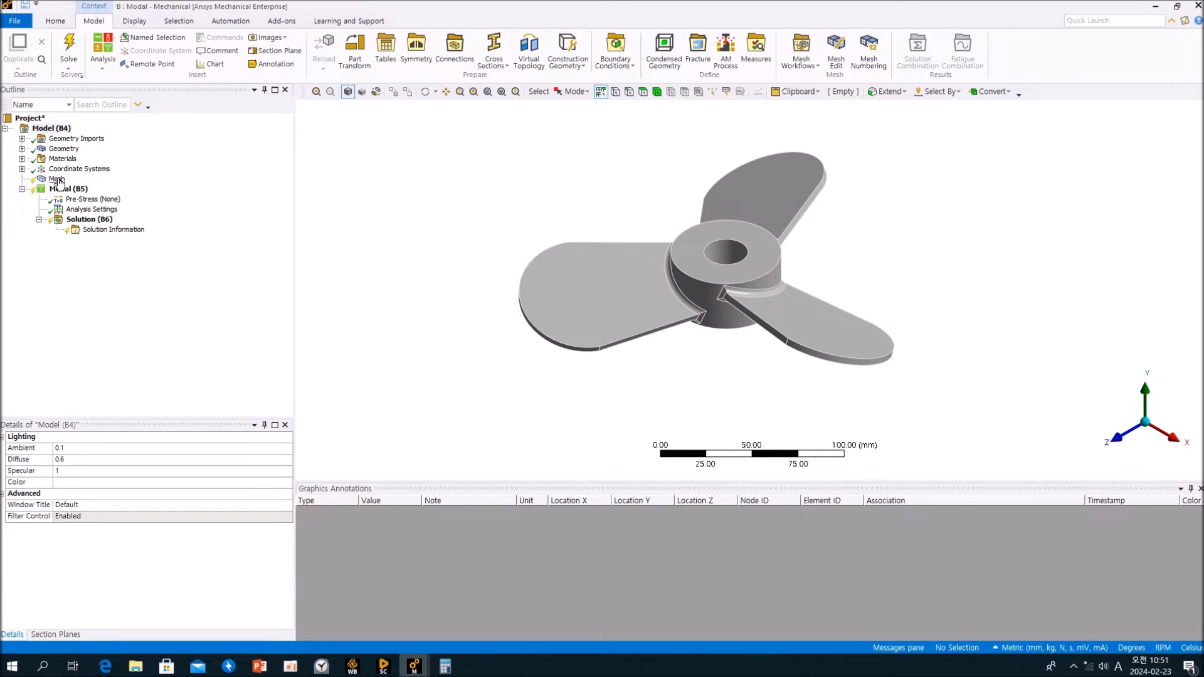
click(57, 180)
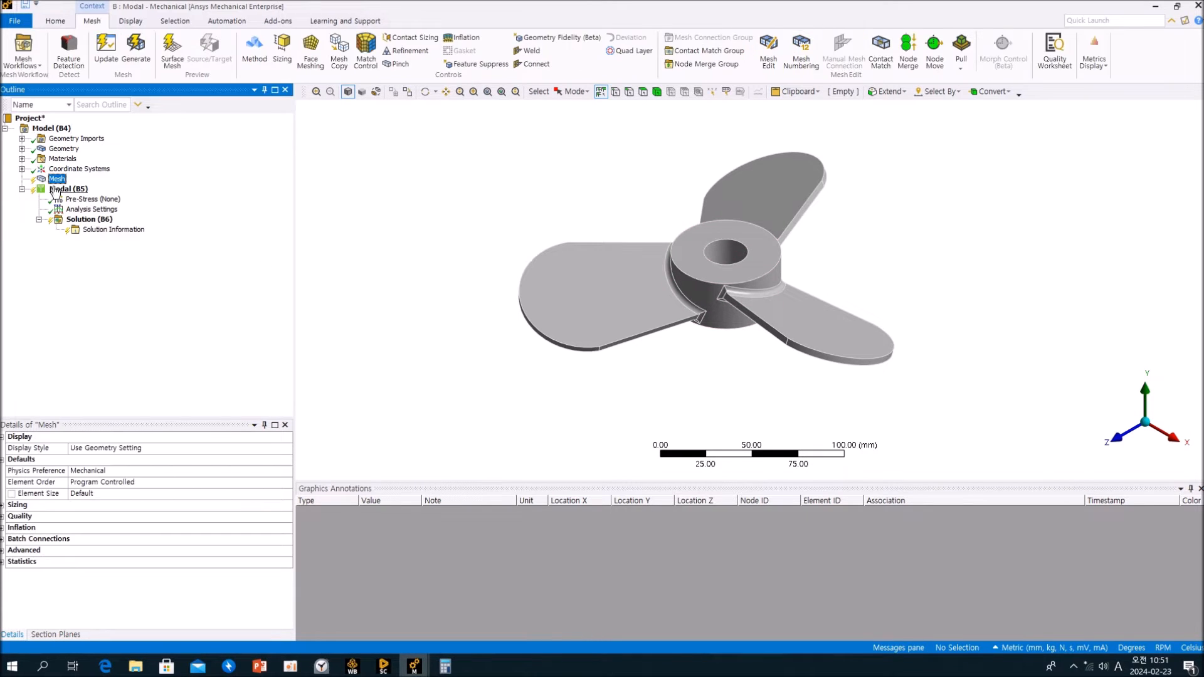
click(2, 506)
click(251, 529)
click(251, 529)
click(250, 529)
click(251, 529)
click(251, 529)
click(167, 574)
click(275, 574)
click(188, 607)
click(168, 336)
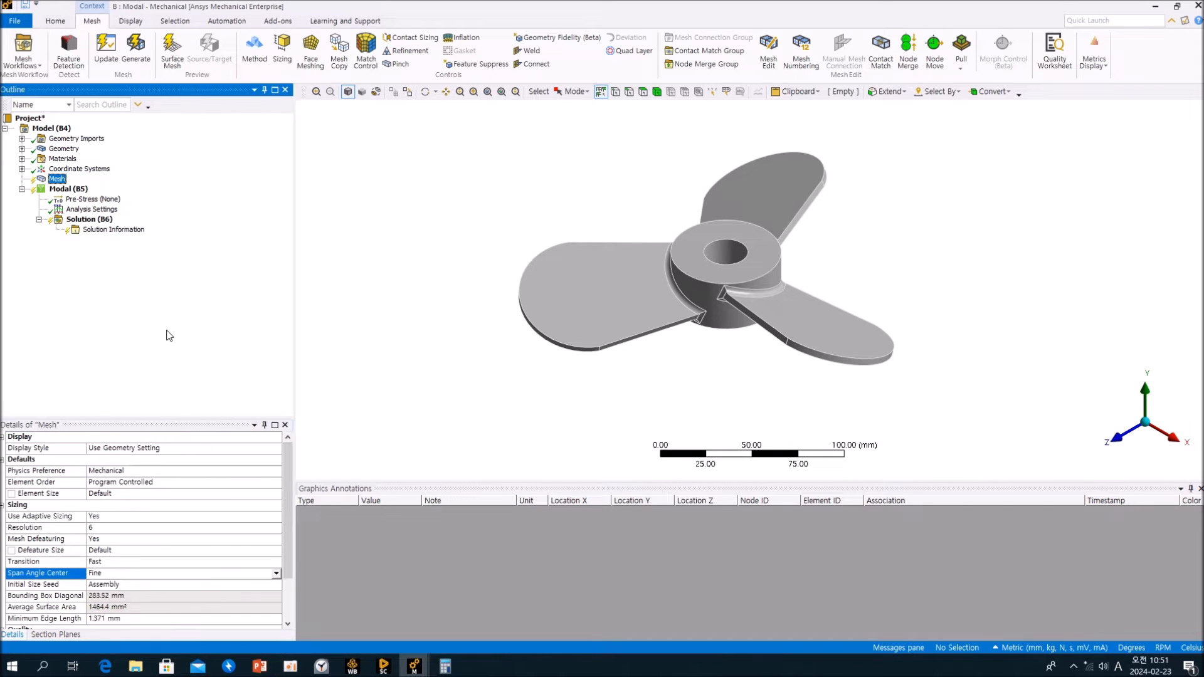
Generate the mesh of the propeller for the modal analysis
right_click(130, 181)
click(176, 218)
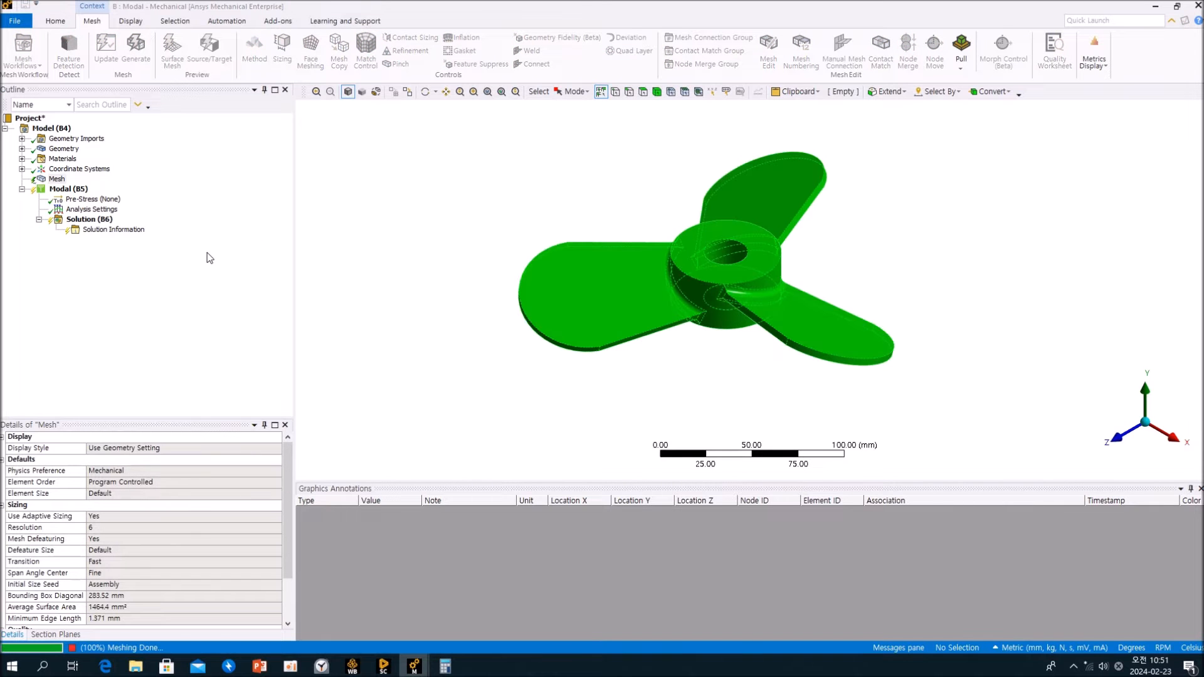
middle_drag(569, 172, 517, 225)
click(235, 279)
Add a fixed support to the cylindrical bore face of the hub in the modal analysis
click(68, 188)
mouse_move(304, 252)
middle_down()
mouse_move(430, 228)
mouse_move(322, 264)
middle_up()
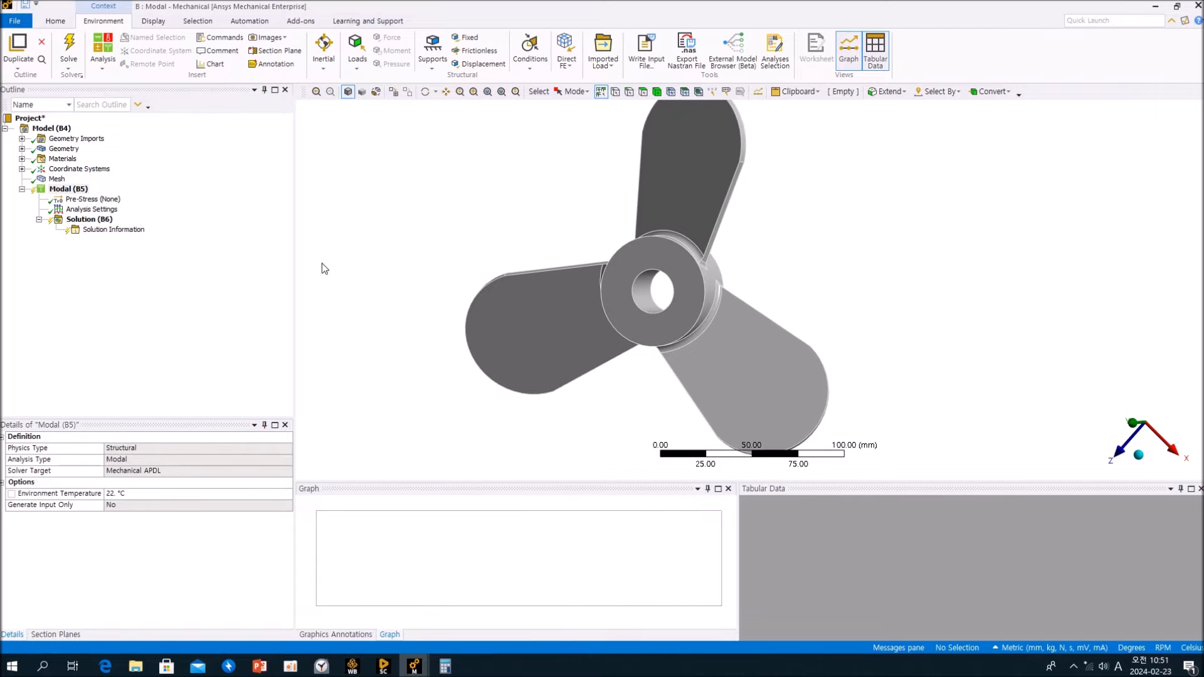
click(67, 189)
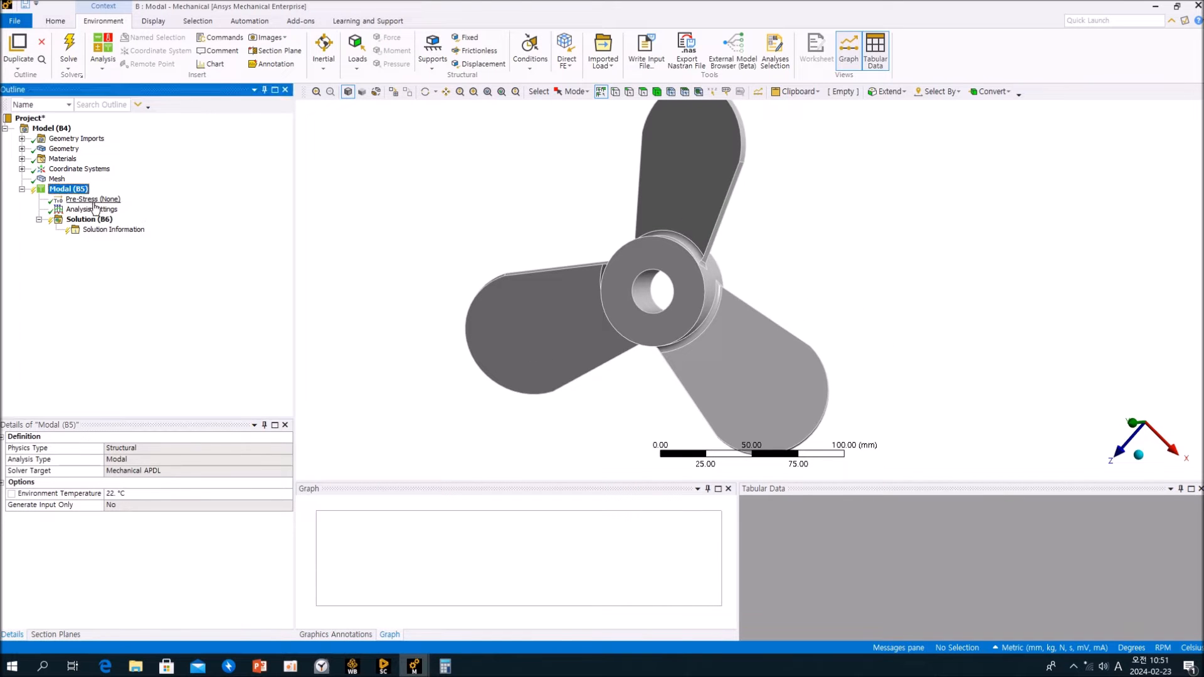
click(467, 37)
click(640, 305)
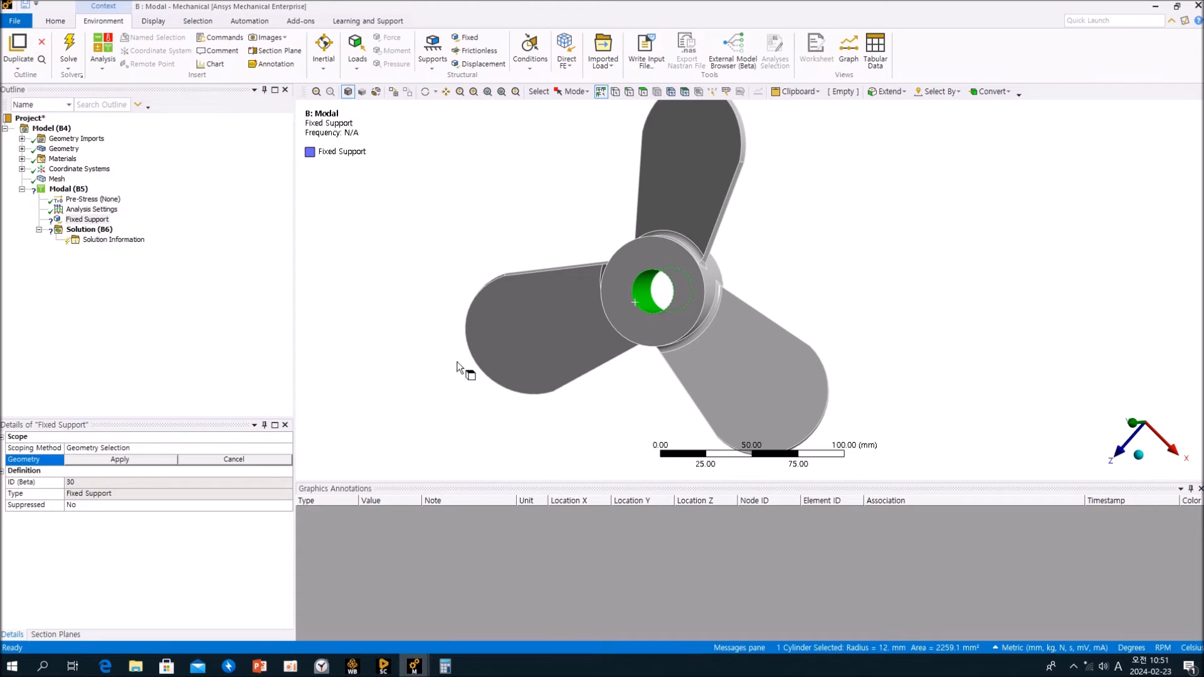
click(151, 461)
click(177, 329)
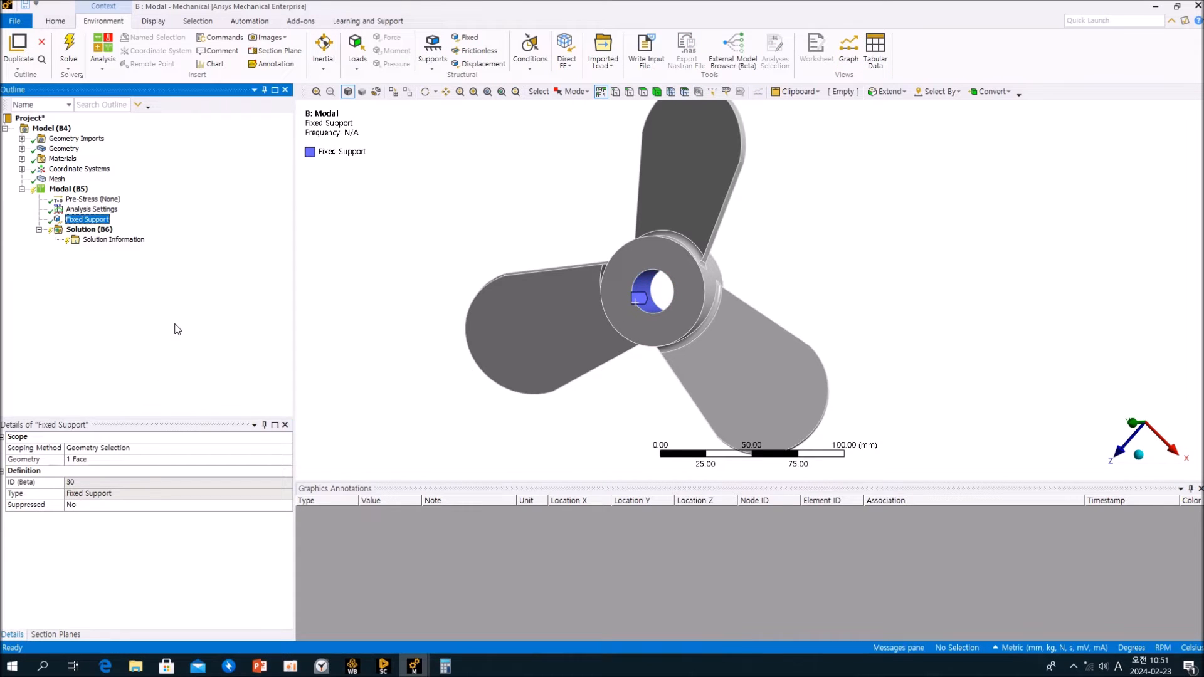
Expand the rotordynamics controls in the modal analysis settings and set Damped to Yes
click(99, 211)
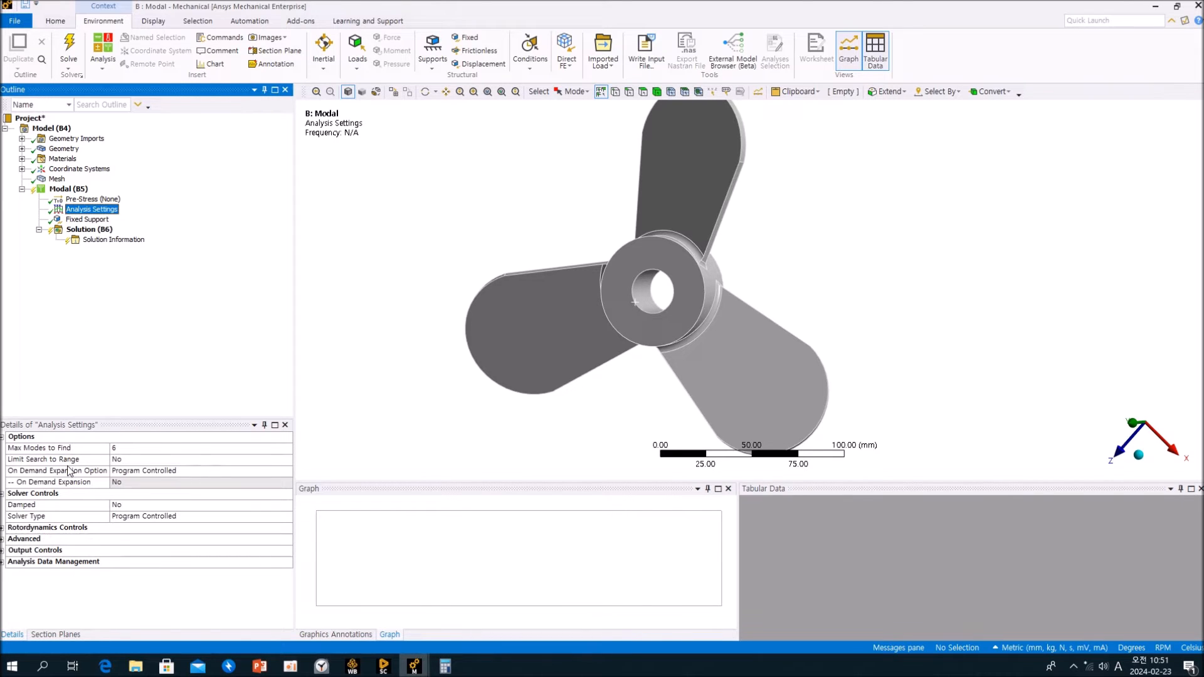
middle_drag(642, 236, 609, 301)
scroll(625, 246, up, 2)
scroll(625, 247, down, 3)
scroll(626, 266, up, 3)
scroll(652, 270, down, 3)
click(182, 348)
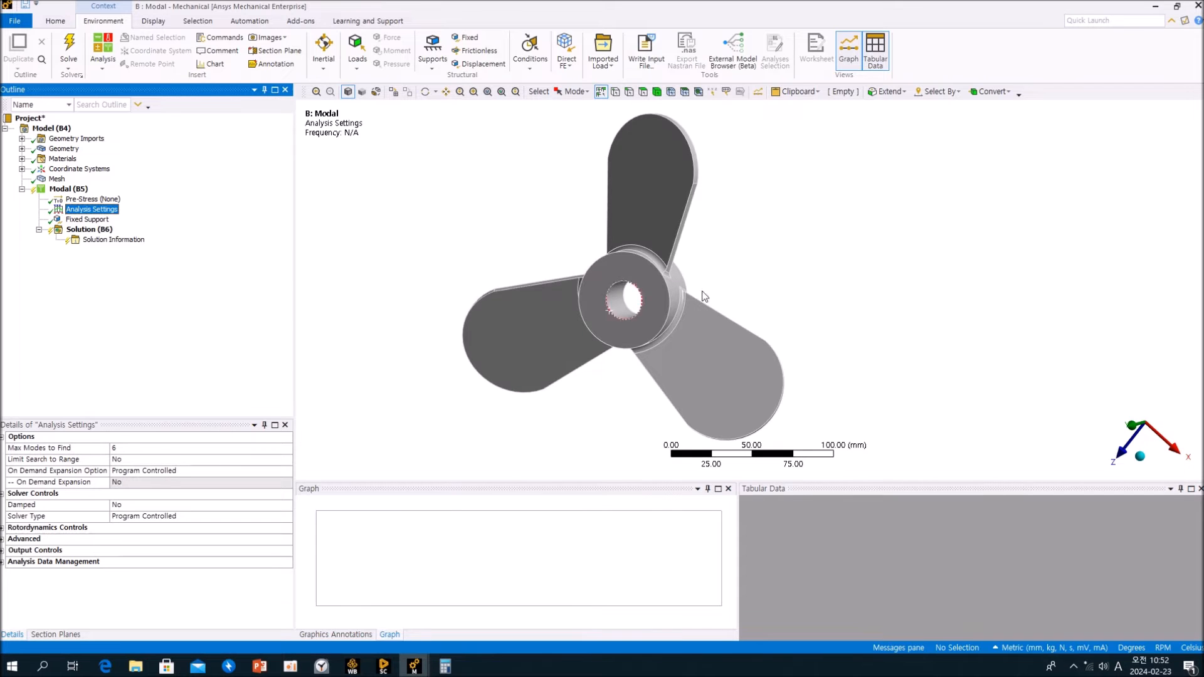
click(2, 529)
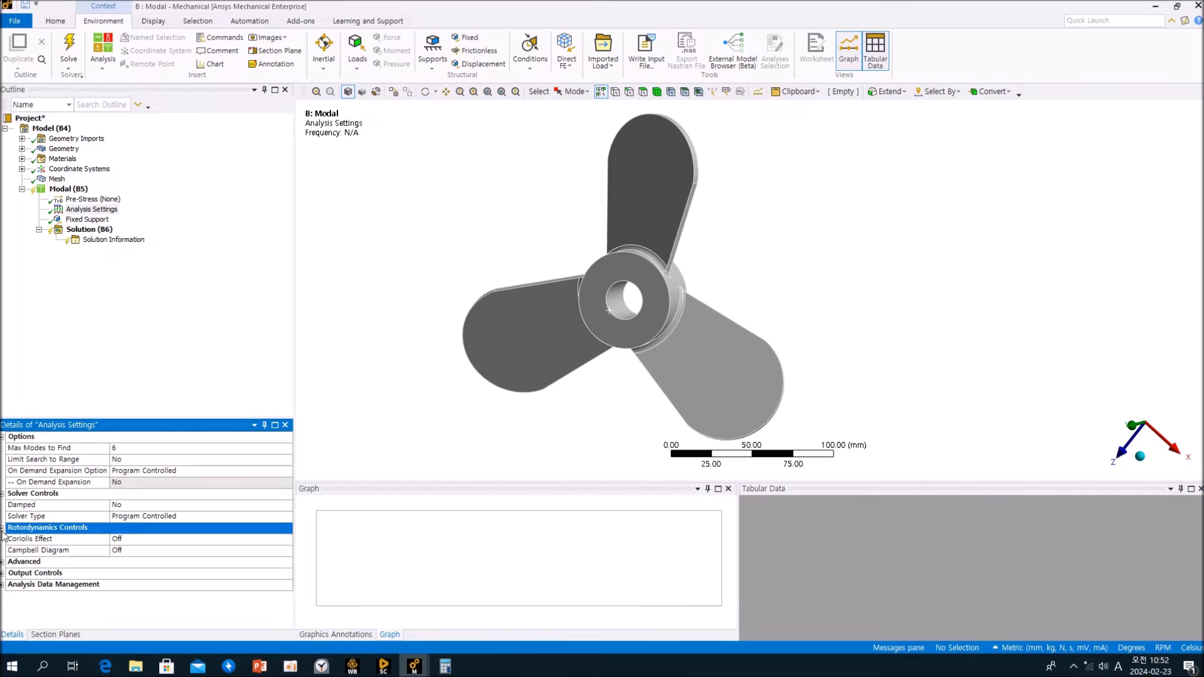
click(281, 505)
click(286, 505)
click(216, 523)
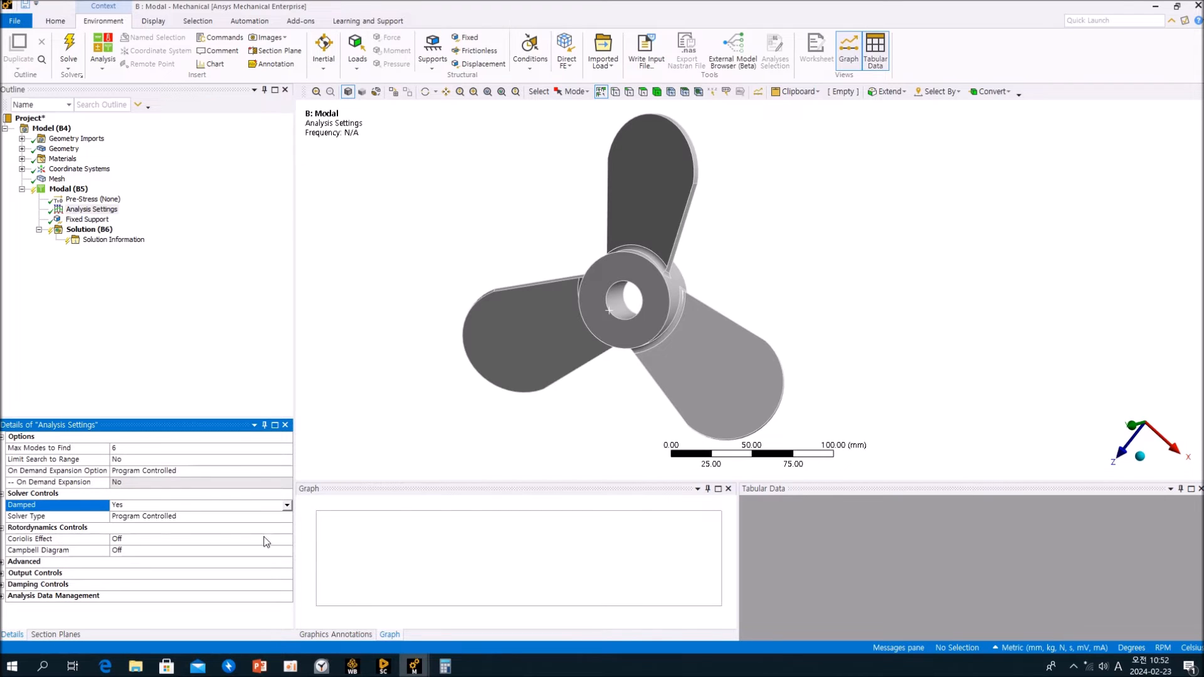
Set the Coriolis Effect to On, Stationary Reference Frame, and turn on the Campbell Diagram
click(289, 539)
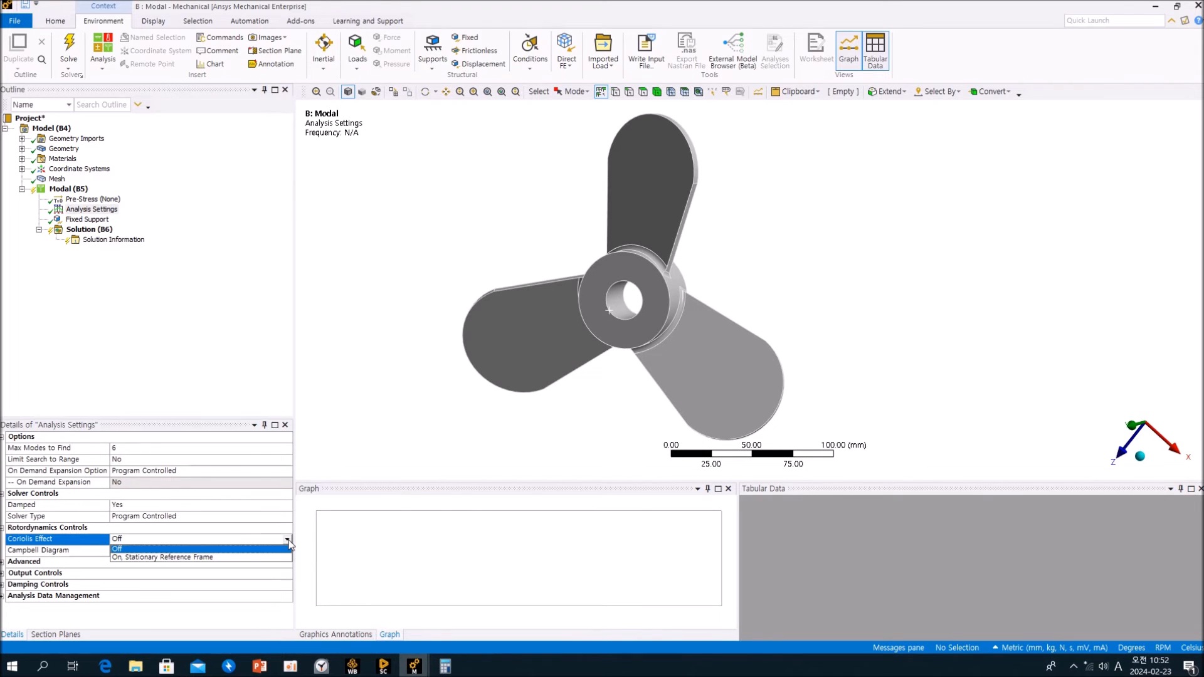
click(217, 556)
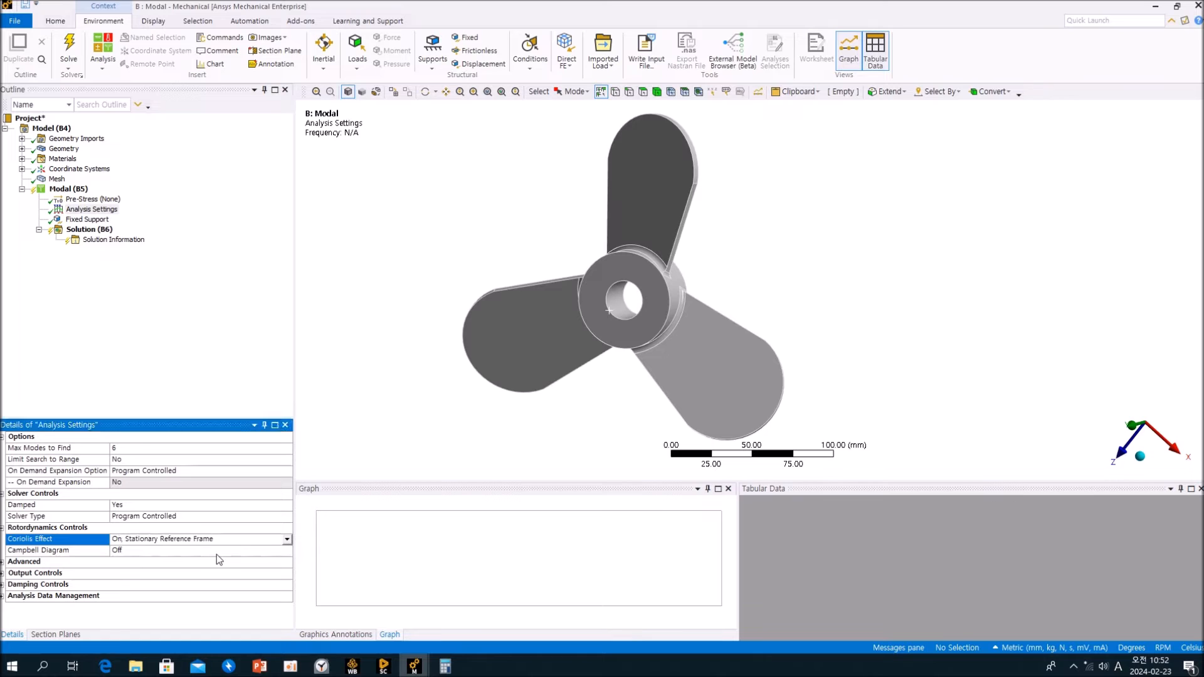
click(287, 551)
click(253, 568)
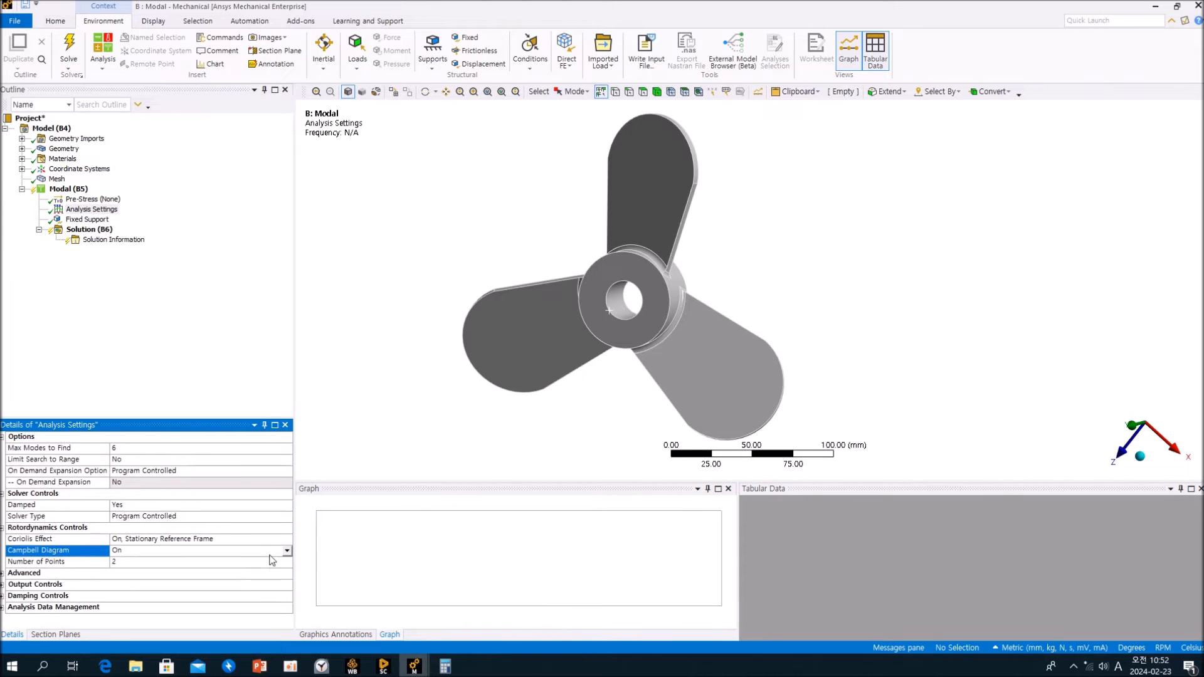
Try switching the Coriolis Effect off with the Campbell Diagram on, and restore it to On, Stationary Reference Frame
click(286, 540)
click(279, 549)
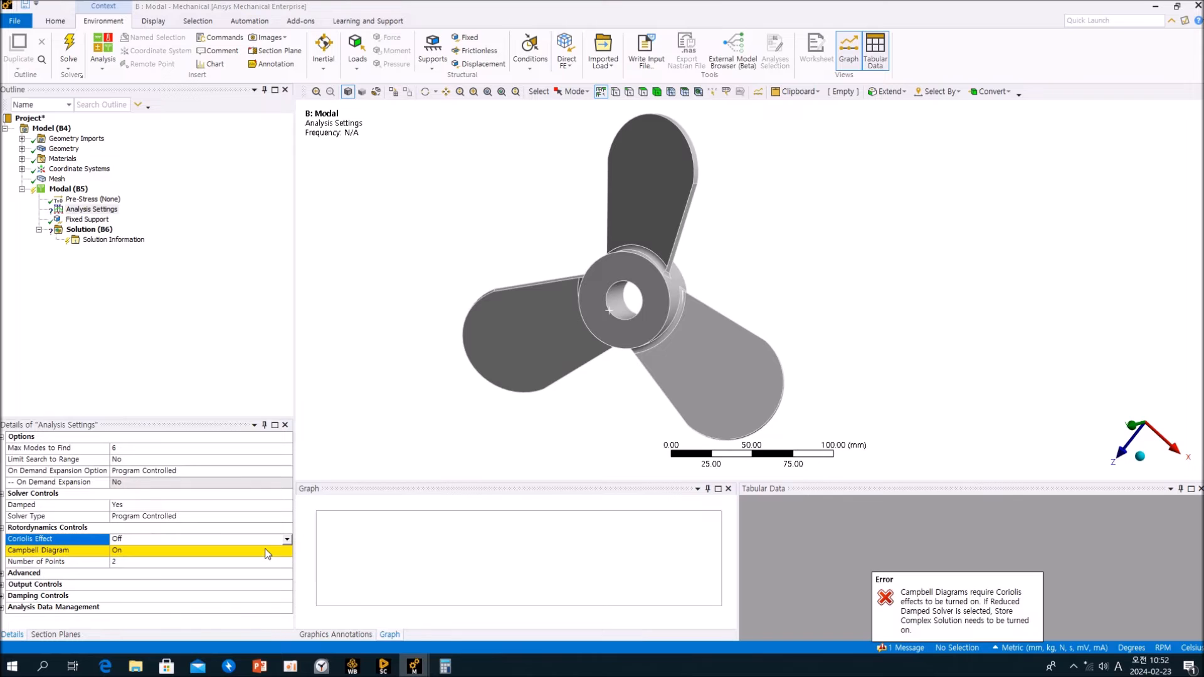
click(287, 539)
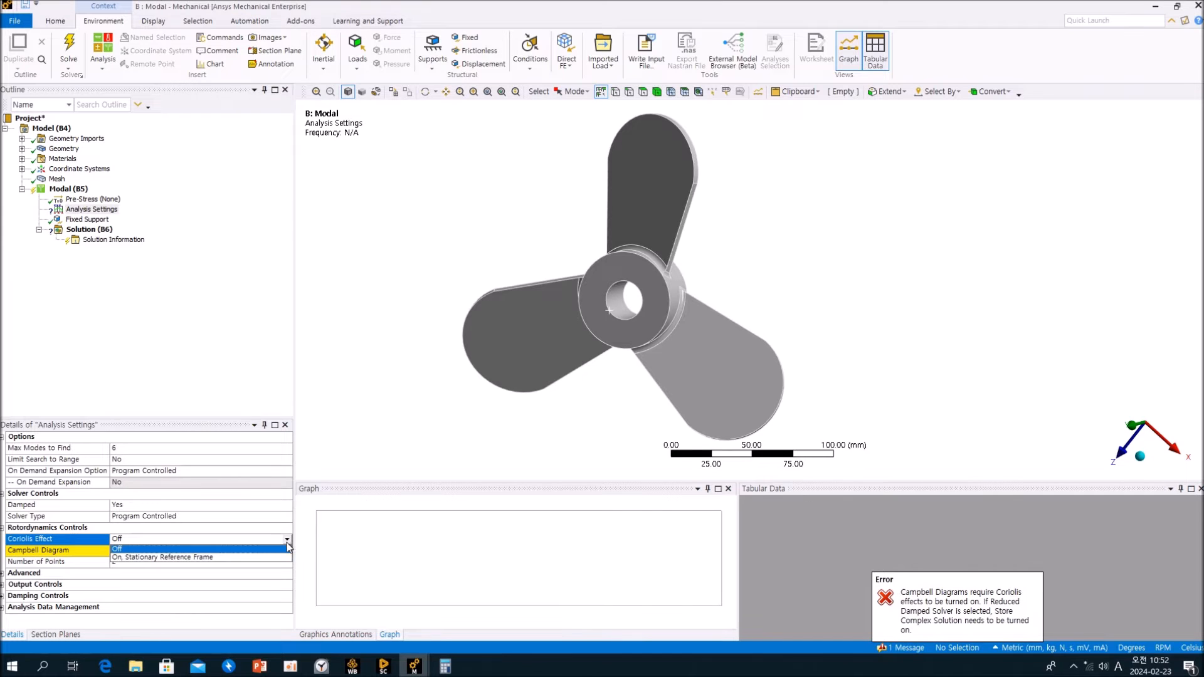
click(277, 558)
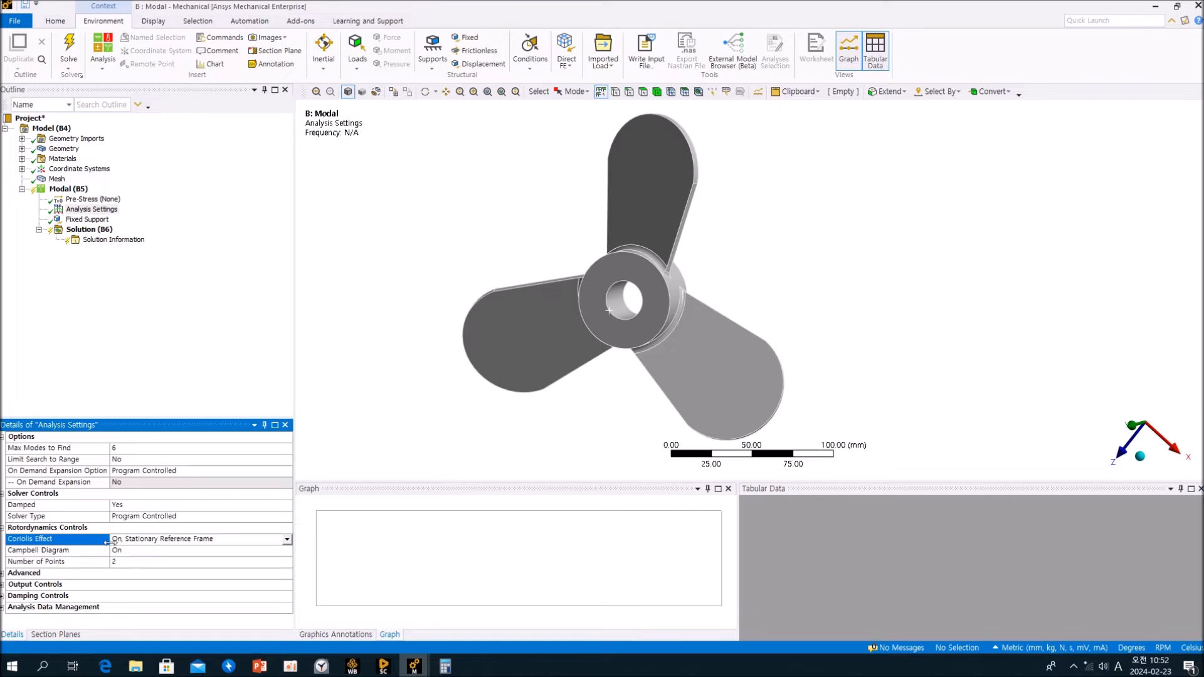
click(193, 359)
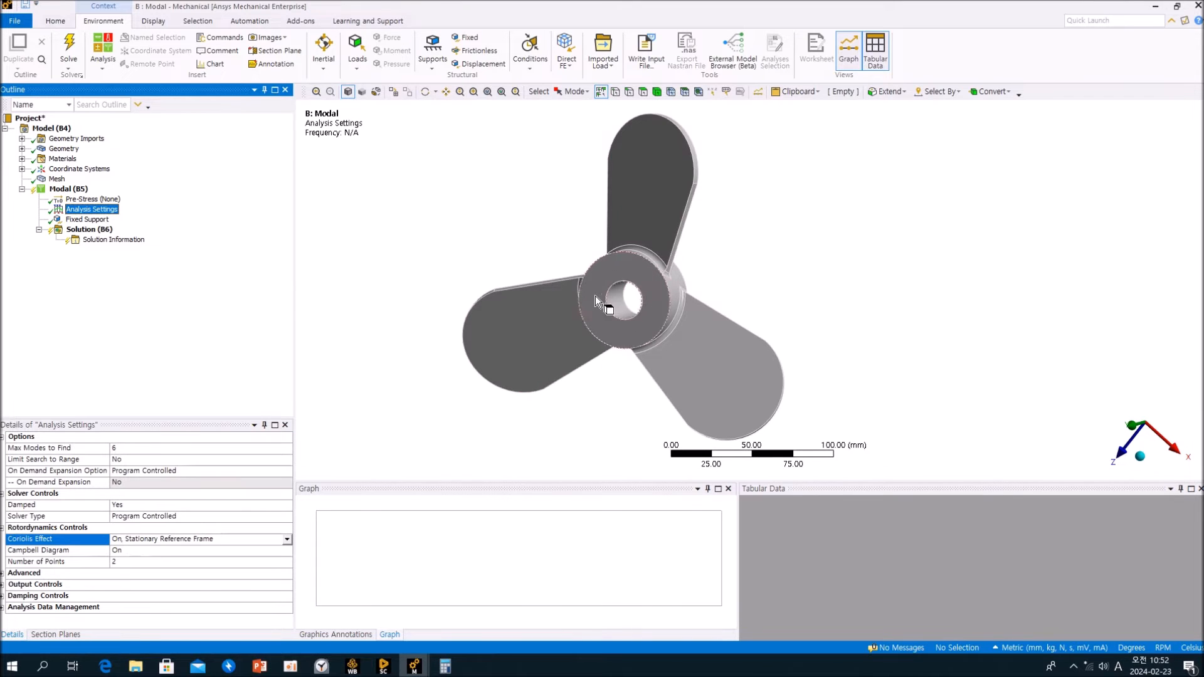
mouse_move(648, 302)
middle_down()
mouse_move(690, 284)
mouse_move(655, 297)
middle_up()
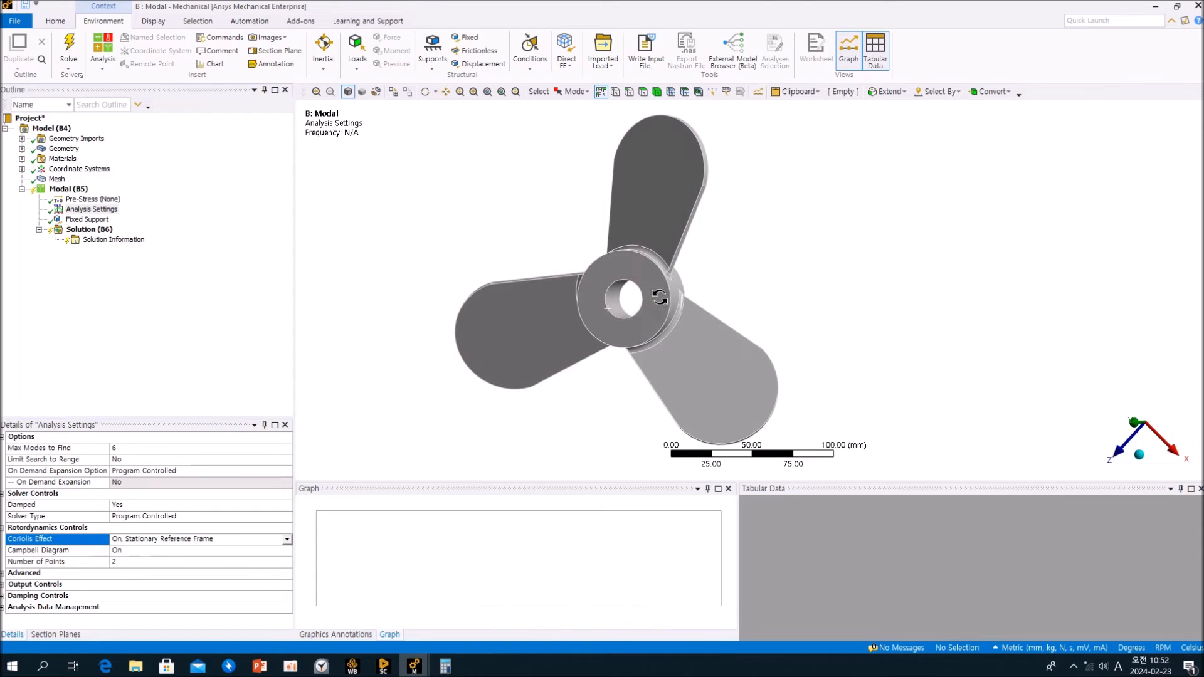
Set the Campbell diagram's Number of Points to 5 in the modal analysis settings
scroll(675, 315, up, 4)
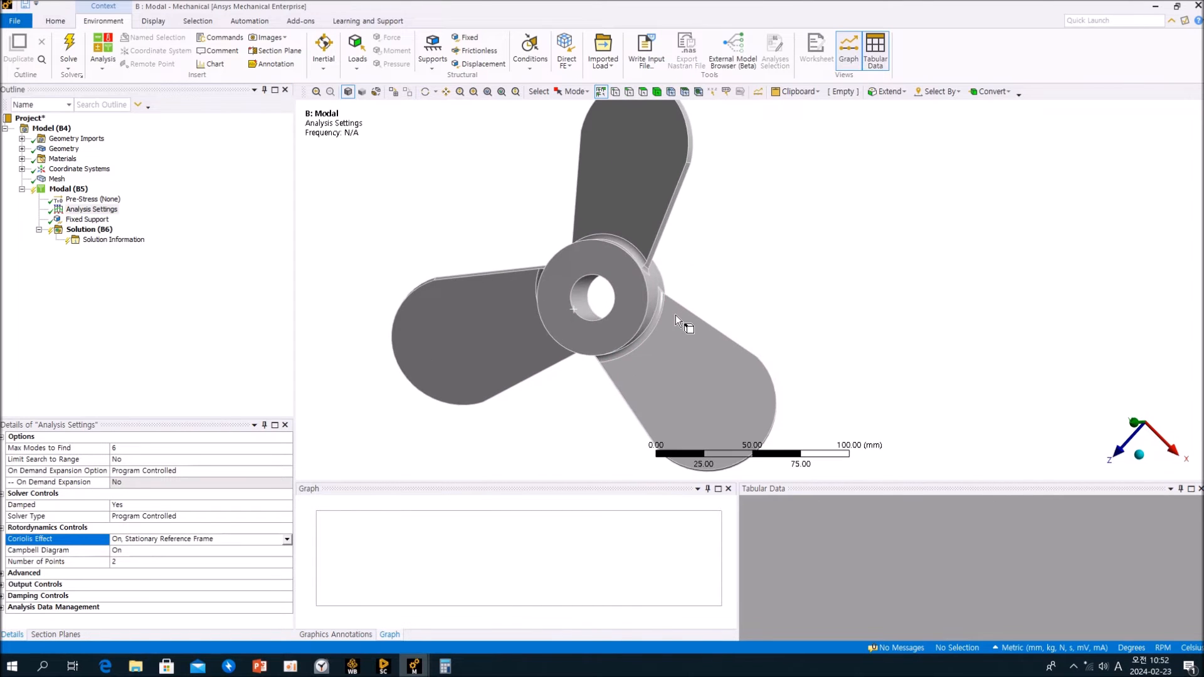
scroll(676, 315, down, 5)
middle_drag(676, 314, 638, 326)
click(178, 351)
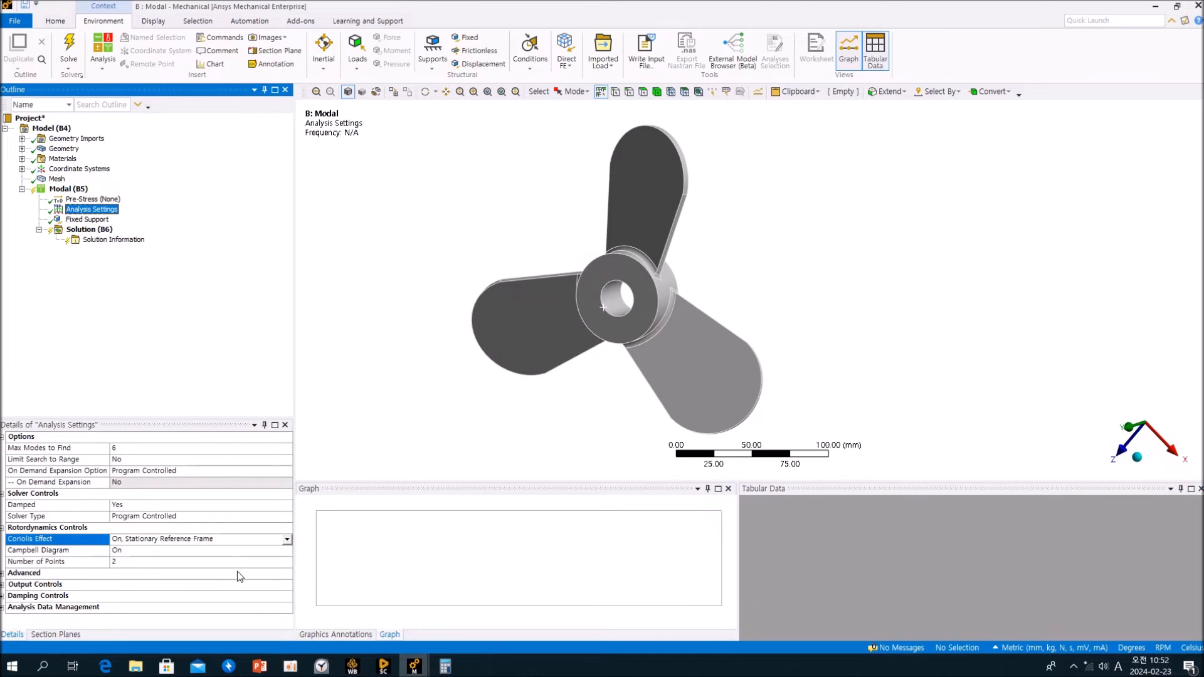
click(134, 562)
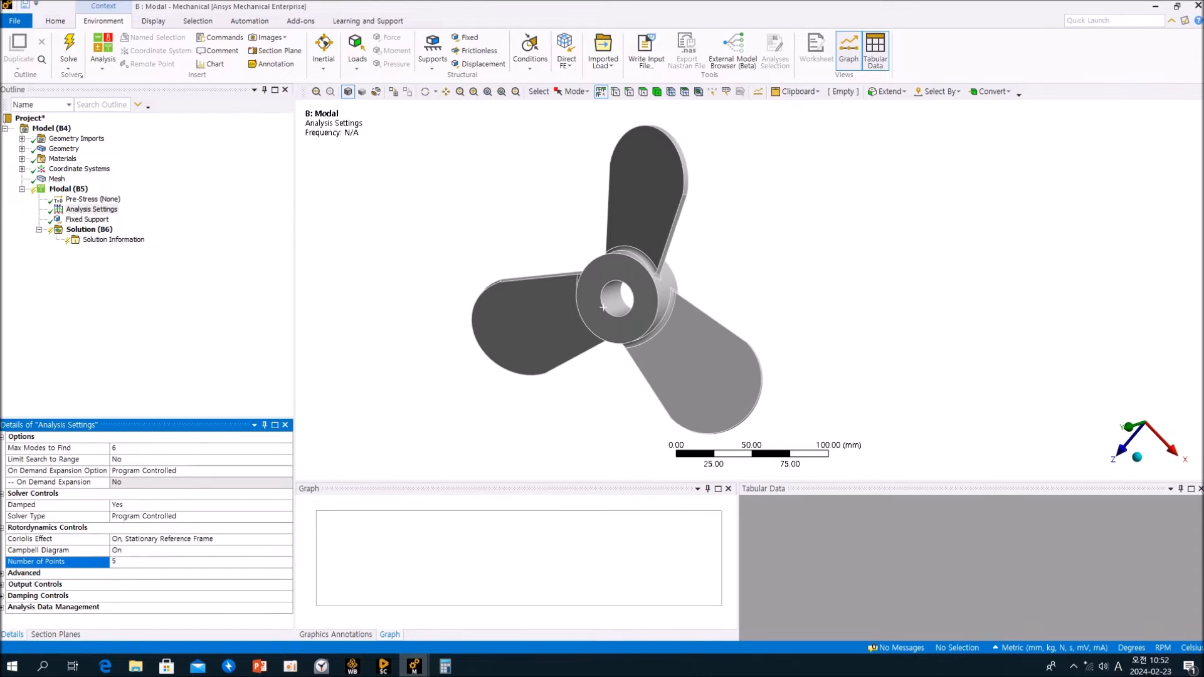
click(181, 392)
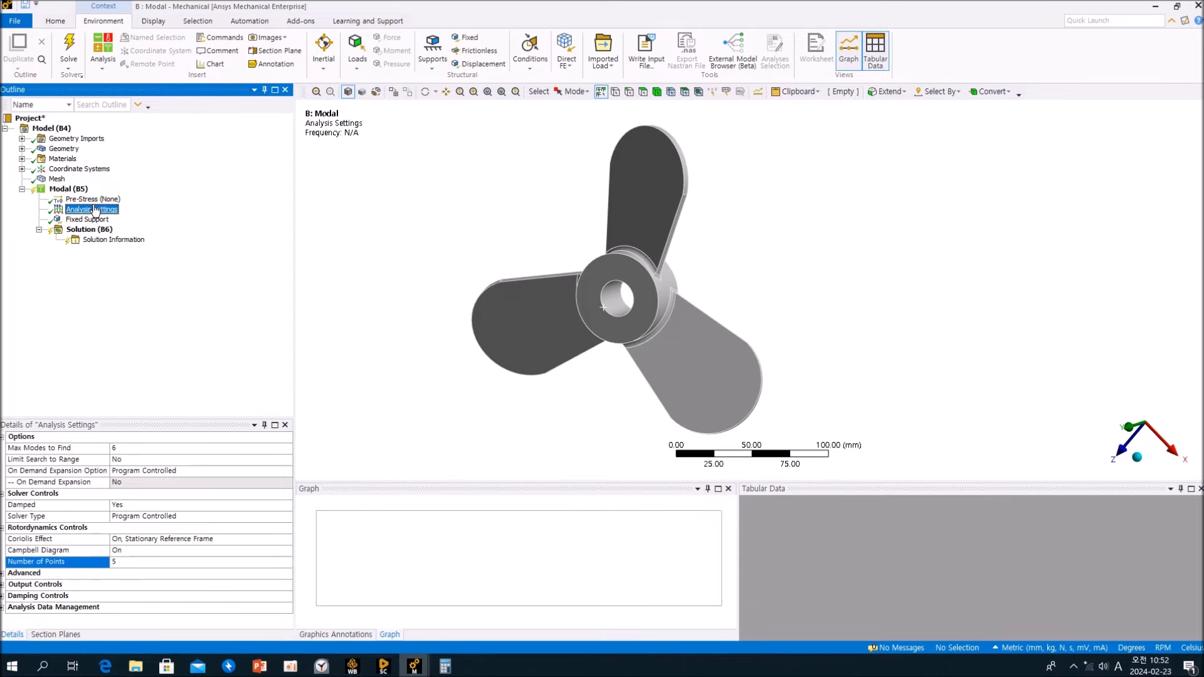
Add a Rotational Velocity load on all bodies, with its axis defined by the cylindrical bore face of the hub
click(322, 68)
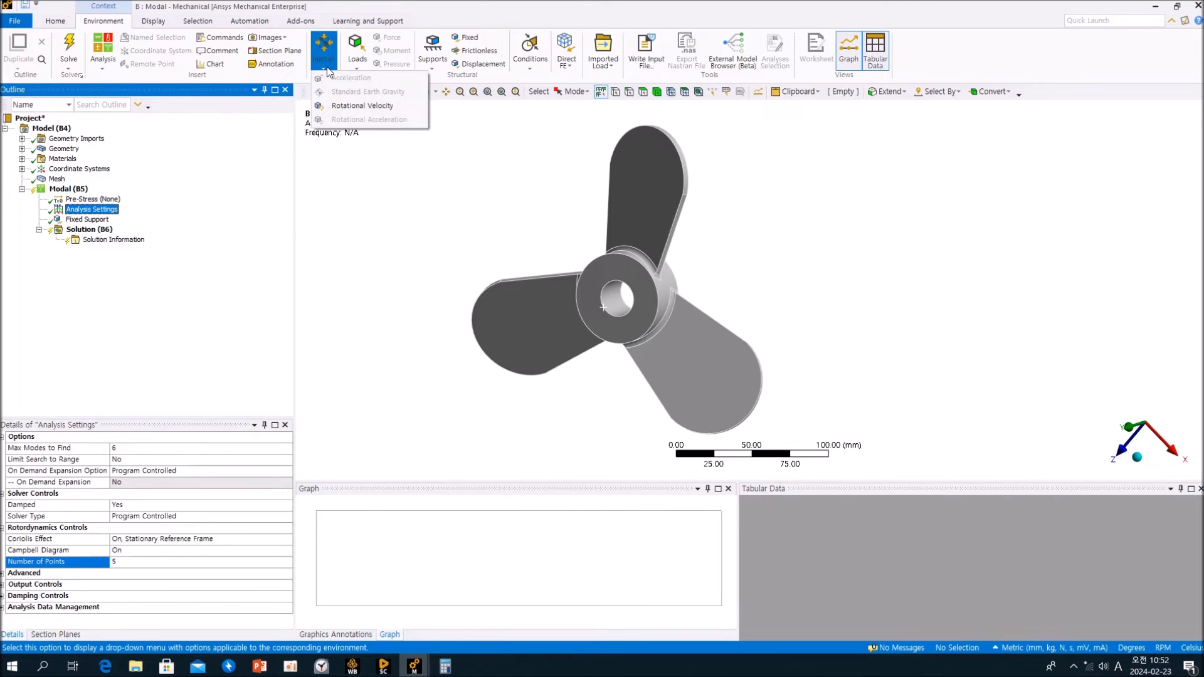
click(344, 111)
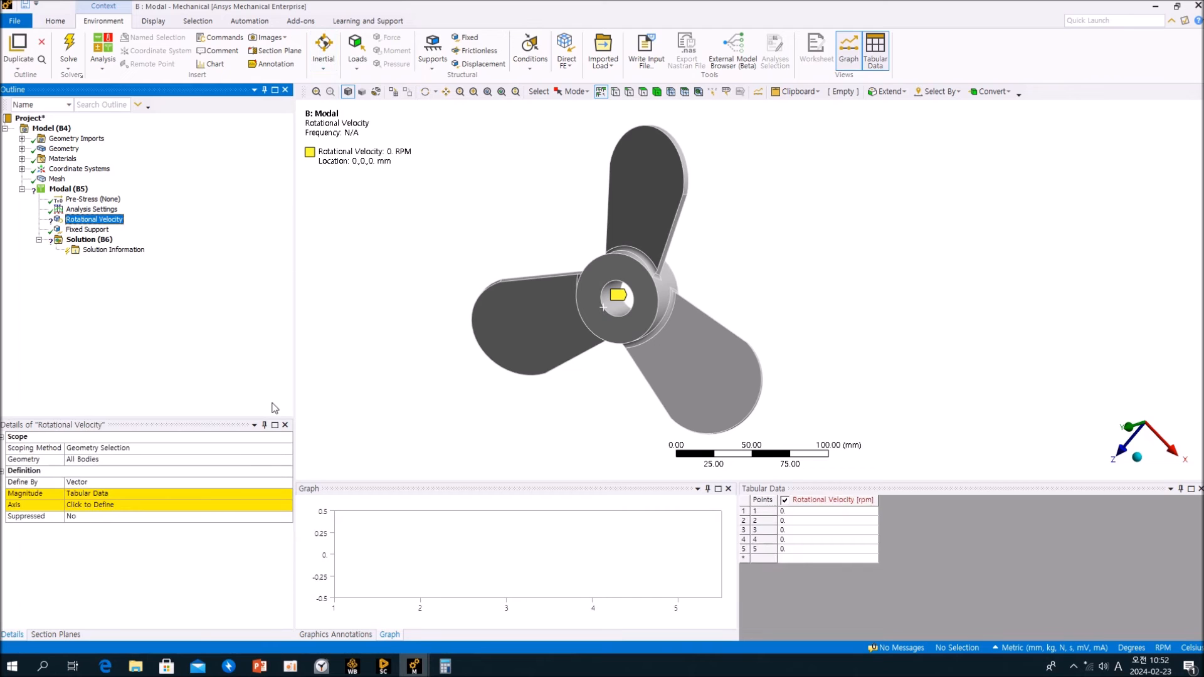
click(199, 504)
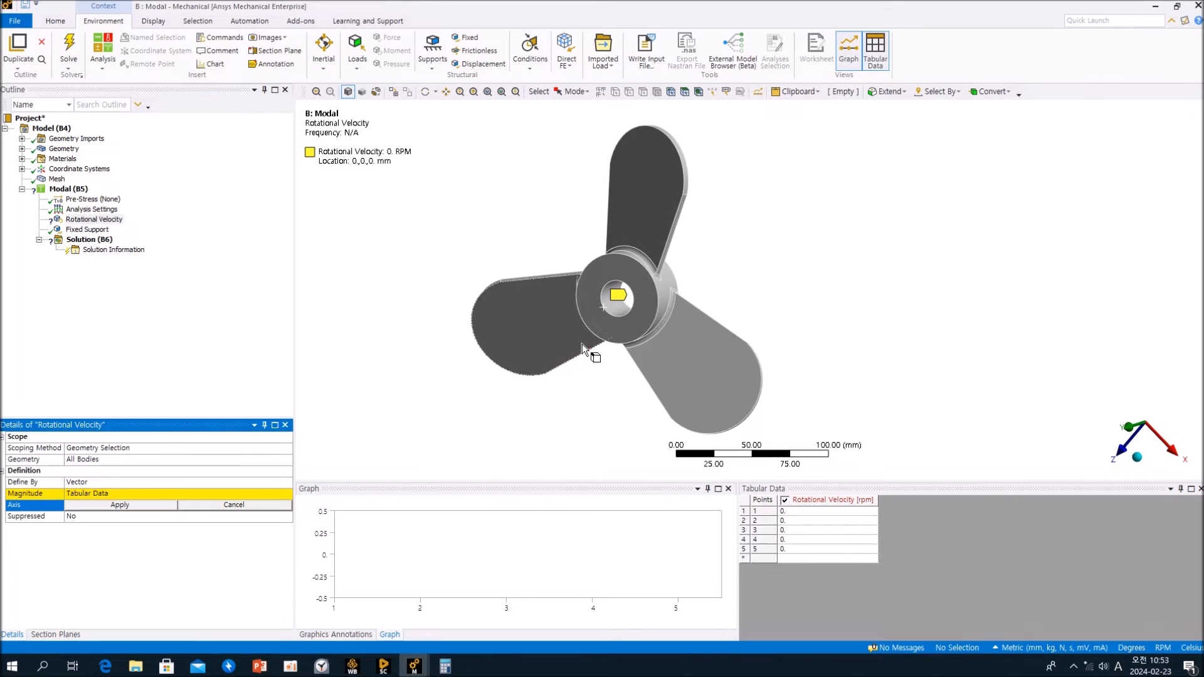
click(614, 308)
click(139, 505)
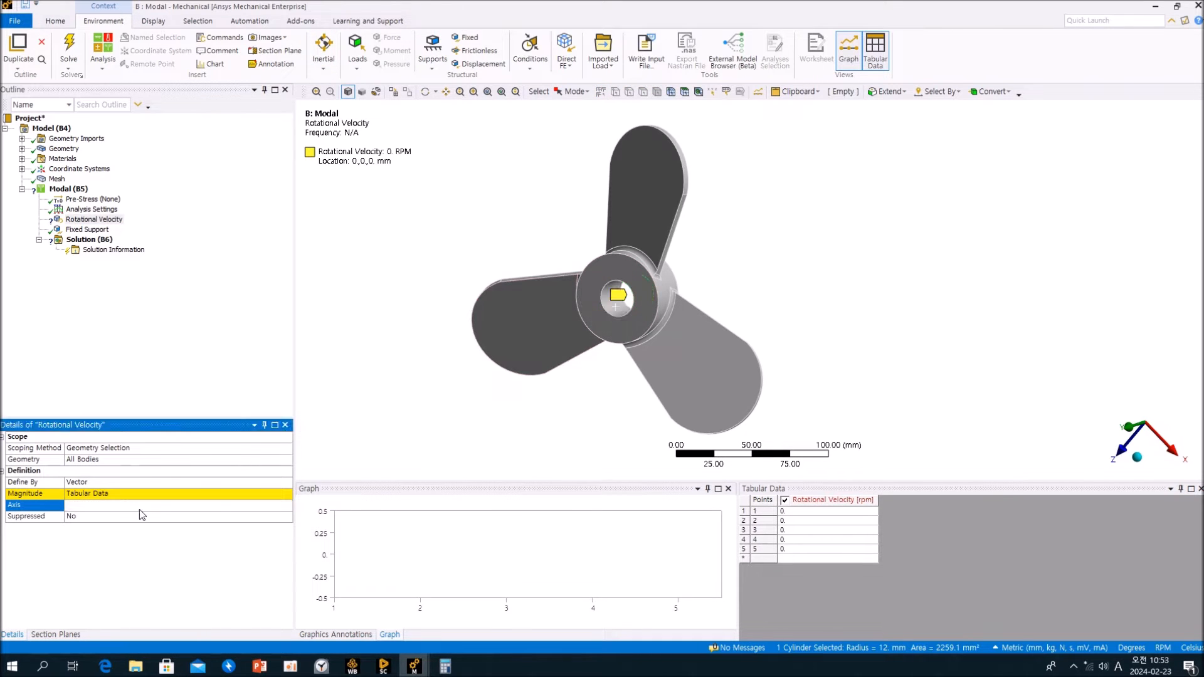
Enter rotational velocities of 1000, 5000, 10000, 20000 and 30000 rpm for points 1 to 5
click(808, 513)
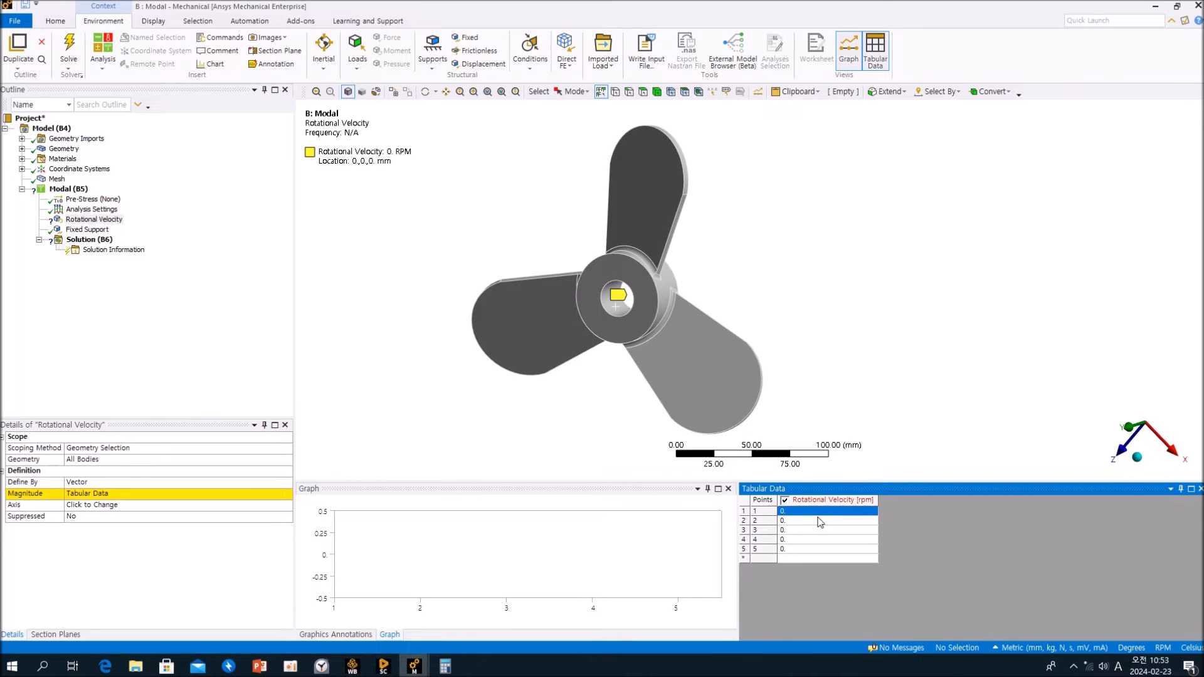
text(5000)
key(Return)
text(5000)
key(Return)
text(100)
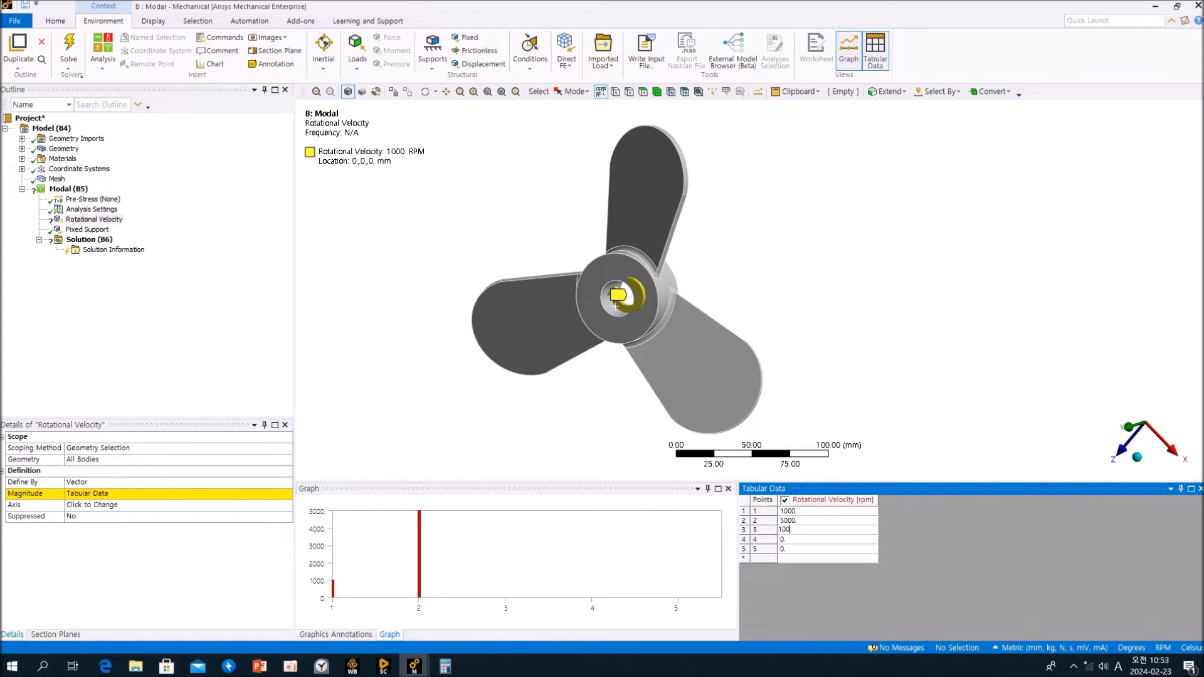
text(0)
key(Return)
key(Up)
text(10000)
key(Return)
text(20)
key(Return)
text(3000)
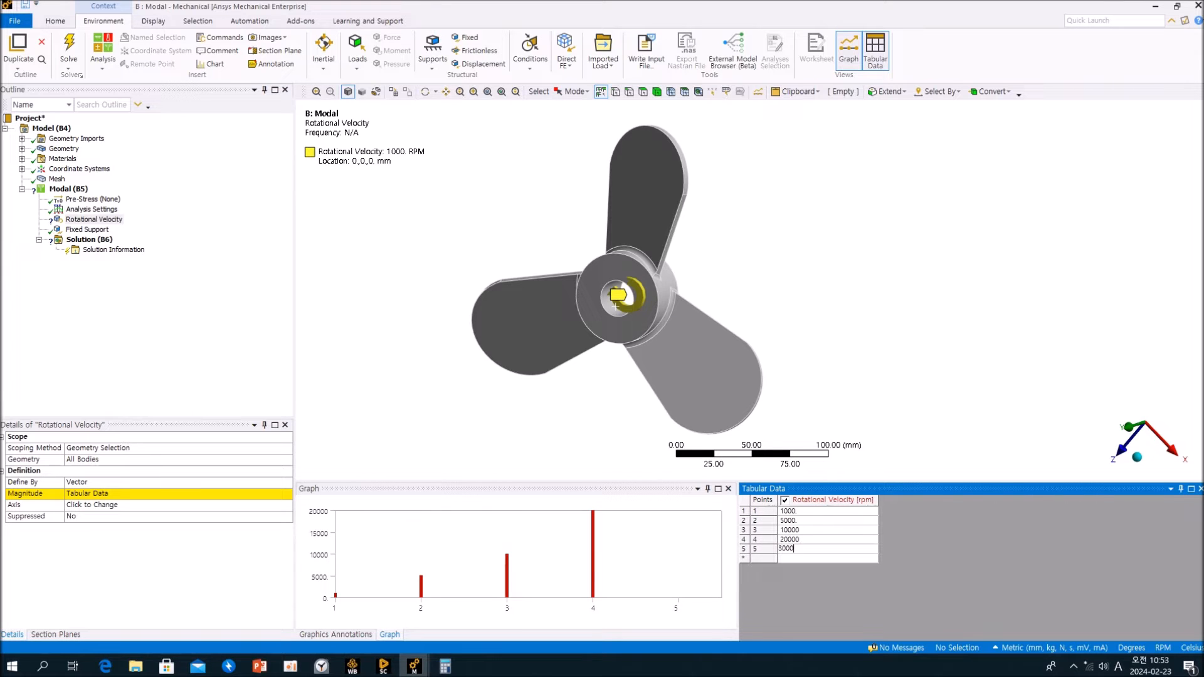
text(0)
key(Return)
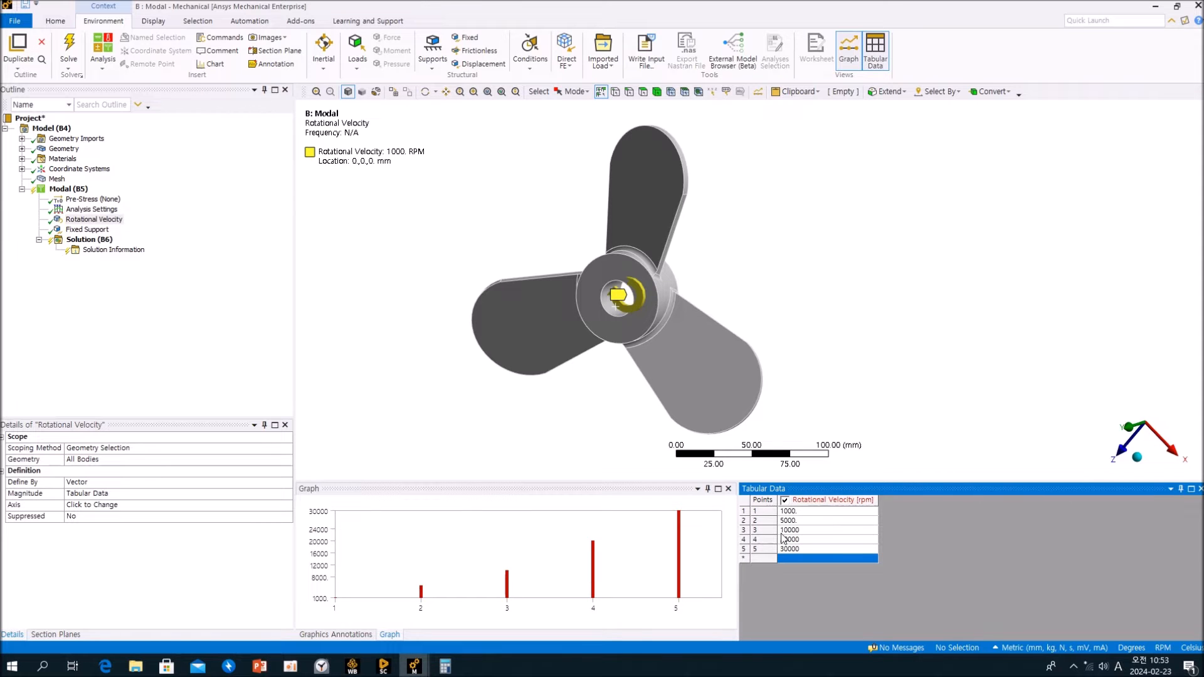
Solve the modal analysis with the rotational velocity load
middle_drag(640, 333, 756, 339)
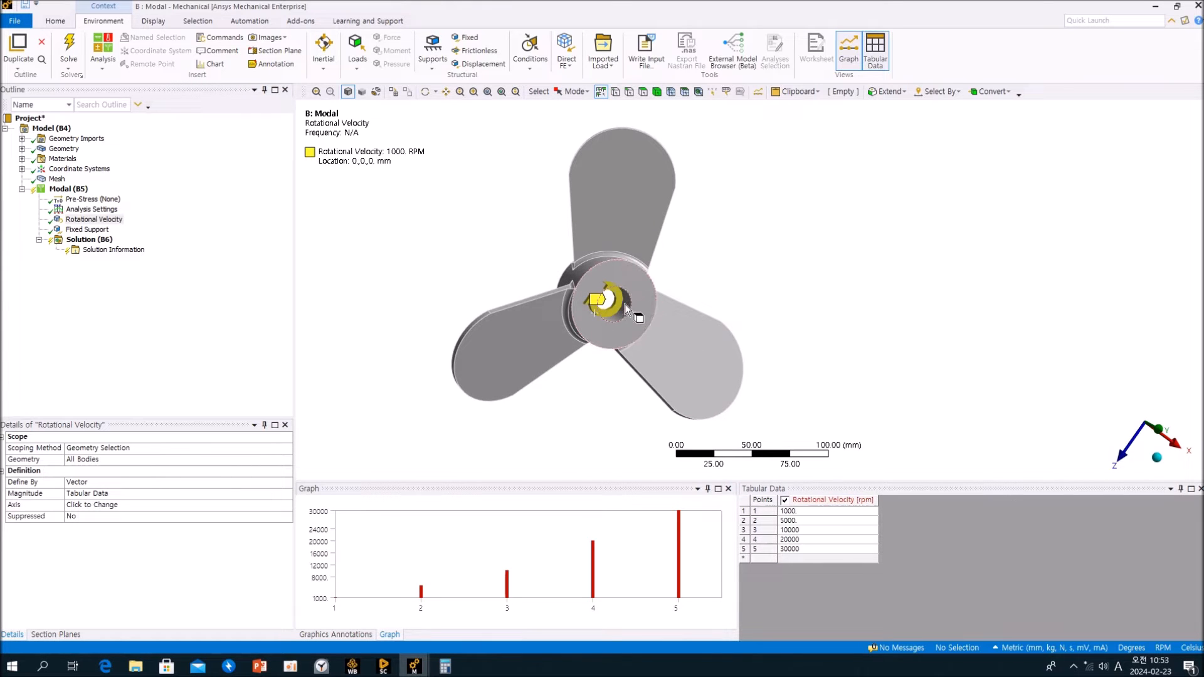
click(180, 318)
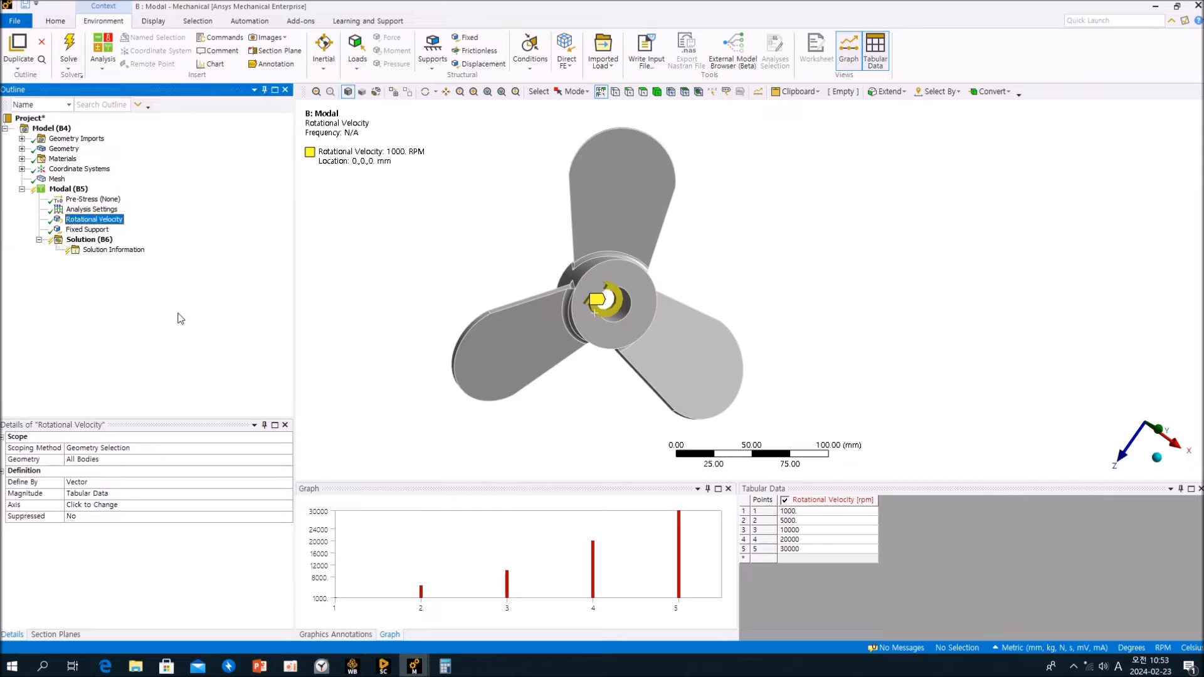
click(91, 242)
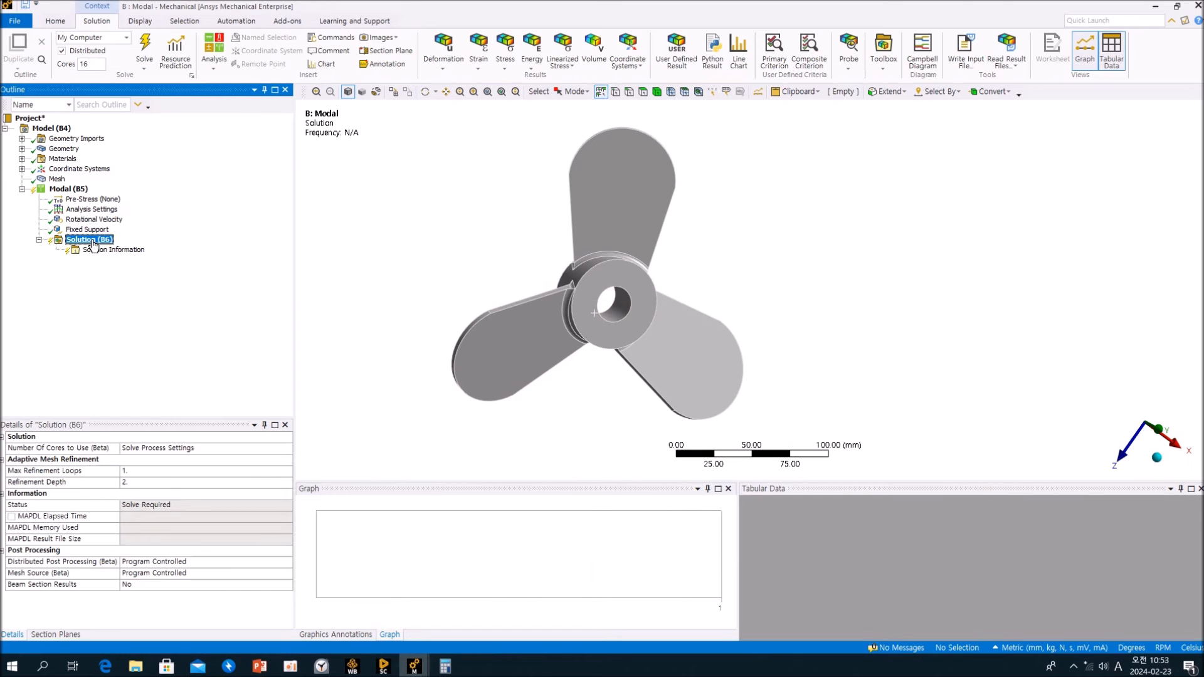
click(149, 49)
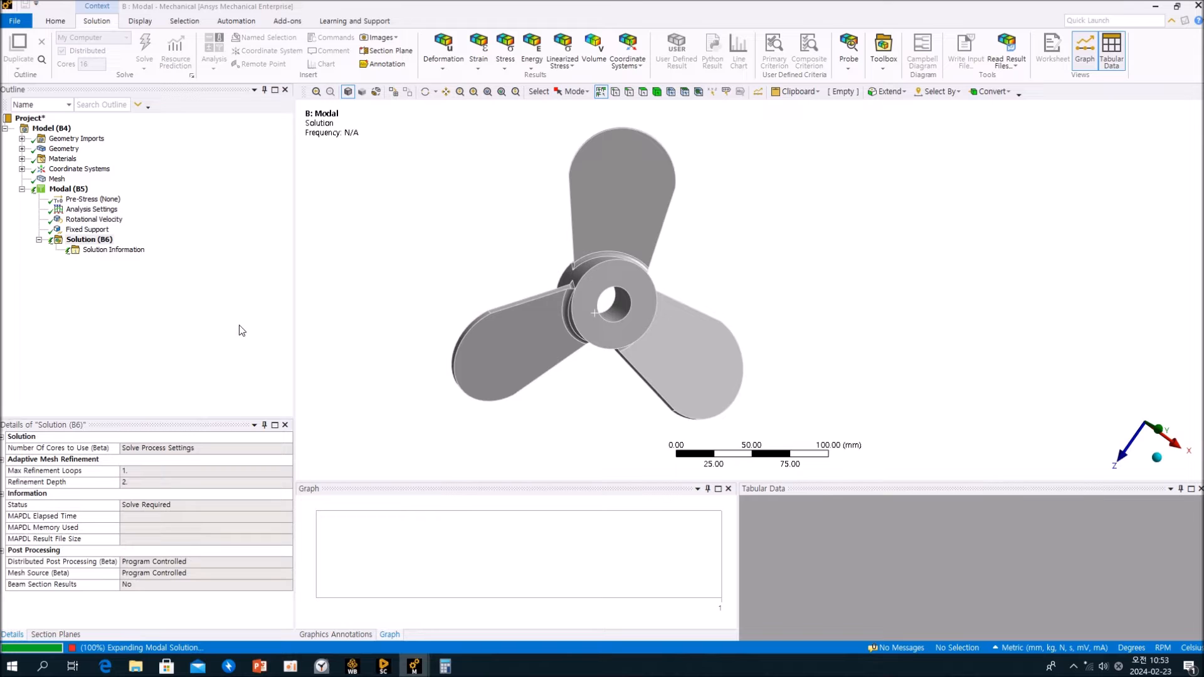
Create total deformation mode shape results for all solved sets in the frequency table and evaluate them
click(94, 219)
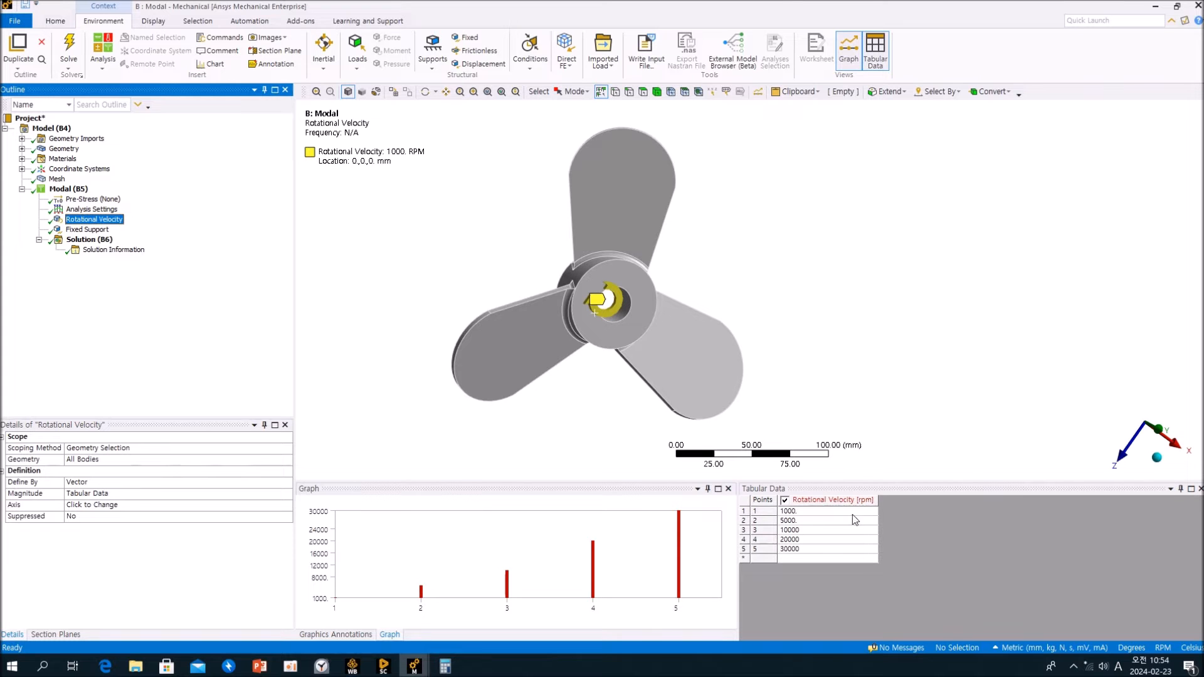
click(89, 239)
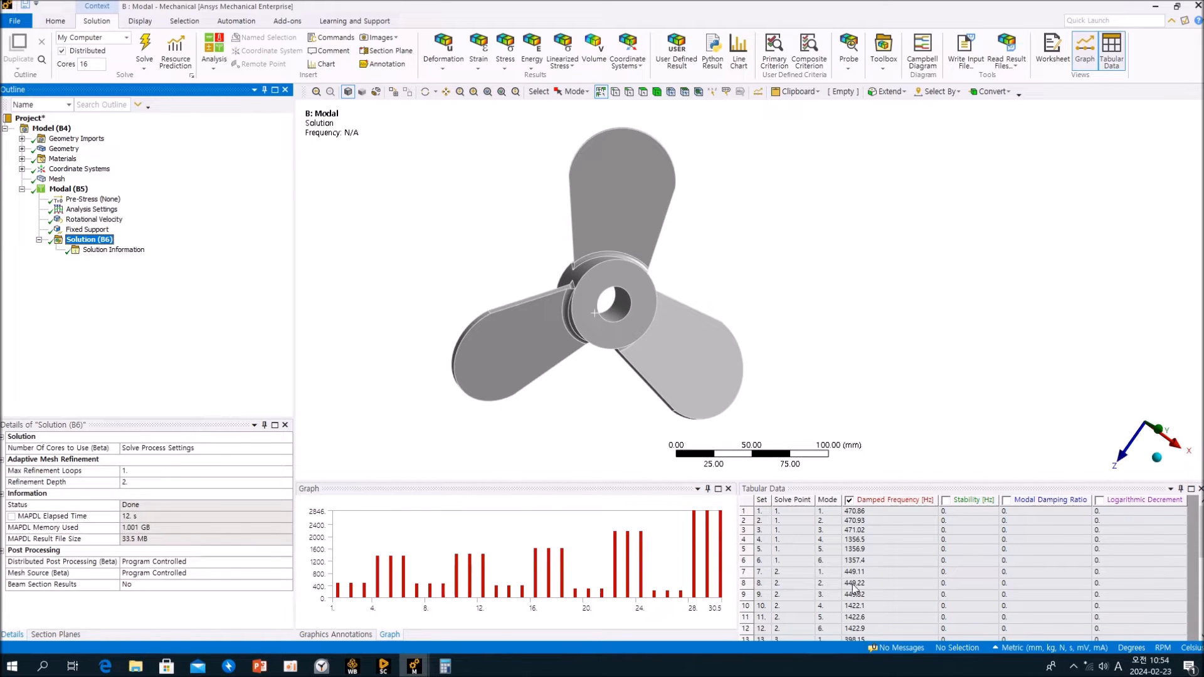
mouse_move(1200, 515)
mouse_down()
mouse_move(1202, 583)
mouse_move(1201, 511)
mouse_up()
click(748, 501)
right_click(747, 503)
click(770, 524)
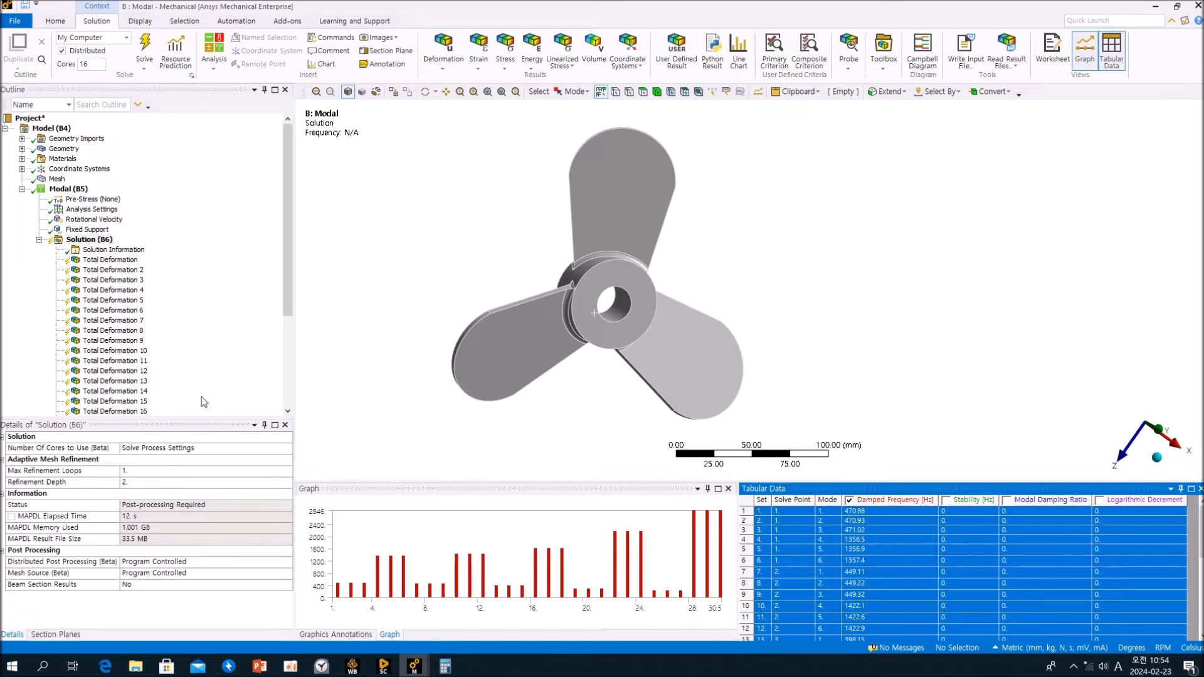
right_click(199, 283)
click(217, 298)
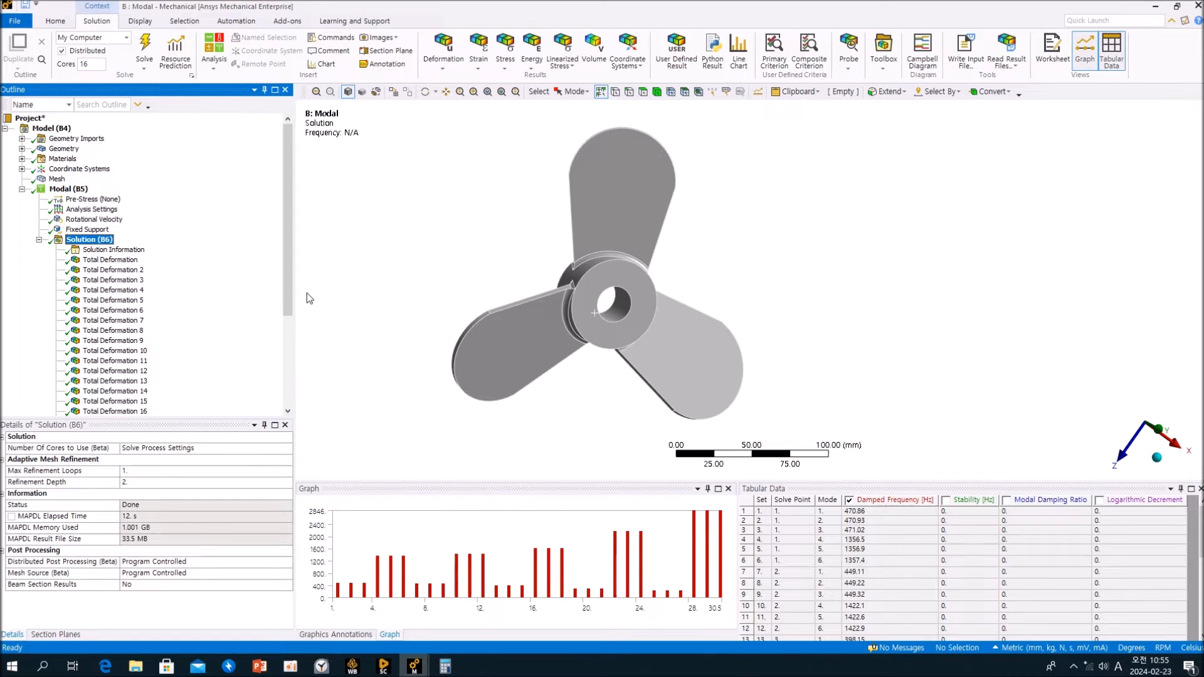
Animate the Total Deformation result of set 1, examine the mode shape, and stop the animation
click(130, 261)
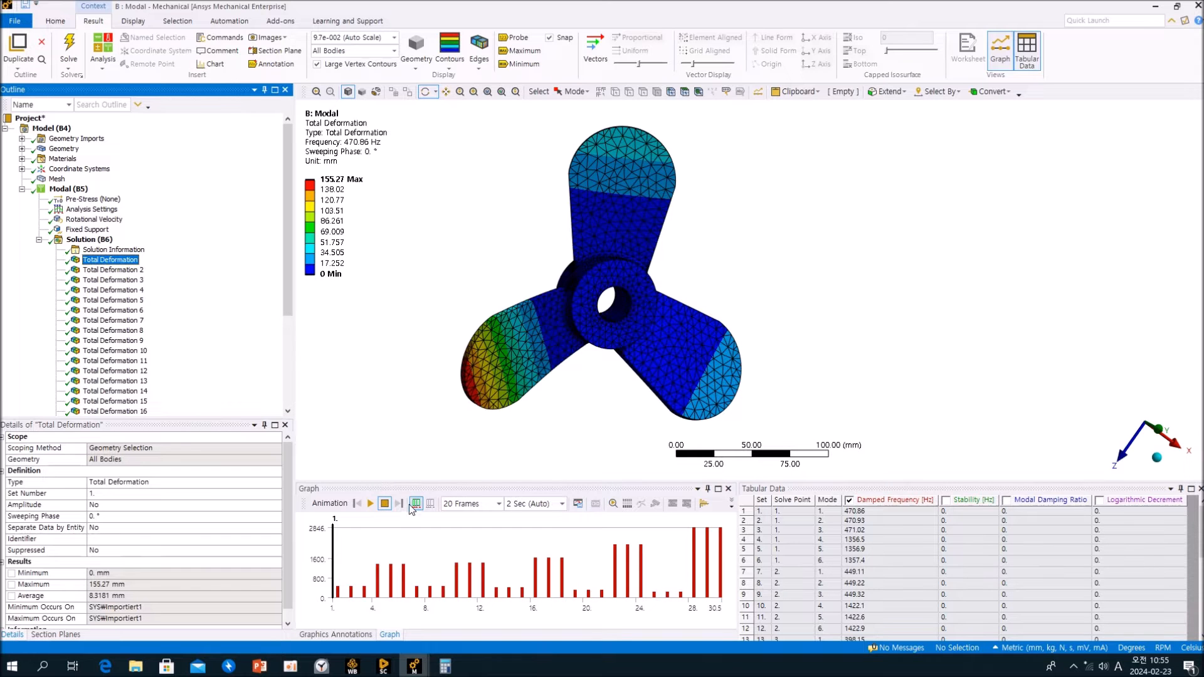
click(375, 507)
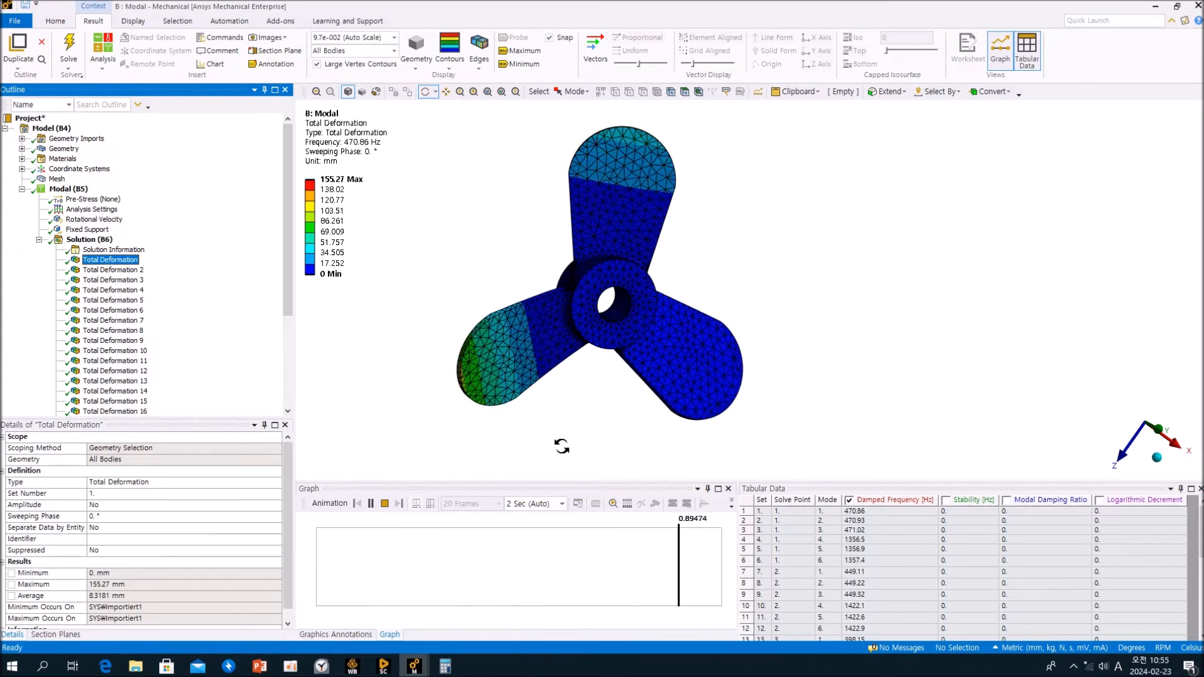
drag(605, 397, 580, 391)
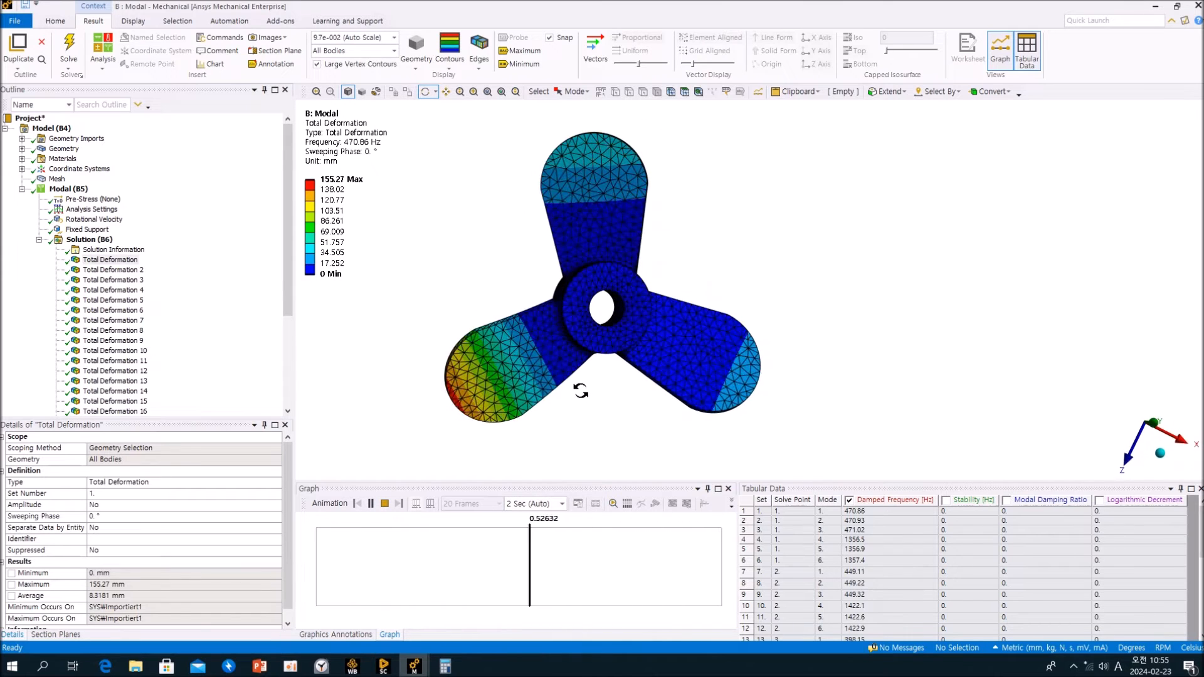
click(384, 502)
click(194, 280)
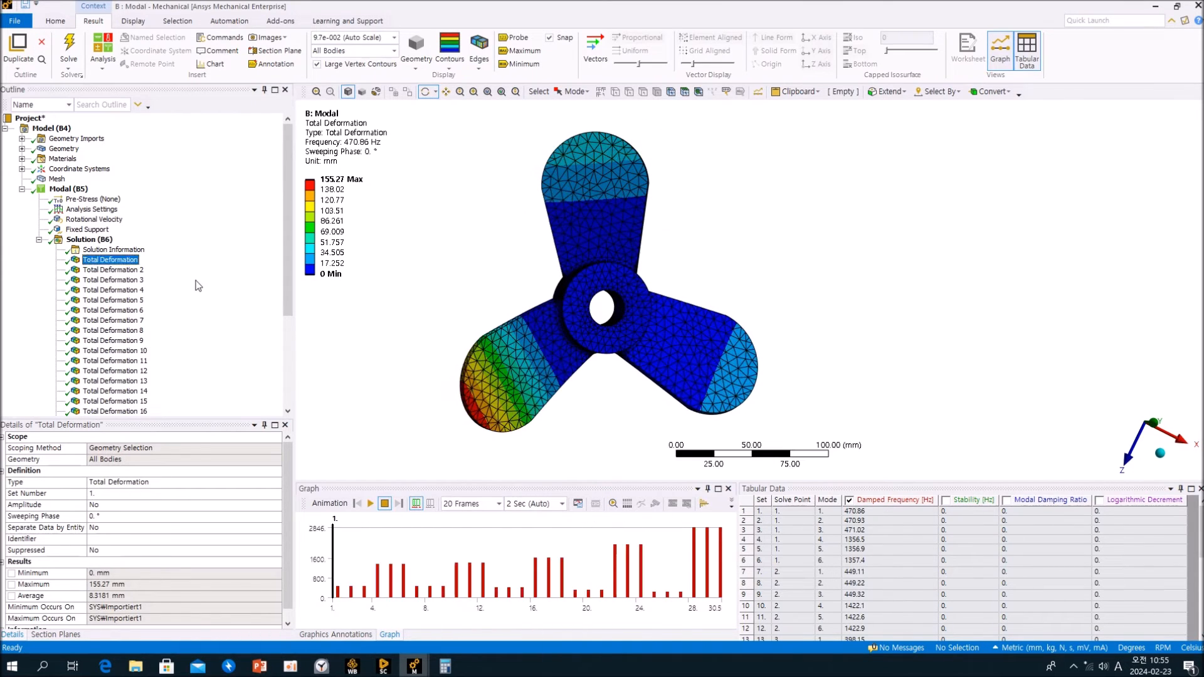
Play the animation of Total Deformation 2, examine the blade motion from another angle, and stop it
click(136, 271)
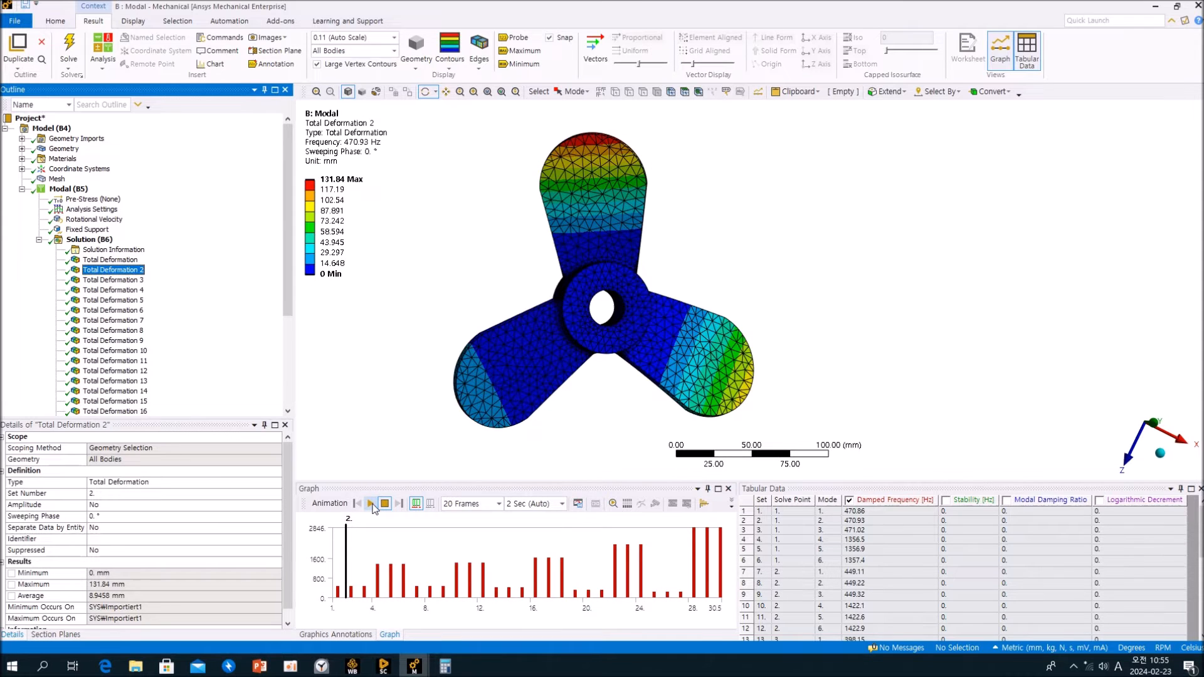
click(371, 503)
drag(583, 422, 652, 427)
click(371, 504)
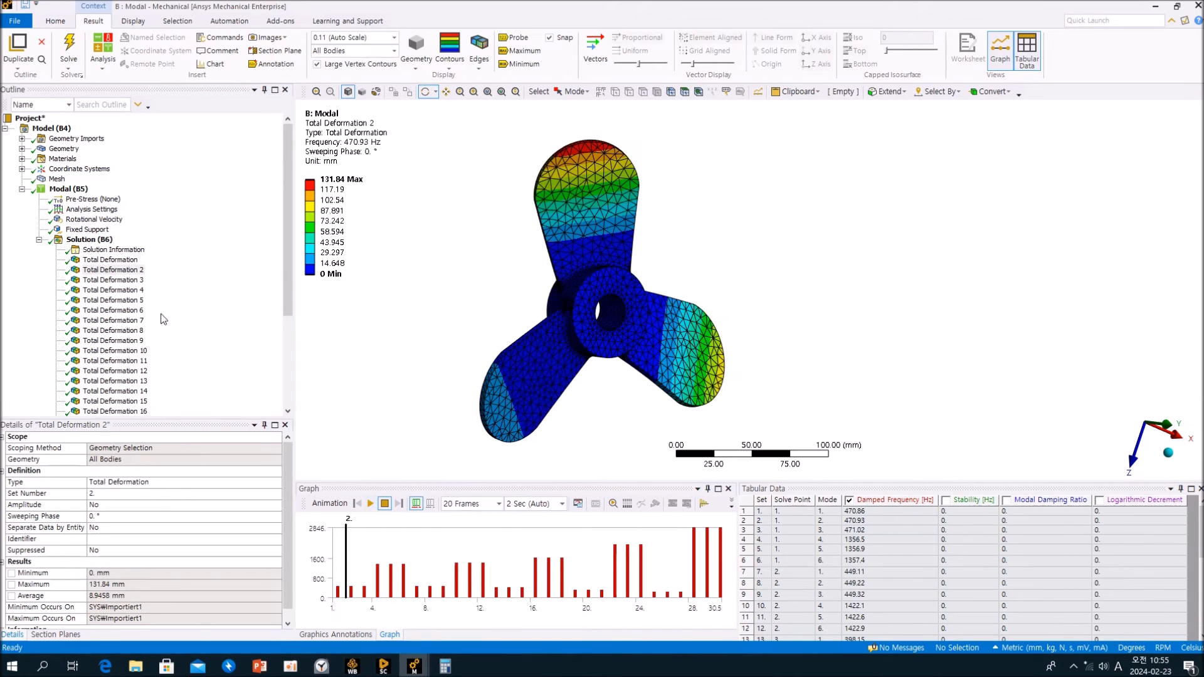
Animate Total Deformation 3 to examine the third mode shape, and stop the playback
click(131, 281)
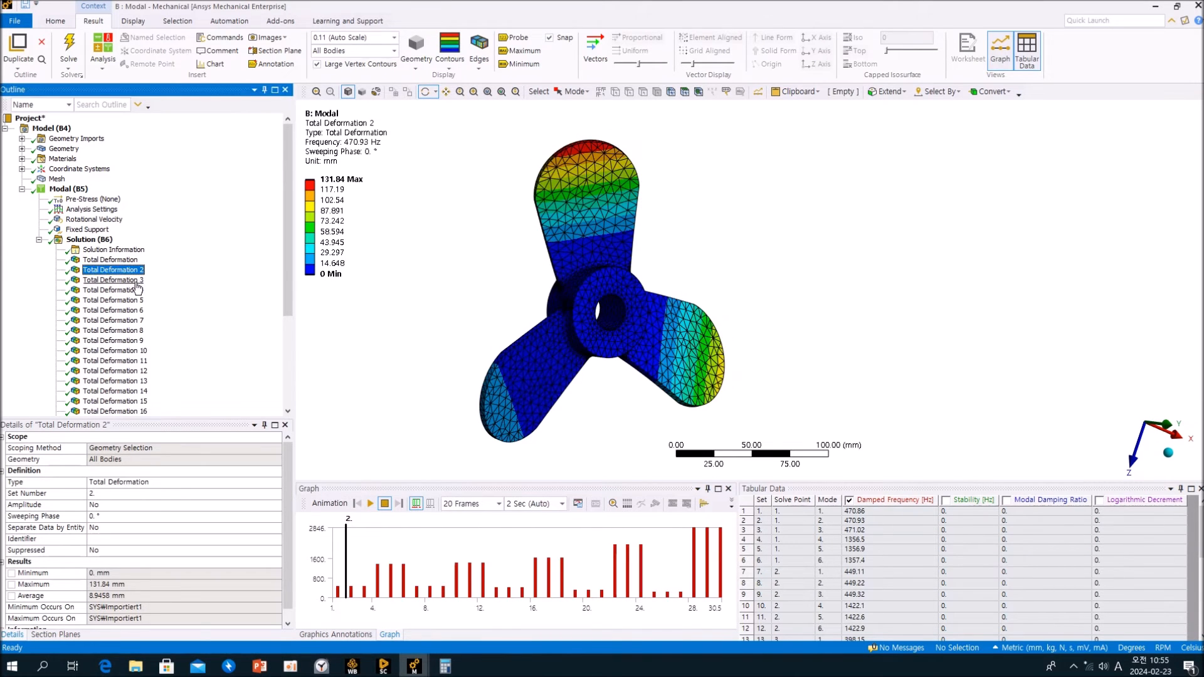
click(369, 503)
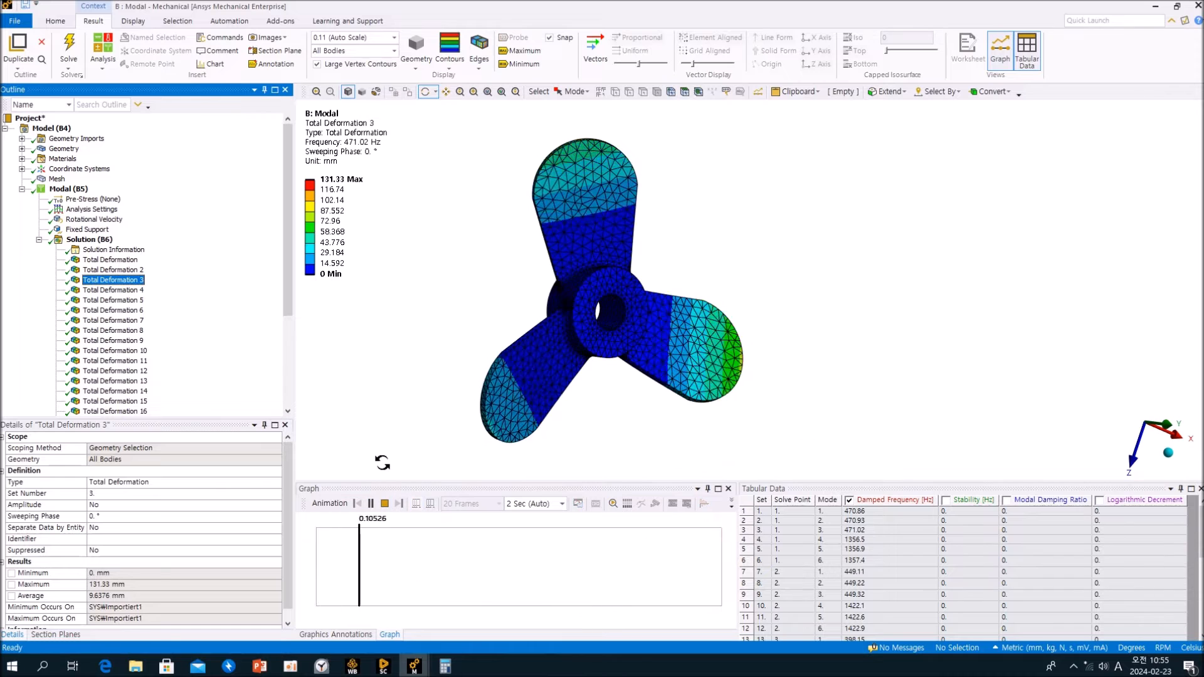
click(384, 504)
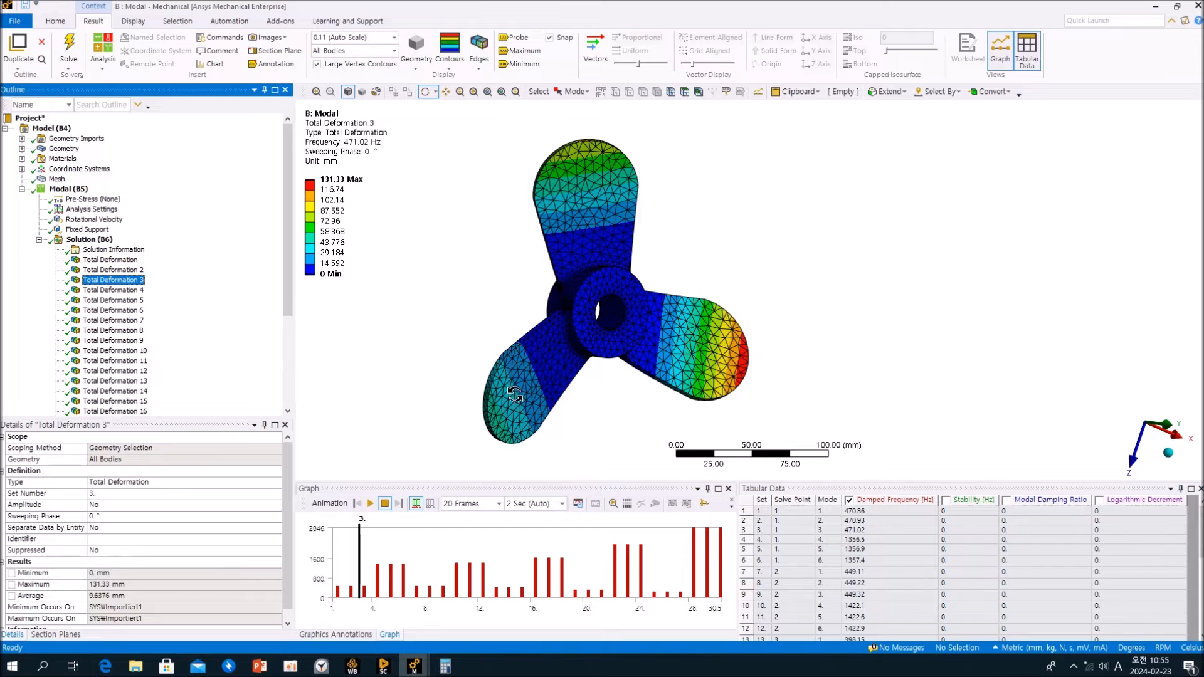
Animate Total Deformation 4, examine the blade motion of the fourth mode from the side, and stop the playback
click(133, 290)
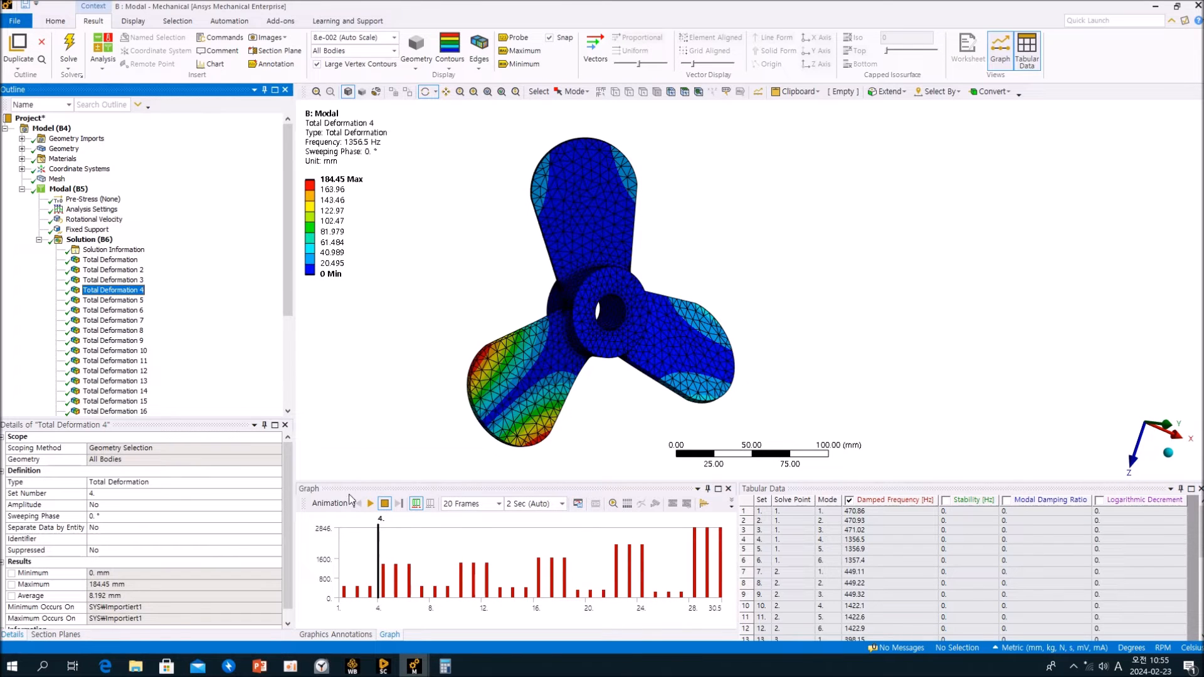
click(370, 504)
drag(501, 428, 568, 424)
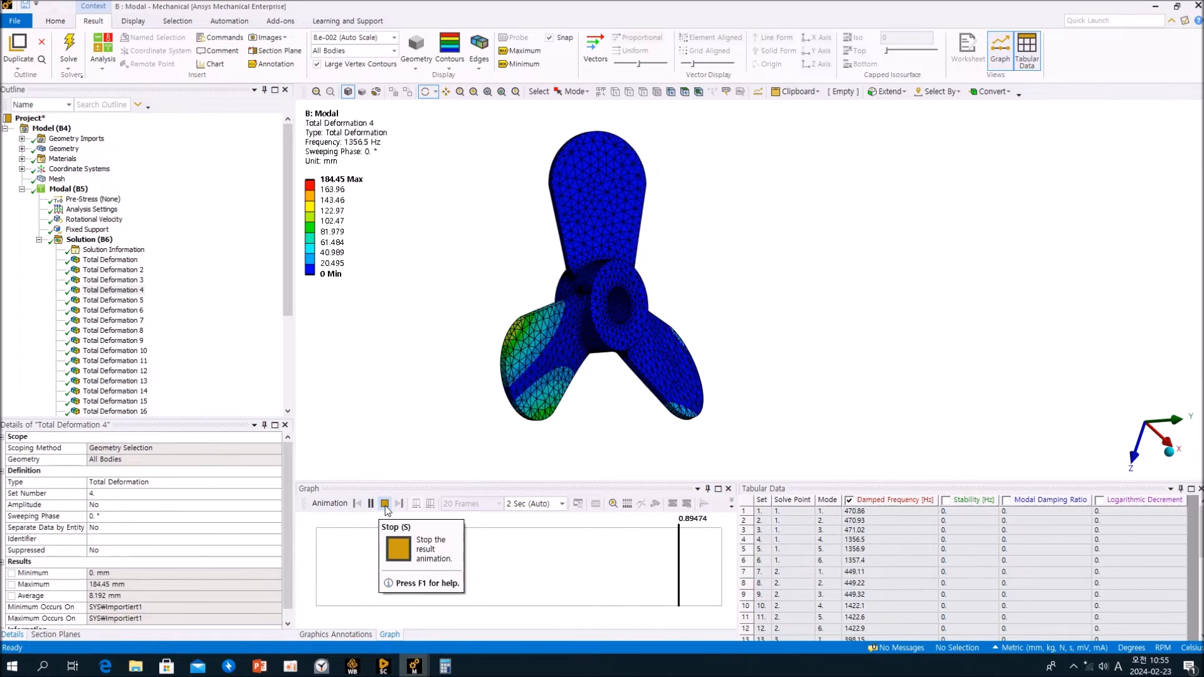
click(371, 503)
Play and stop the animation of Total Deformation 5 to examine the fifth mode shape
click(119, 300)
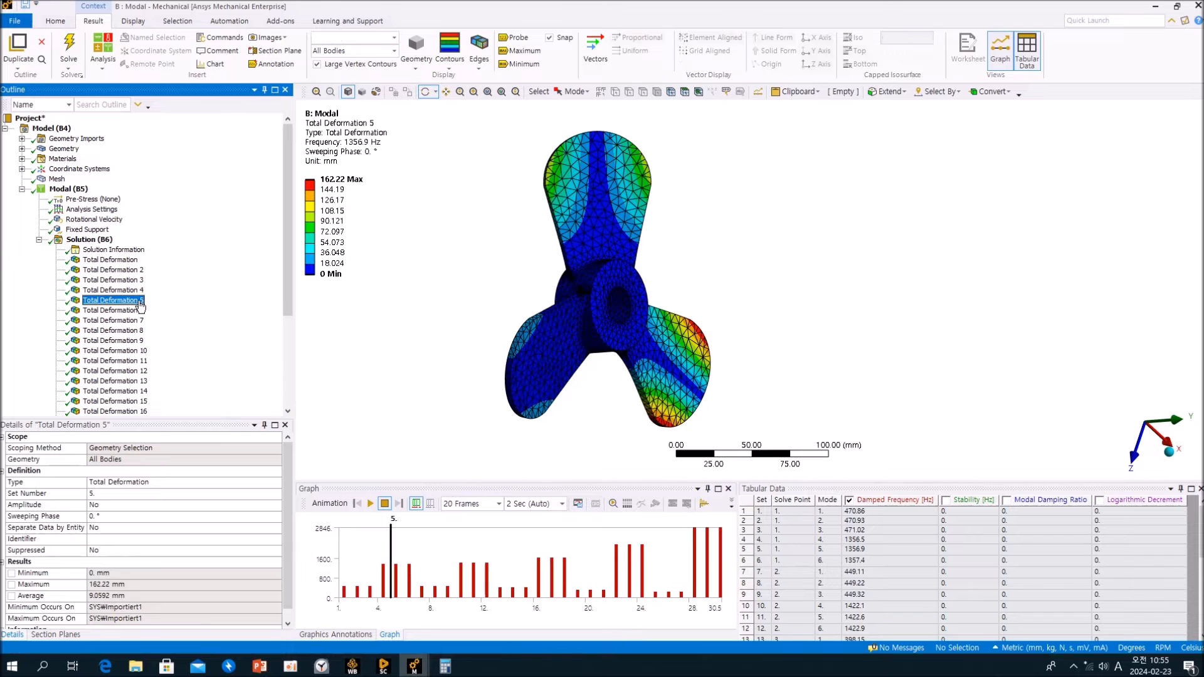
click(371, 505)
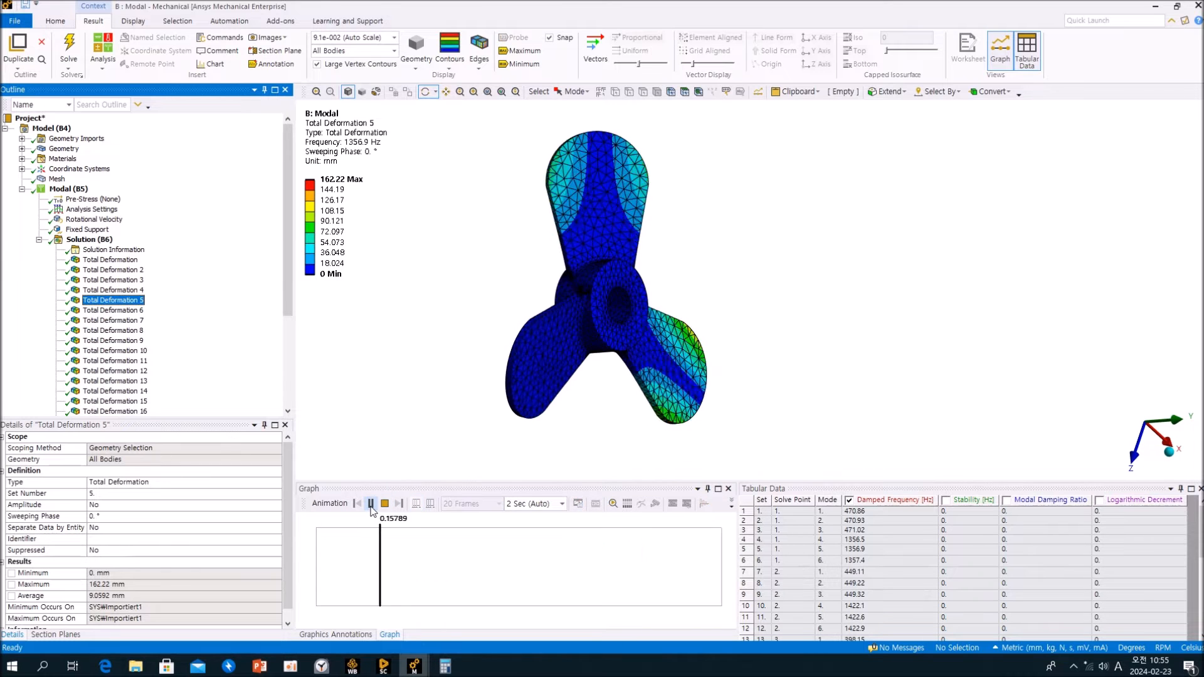
click(384, 503)
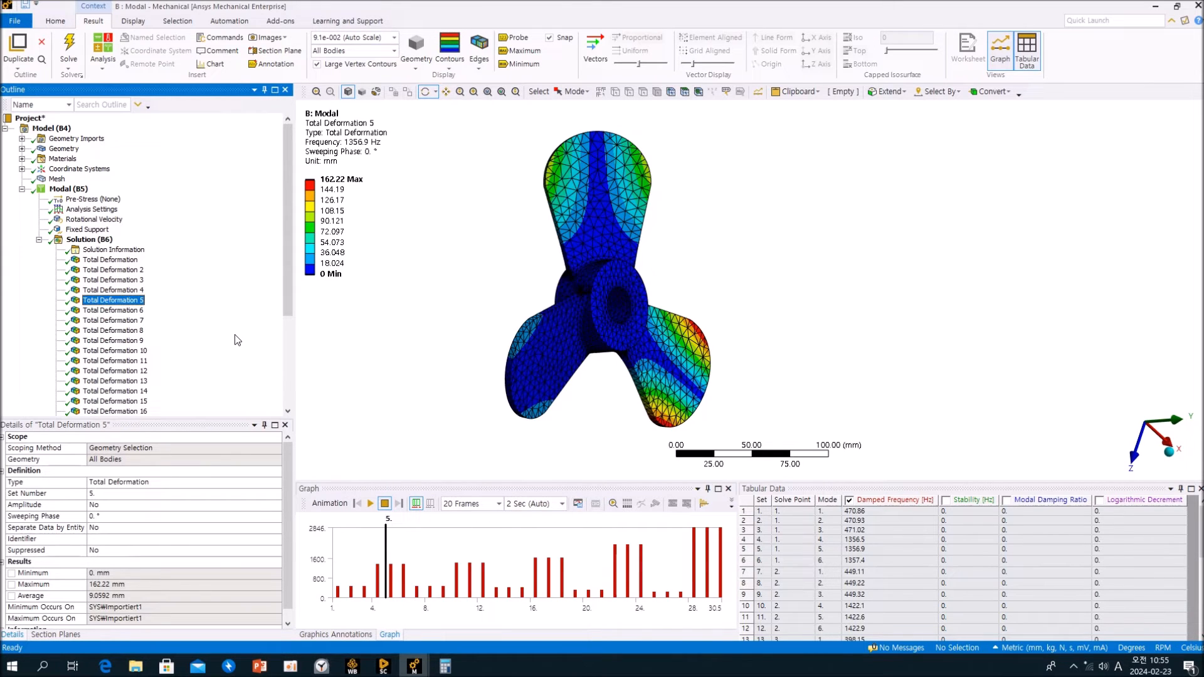
Animate the Total Deformation 30 mode shape and inspect the blades' motion from another angle
scroll(234, 340, down, 5)
click(129, 412)
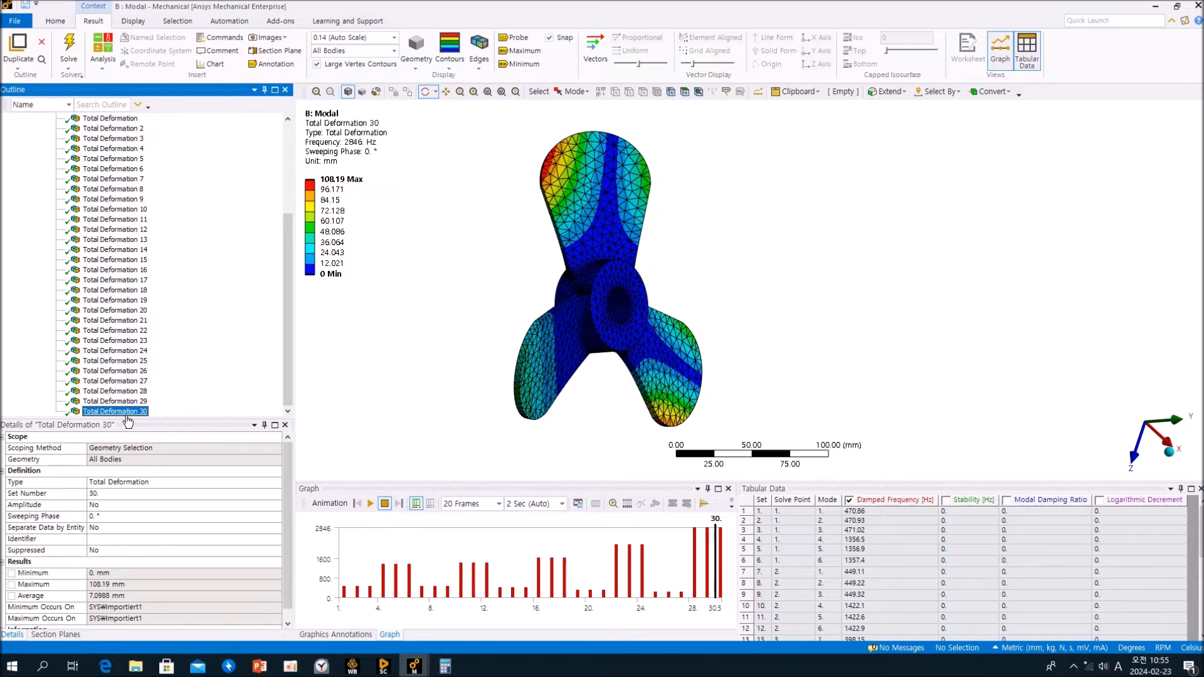
click(371, 505)
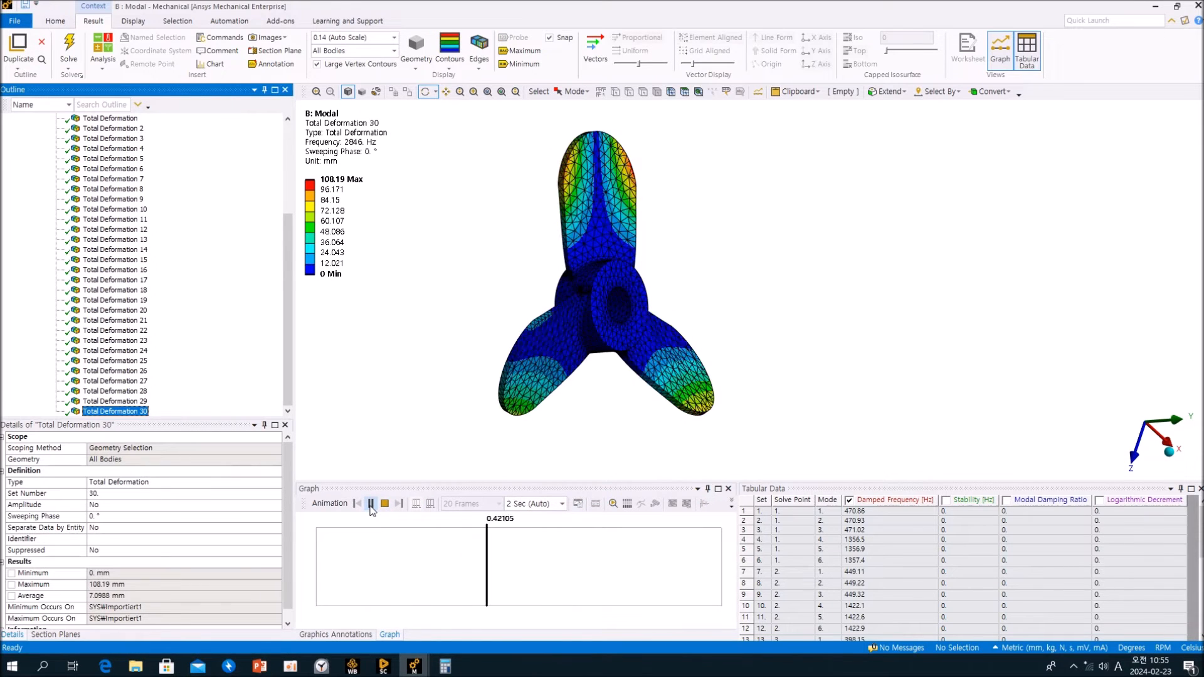
drag(478, 441, 680, 414)
drag(551, 376, 596, 315)
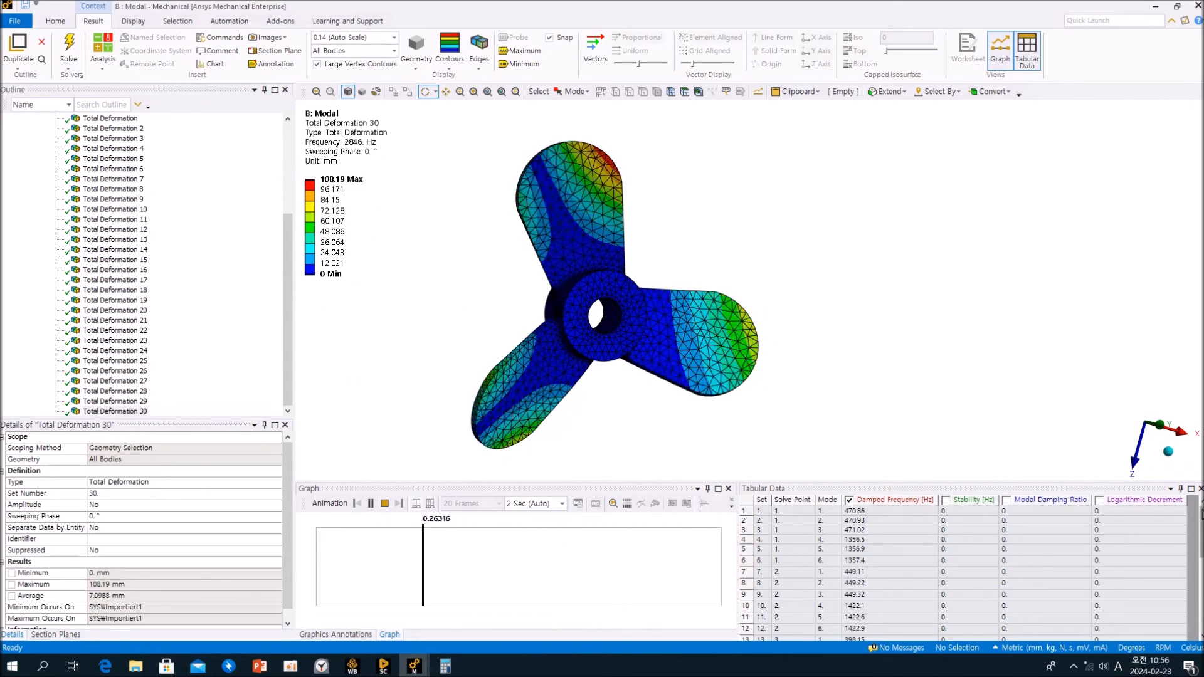
mouse_move(1201, 533)
mouse_down()
mouse_move(1201, 609)
mouse_move(1201, 533)
mouse_up()
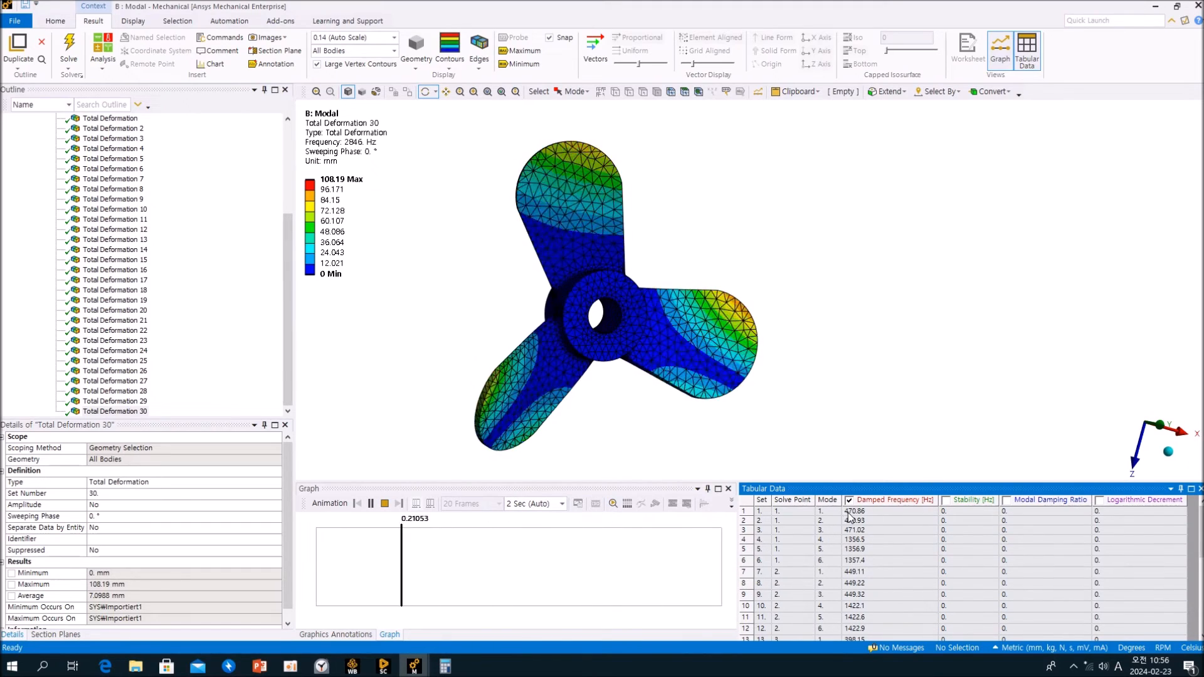
Display the first Total Deformation result of the modal solution and inspect it from another side
drag(281, 296, 281, 201)
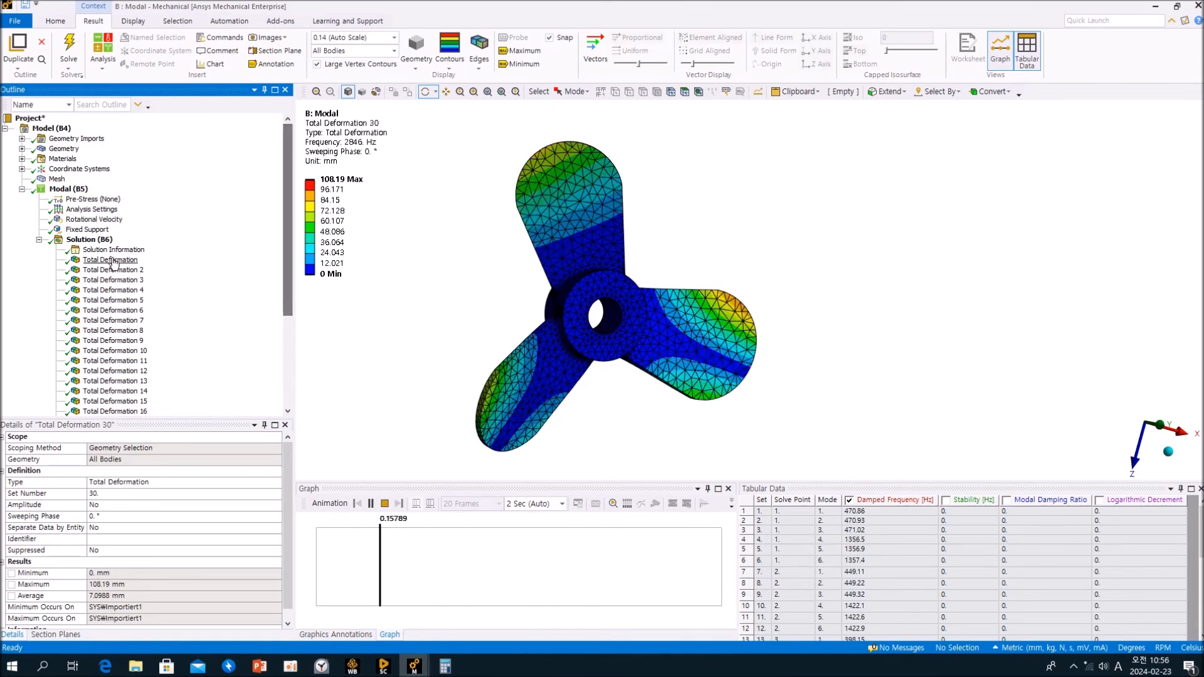
click(110, 258)
drag(779, 302, 526, 318)
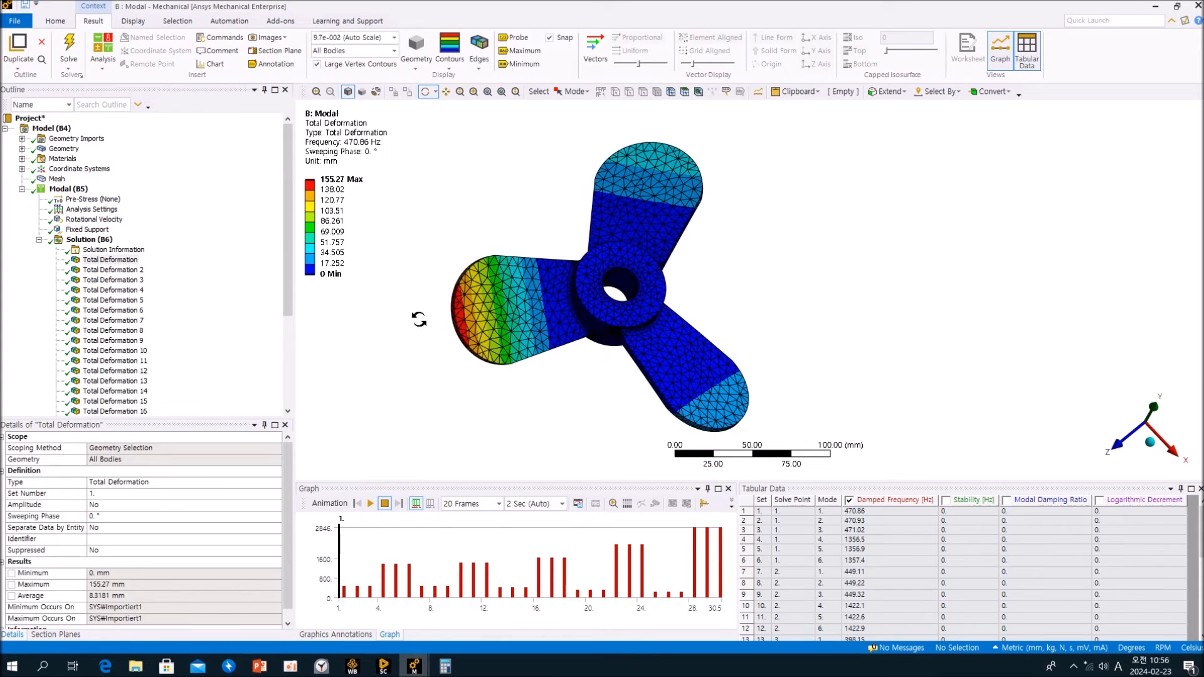
click(249, 324)
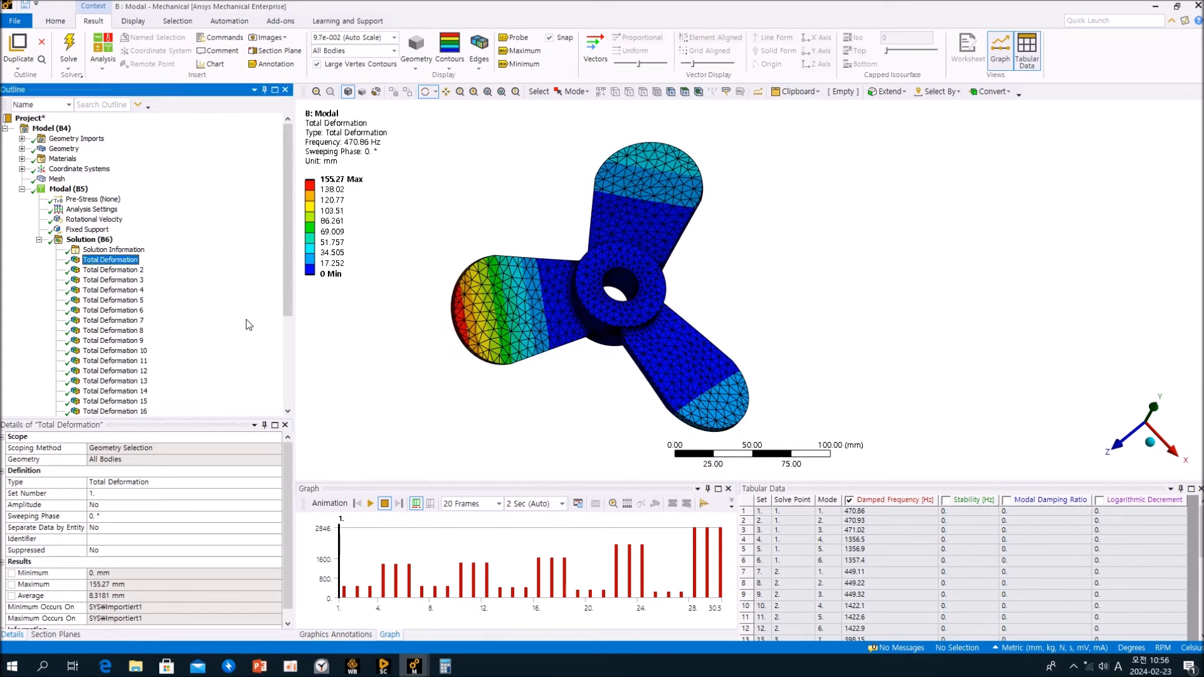
Insert a Campbell Diagram under the modal Solution and evaluate it
right_click(85, 240)
mouse_move(105, 253)
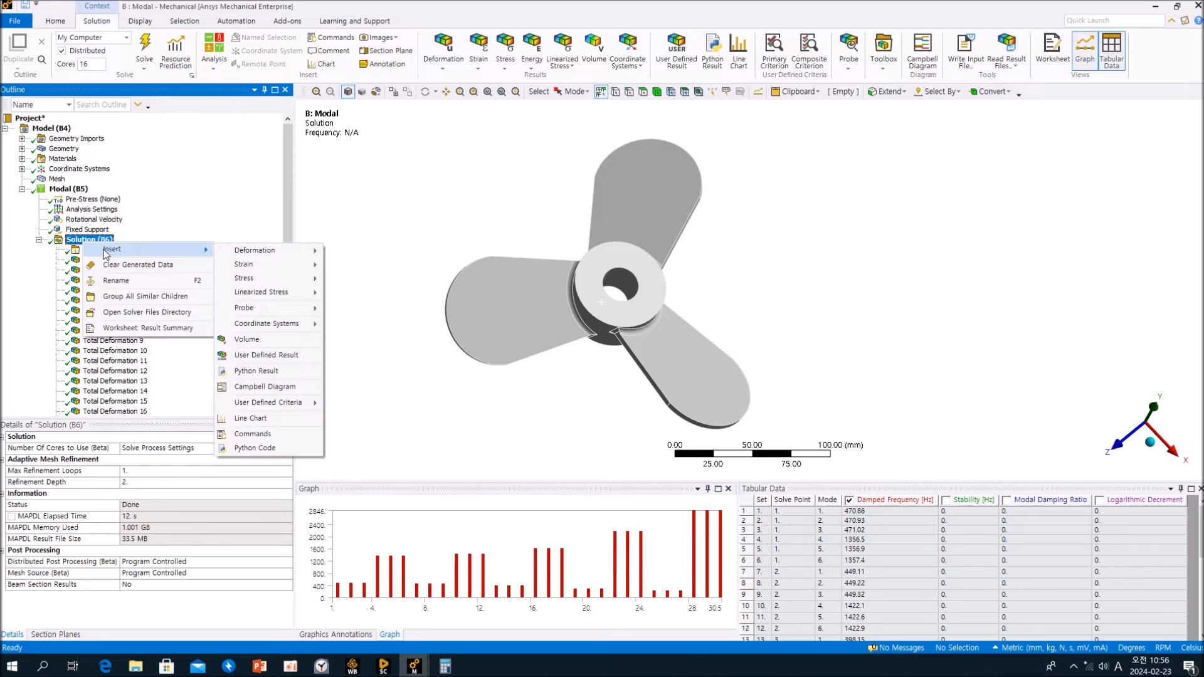
click(272, 386)
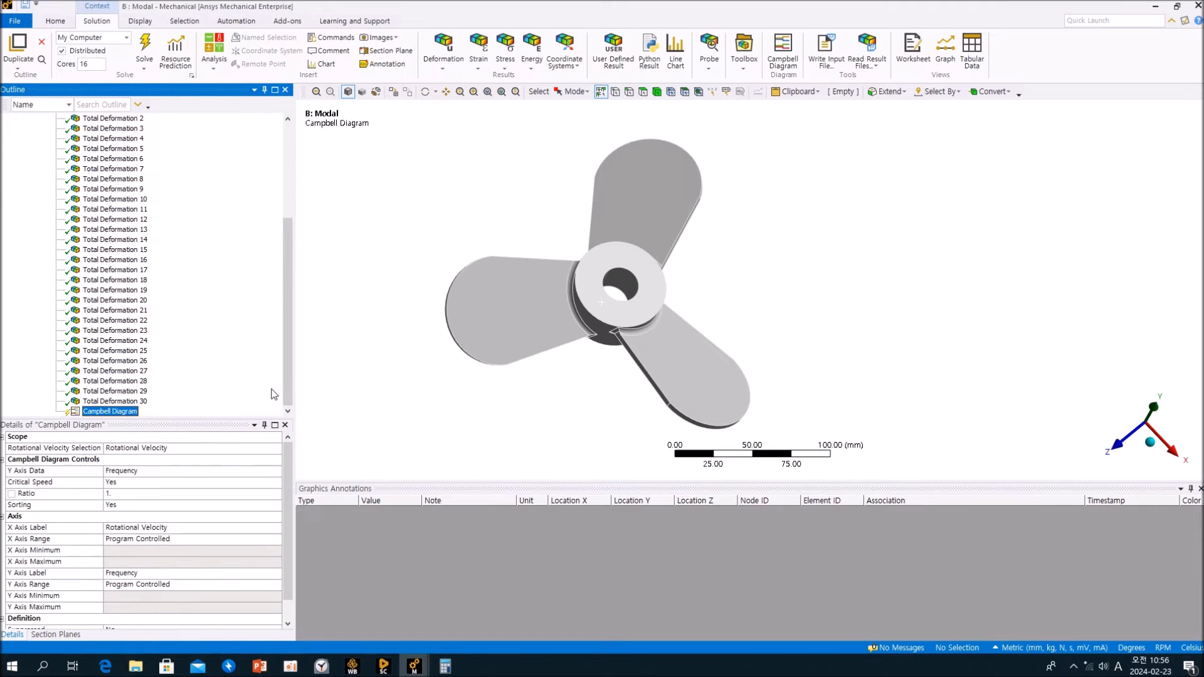
right_click(182, 408)
click(220, 430)
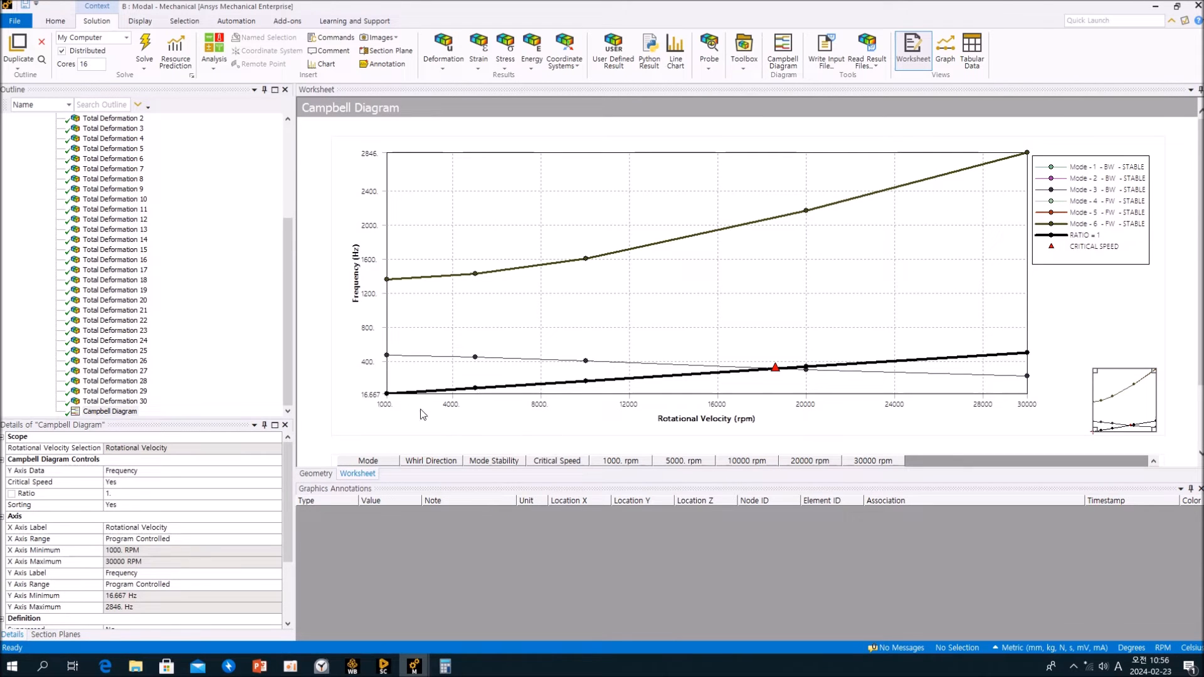
Examine the Campbell diagram's curves and its table of critical speeds and frequencies from 1000 to 30000 rpm, enlarging the worksheet area
click(782, 465)
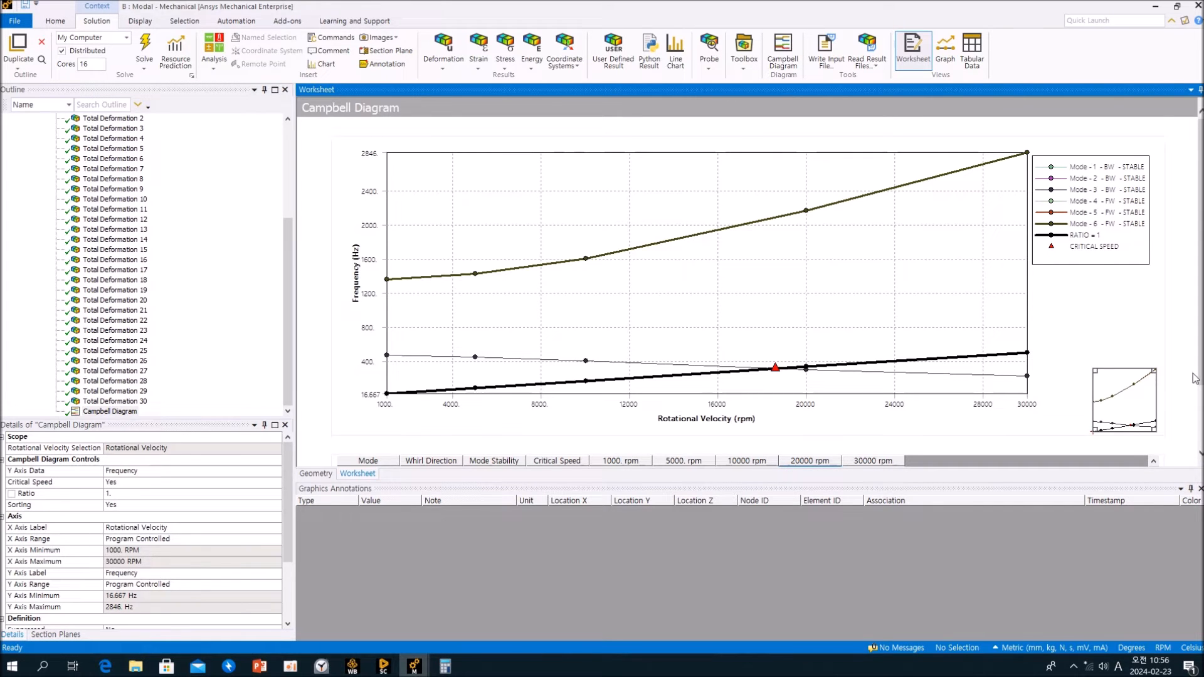
drag(912, 479, 938, 599)
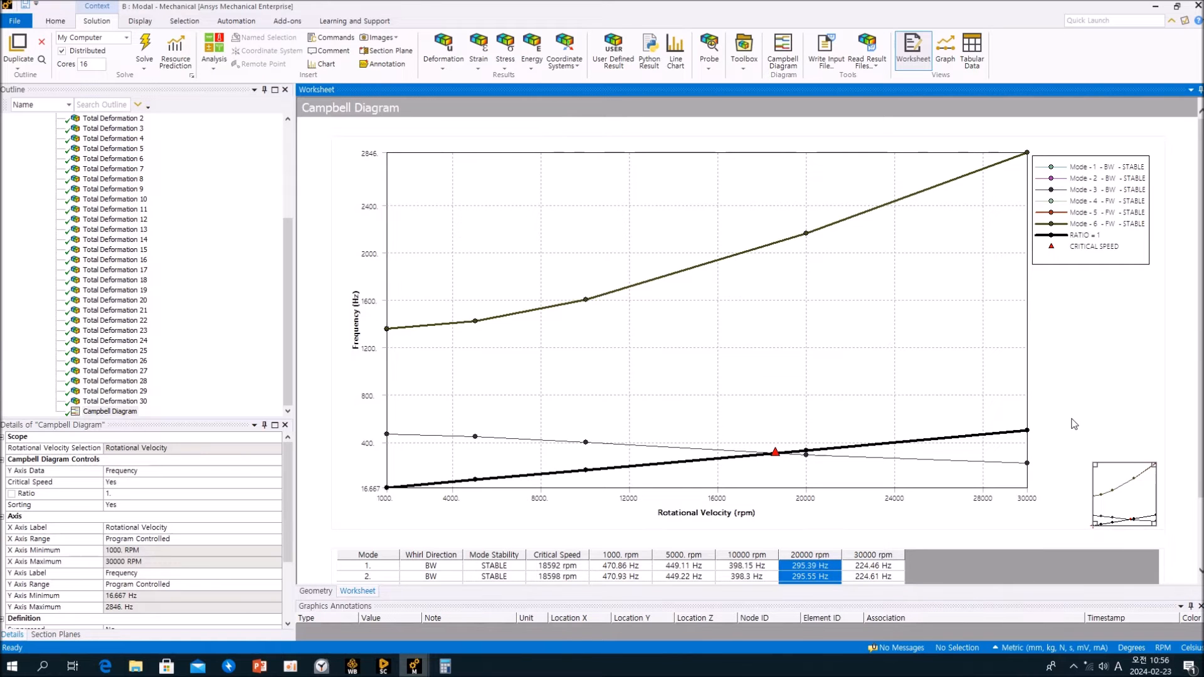
scroll(1185, 350, down, 2)
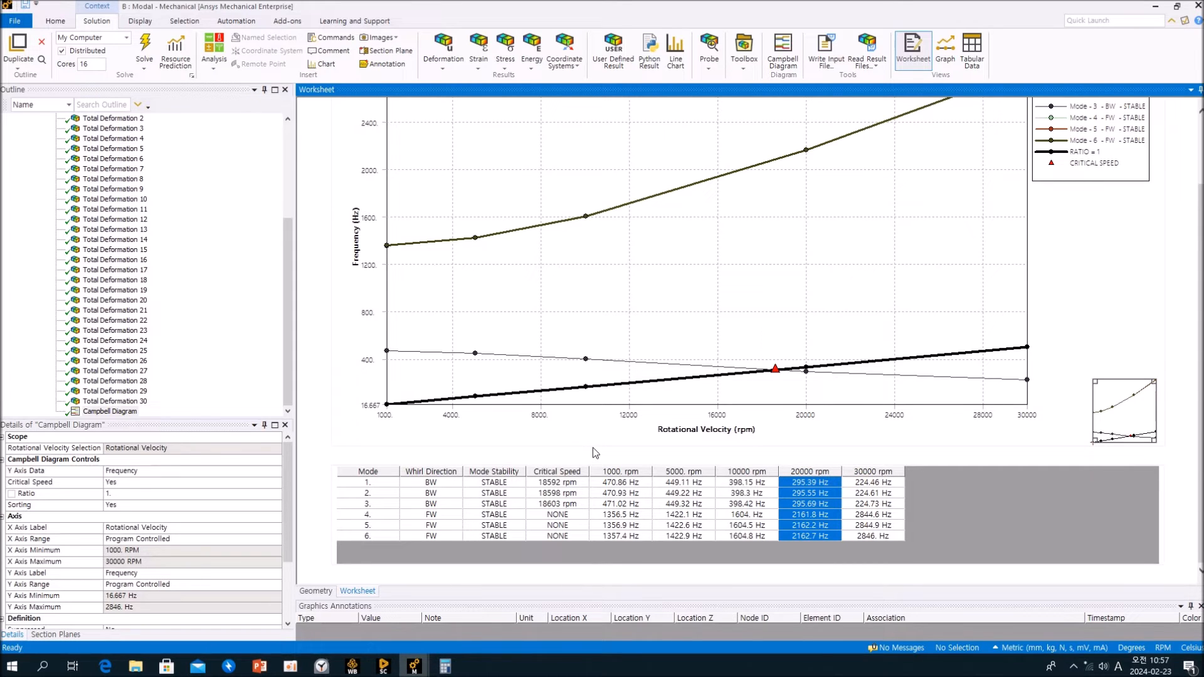
click(605, 469)
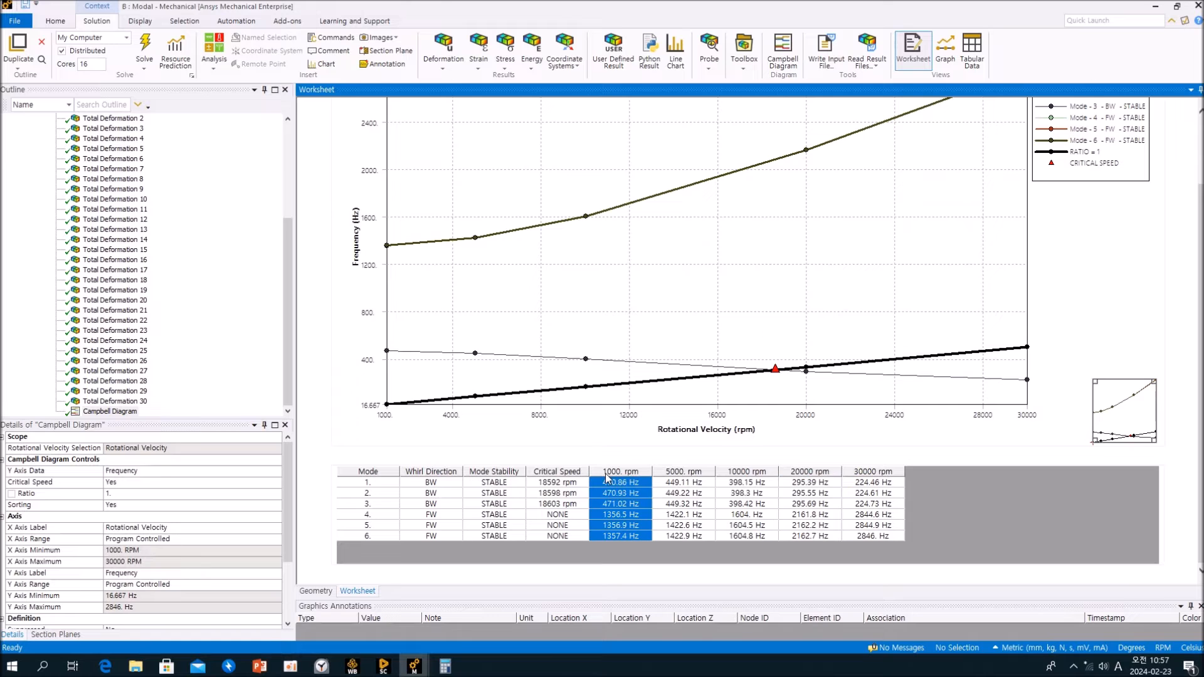
click(871, 475)
click(889, 453)
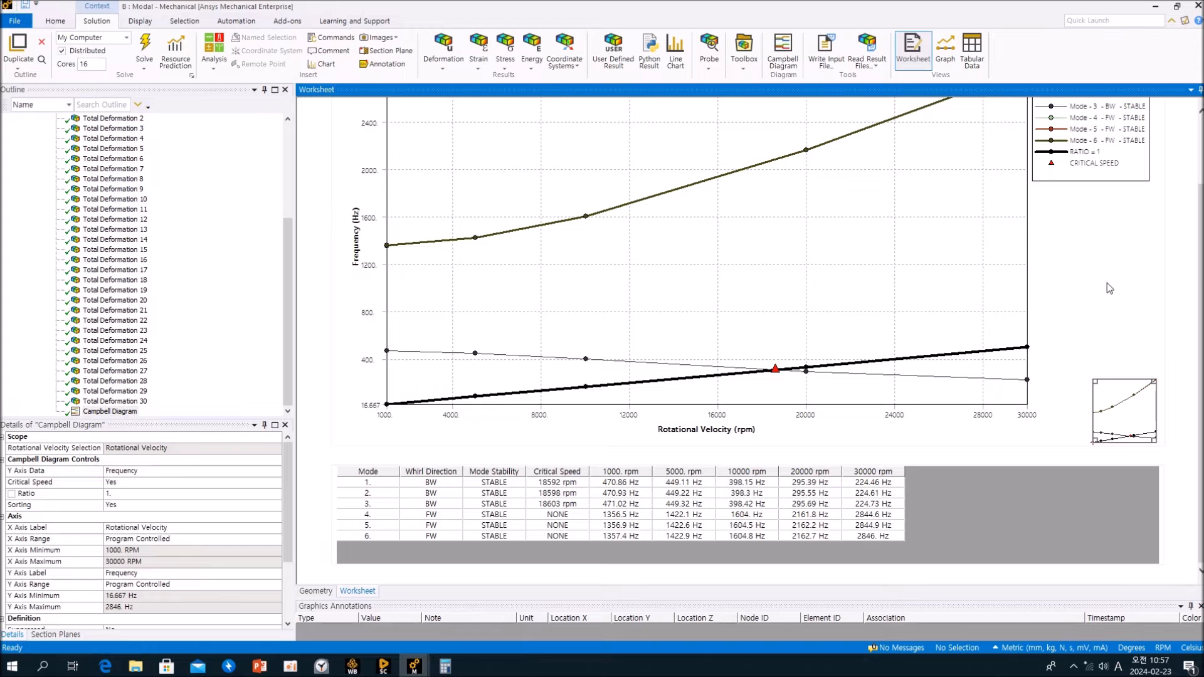
scroll(1191, 276, up, 2)
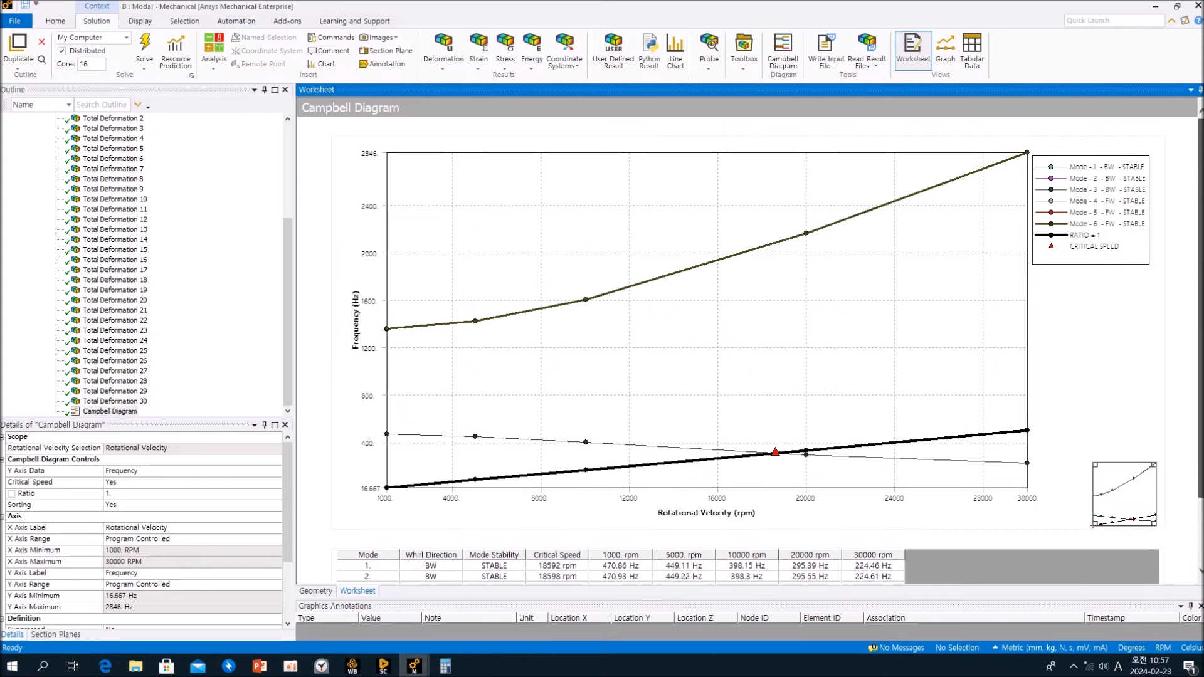
scroll(592, 412, down, 2)
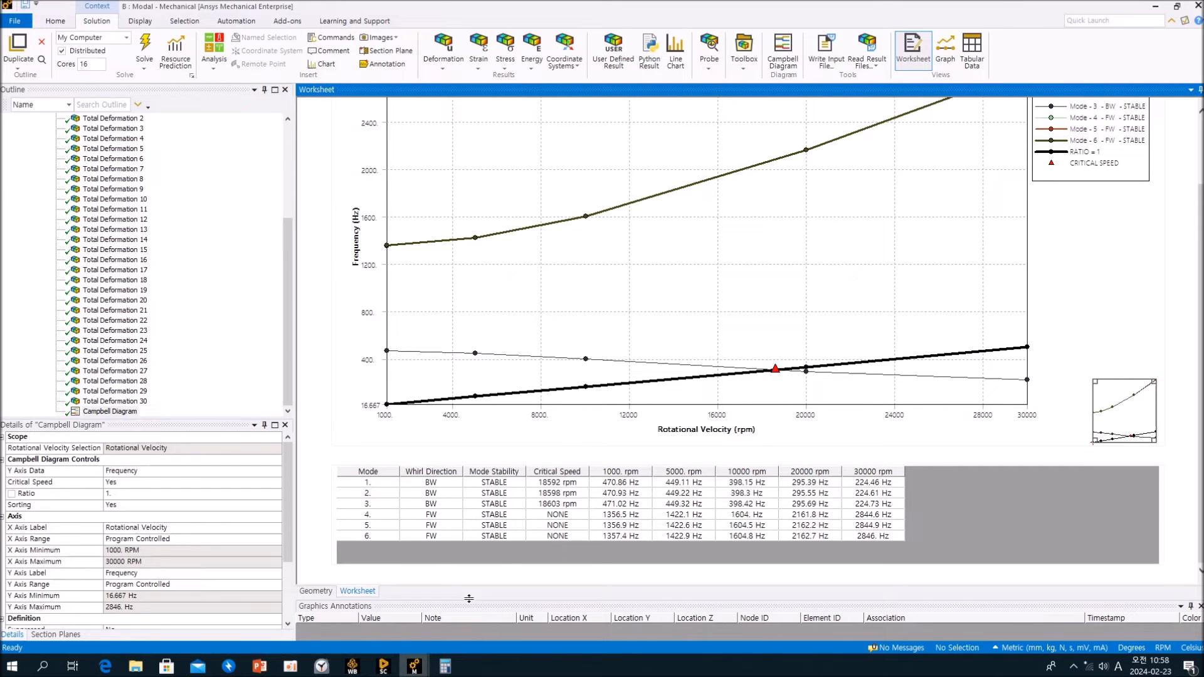
Switch to the Static Structural analysis window and display its Equivalent Stress result
click(414, 669)
click(314, 583)
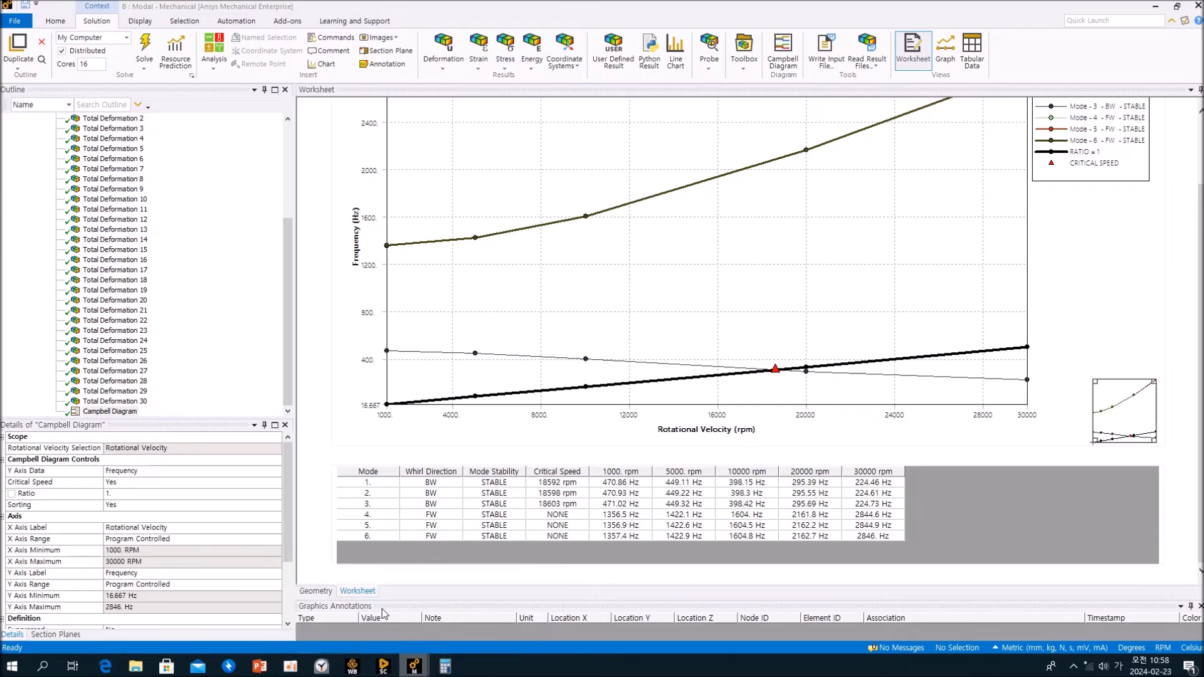
click(110, 270)
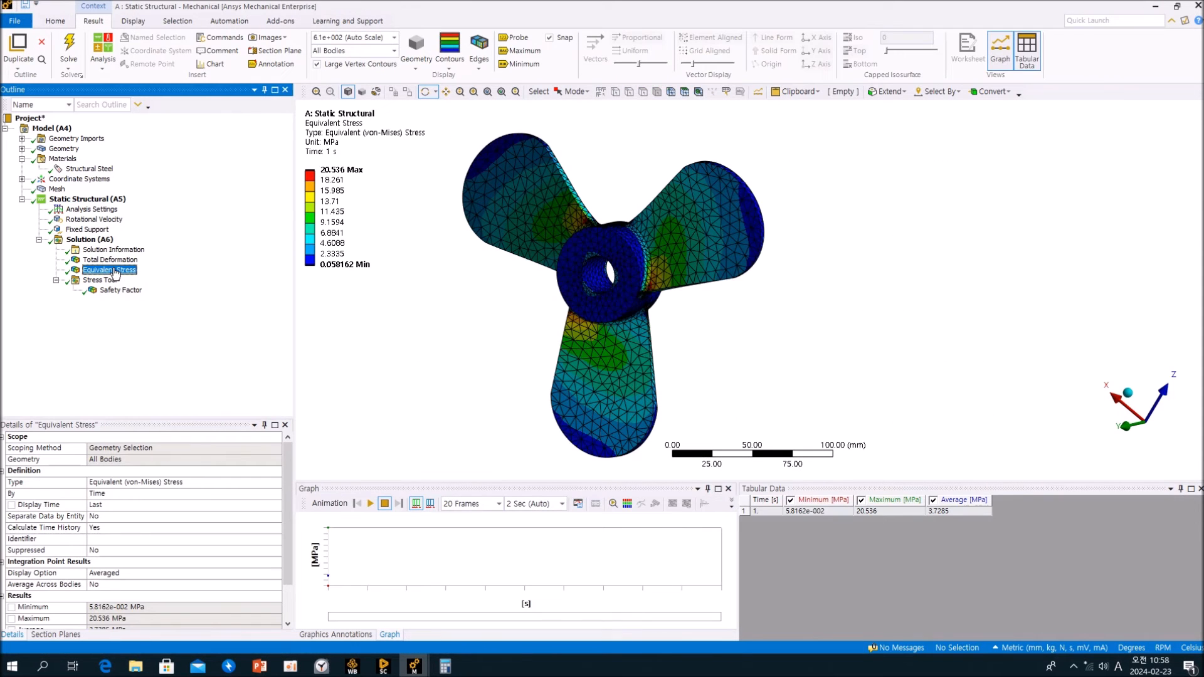
Set the static analysis's rotational velocity at 1 s to 10000 RPM and solve it
click(94, 220)
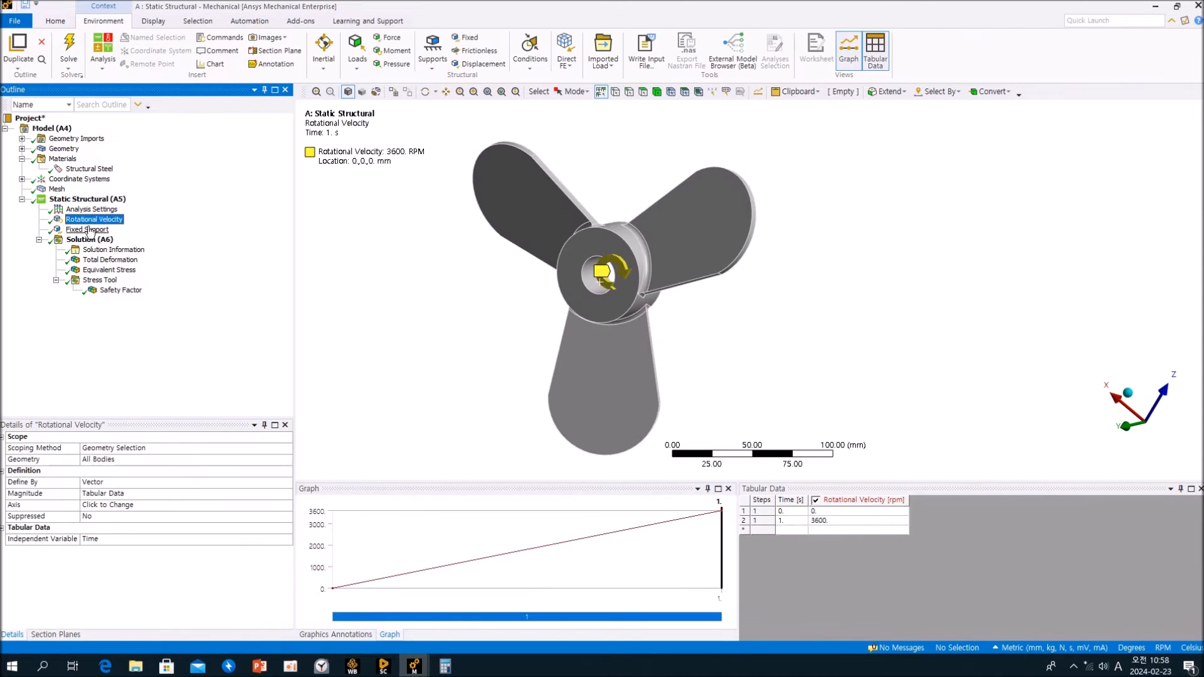
click(829, 522)
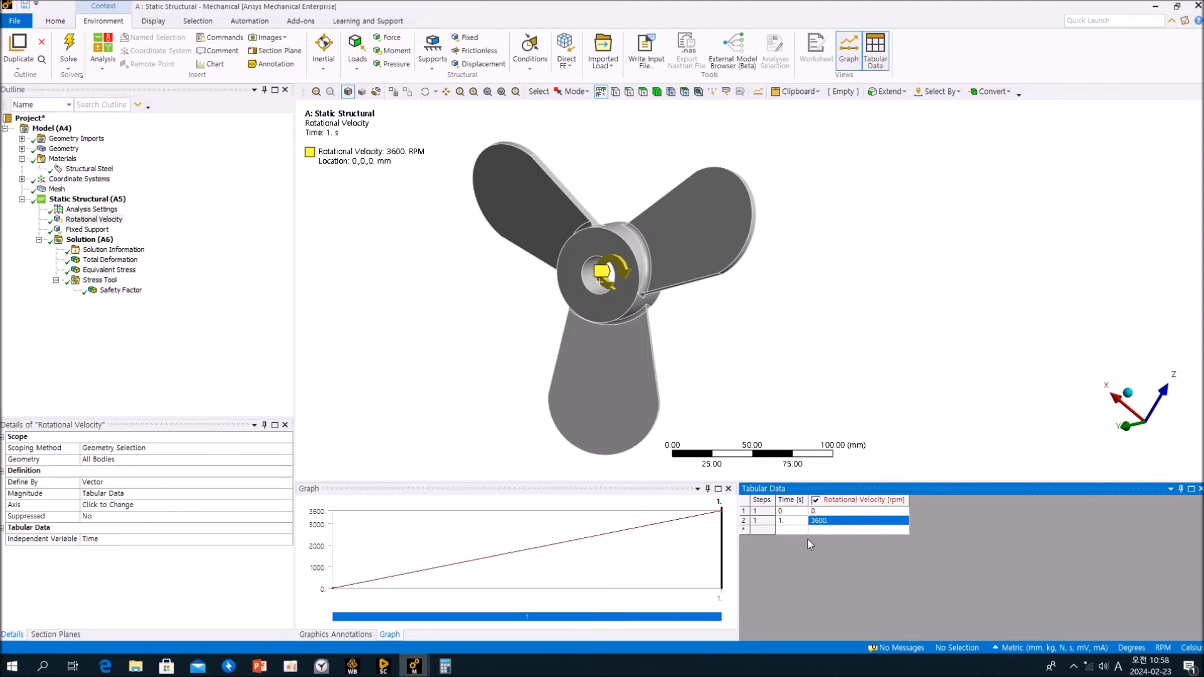
text(10000)
key(Return)
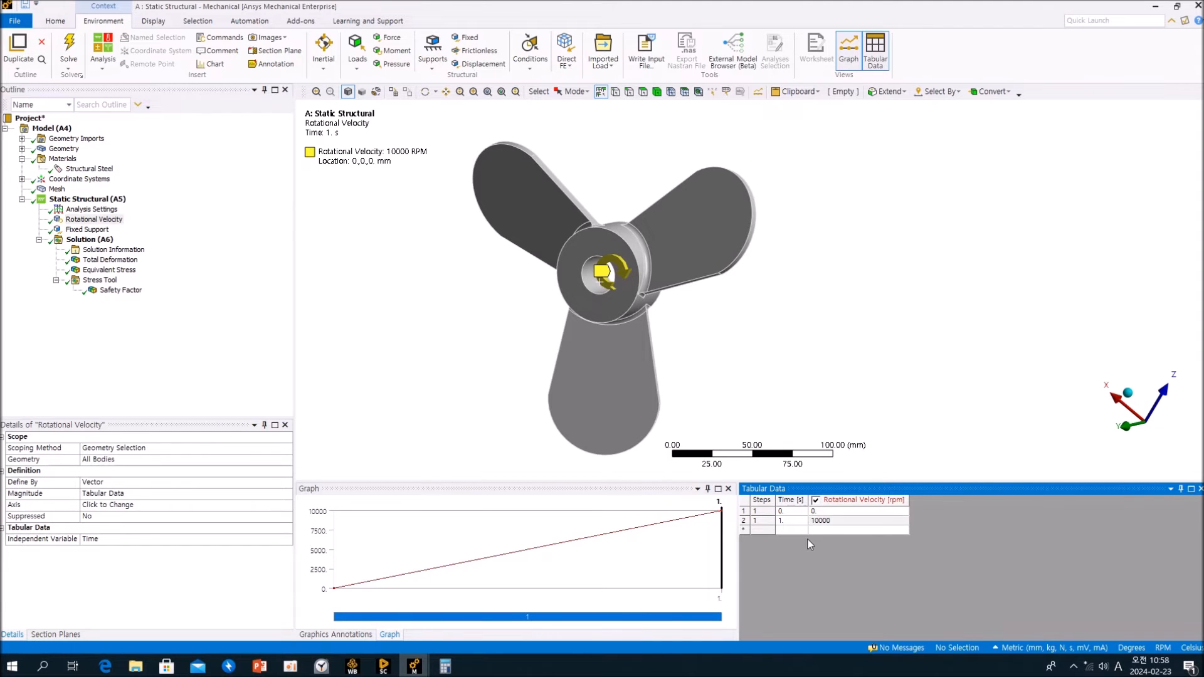
click(69, 50)
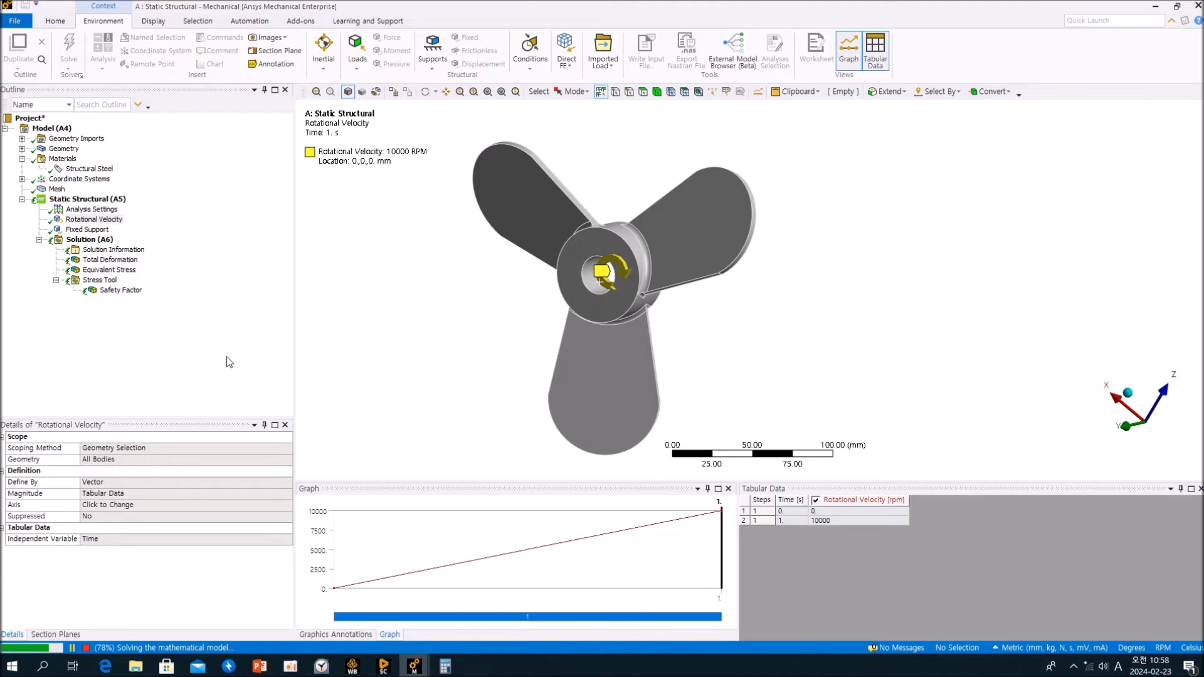
click(195, 377)
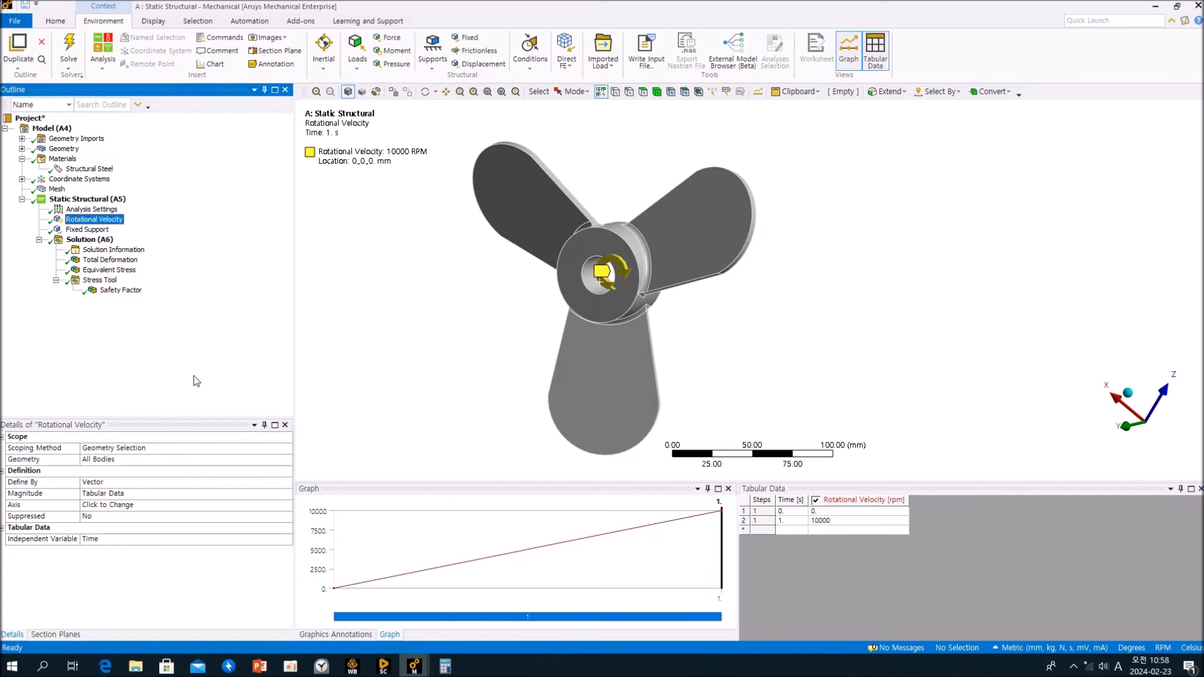
Review the Total Deformation, Equivalent Stress and Safety Factor results of the solved static analysis
click(112, 249)
click(110, 260)
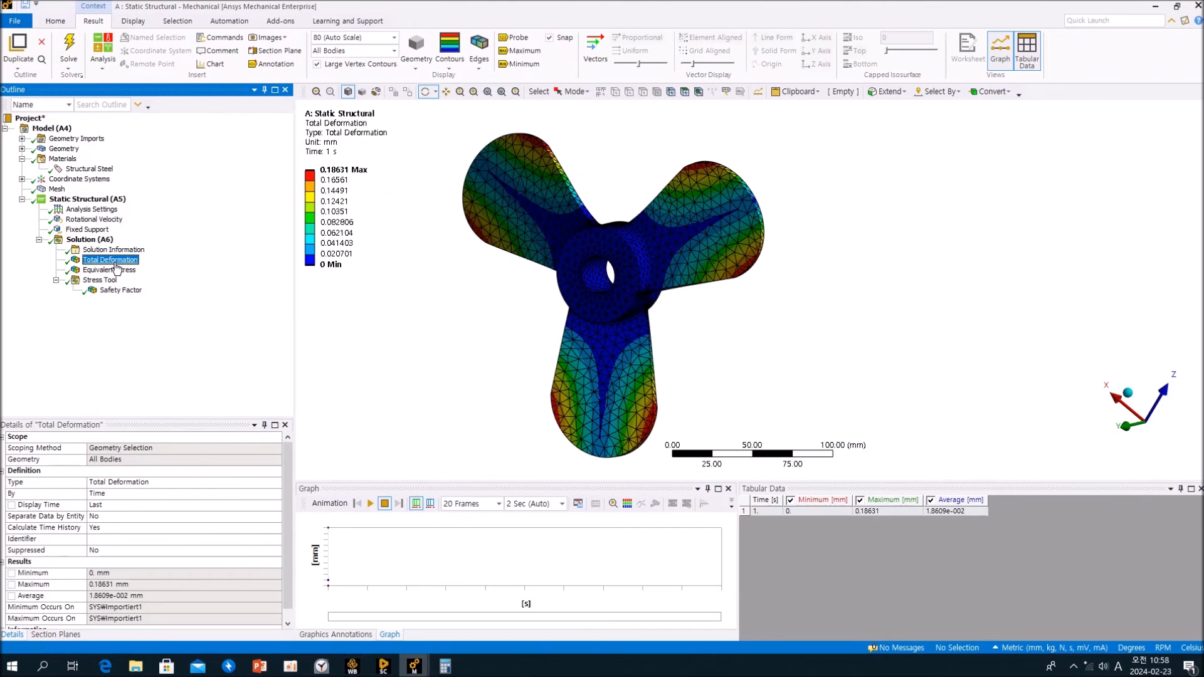
click(114, 271)
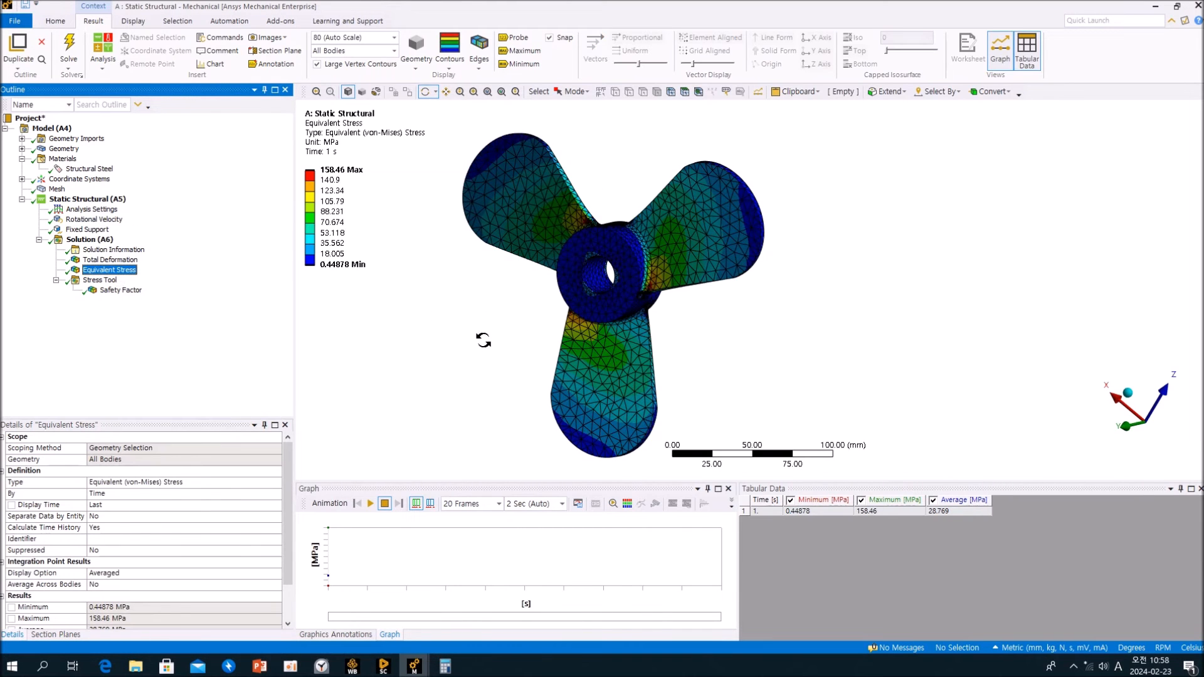
click(120, 290)
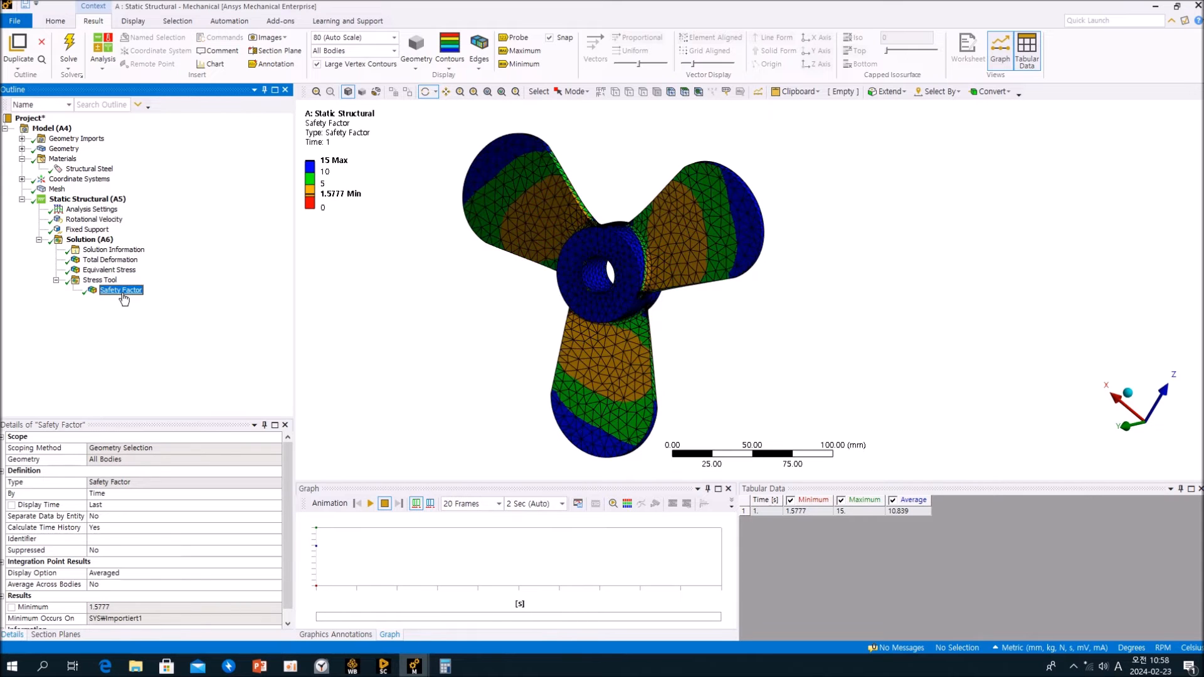
mouse_move(602, 295)
middle_down()
mouse_move(388, 294)
mouse_move(315, 307)
mouse_move(562, 300)
mouse_move(680, 275)
mouse_move(620, 287)
middle_up()
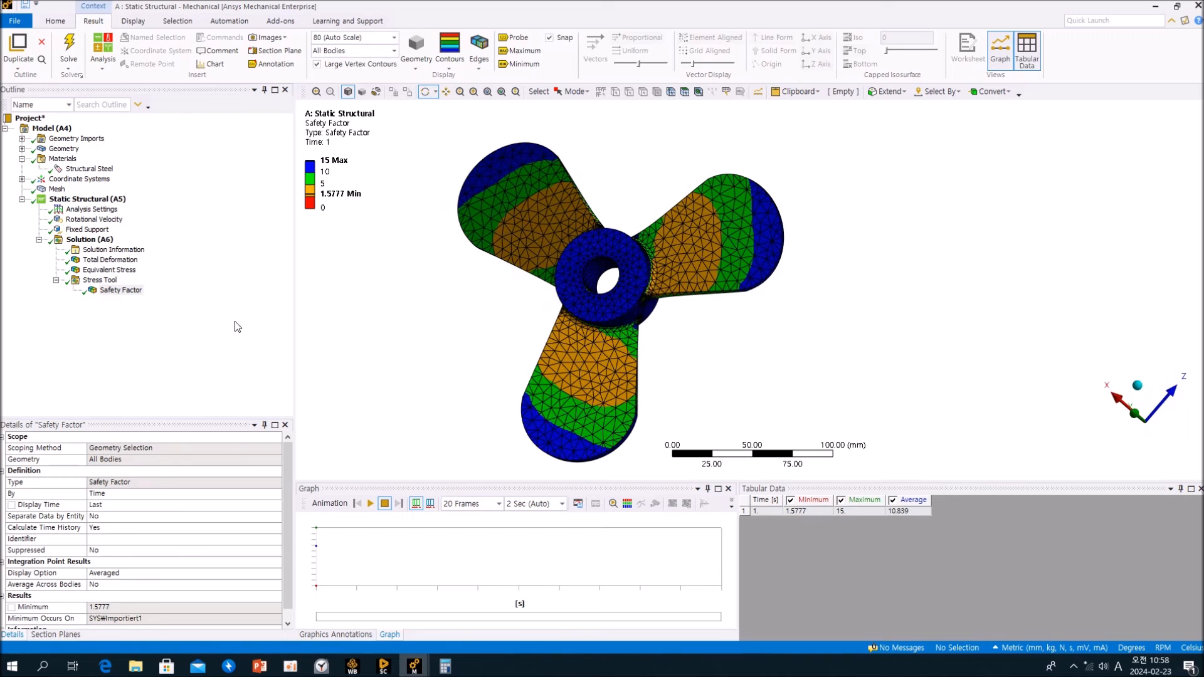
click(231, 352)
Check the critical speeds in the Modal window's Campbell table and return to the Static Structural window
click(421, 669)
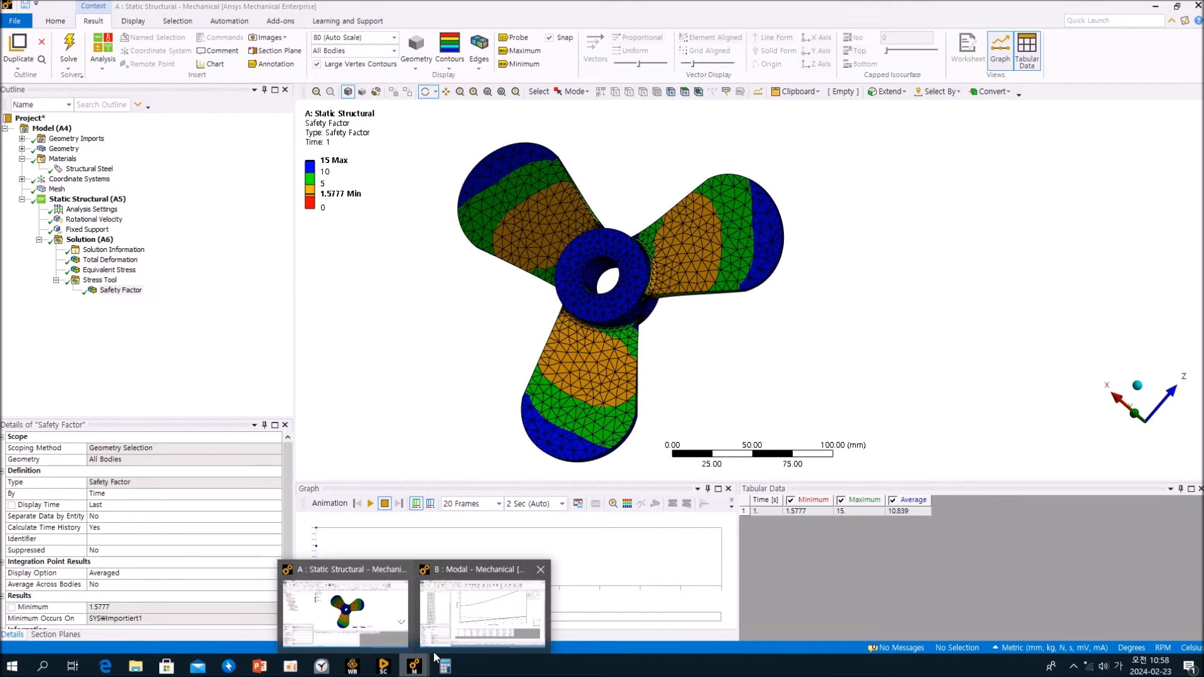
click(490, 613)
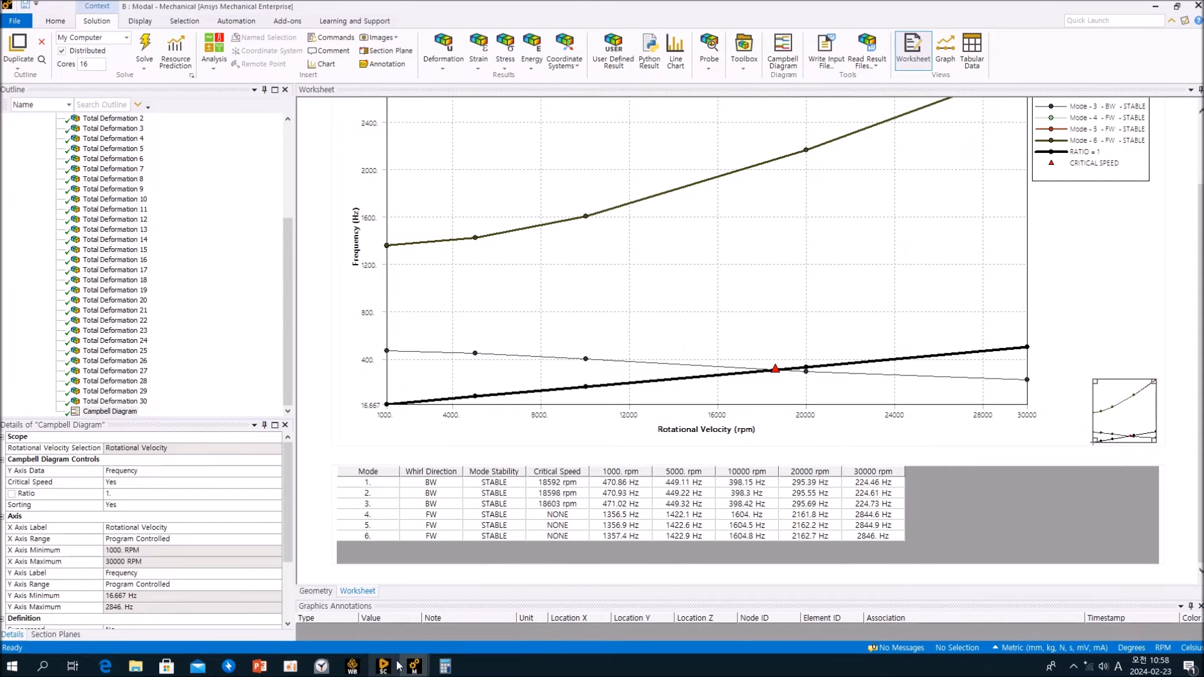
mouse_move(414, 666)
click(351, 618)
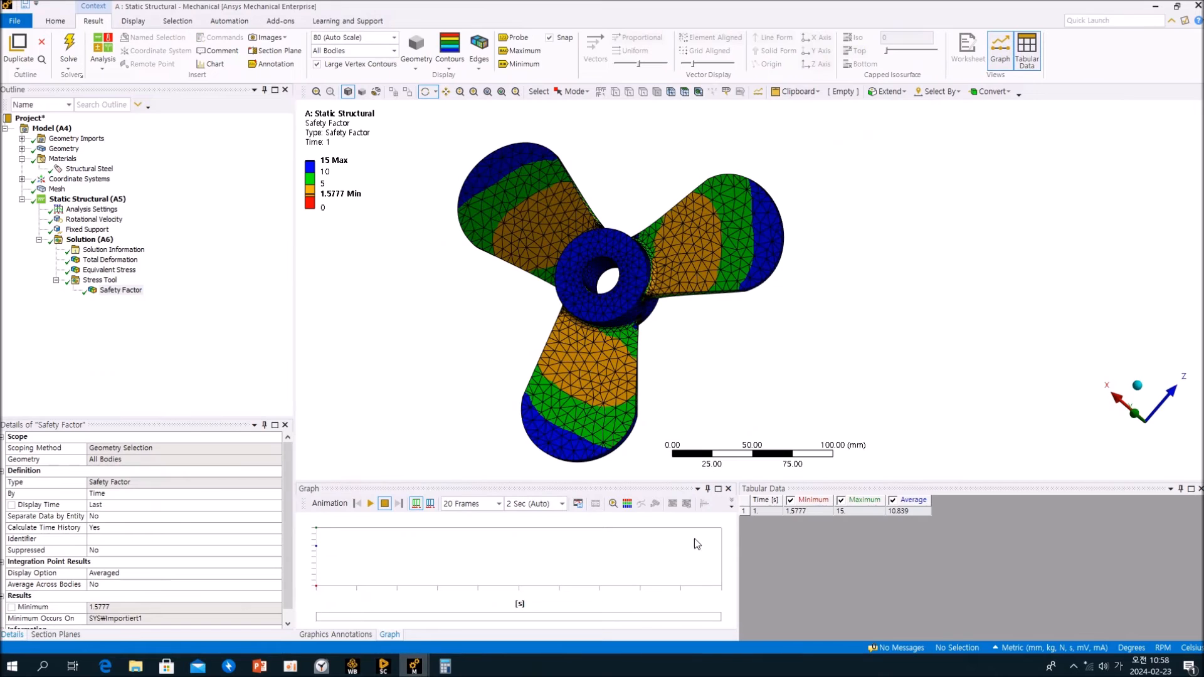
Re-solve the static analysis with a rotational velocity of 18600 RPM at 1 s and display the Total Deformation result
click(94, 219)
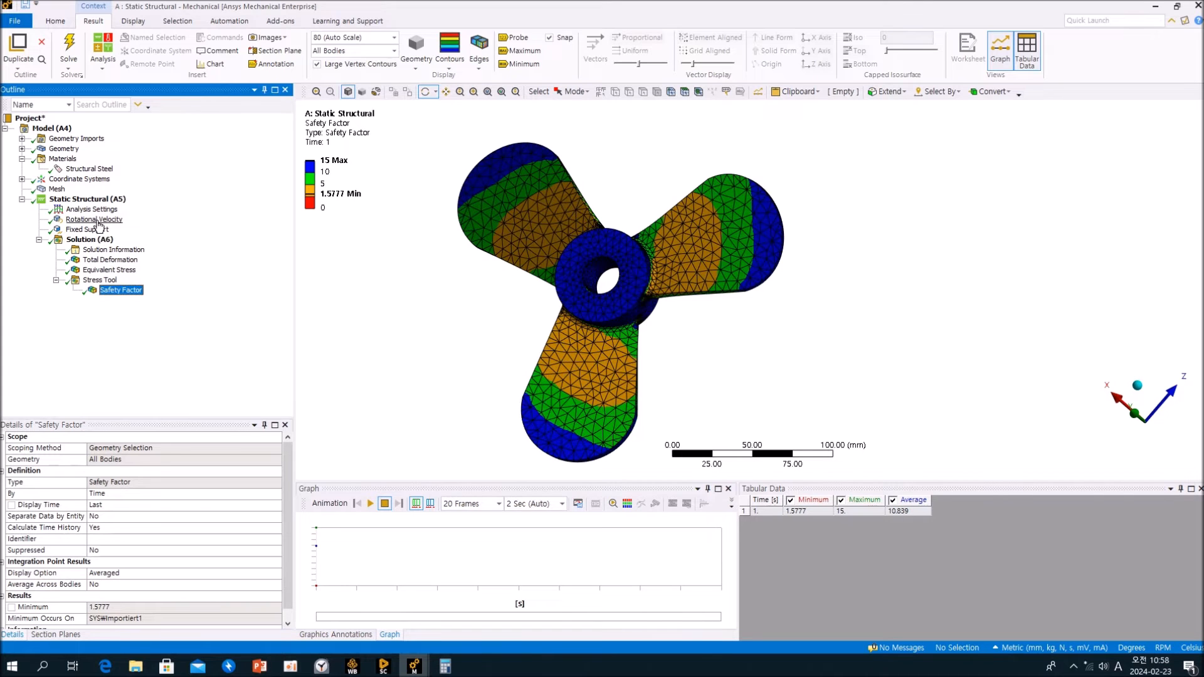
click(856, 524)
click(853, 525)
text(18600)
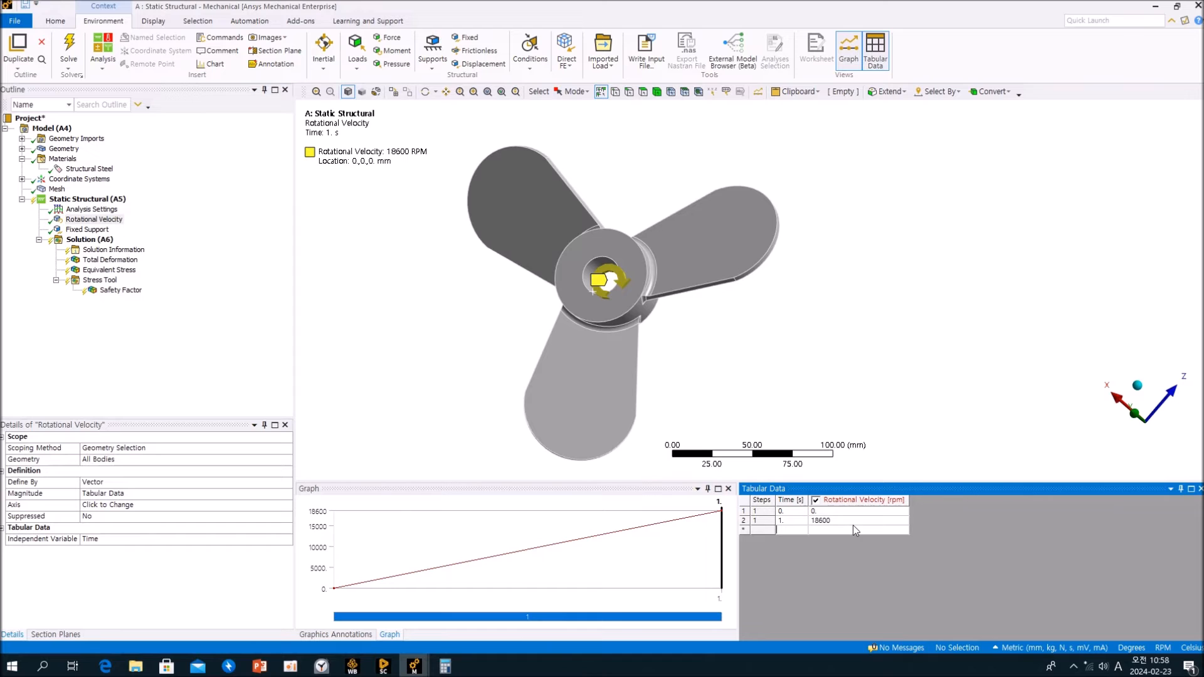
click(183, 363)
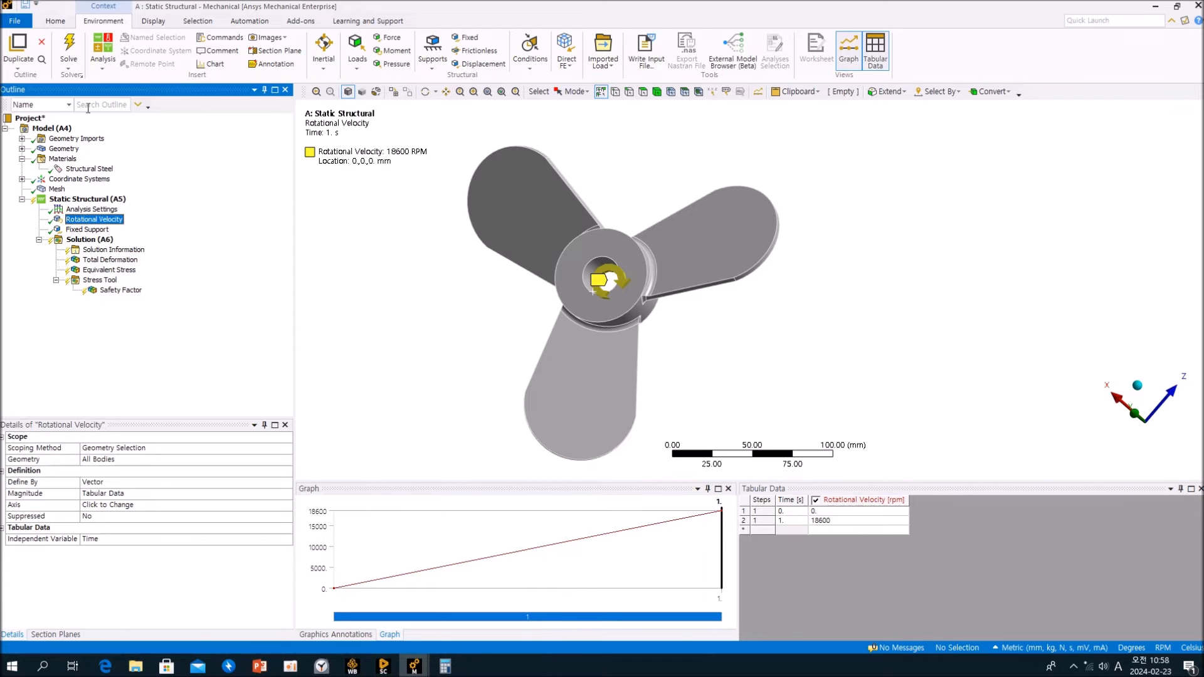
click(69, 50)
click(133, 263)
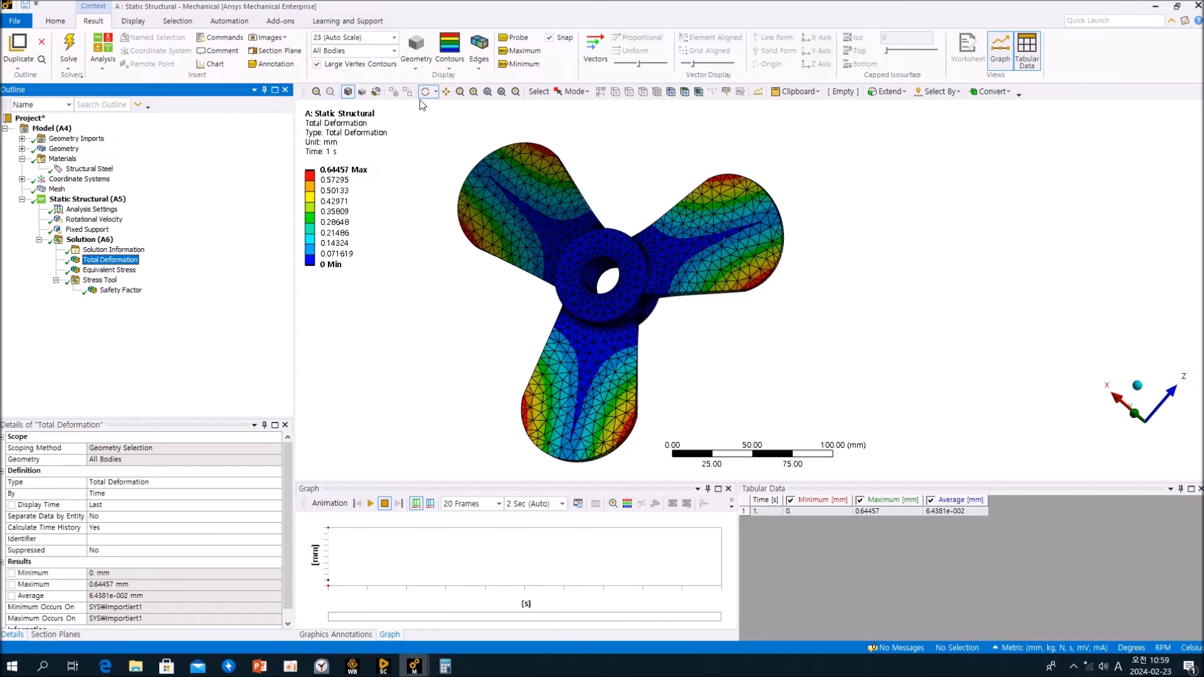
Animate the Total Deformation result, then review the Safety Factor and Equivalent Stress results for the 18600 RPM solution
click(374, 511)
drag(510, 328, 660, 342)
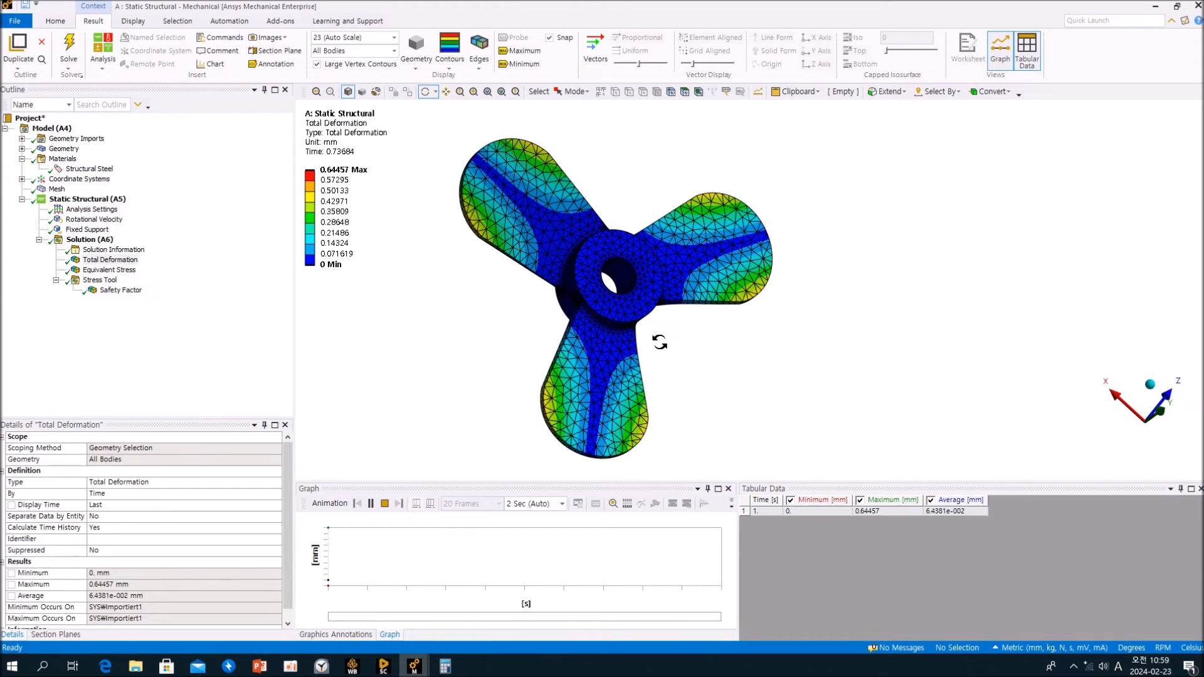
click(111, 269)
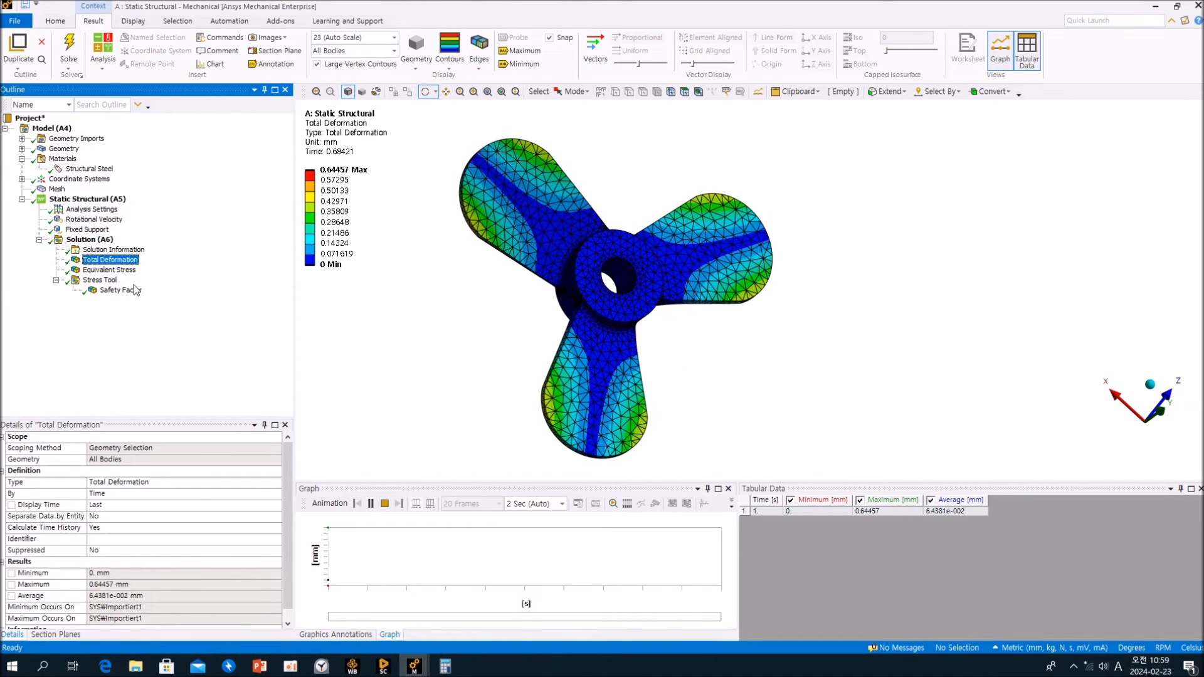
drag(525, 298, 530, 316)
click(130, 291)
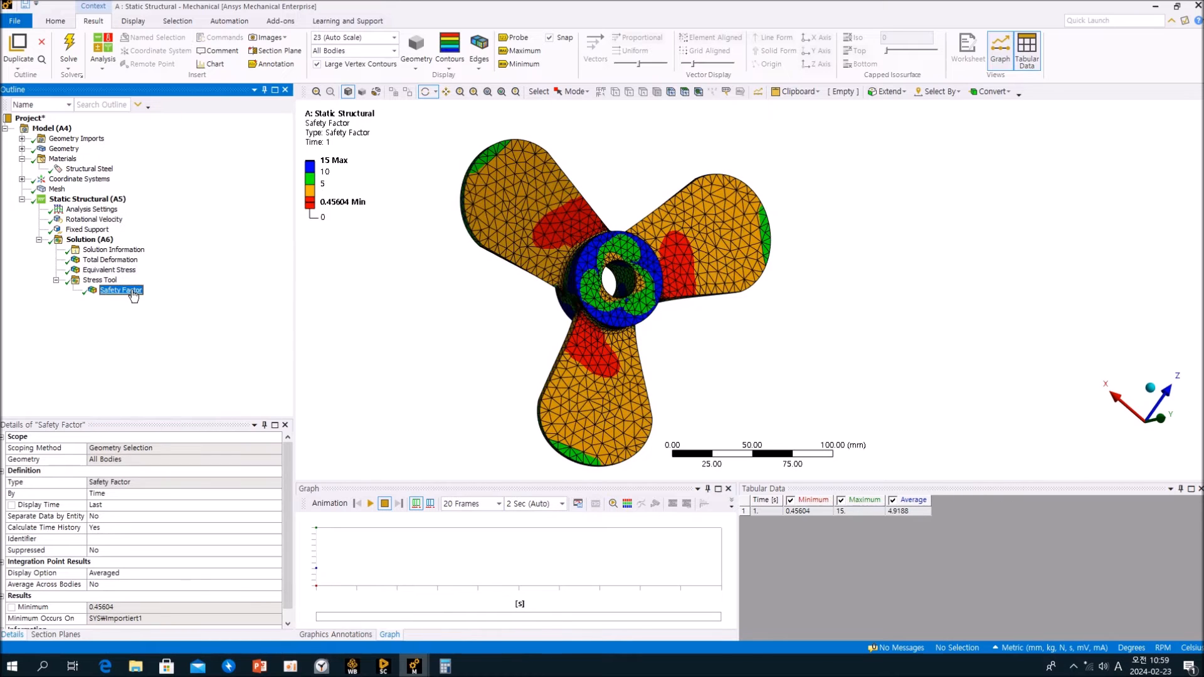
click(110, 271)
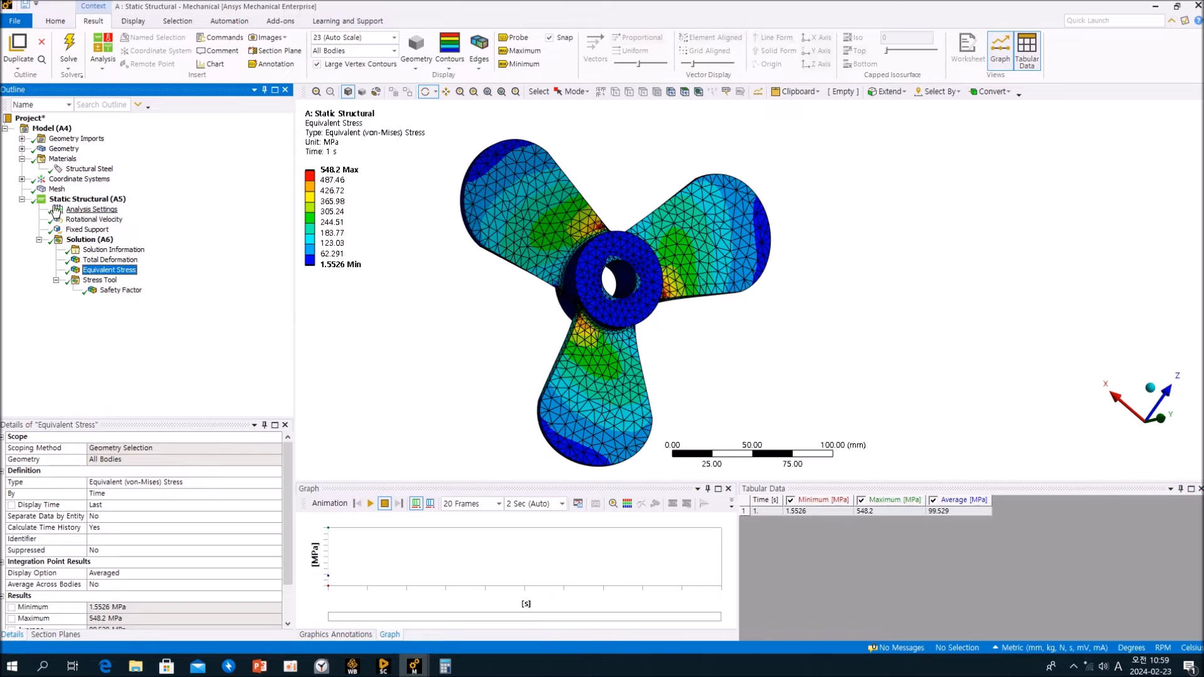
Examine the strength properties of Structural Steel and compare them with the Equivalent Stress result on the propeller
click(76, 171)
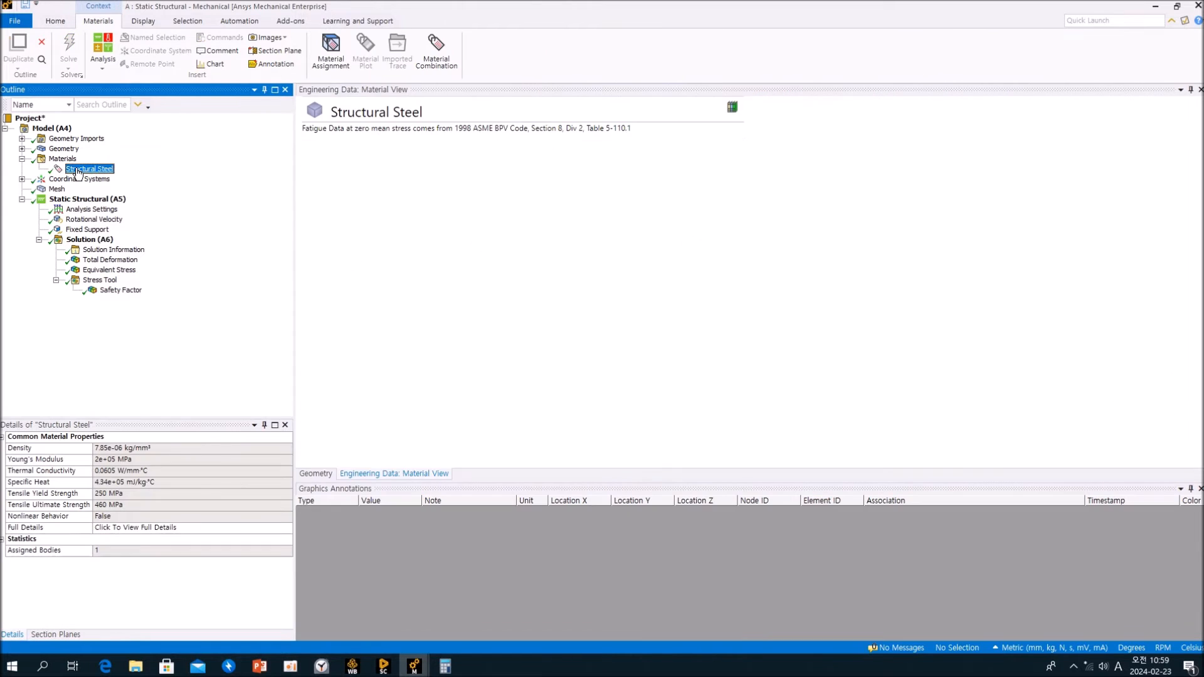
scroll(755, 312, down, 5)
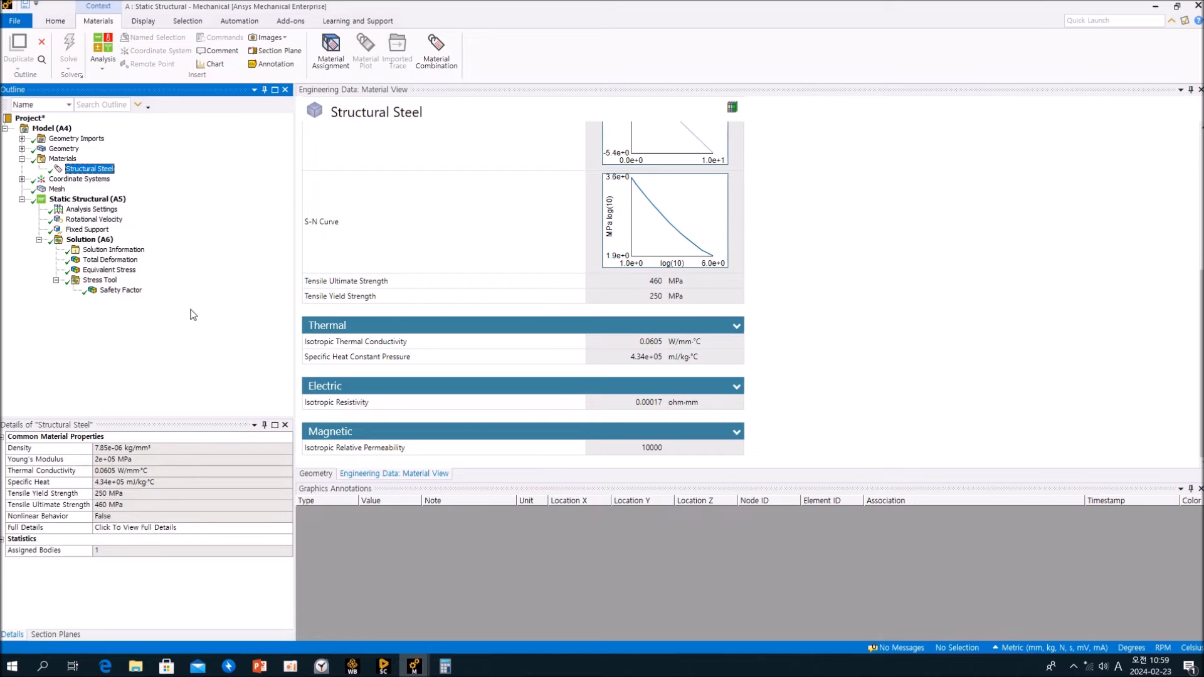
click(120, 271)
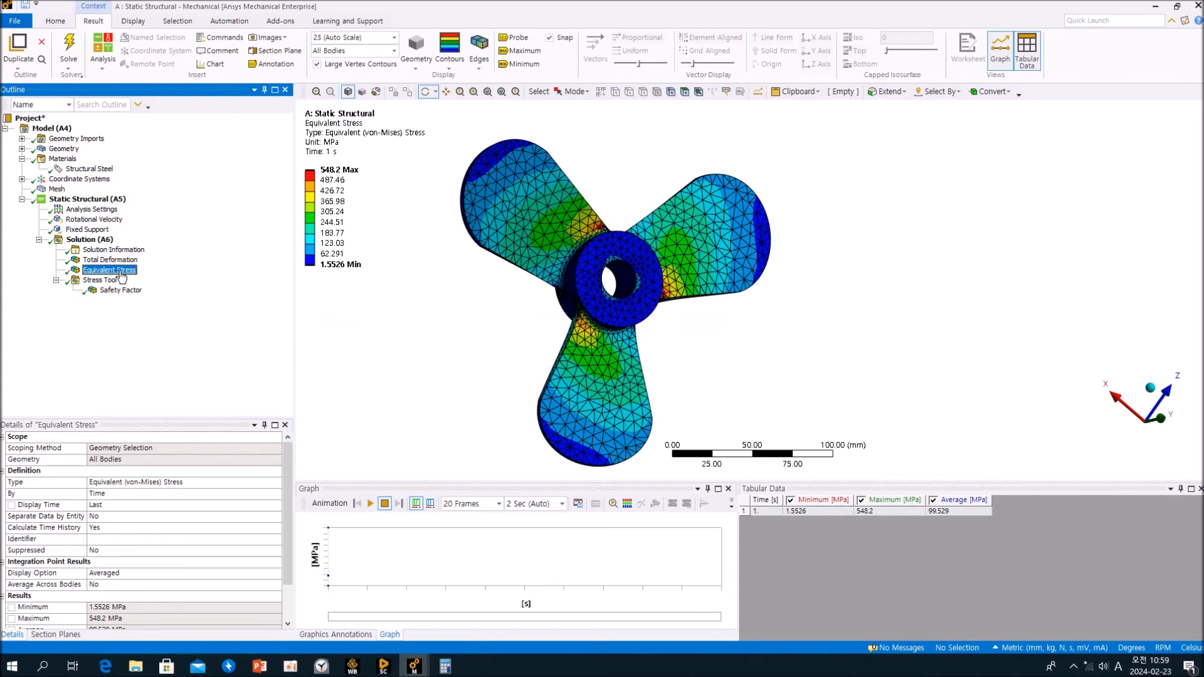
drag(557, 303, 586, 309)
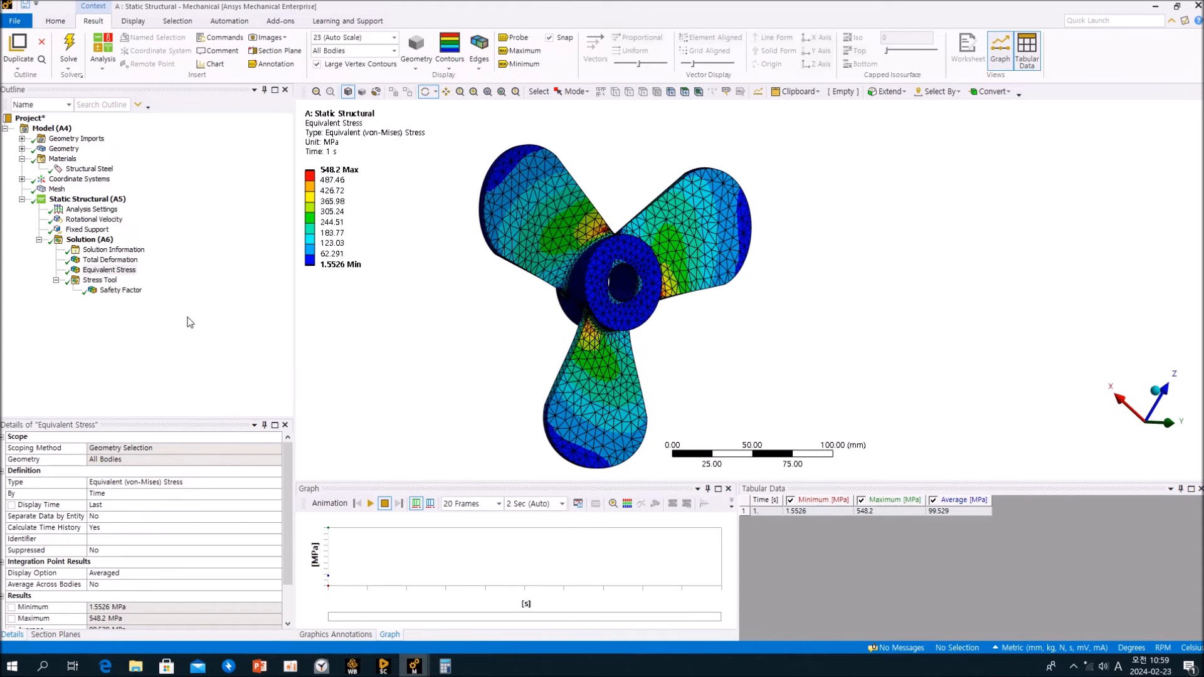
click(189, 321)
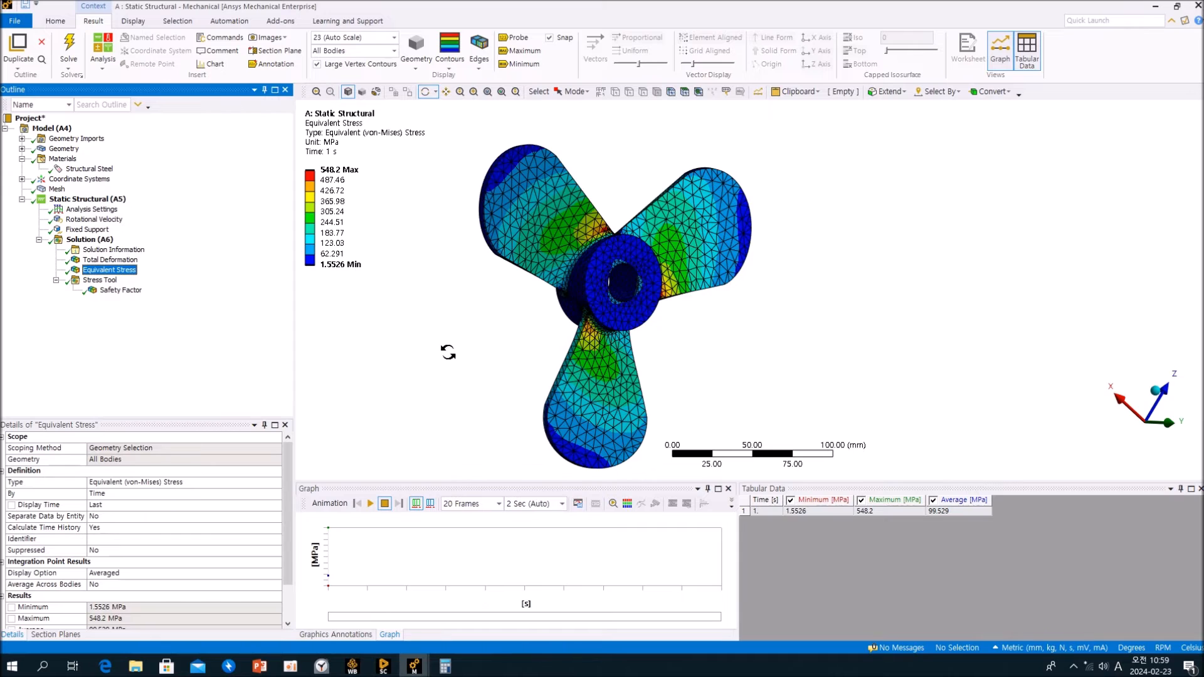
drag(595, 343, 552, 341)
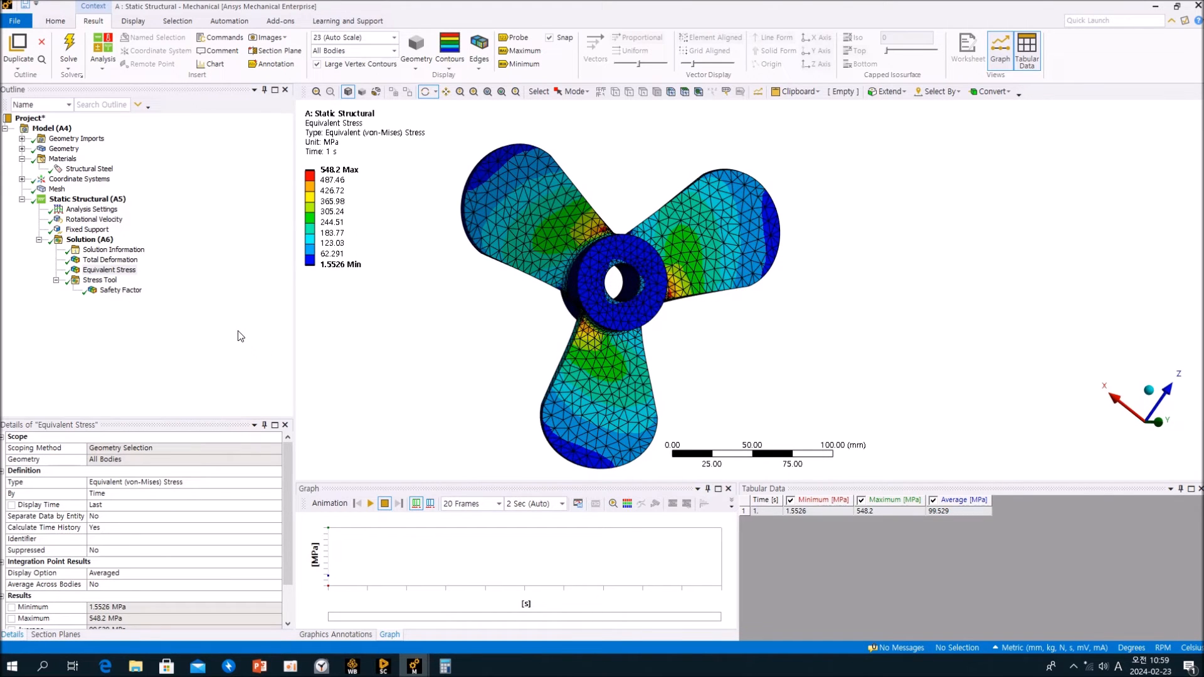
mouse_move(262, 674)
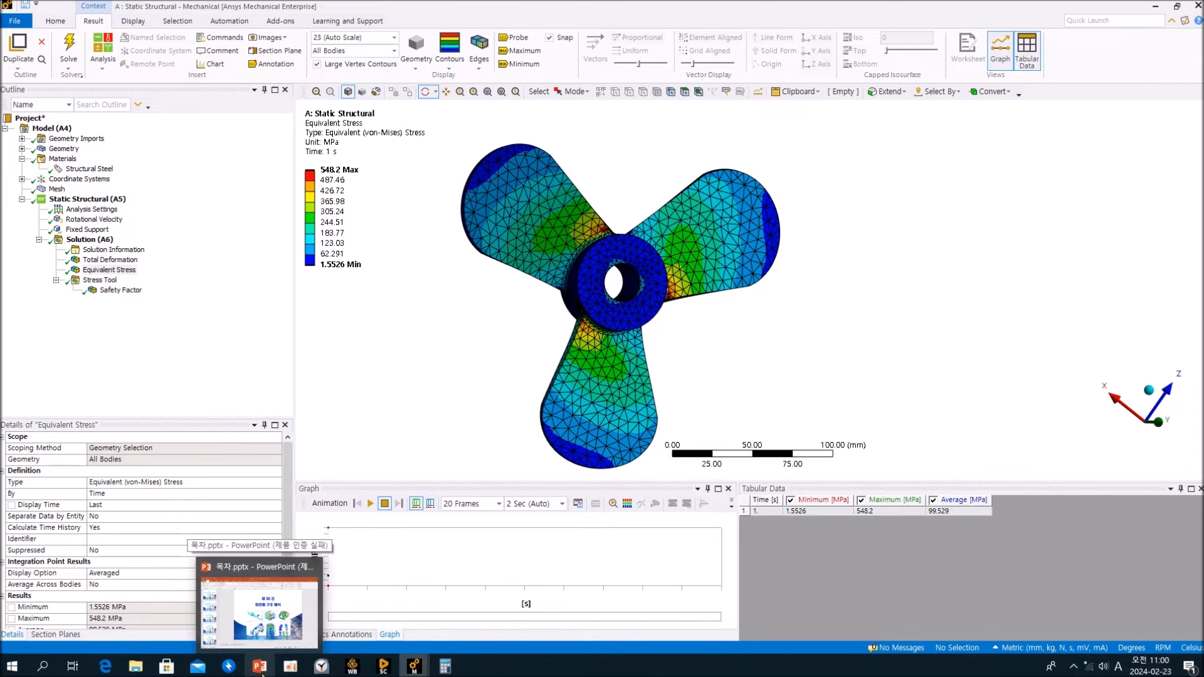
click(238, 356)
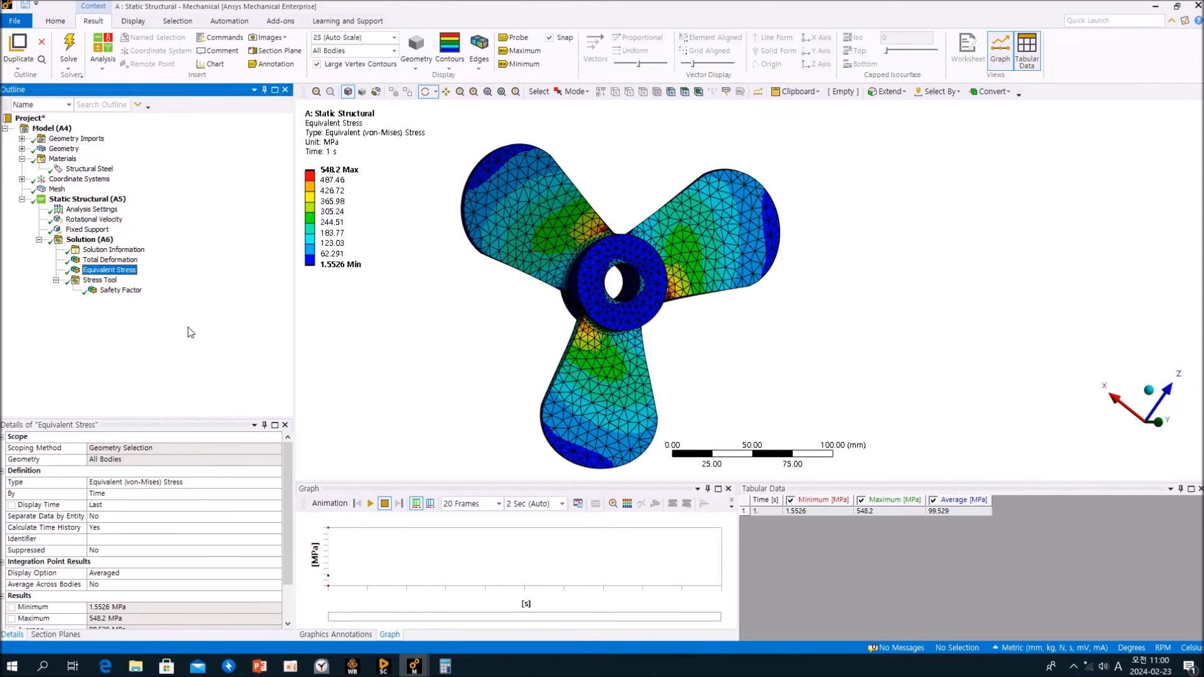
Check the Young's Modulus of Structural Steel and the list of materials in the model
click(90, 169)
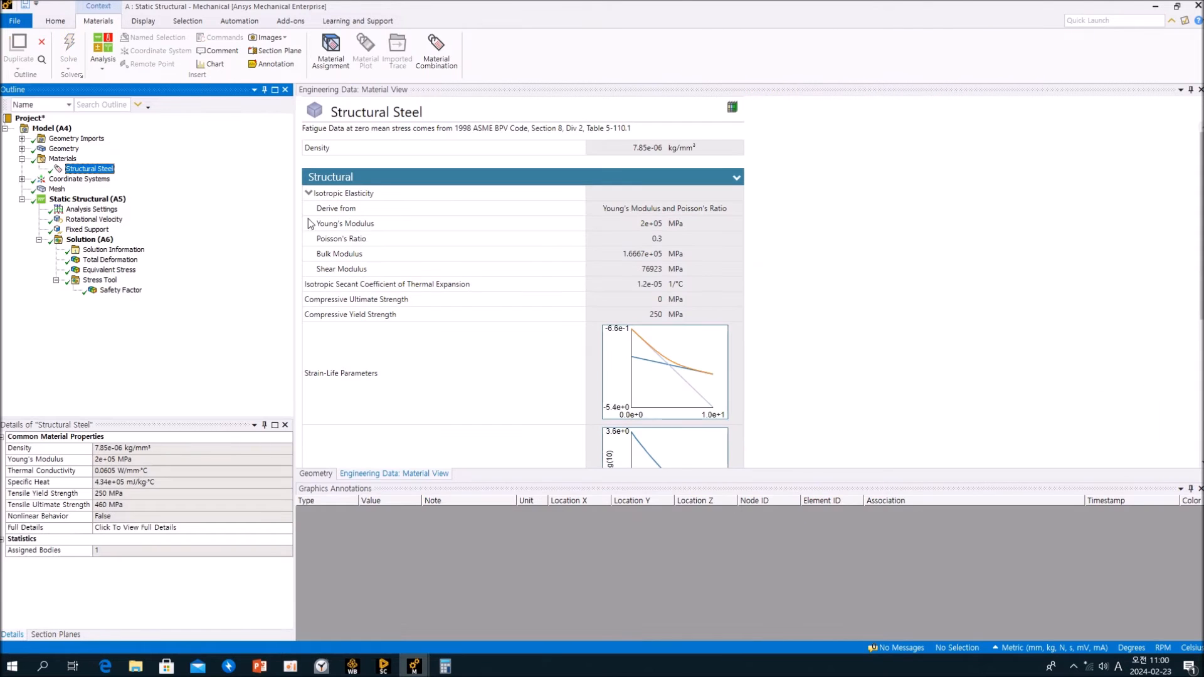
drag(644, 222, 666, 225)
click(652, 227)
click(666, 225)
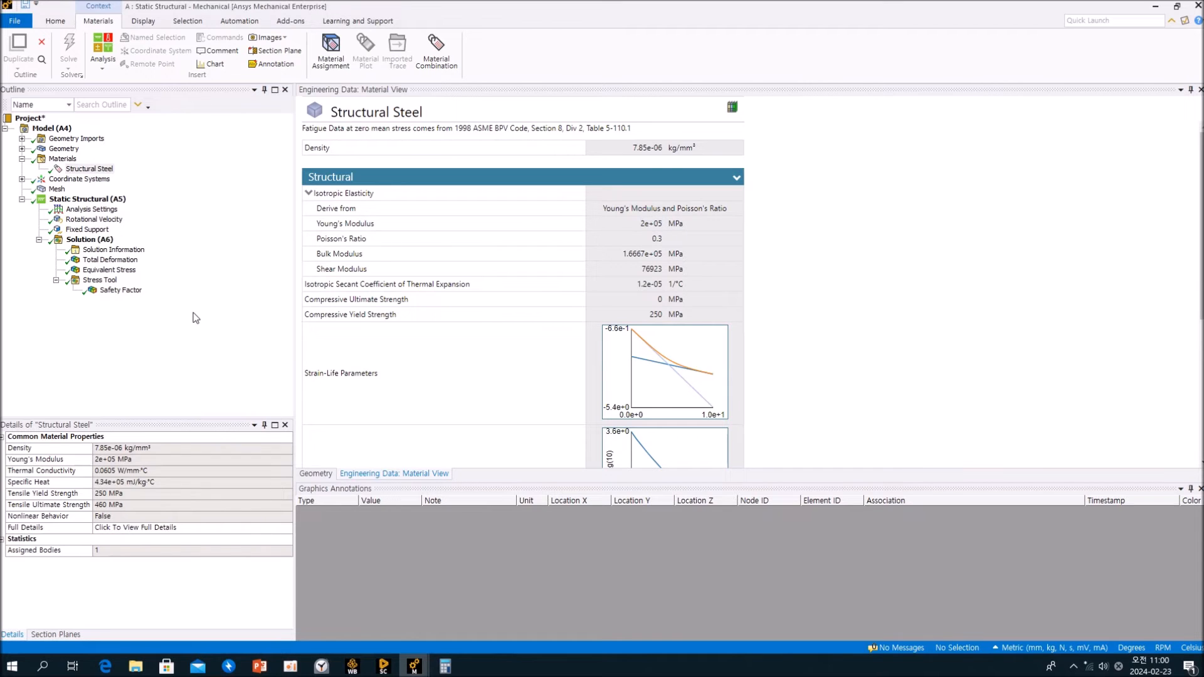
click(87, 182)
click(62, 159)
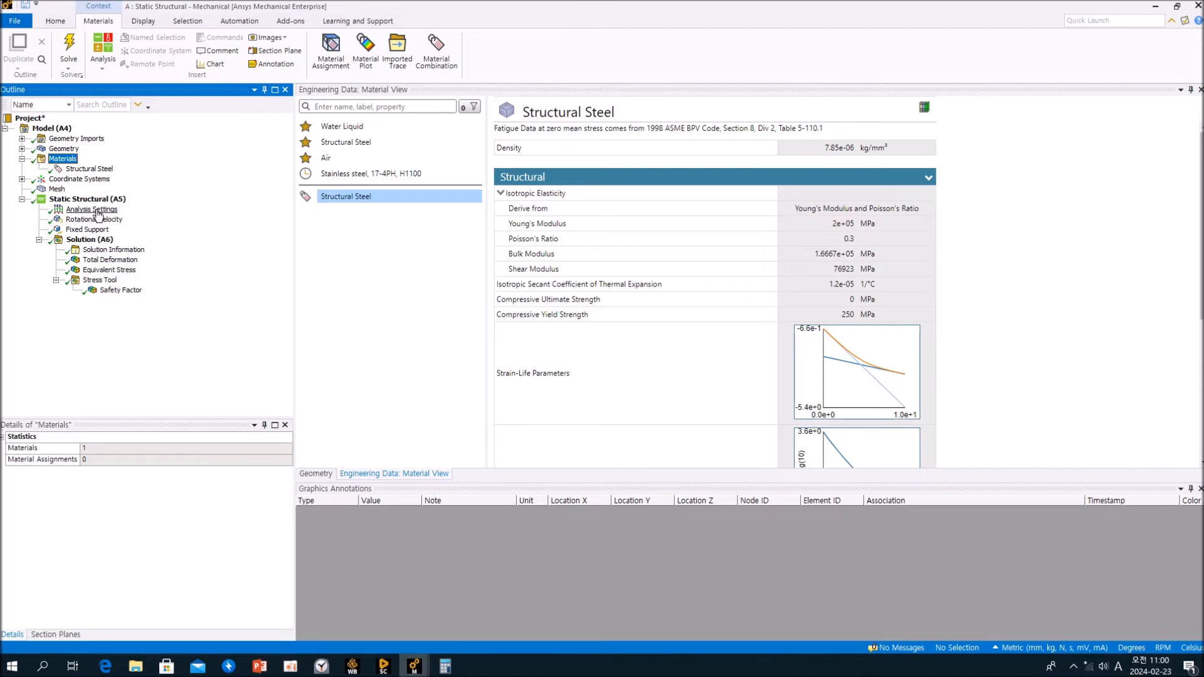
Add an Equivalent Total Strain result to the static solution and evaluate all results
click(99, 241)
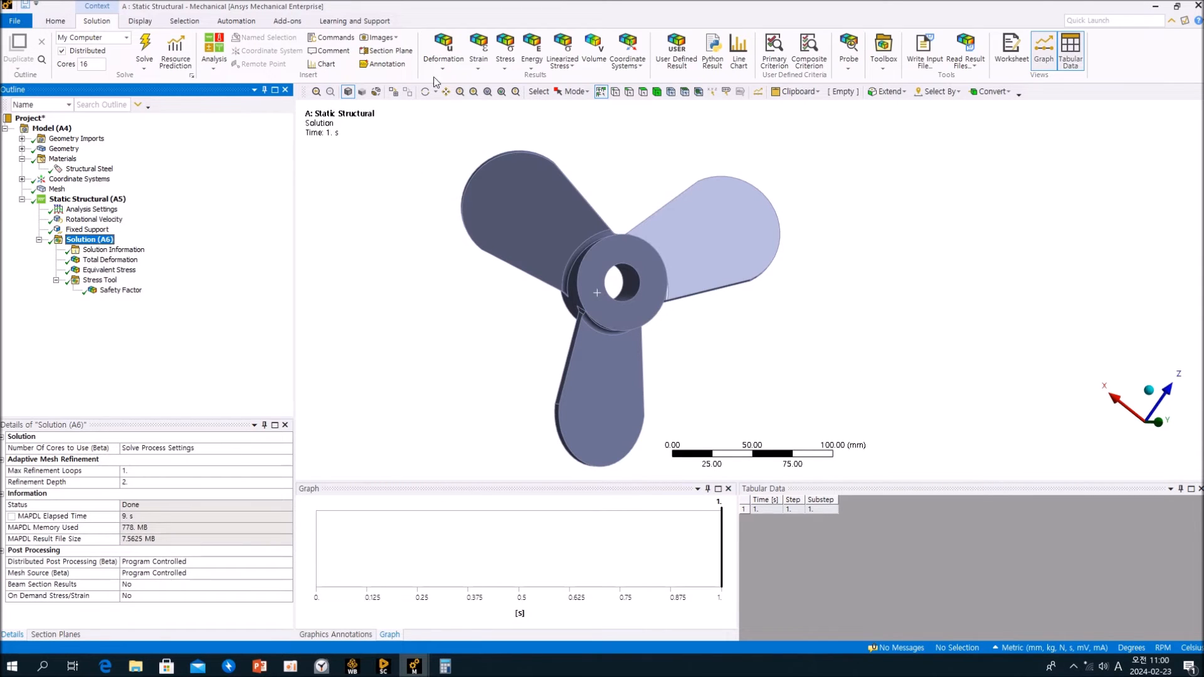
click(469, 65)
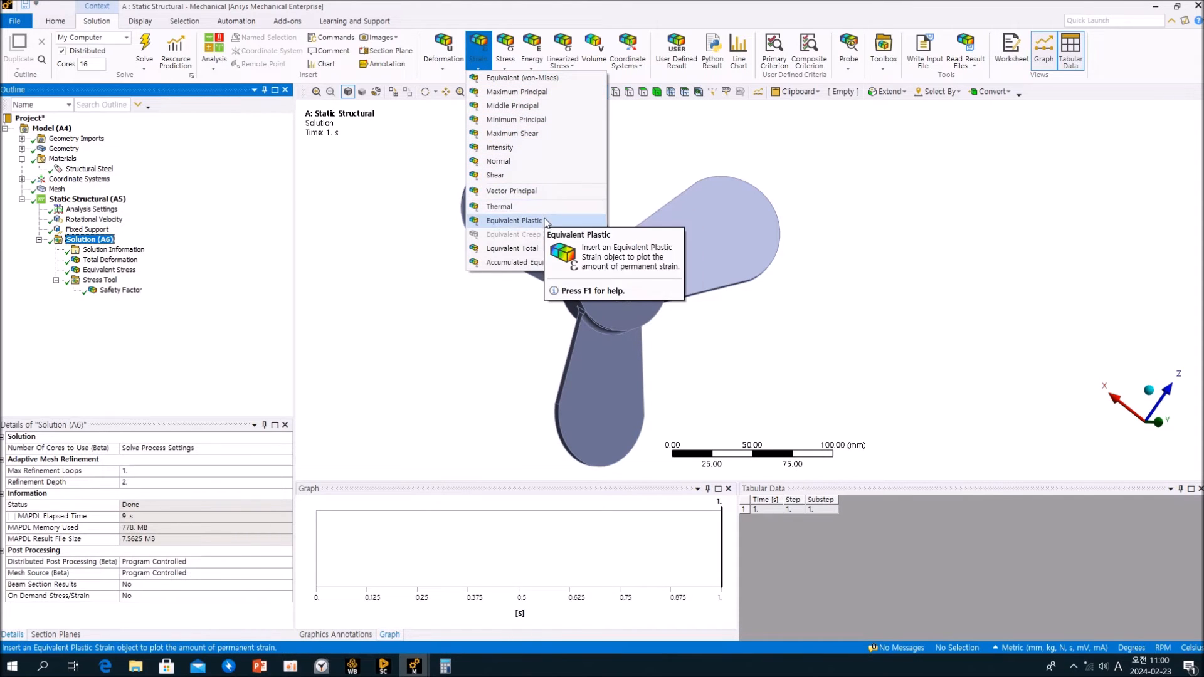
click(512, 249)
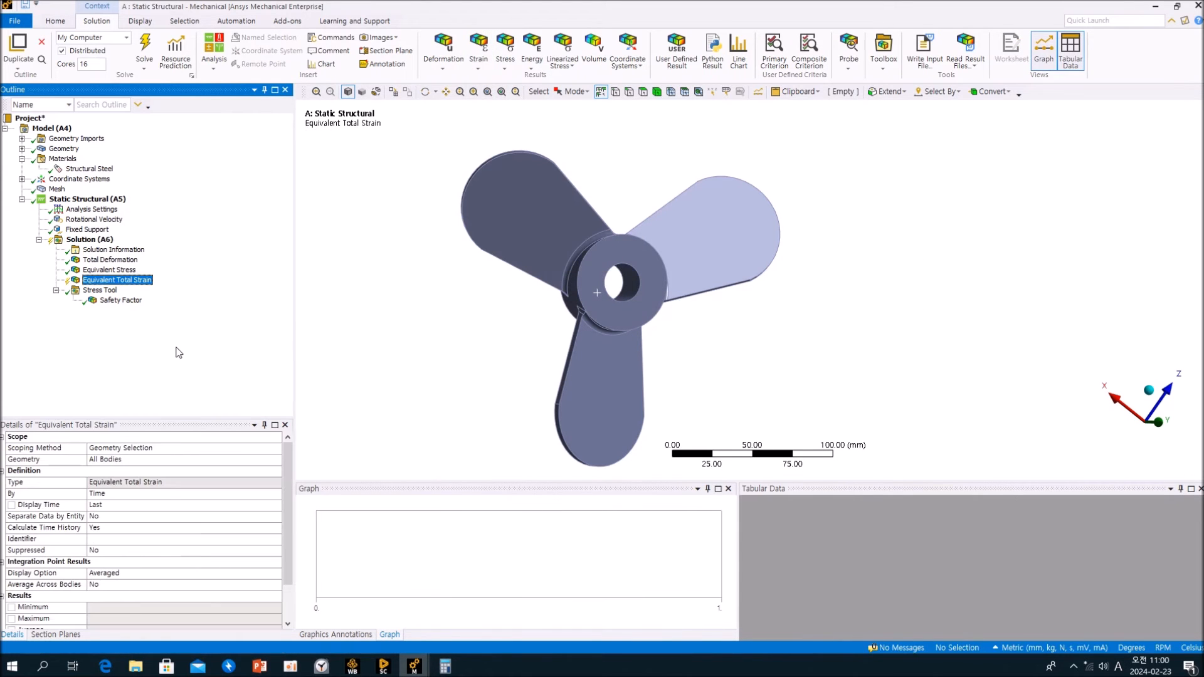
right_click(171, 291)
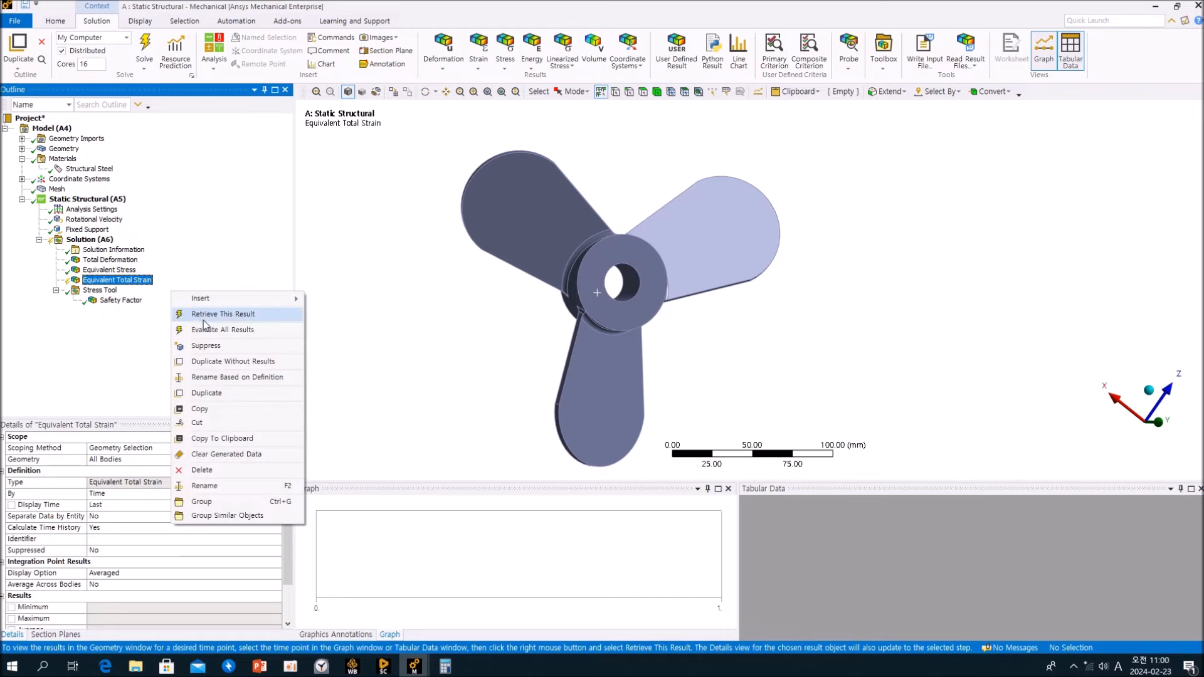
click(208, 330)
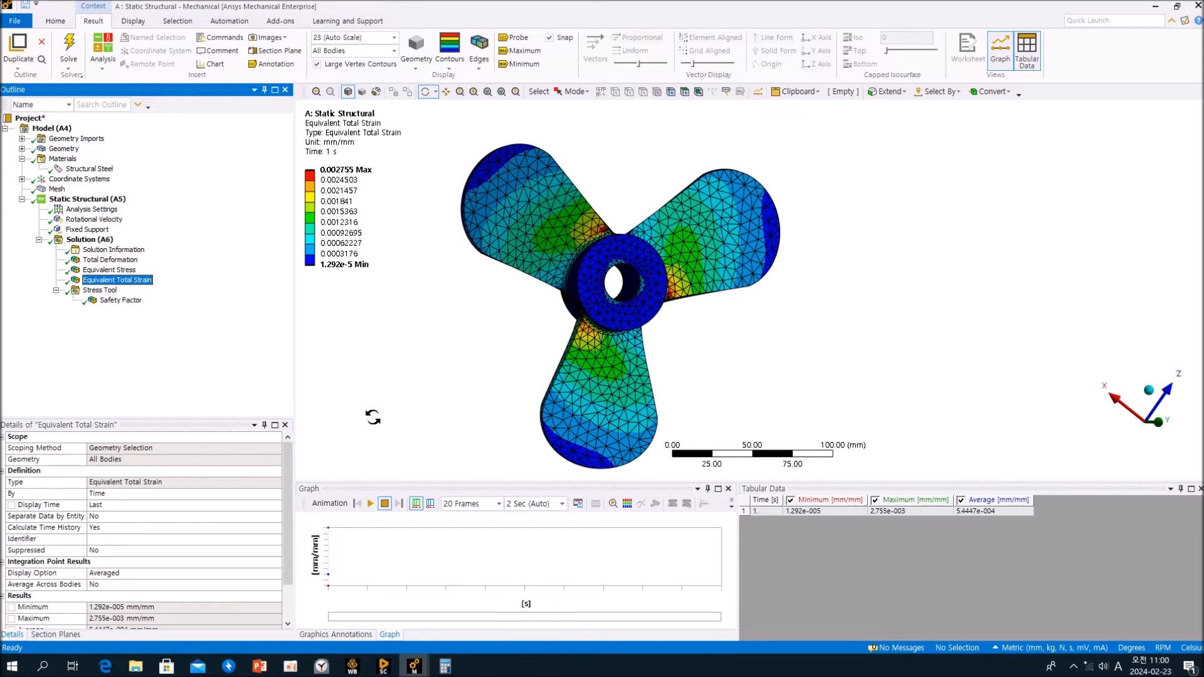
Switch to Calculator, clear it, and start a multiplication with the maximum equivalent total strain, 0.002755
click(351, 170)
mouse_move(448, 671)
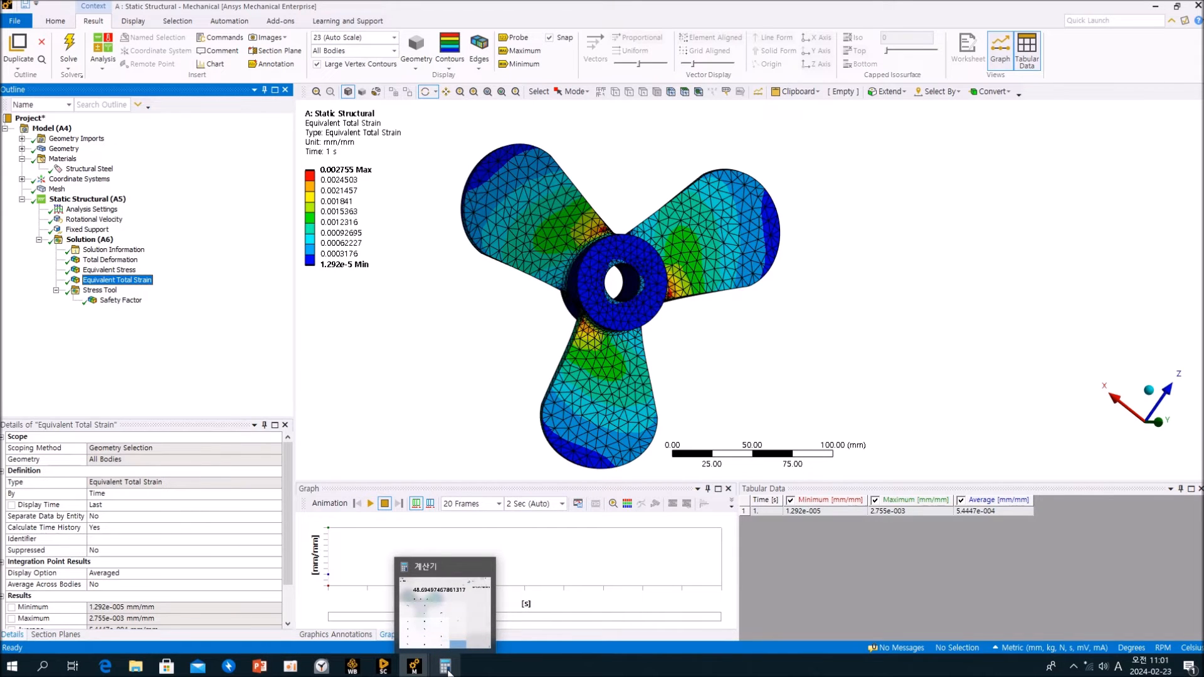
click(449, 673)
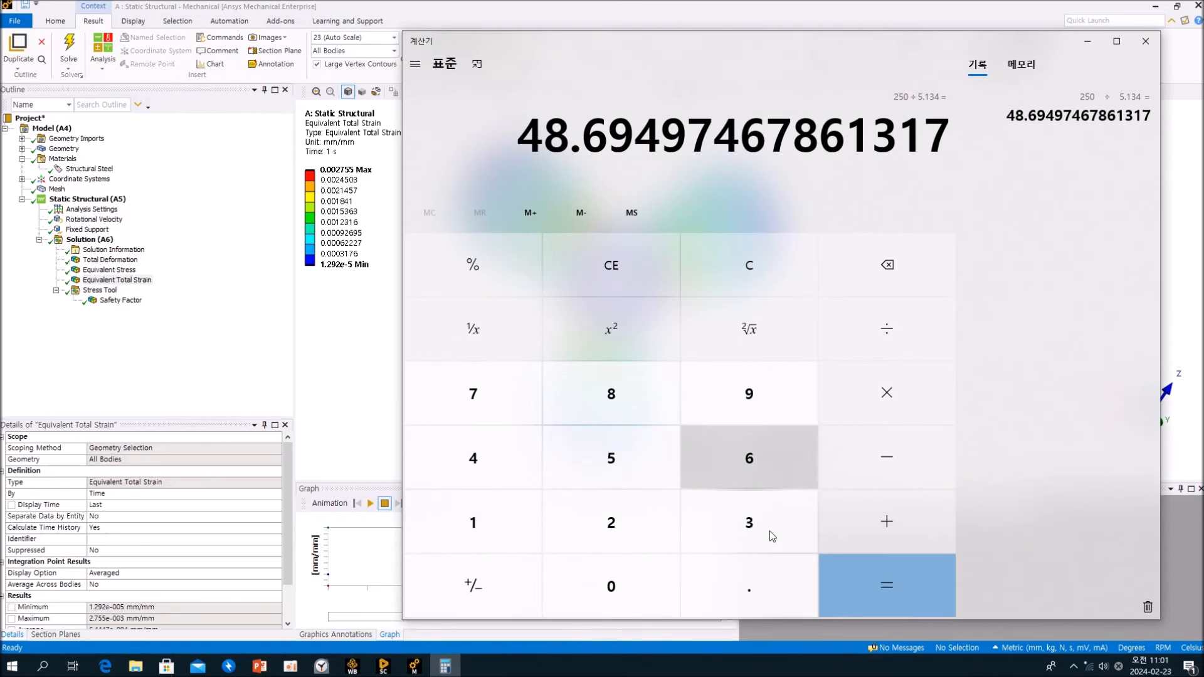
click(648, 265)
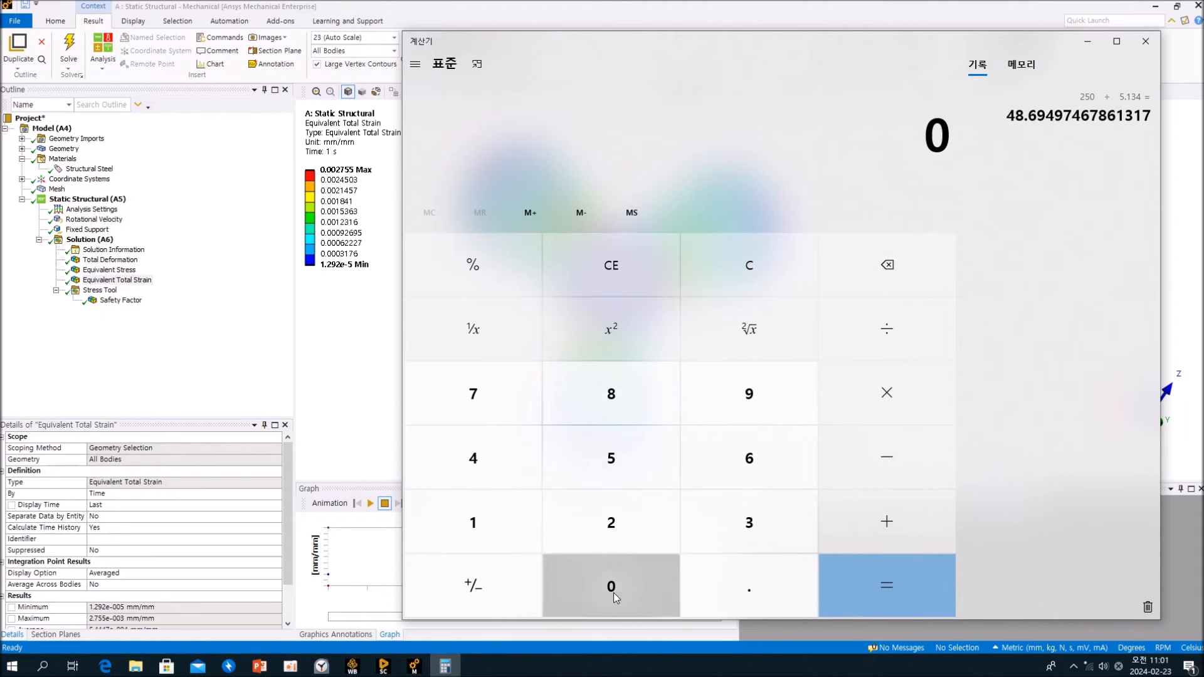
click(739, 591)
click(584, 589)
click(584, 588)
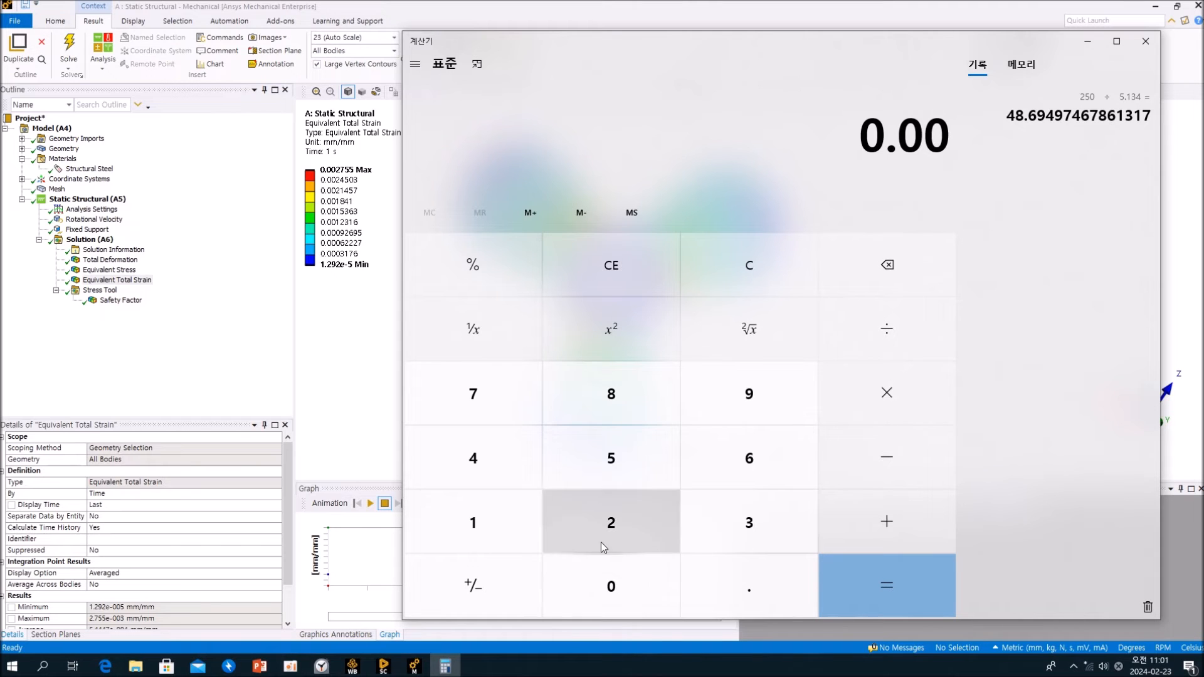
click(598, 539)
click(486, 401)
click(587, 456)
click(588, 456)
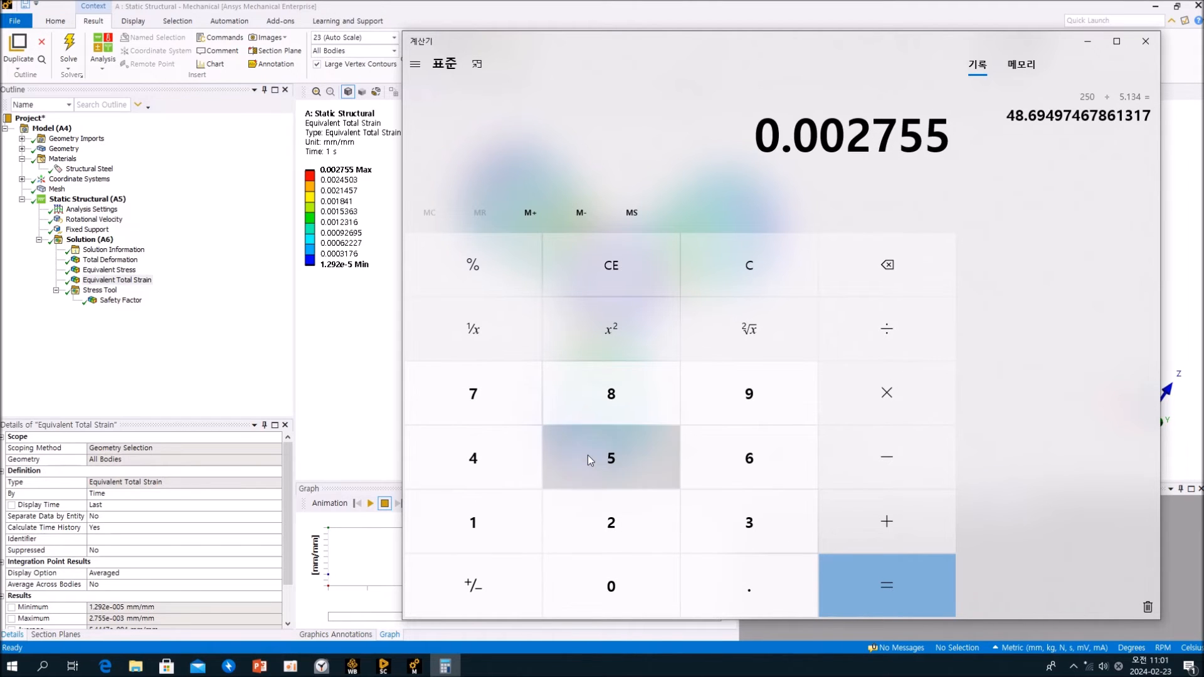
click(878, 398)
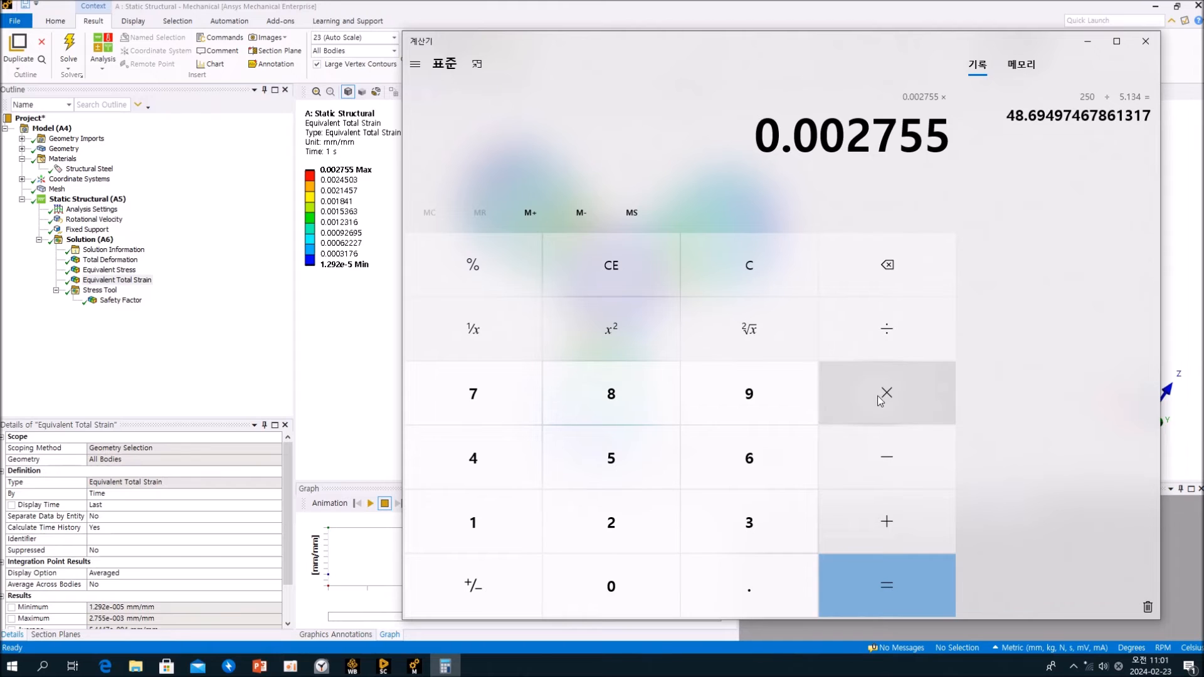
Look up the Young's Modulus of Structural Steel in the Static Structural window and return to Calculator
click(67, 167)
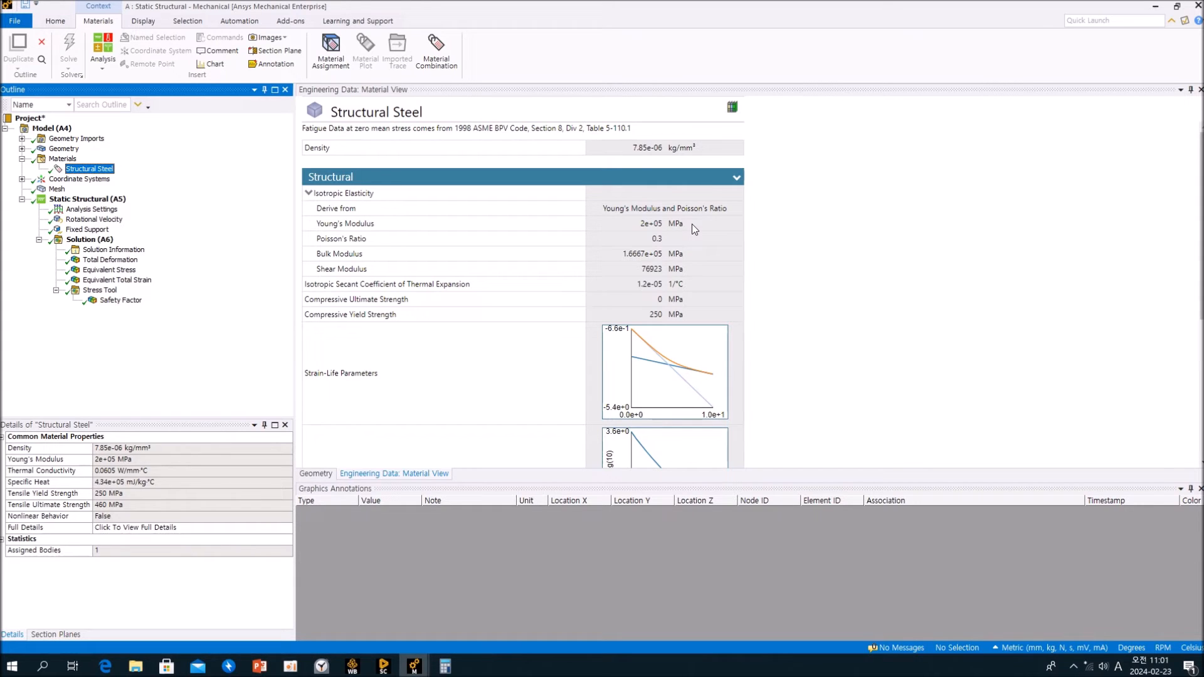
click(1156, 8)
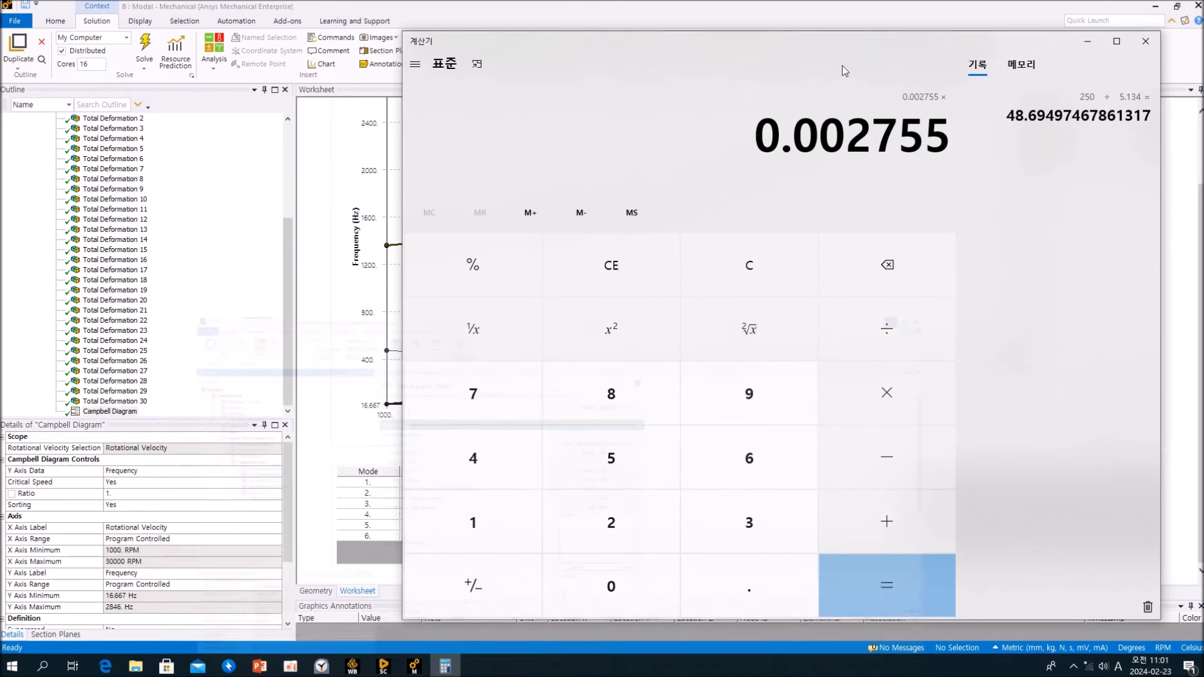
click(414, 669)
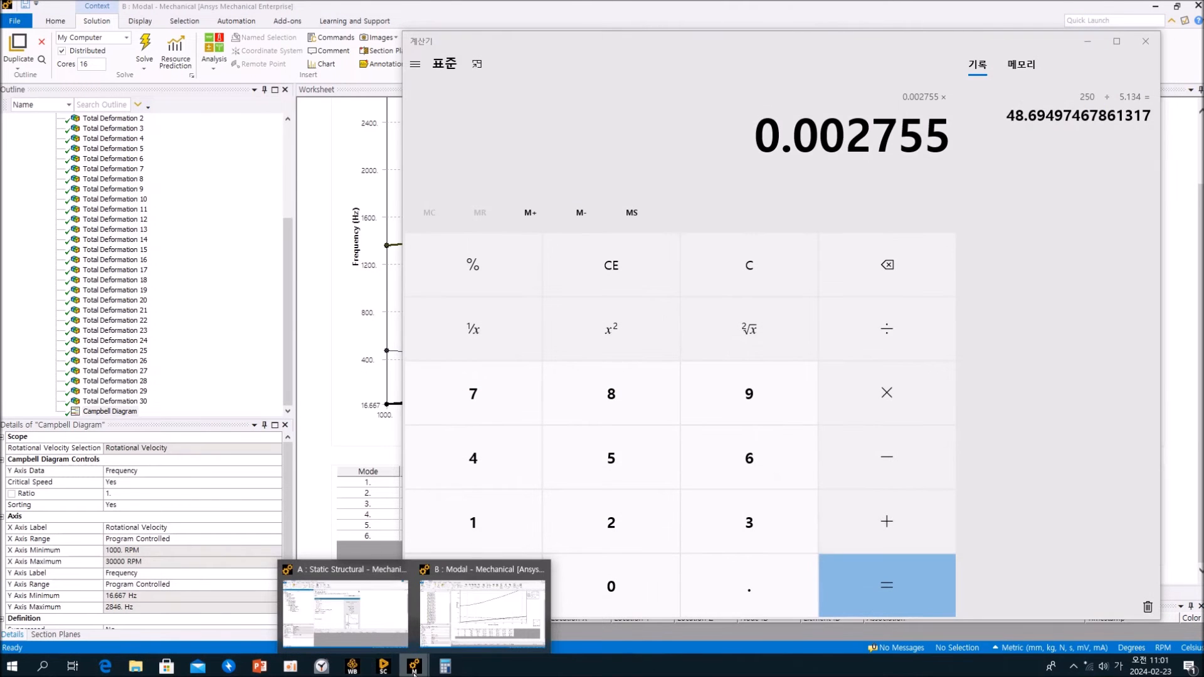
mouse_move(375, 614)
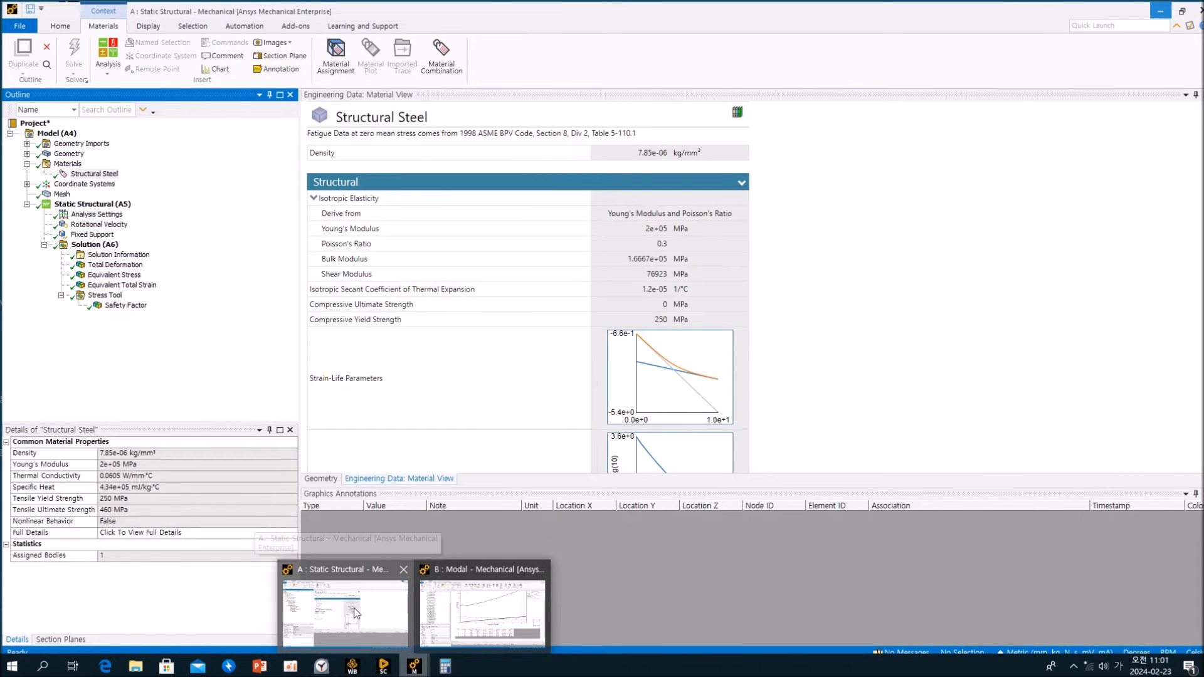
click(355, 611)
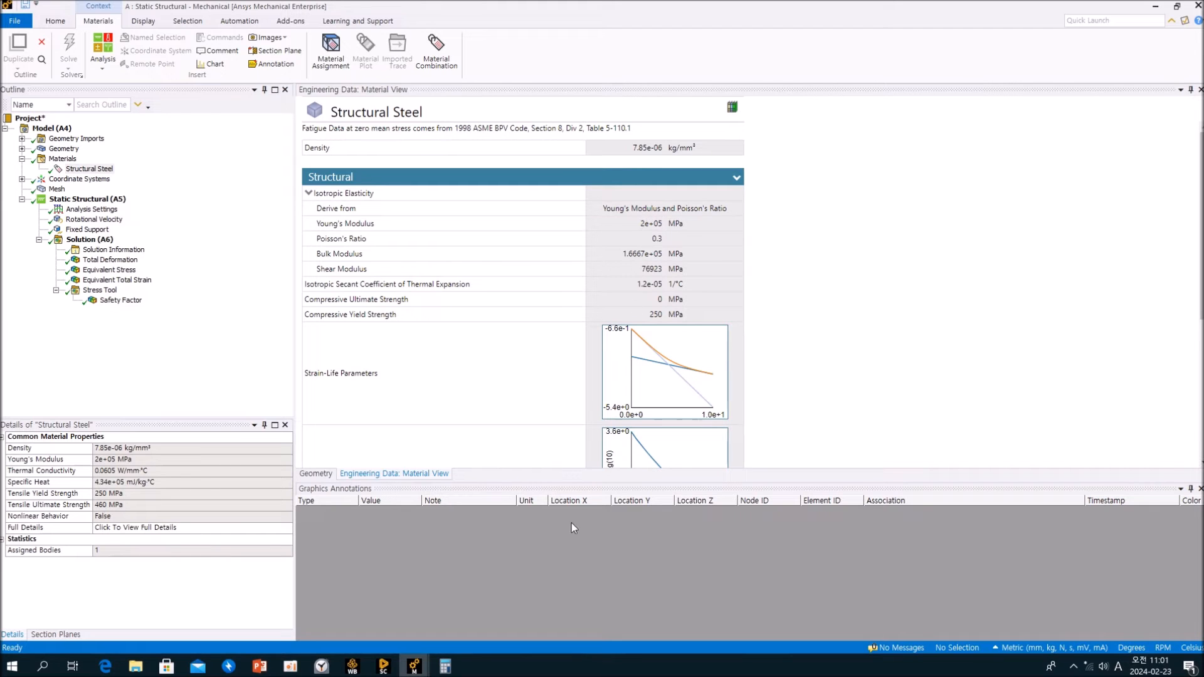
click(449, 670)
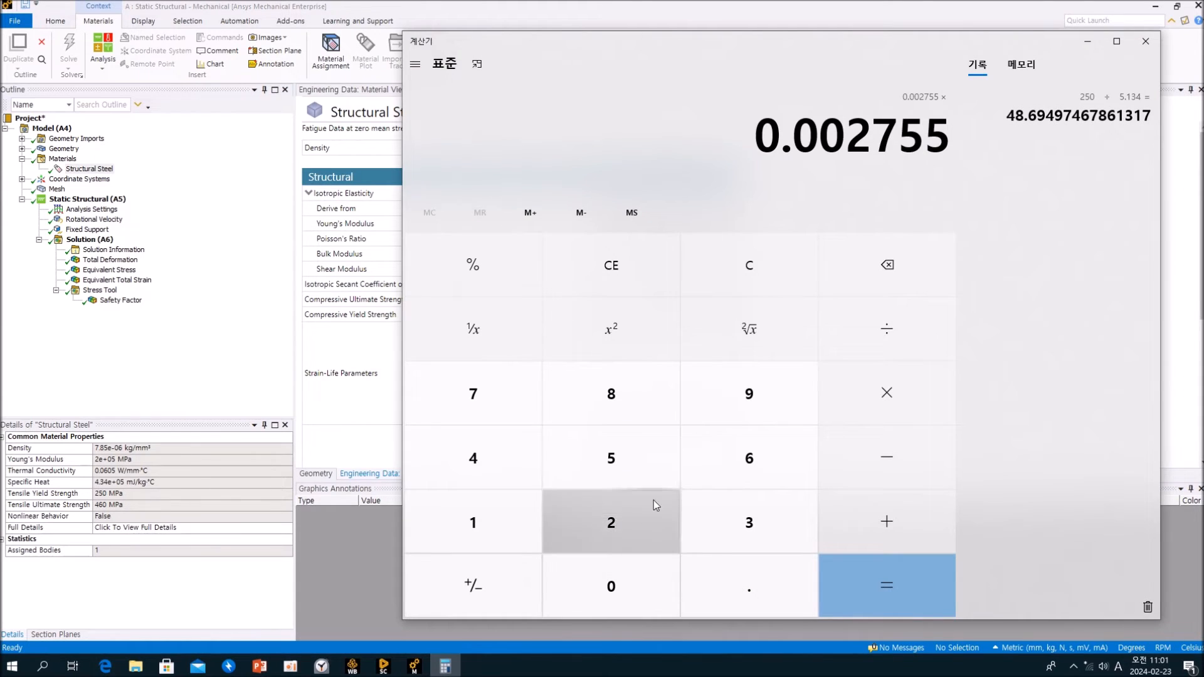
Multiply the entered strain by 20,000,000,000 in Calculator and return to the Static Structural window
click(615, 533)
click(622, 589)
click(622, 589)
click(622, 590)
click(624, 592)
click(624, 592)
click(620, 592)
click(612, 588)
click(612, 588)
click(611, 589)
click(609, 589)
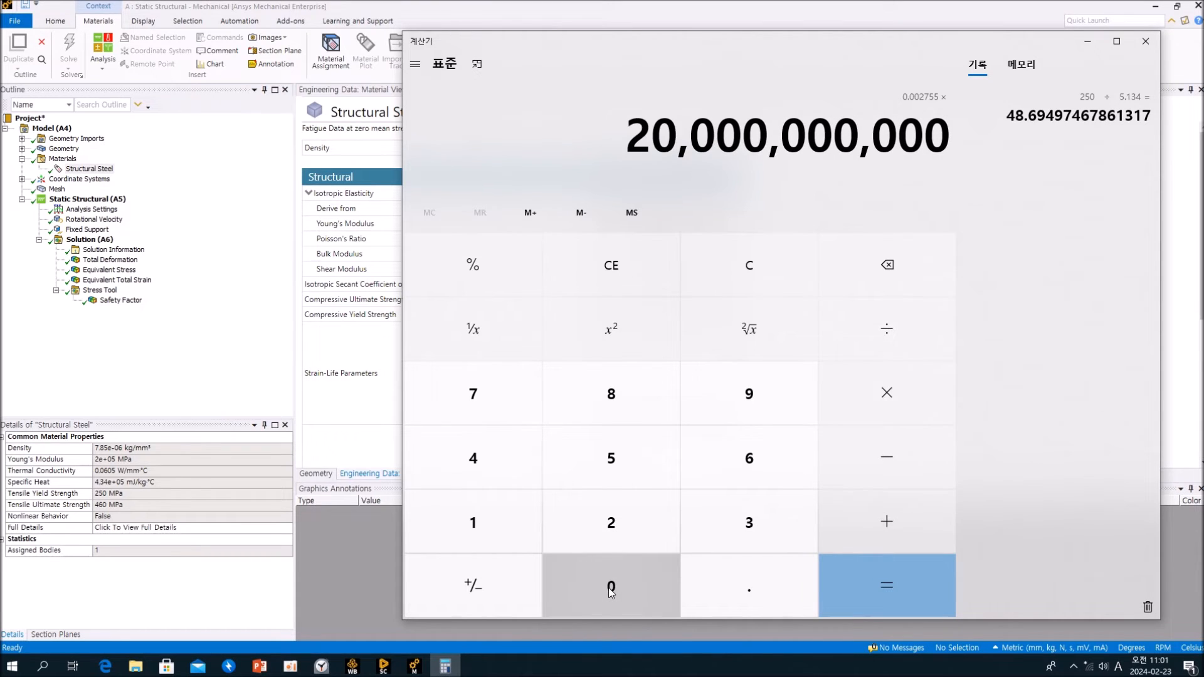
click(871, 587)
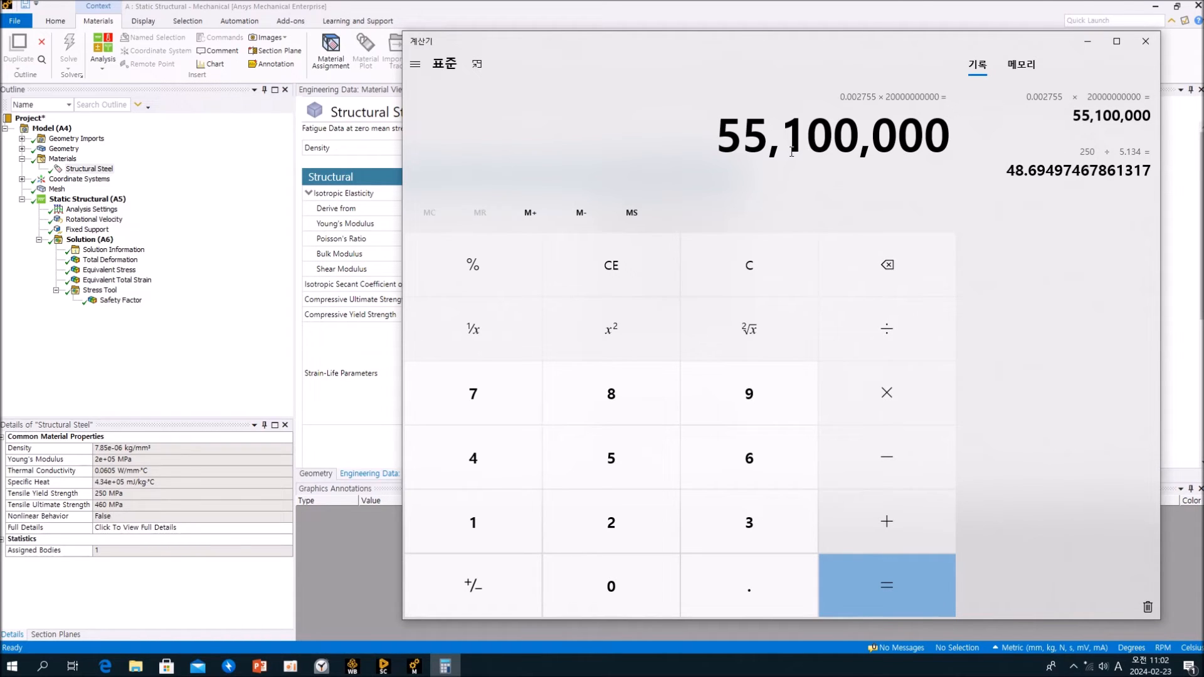
click(153, 345)
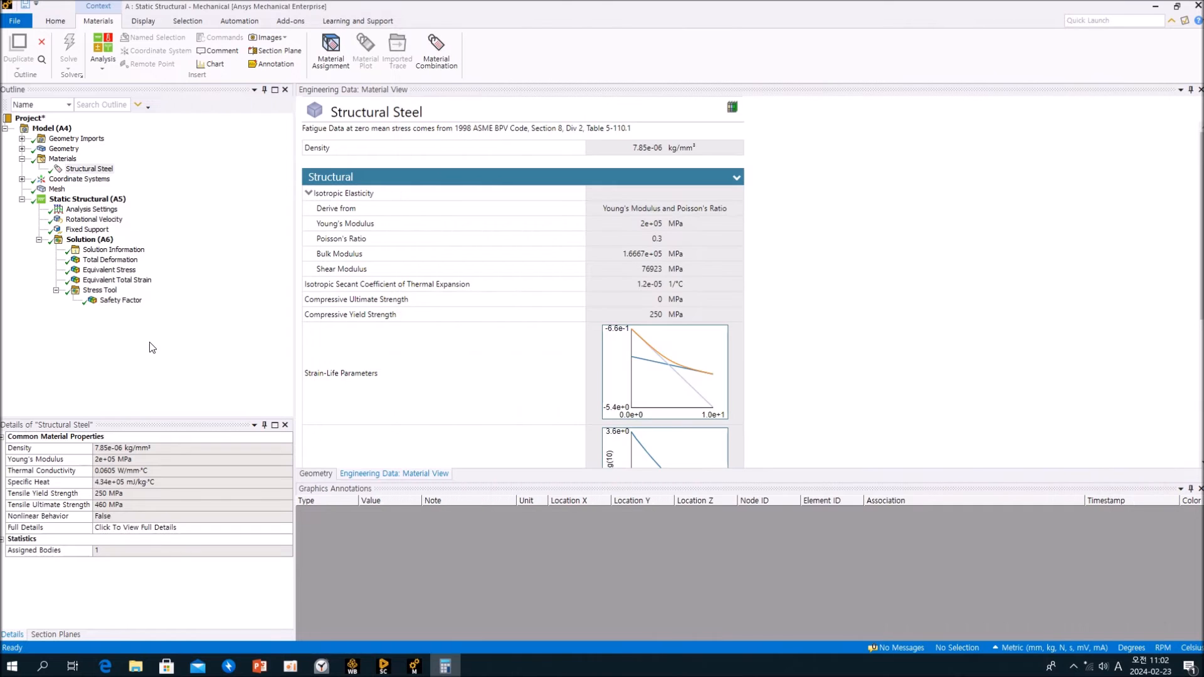
Compare the Equivalent Stress result in the Static Structural window with the product computed in Calculator
click(109, 271)
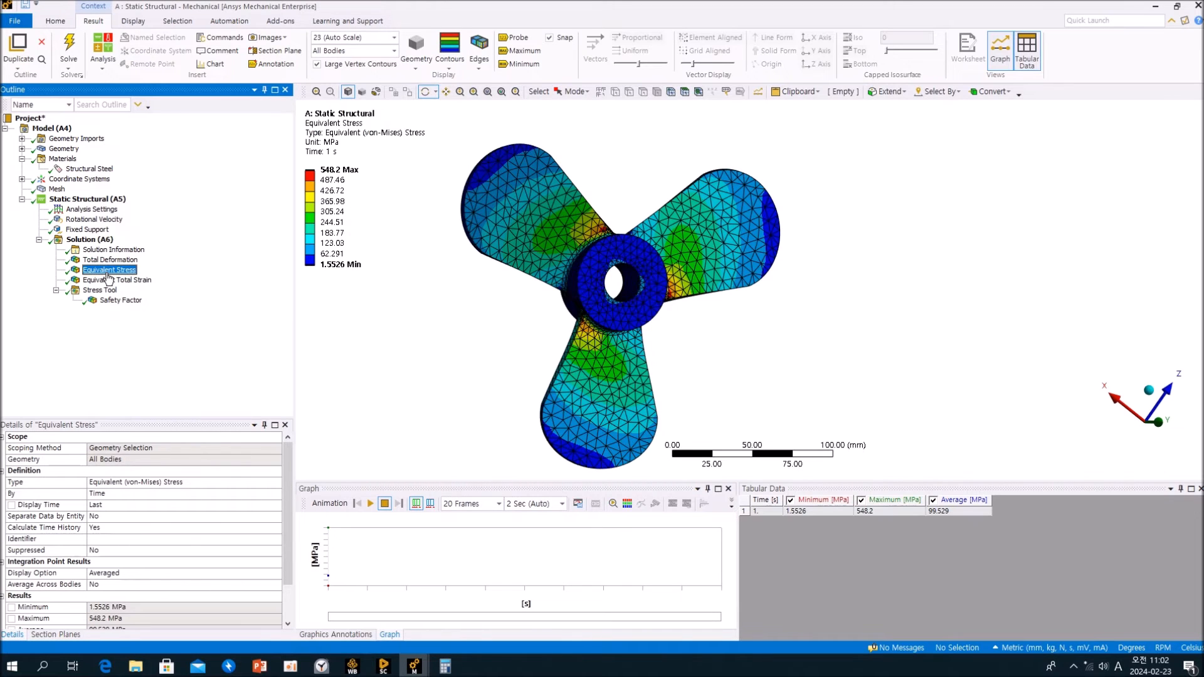
click(445, 665)
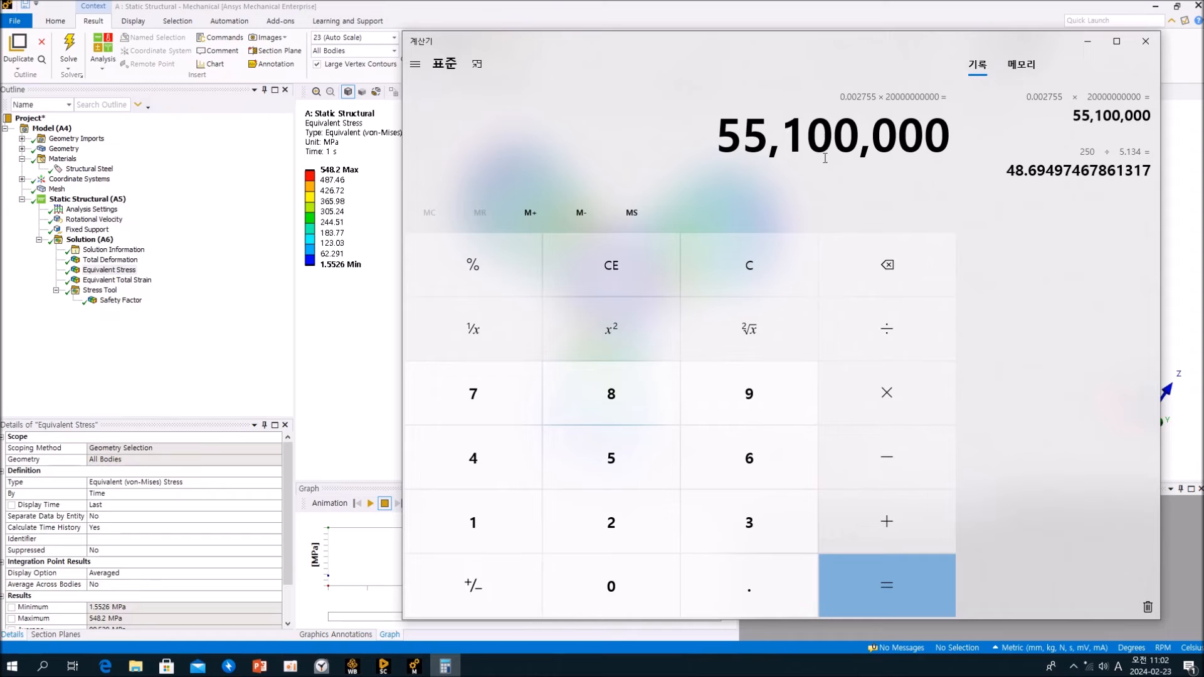
click(200, 359)
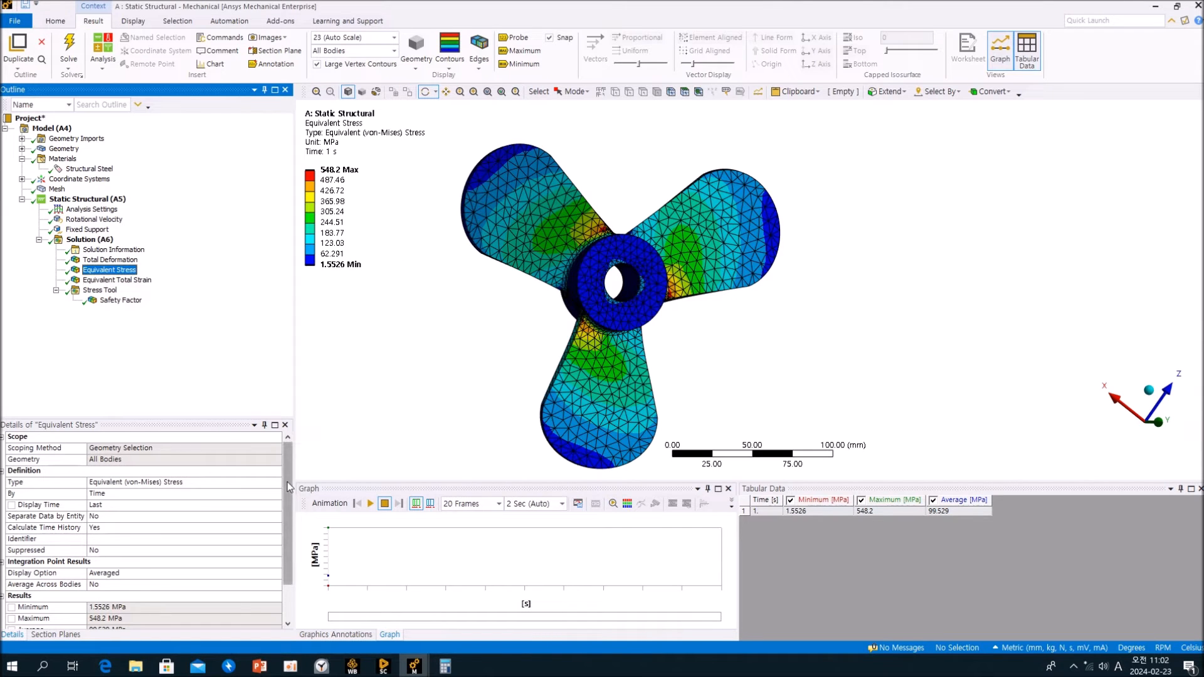
click(445, 667)
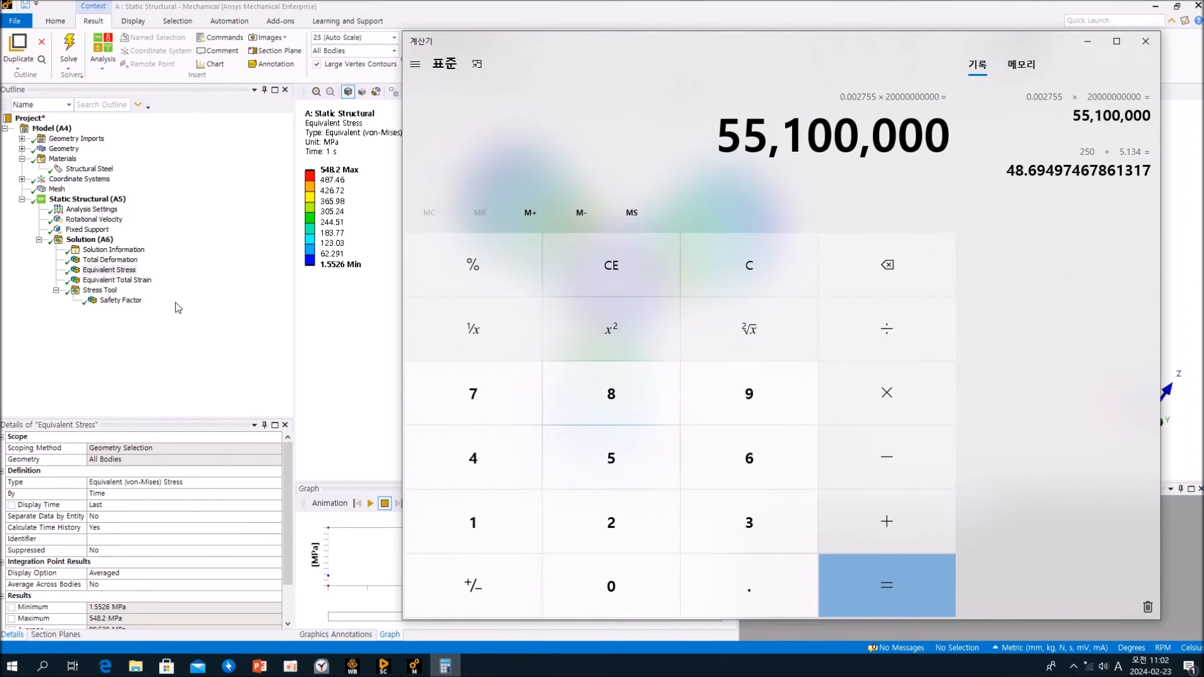
Recheck the maximum Equivalent Total Strain in the Static Structural window and enter it, 0.002755, in Calculator
click(117, 280)
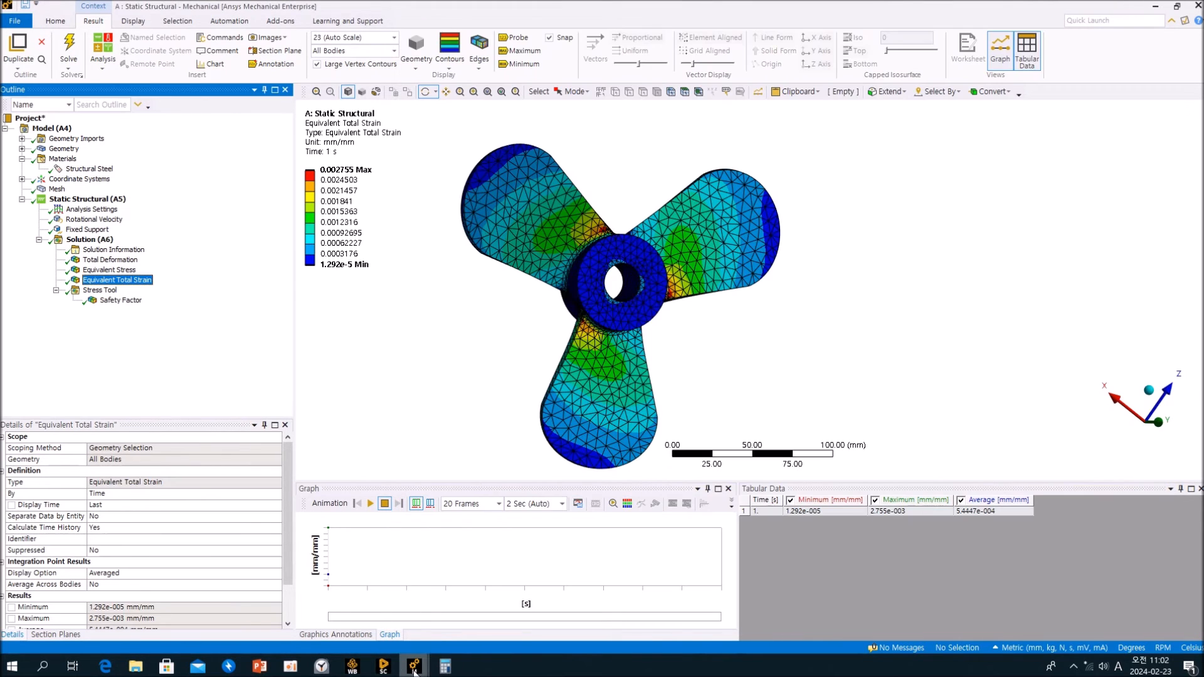
click(445, 667)
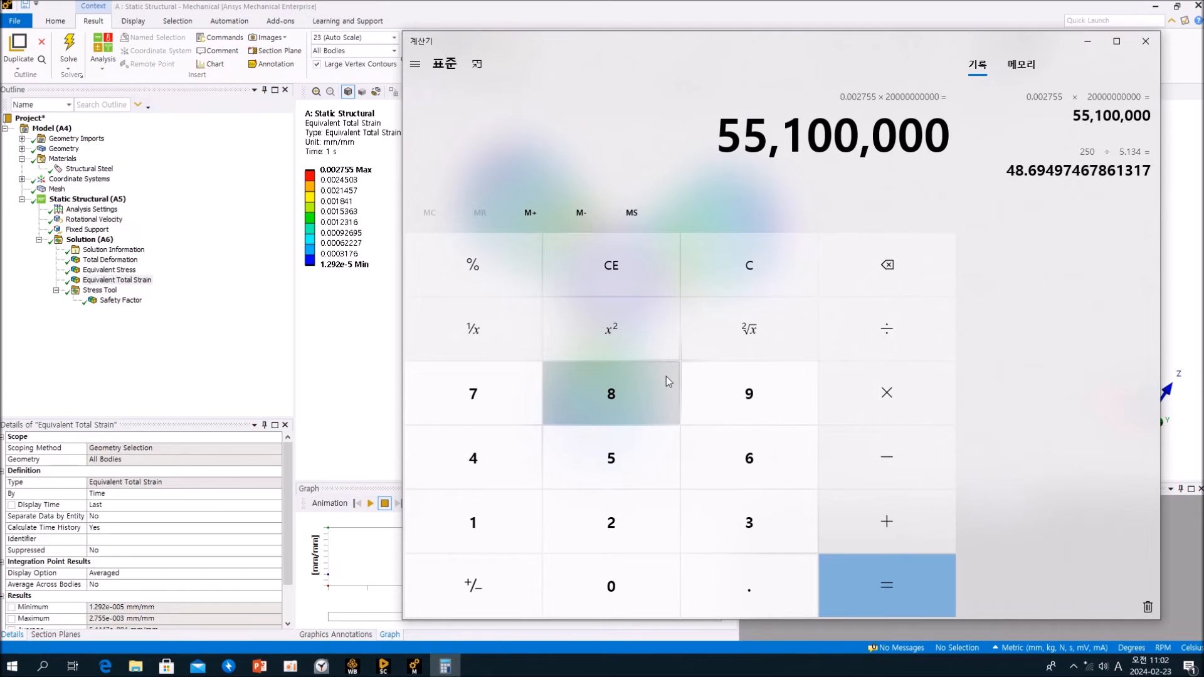
click(664, 583)
click(685, 583)
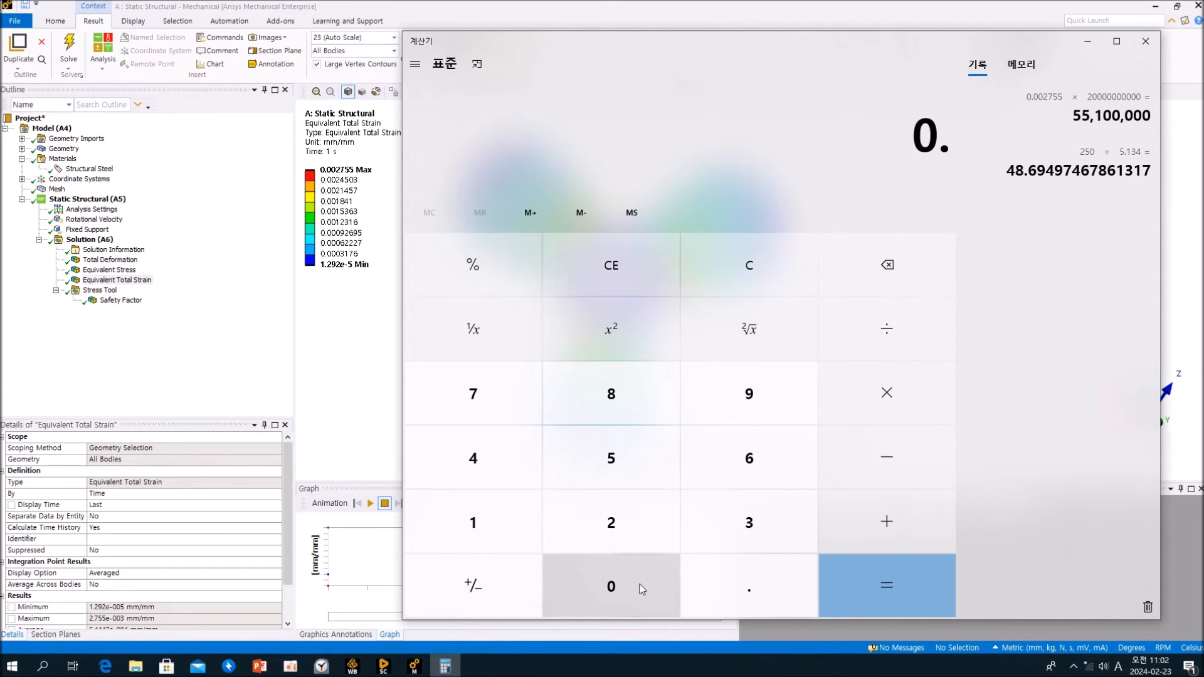
click(641, 589)
click(640, 590)
click(623, 526)
click(495, 384)
click(580, 449)
click(637, 451)
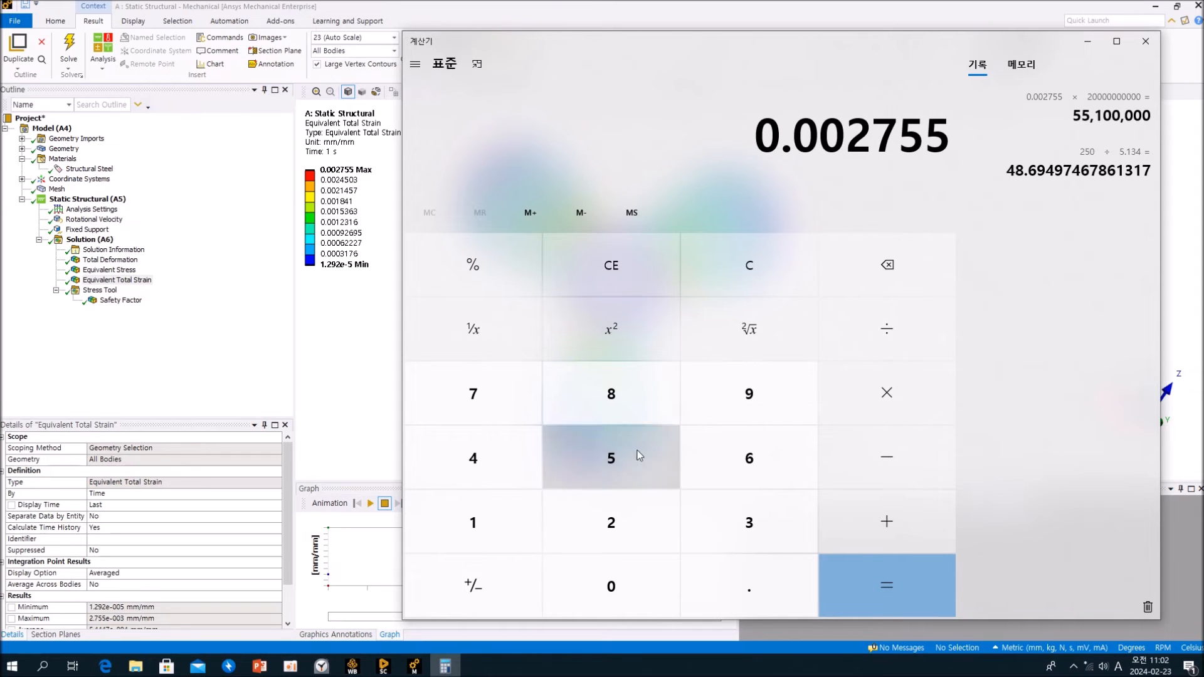
Multiply the entered strain by 200,000,000,000 in Calculator
click(897, 387)
click(635, 526)
click(640, 602)
click(640, 602)
click(637, 601)
click(630, 599)
click(624, 598)
click(624, 597)
click(623, 598)
click(624, 597)
click(624, 598)
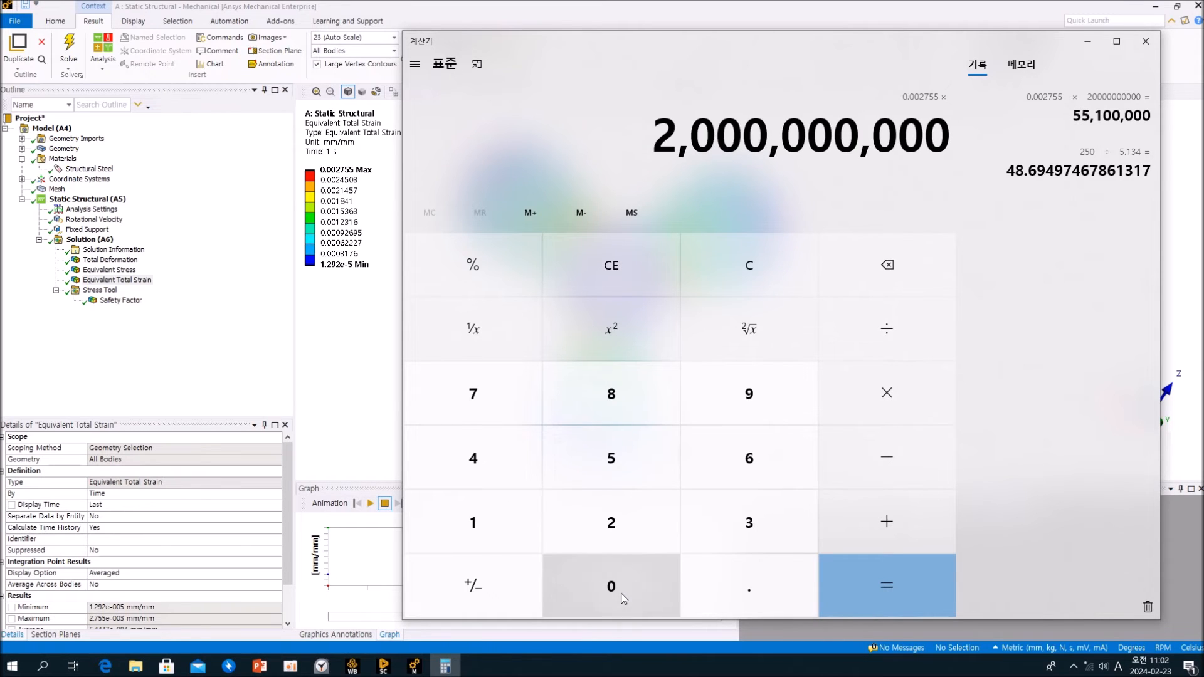
click(624, 597)
click(623, 597)
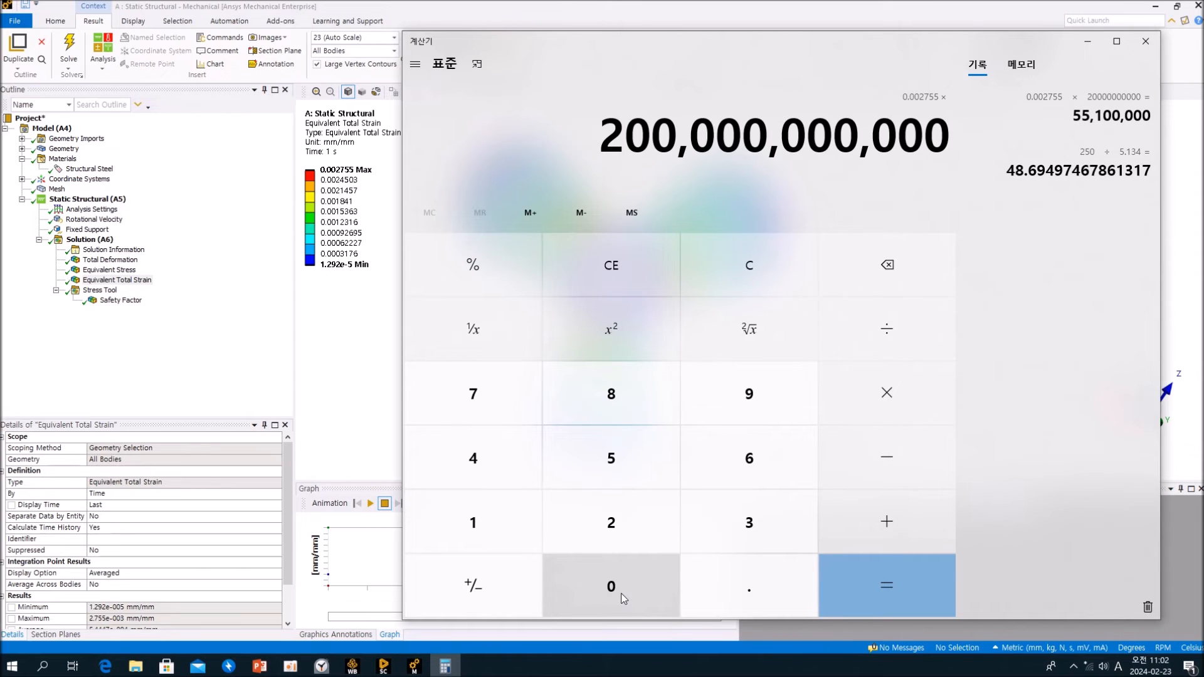
click(868, 592)
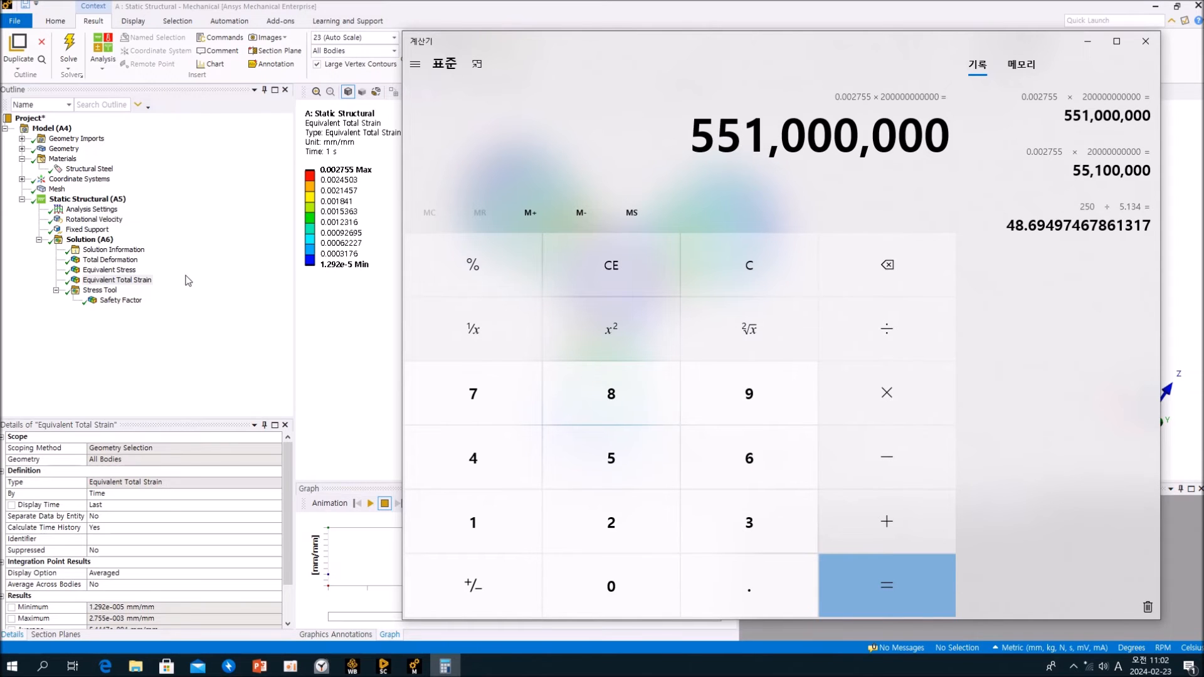
Return to the Static Structural window and compare the Equivalent Stress and Equivalent Total Strain results
click(192, 328)
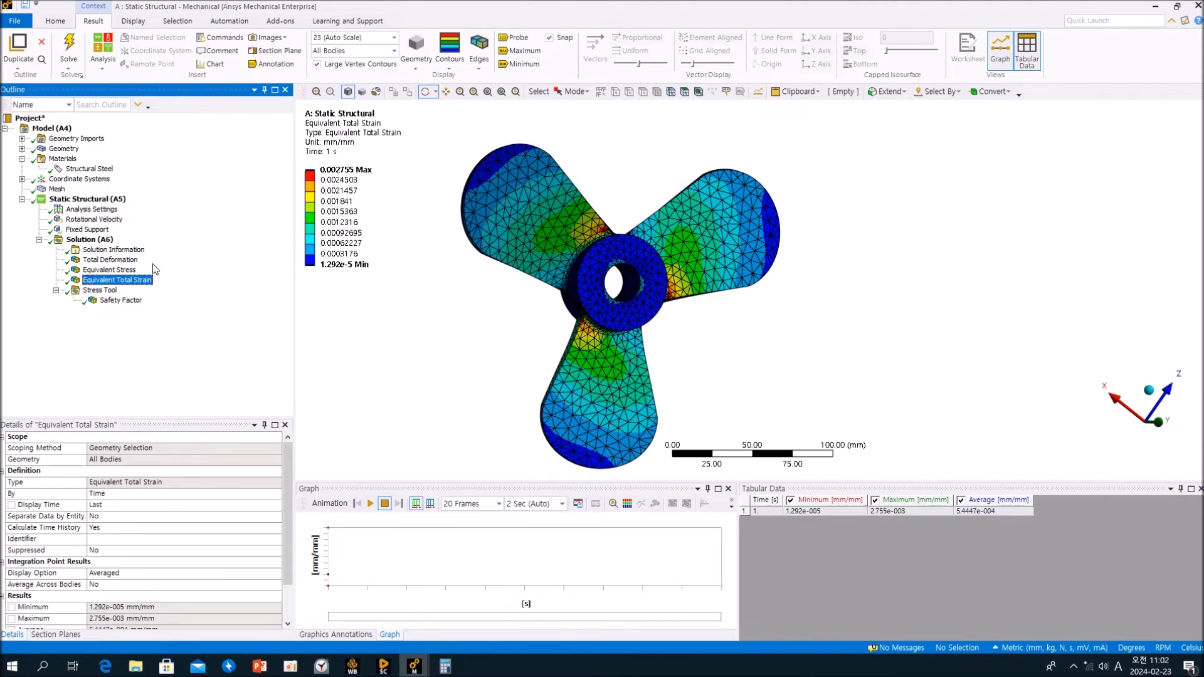
click(112, 270)
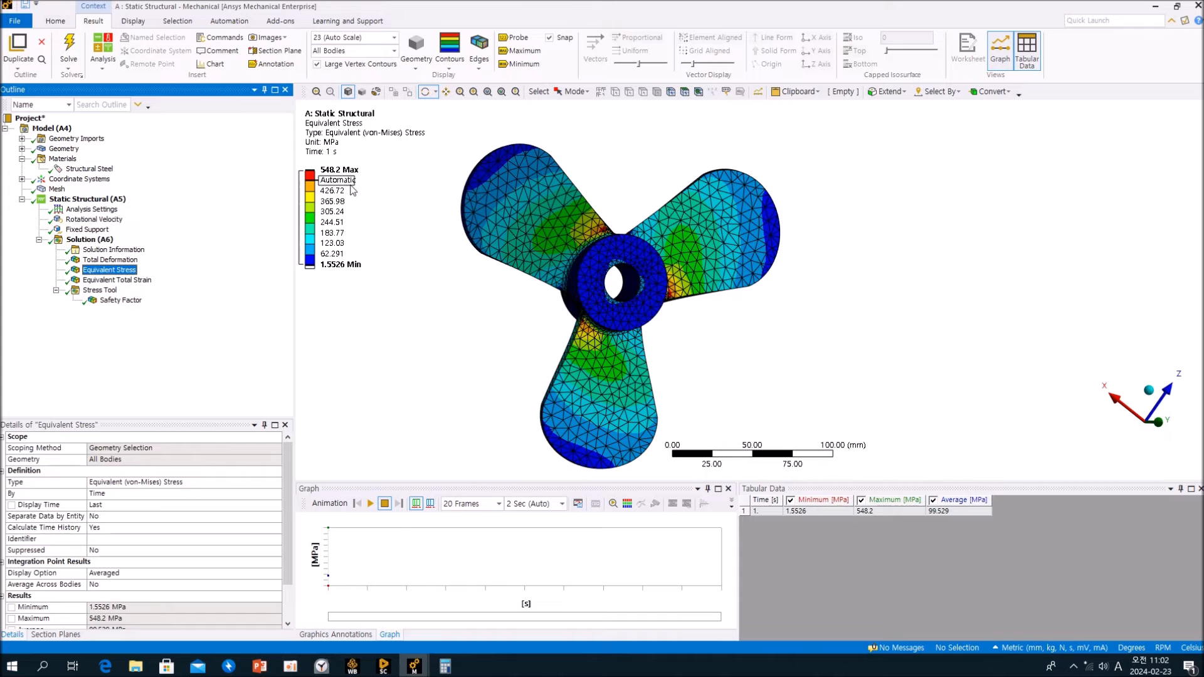
mouse_move(671, 227)
mouse_down()
mouse_move(683, 216)
mouse_move(673, 227)
mouse_up()
click(183, 380)
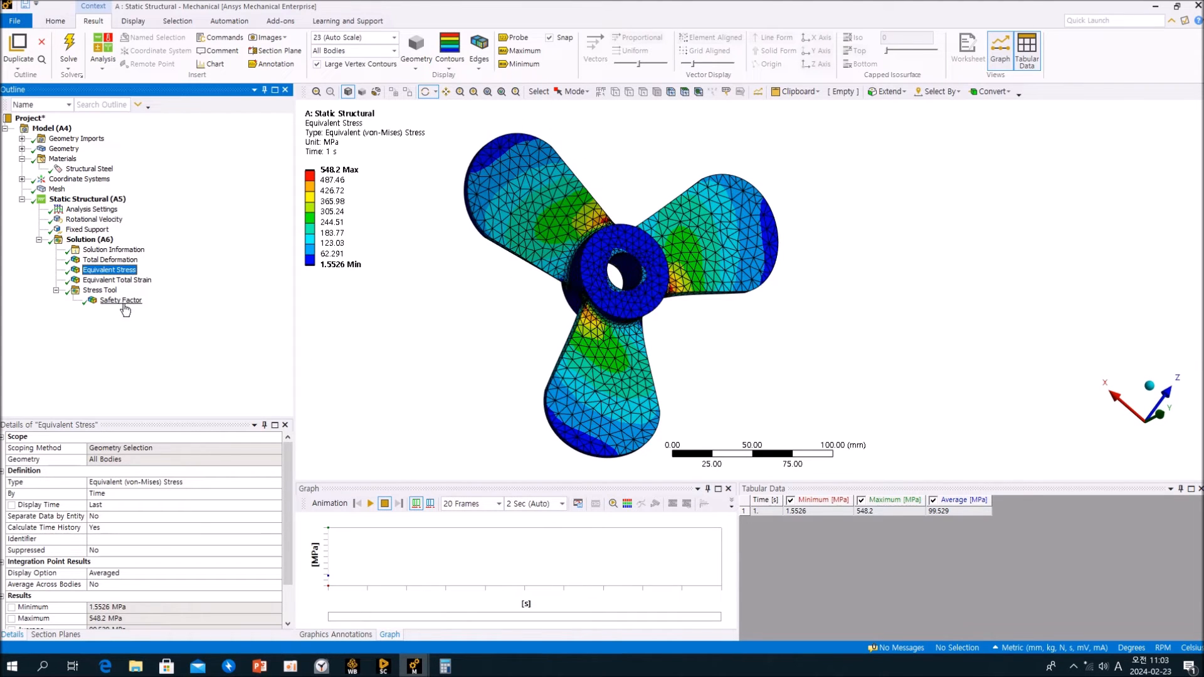
click(124, 281)
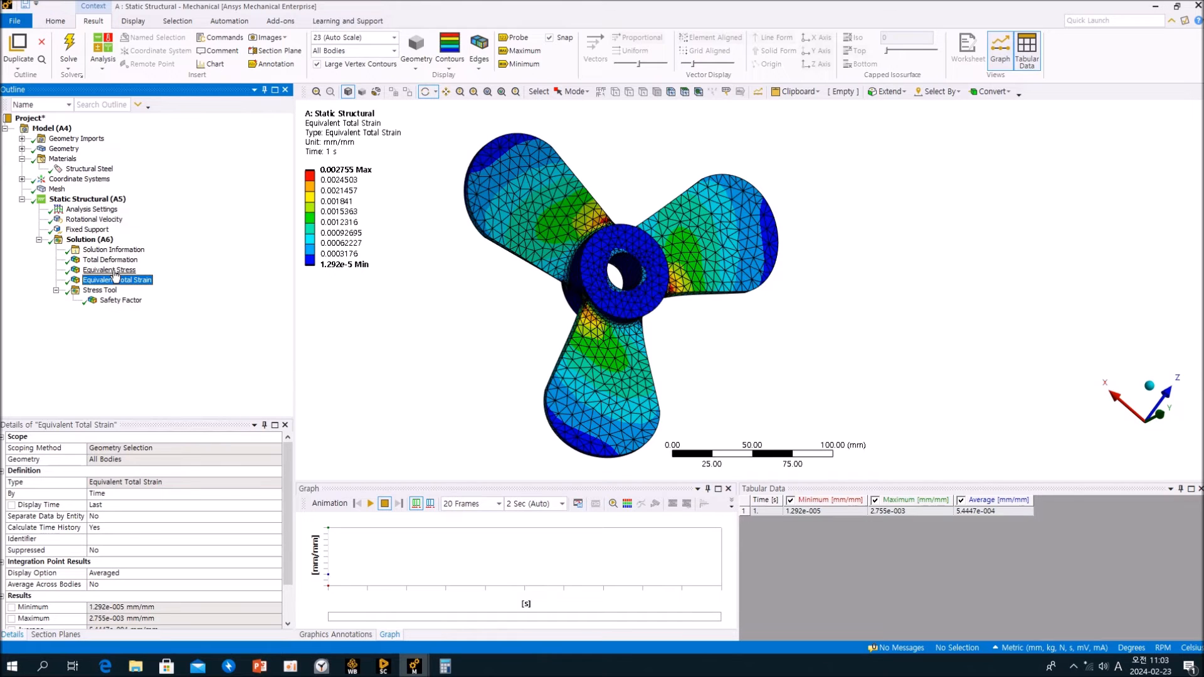
click(114, 271)
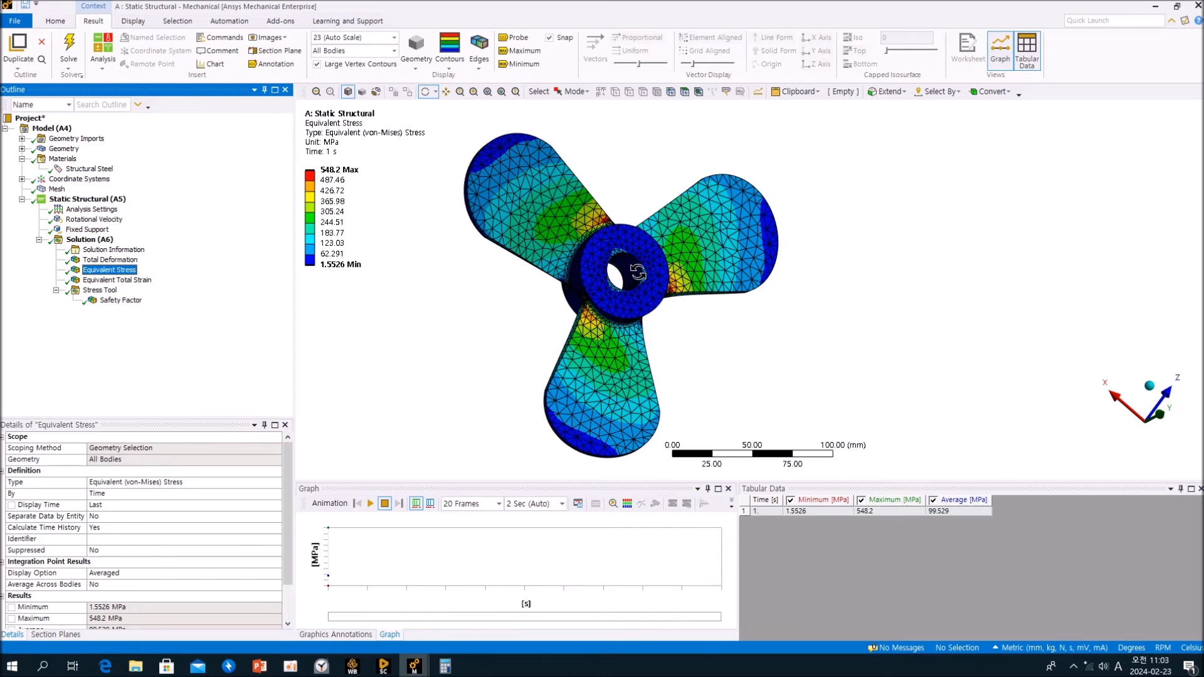
Examine the equivalent stress distribution around the propeller hub and blade roots
drag(637, 267, 639, 295)
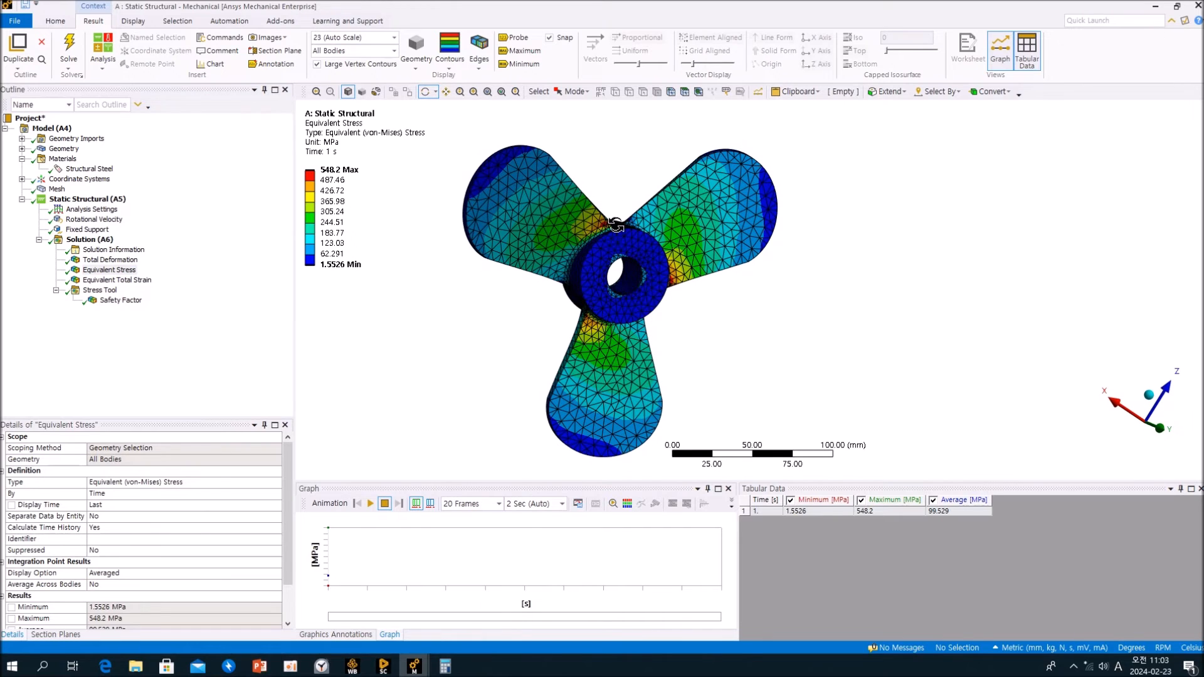
scroll(614, 227, up, 3)
scroll(557, 215, down, 2)
drag(603, 243, 626, 268)
scroll(626, 269, up, 3)
scroll(626, 274, down, 4)
ctrl+middle_drag(644, 295, 628, 279)
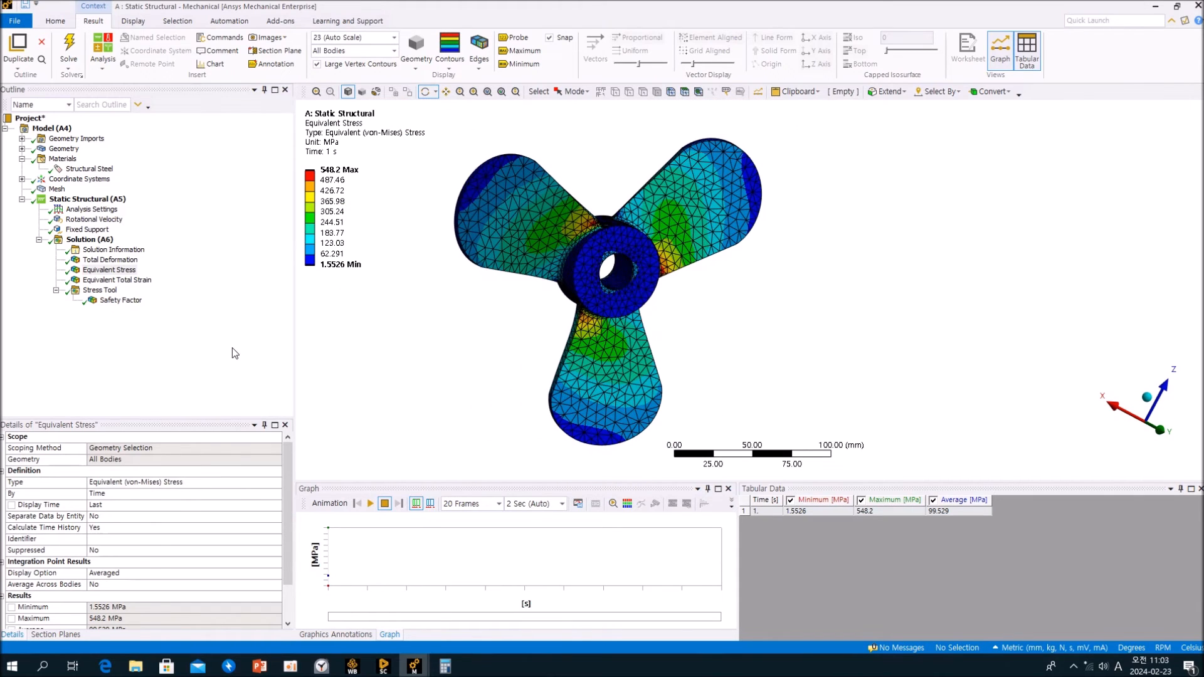
click(236, 350)
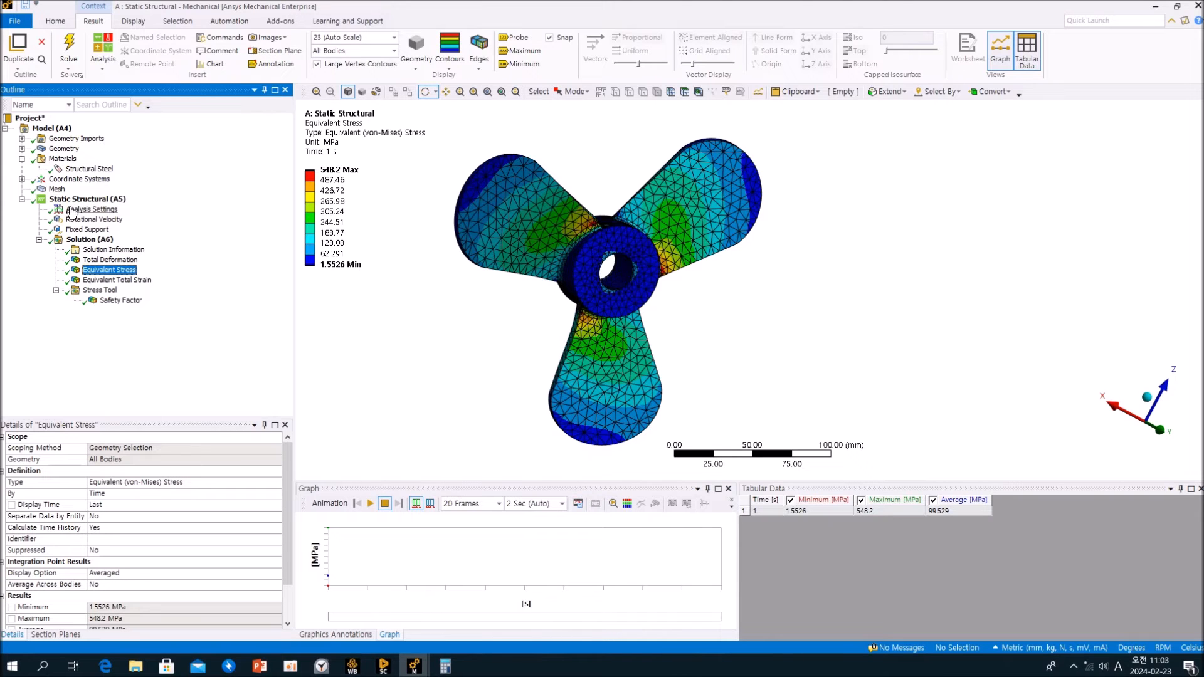
Look up the Tensile Yield Strength of Structural Steel in its material data
click(83, 169)
scroll(622, 301, down, 5)
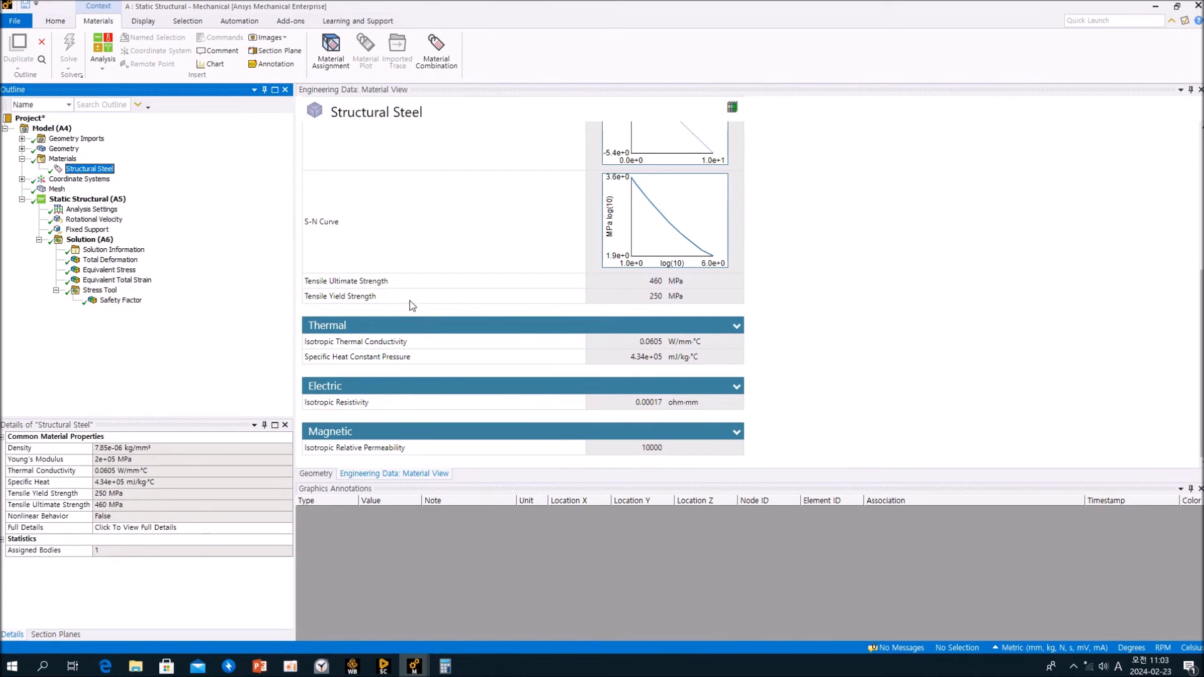
drag(651, 297, 680, 296)
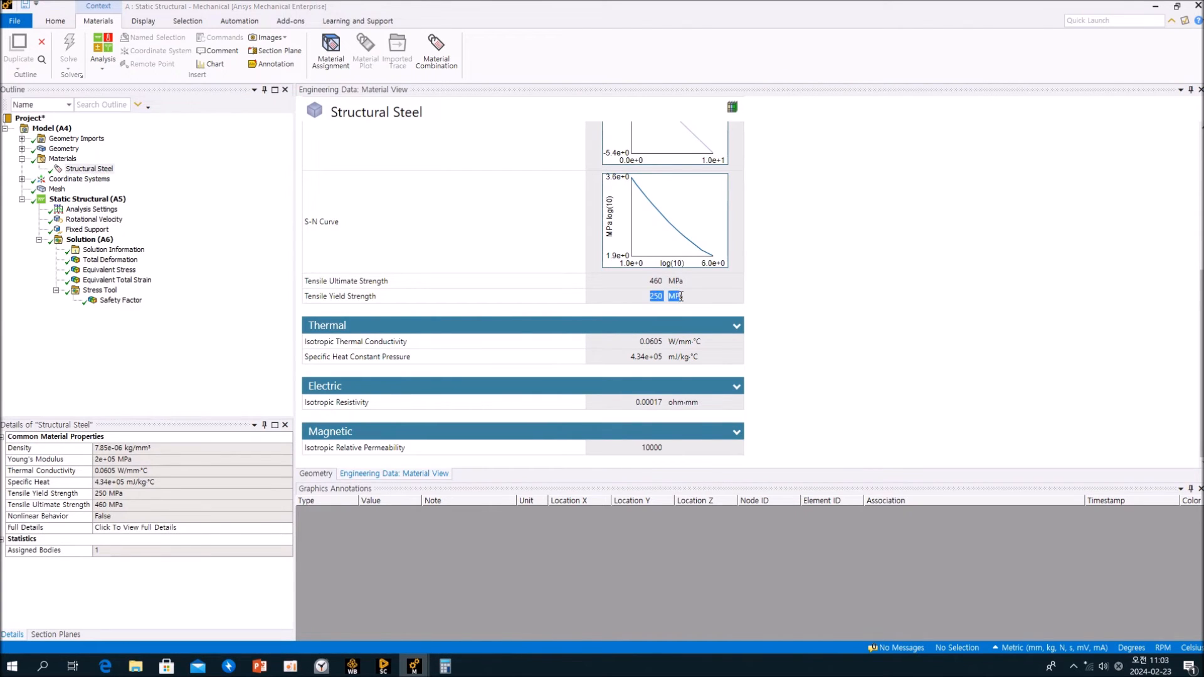
click(691, 296)
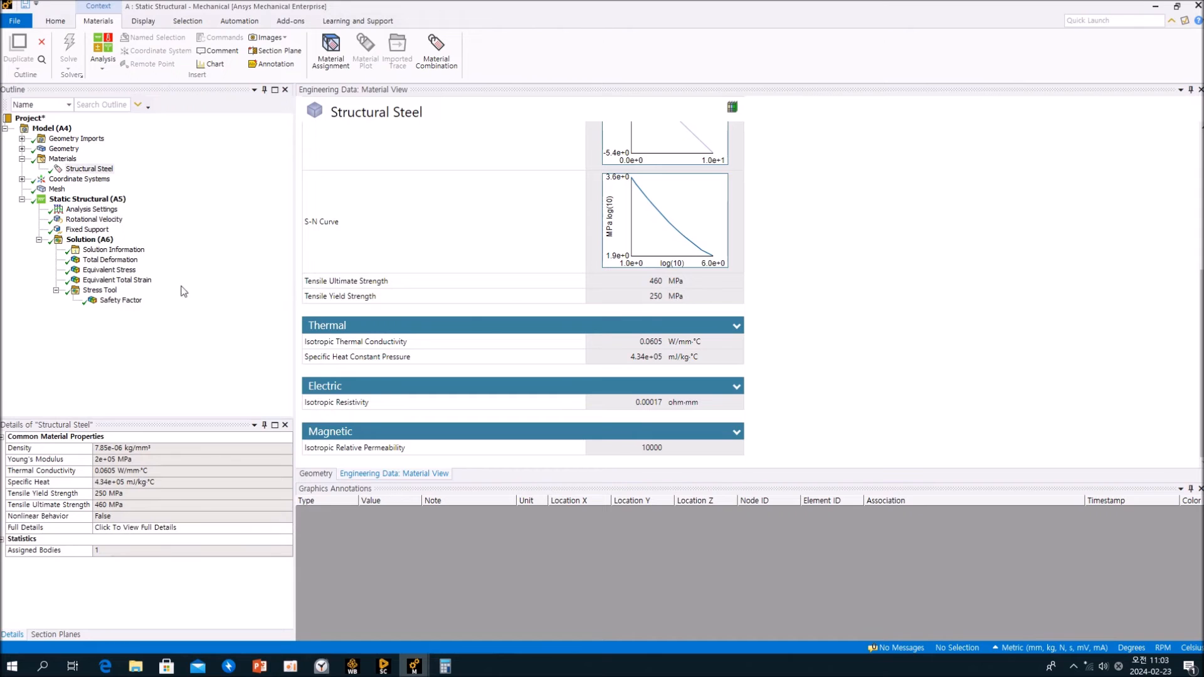
Review the Equivalent Total Strain result and the details of the static solution
click(129, 280)
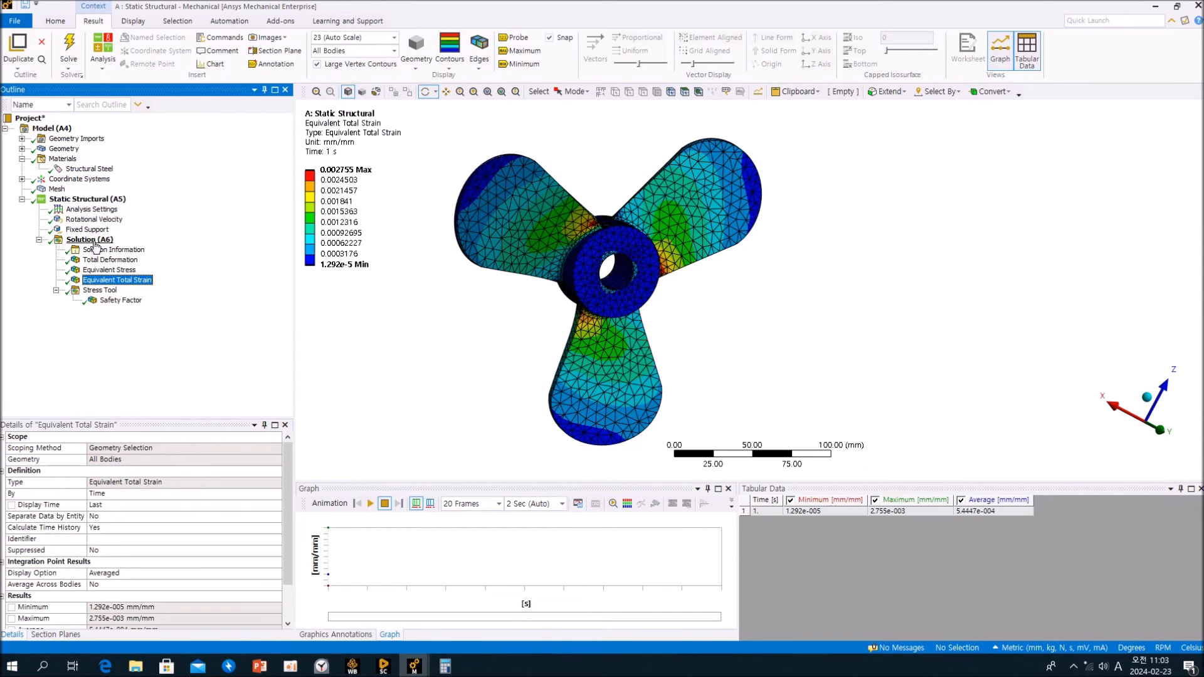
click(95, 242)
click(110, 280)
click(90, 240)
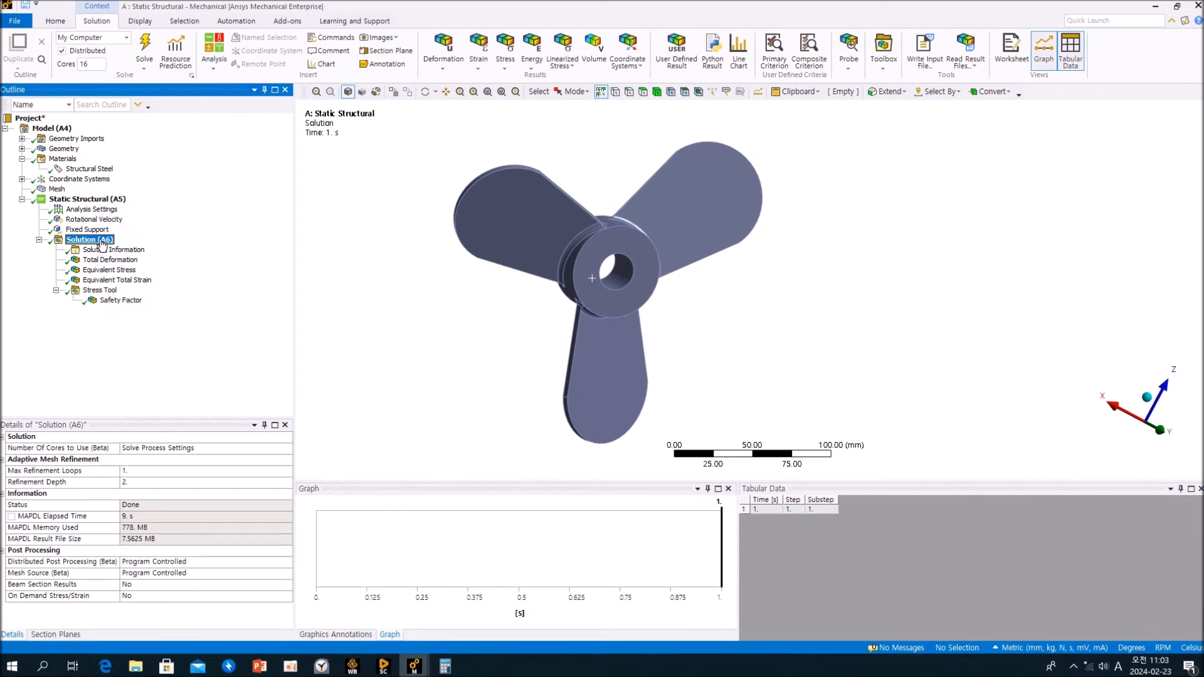
Minimize the Mechanical windows, switch to Workbench, and duplicate the original Static Structural system
click(1156, 8)
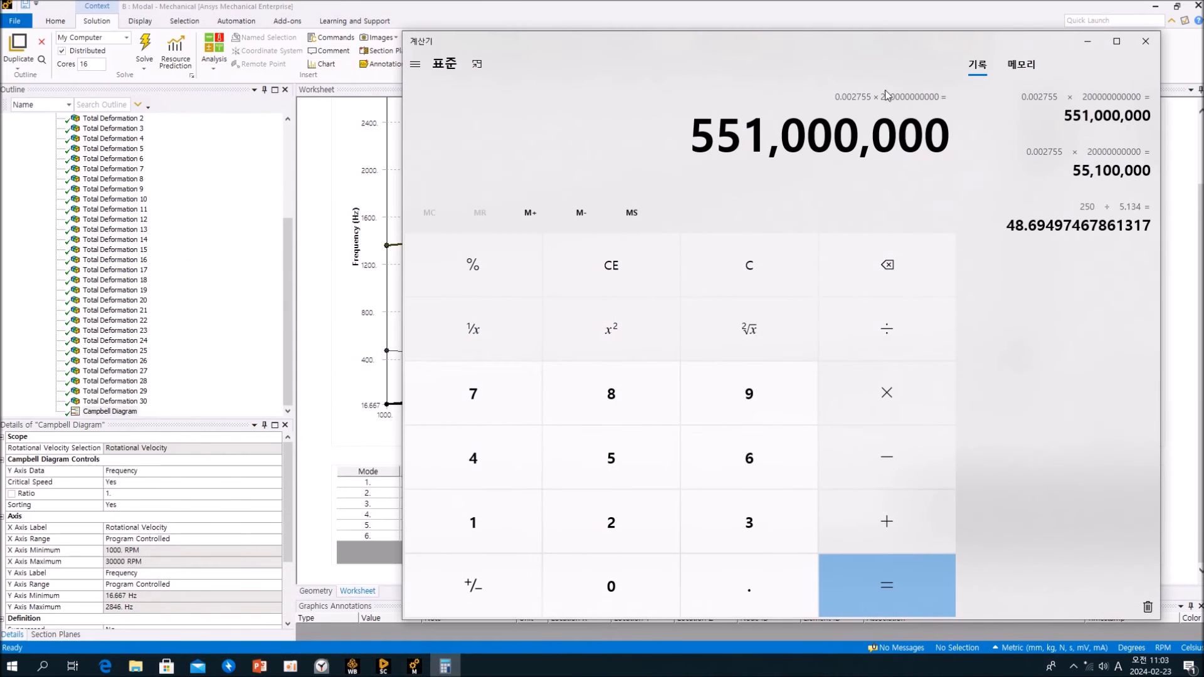
click(636, 10)
click(1155, 7)
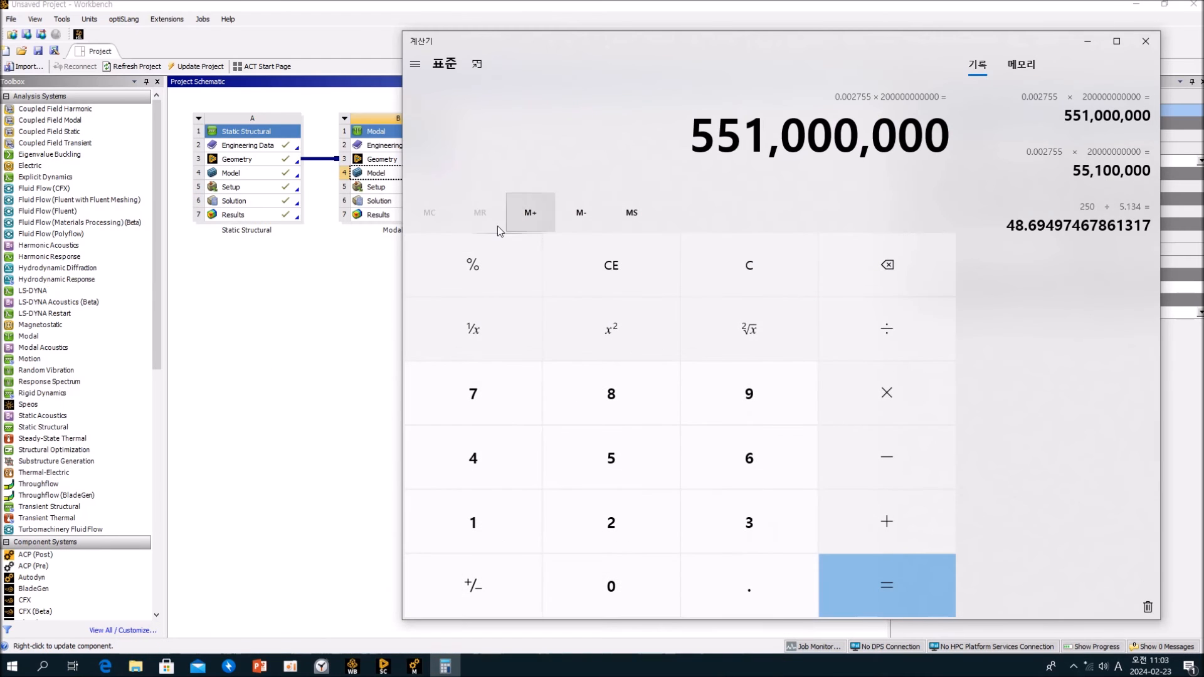
click(320, 311)
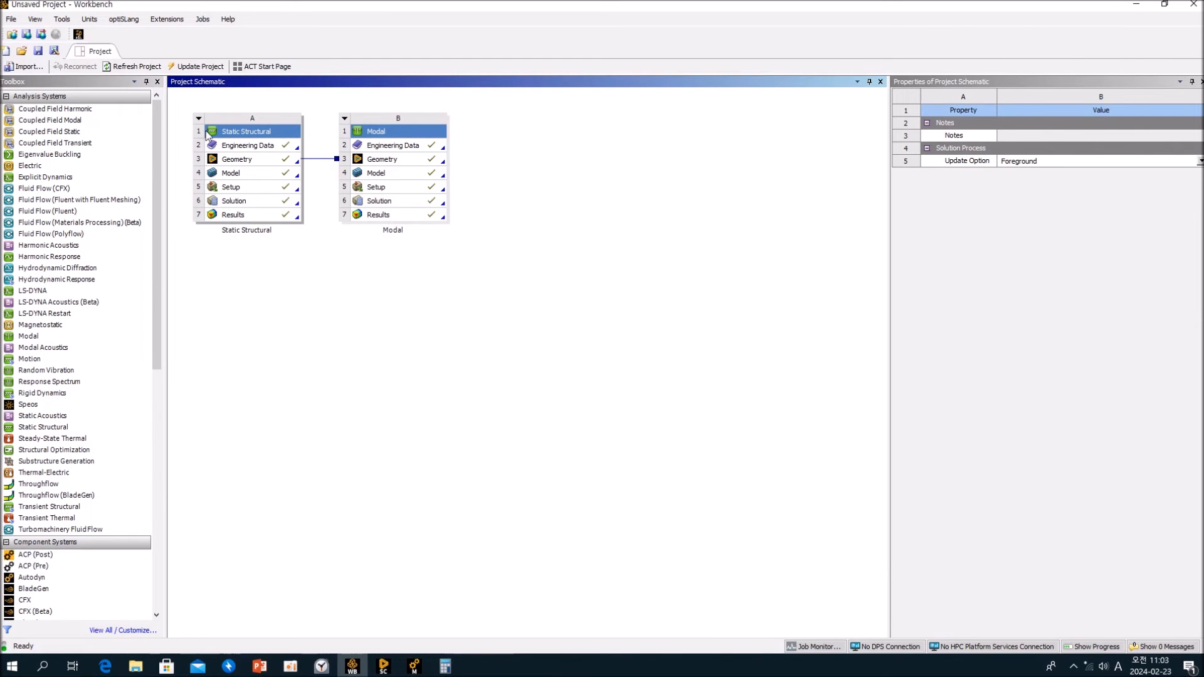
click(198, 120)
click(224, 164)
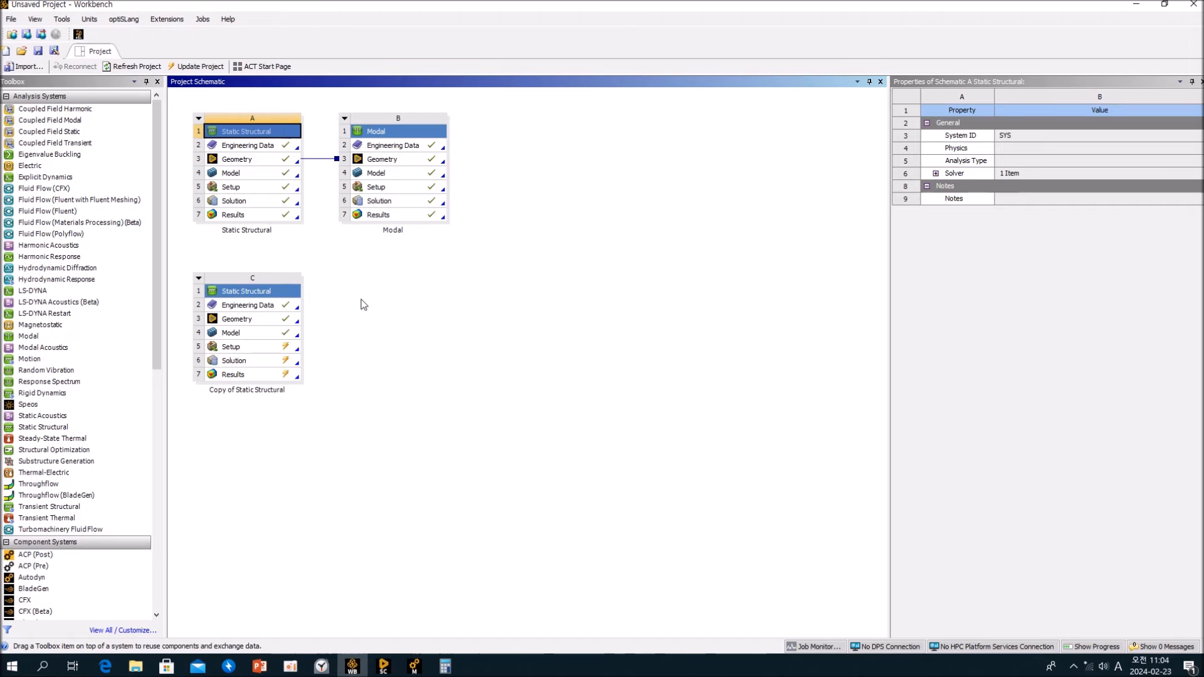
Open the Engineering Data of the copied Static Structural system and show the Engineering Data Sources
click(250, 311)
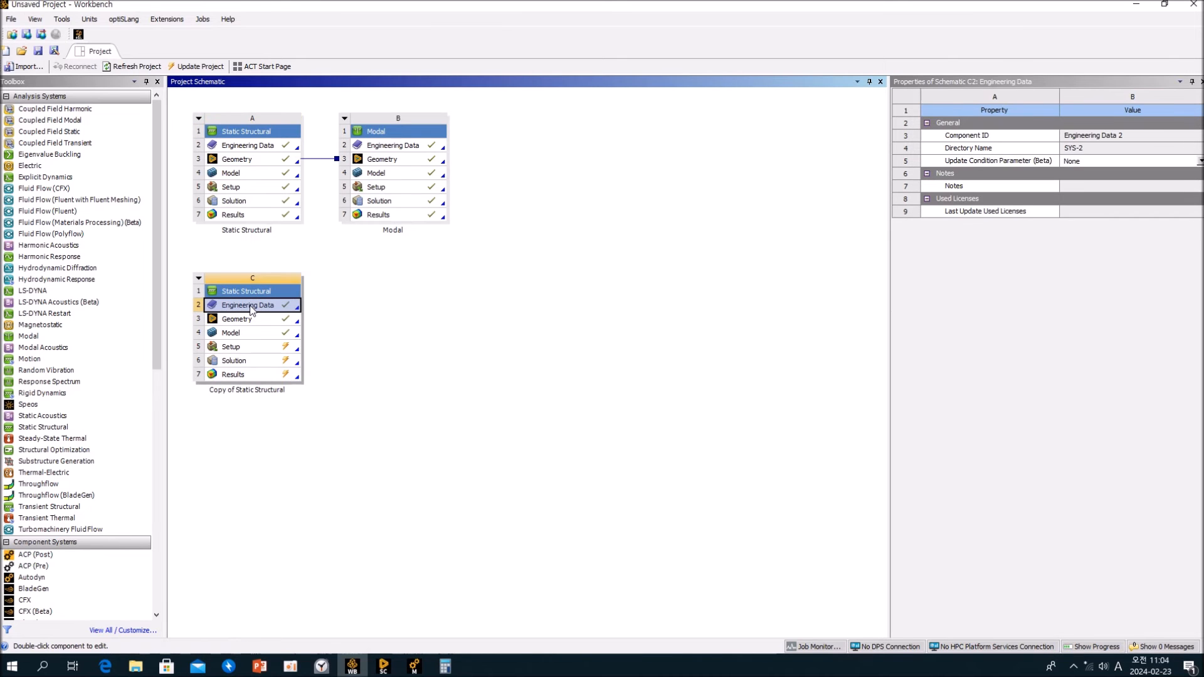
double_click(251, 307)
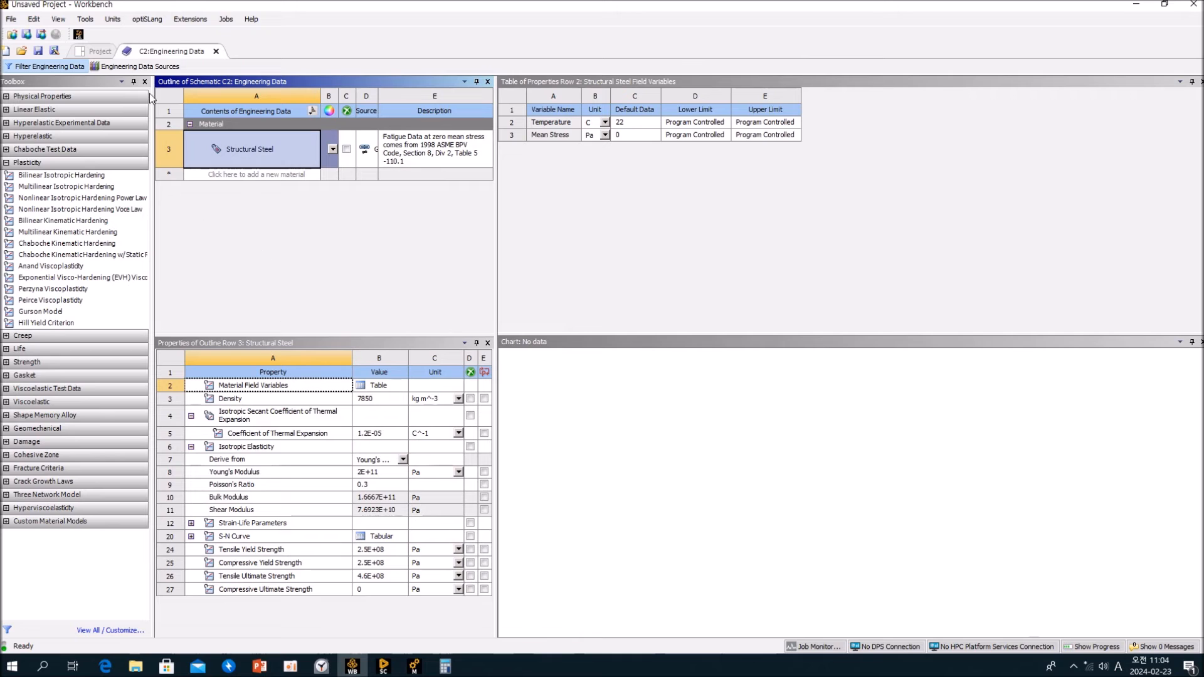
click(146, 67)
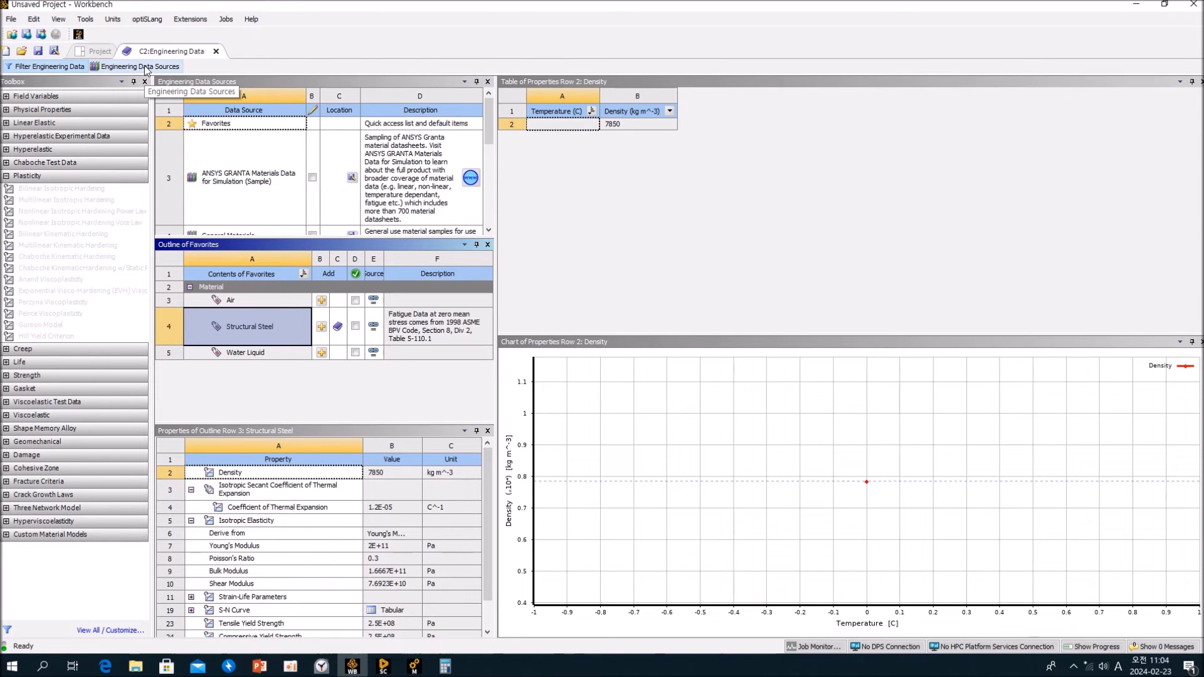
Open the General Non-linear Materials source and select Structural Steel NL to show its properties
drag(492, 122, 498, 165)
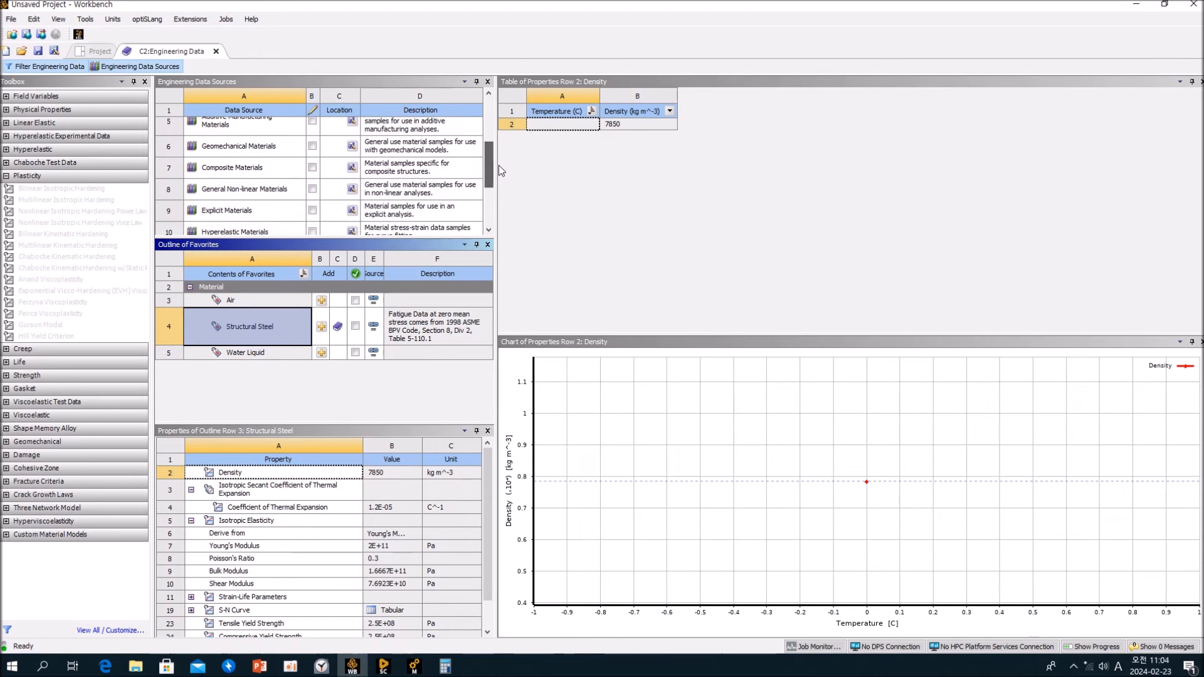
click(271, 191)
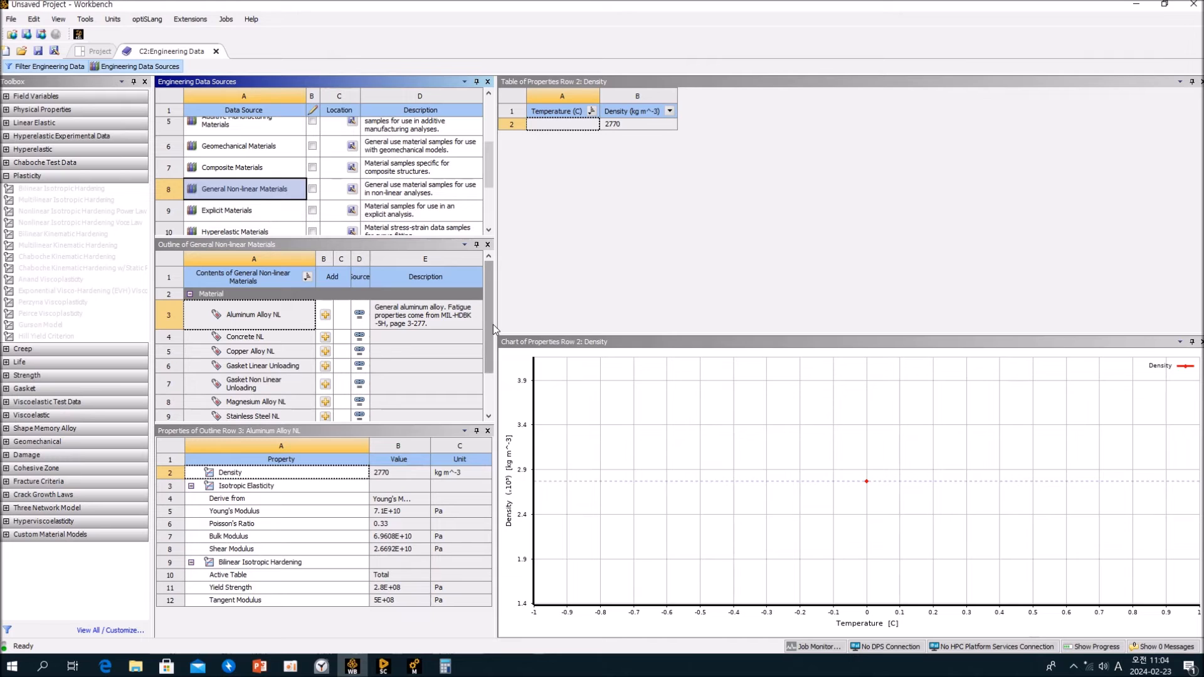
drag(492, 329, 494, 359)
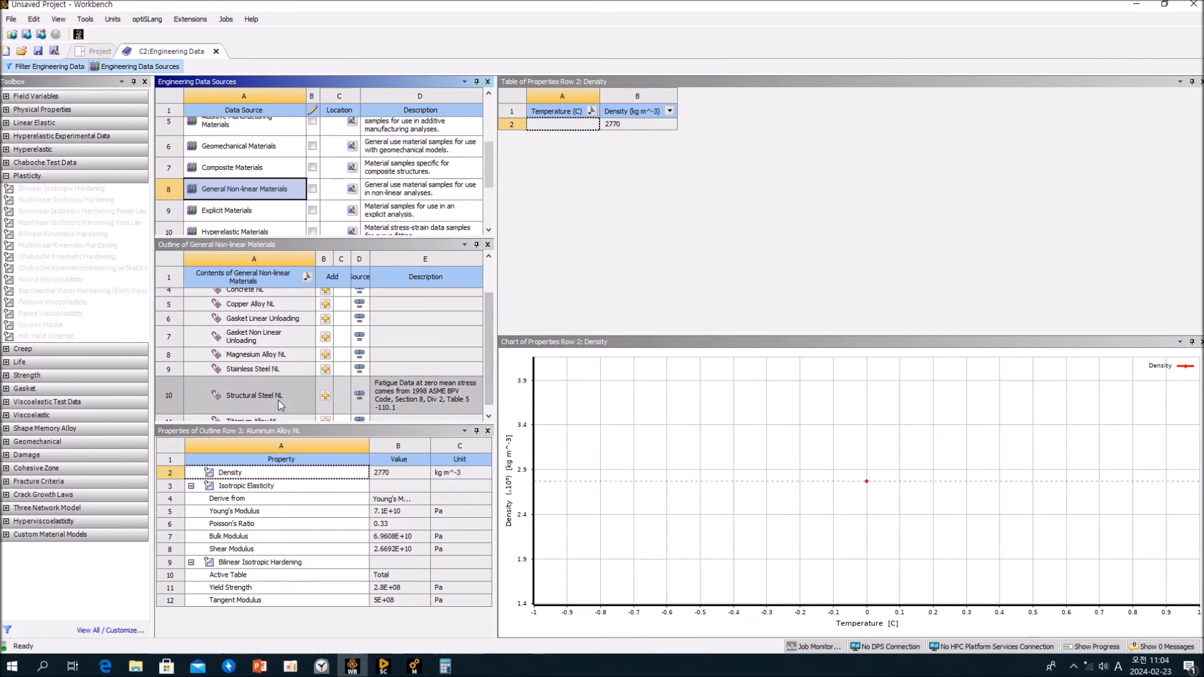
click(268, 399)
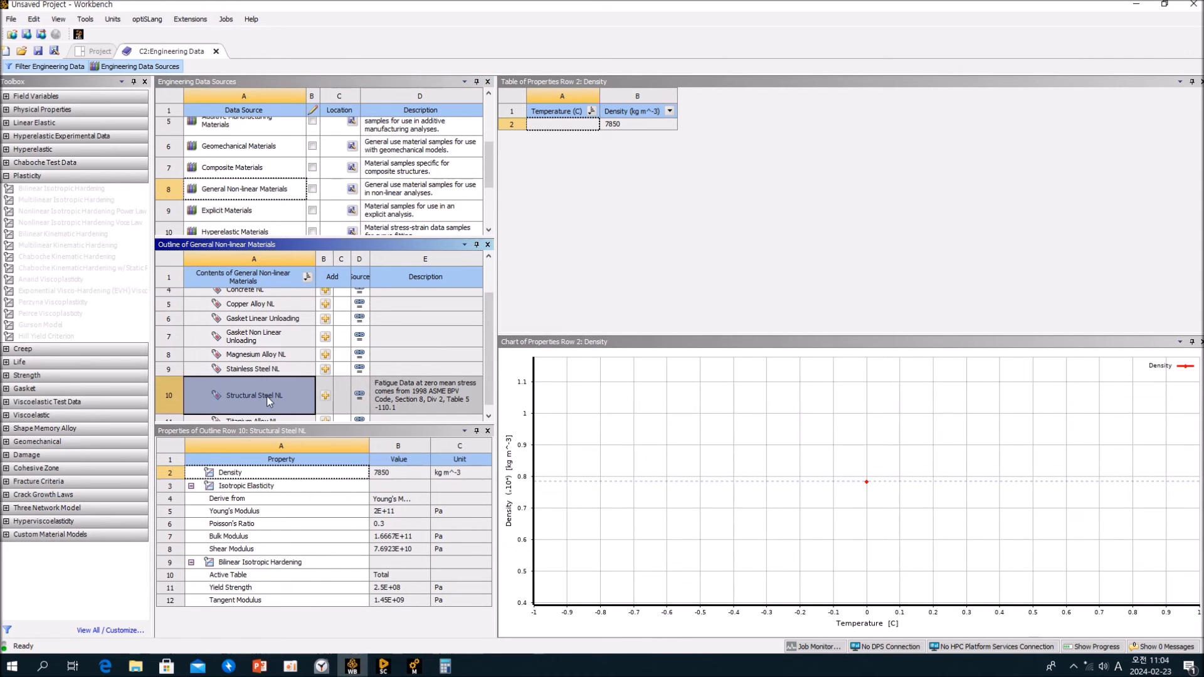
Examine the Bilinear Isotropic Hardening stress-strain curve of Structural Steel NL, including its elastic portion, yield point and plastic portion
click(242, 564)
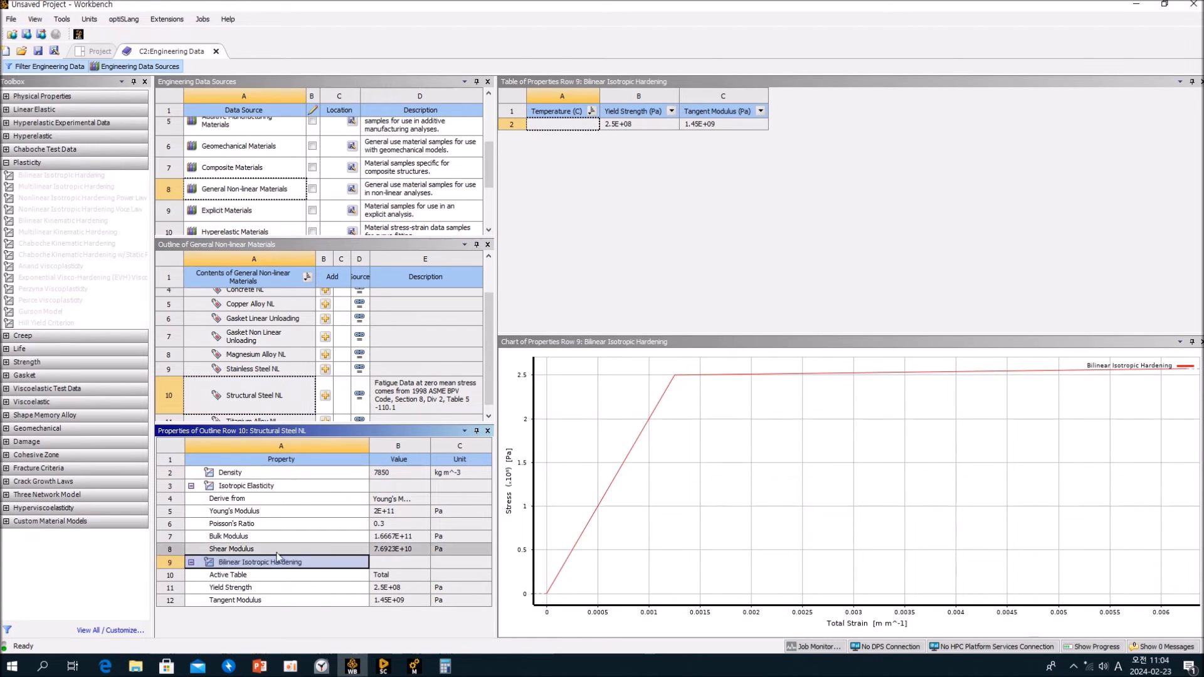
mouse_move(675, 379)
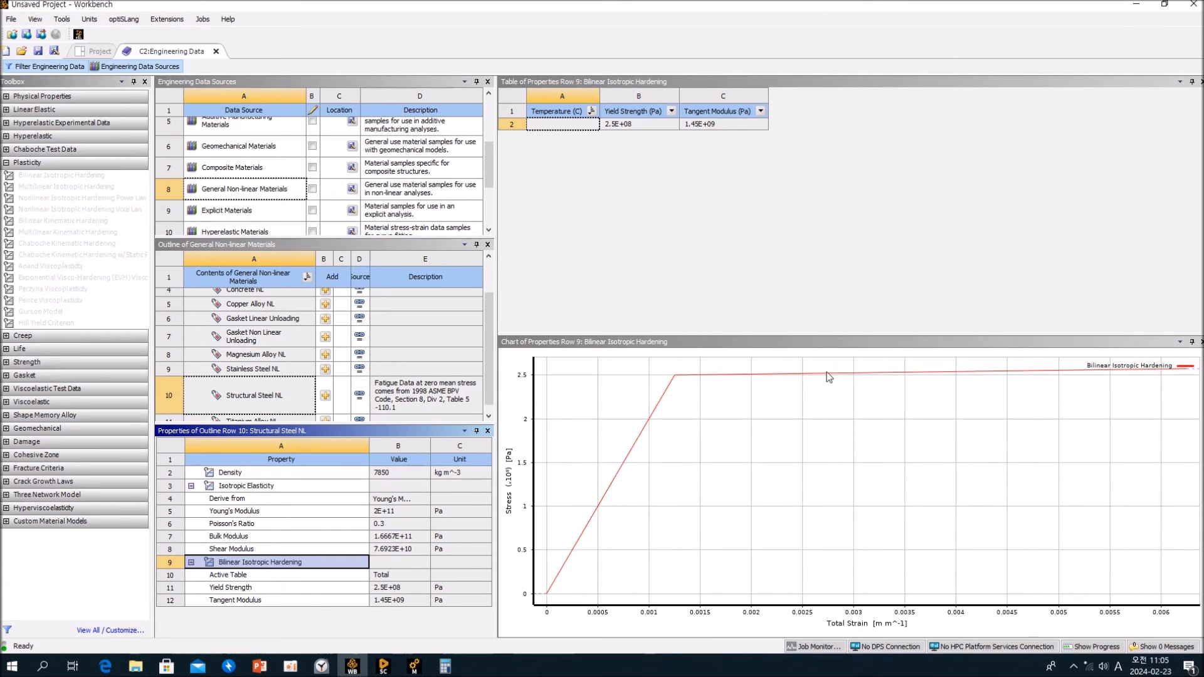
mouse_move(834, 375)
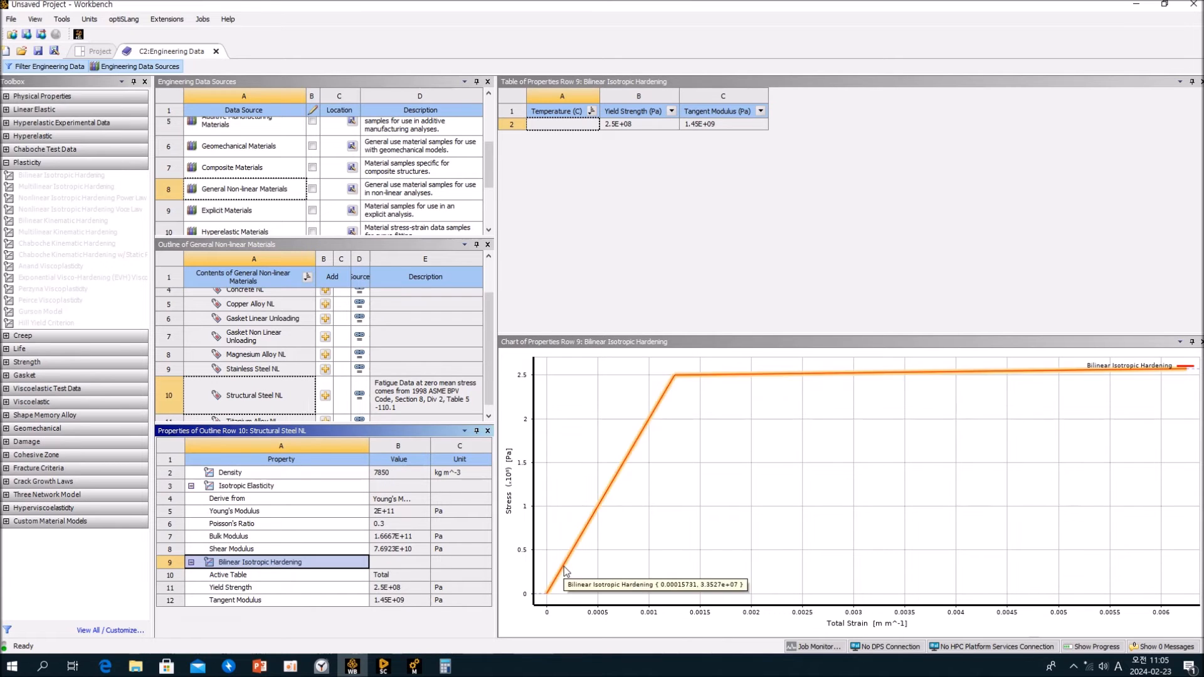
mouse_move(672, 375)
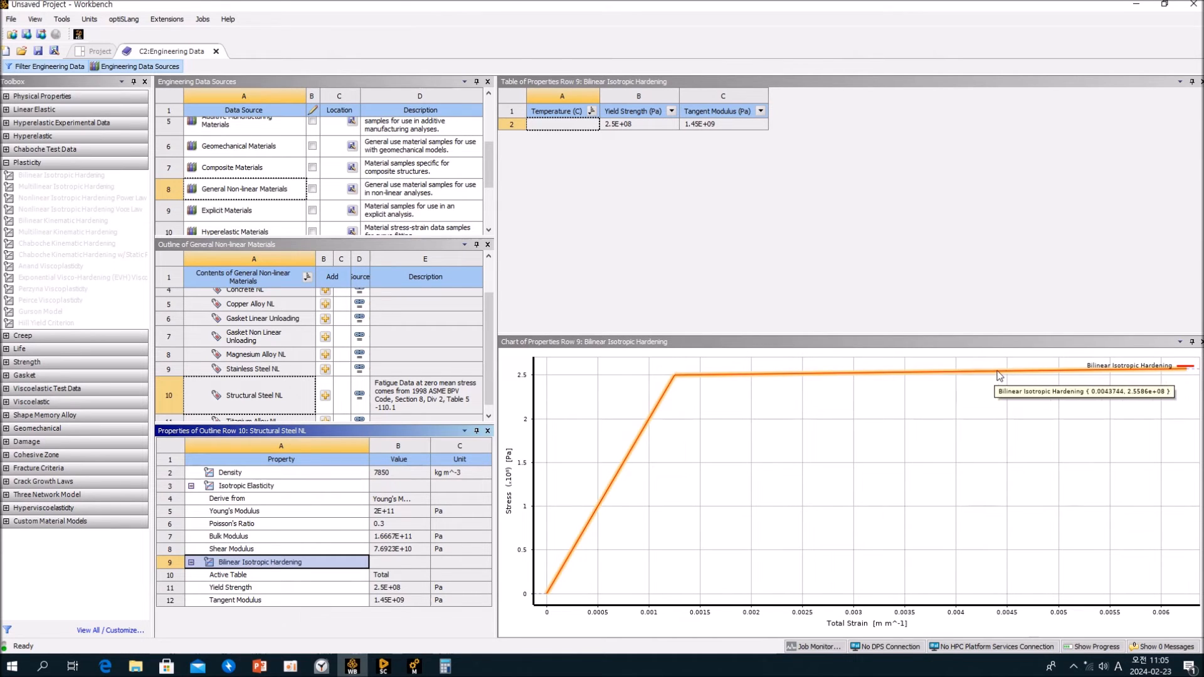
click(1180, 376)
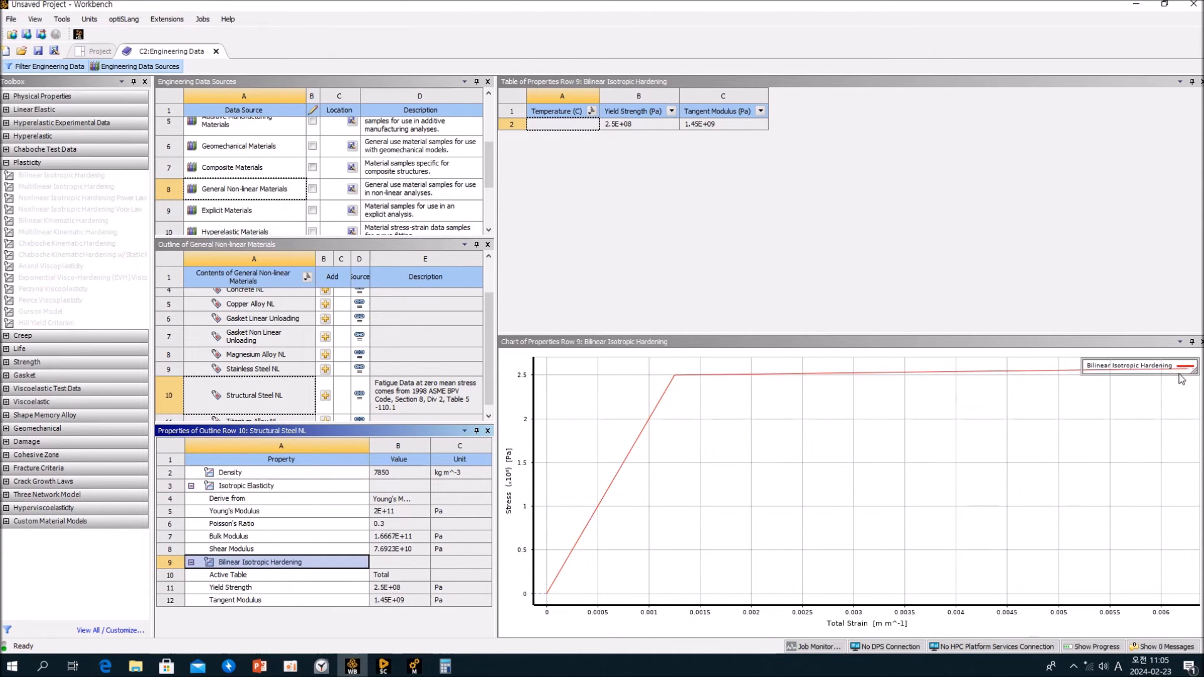
click(1179, 382)
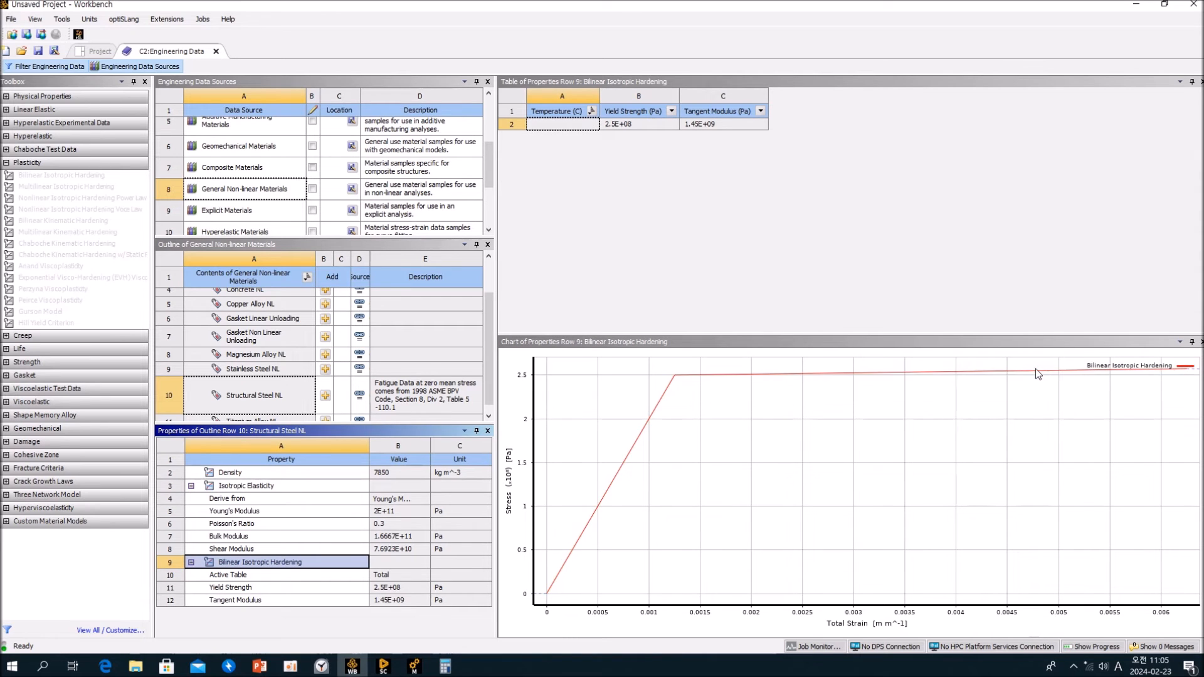
click(553, 213)
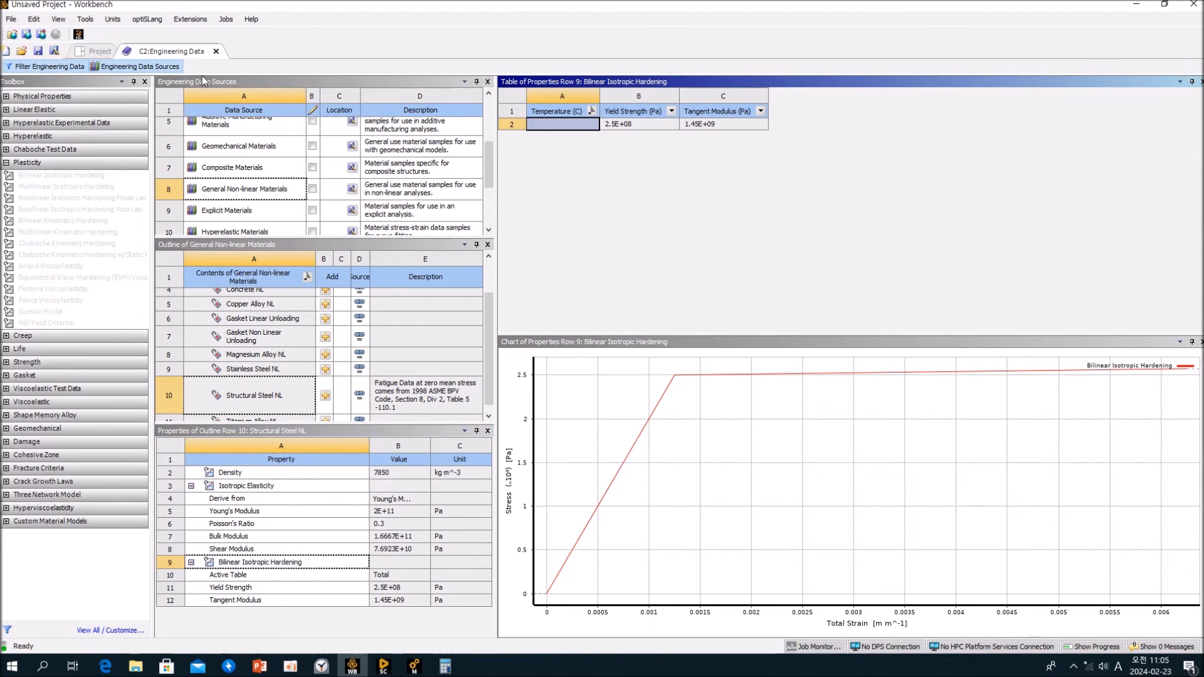
Add Structural Steel NL to the copied system's Engineering Data, check it in the material outline, and return to the Project Schematic
click(325, 400)
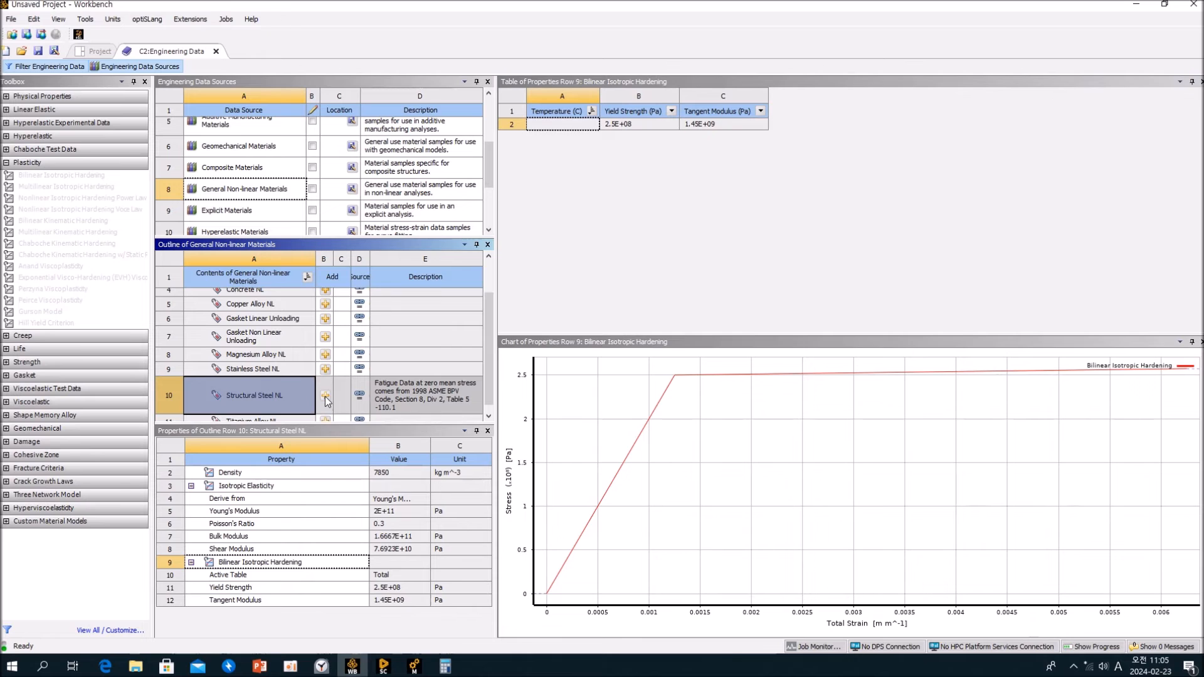
click(168, 67)
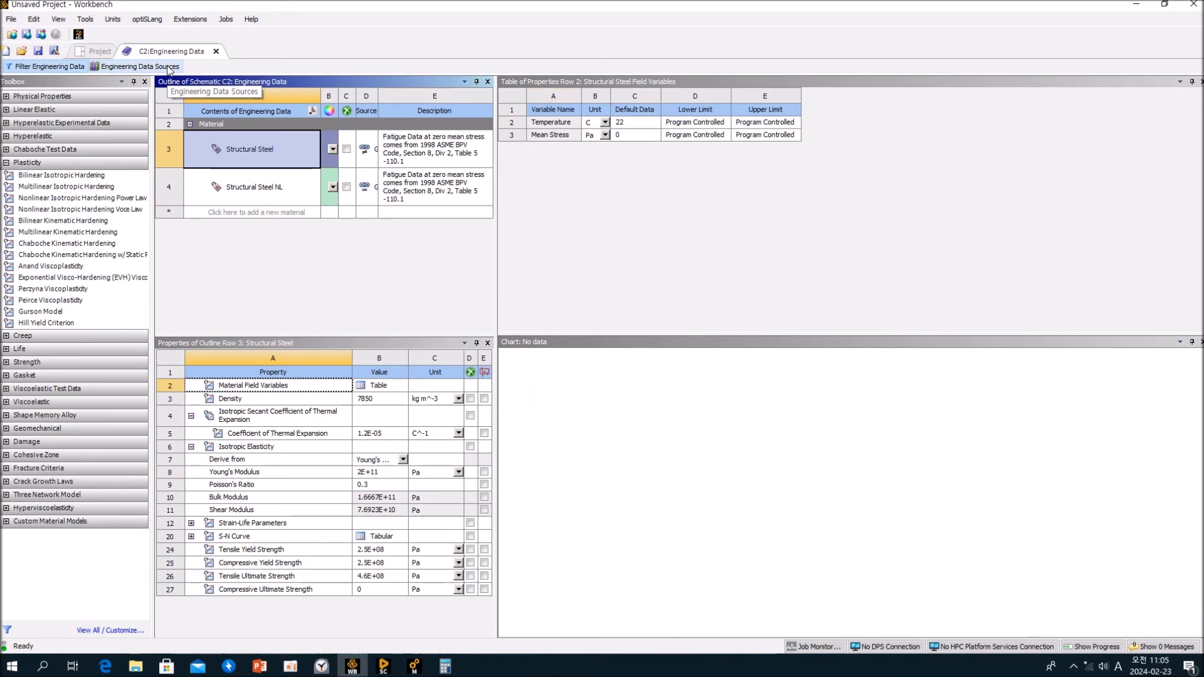
click(242, 199)
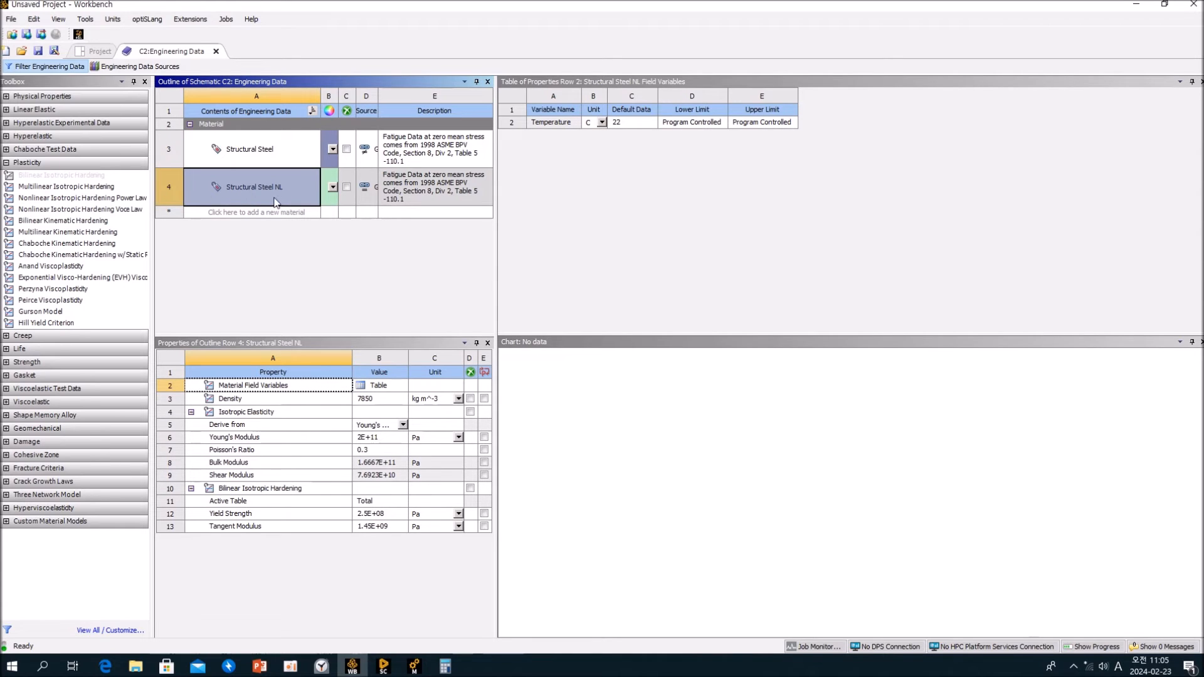
click(216, 51)
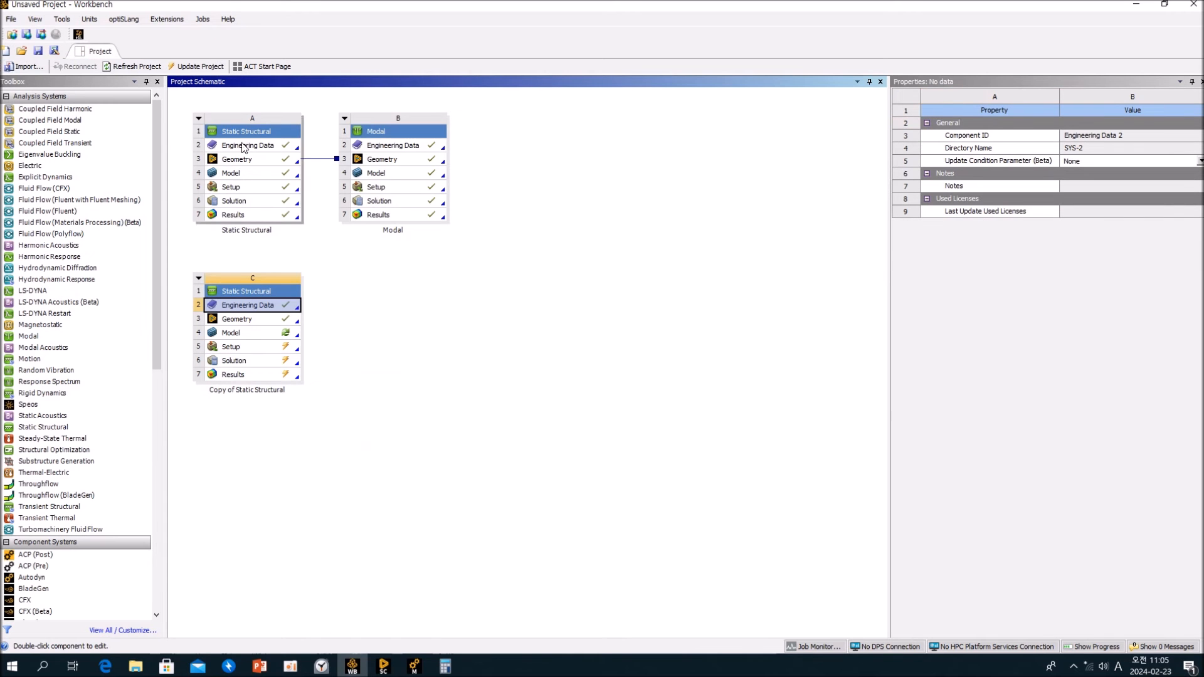
Open the Model of the copied Static Structural system in Mechanical and accept re-reading the upstream data
click(359, 359)
double_click(263, 342)
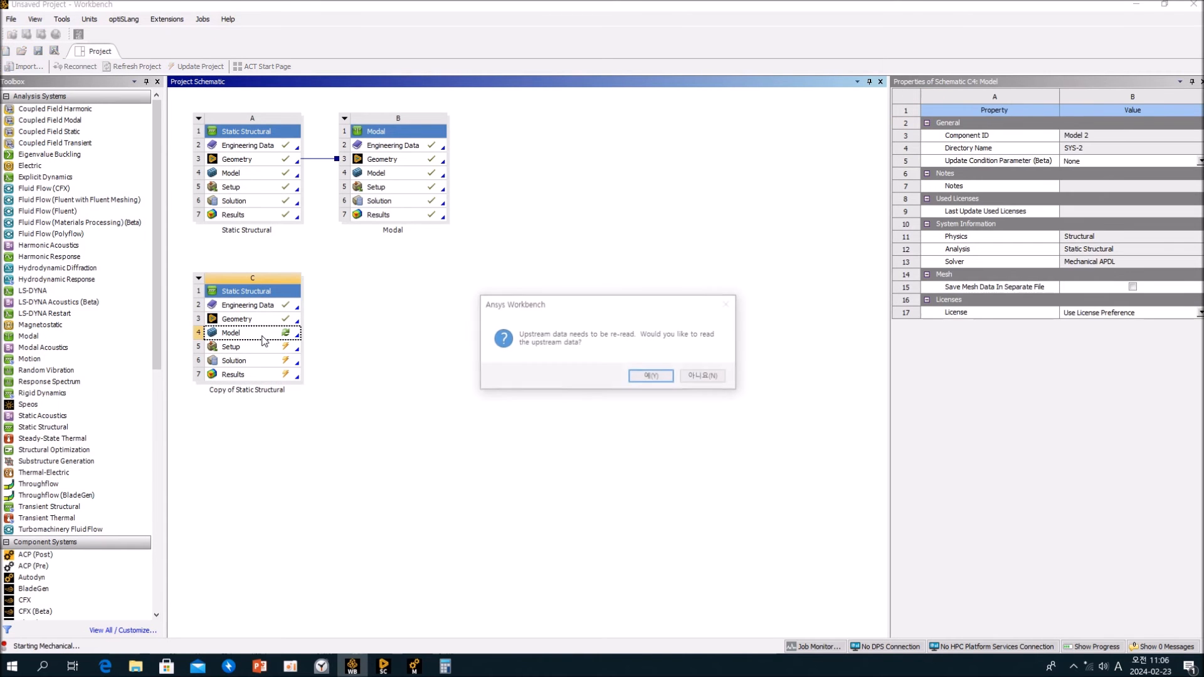
click(634, 381)
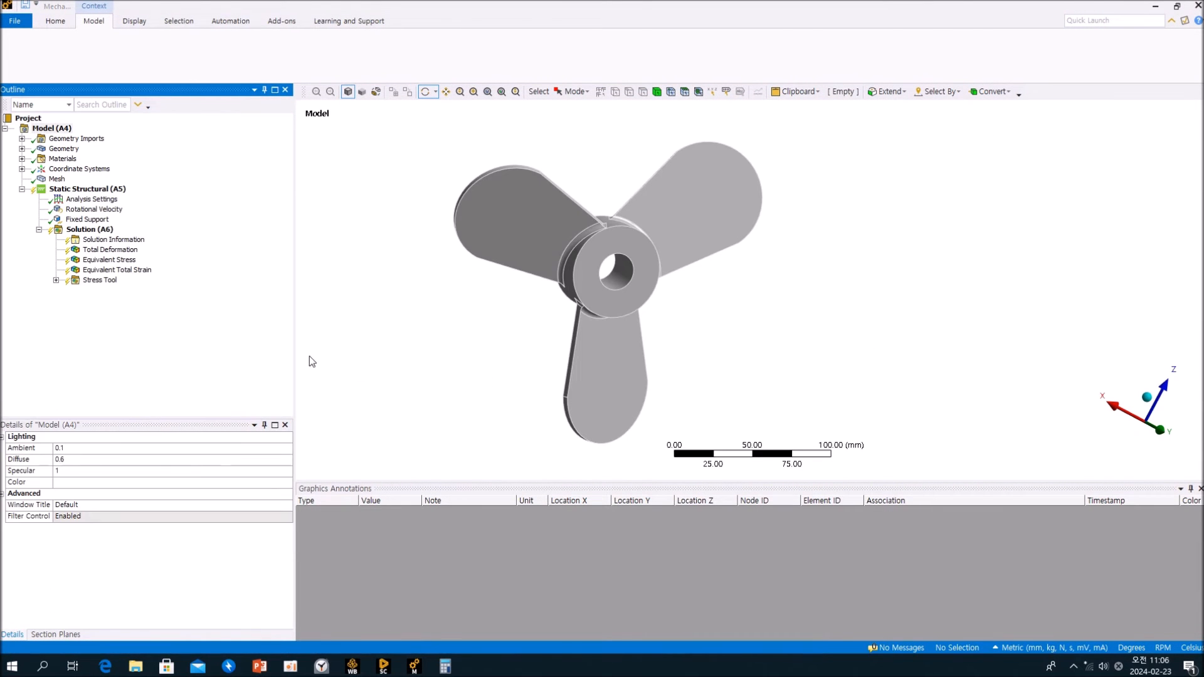
Try to assign Structural Steel NL to the propeller body in the copied model
click(22, 150)
click(88, 159)
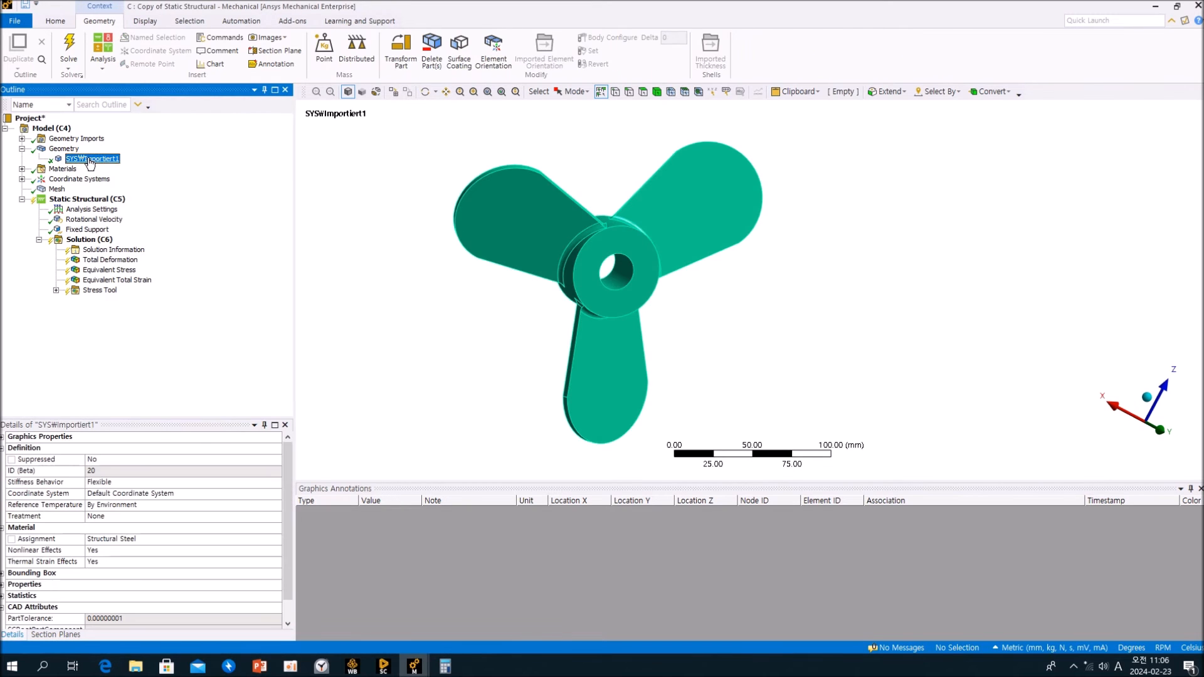
click(275, 539)
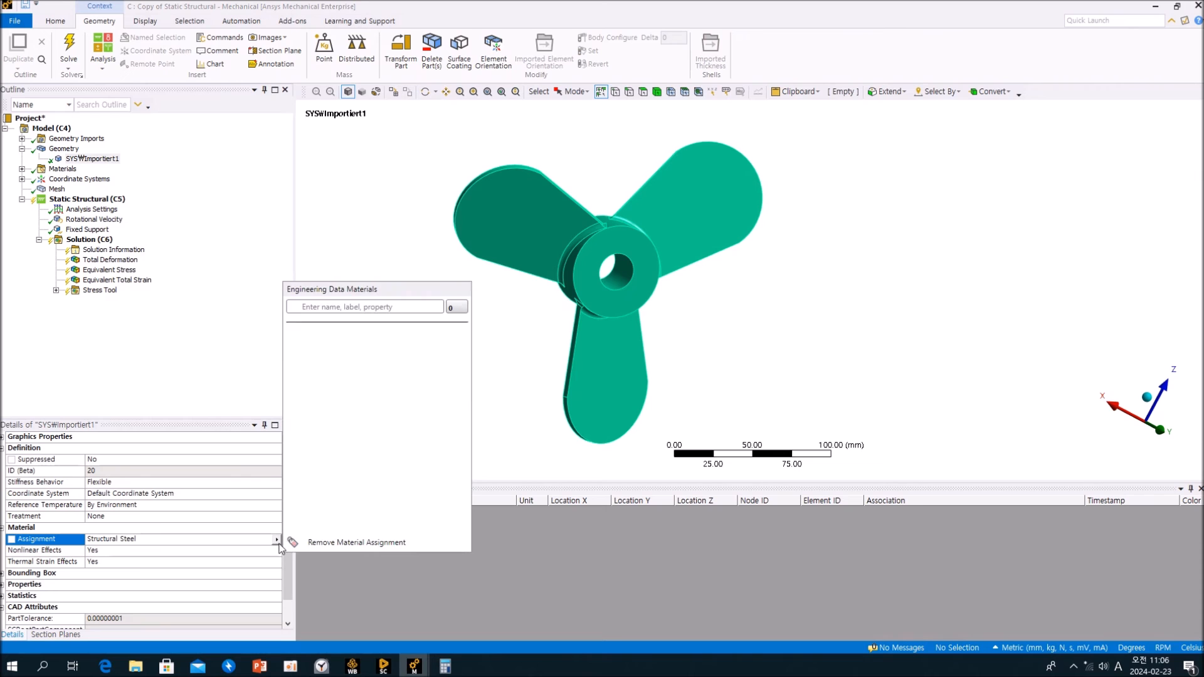
click(350, 414)
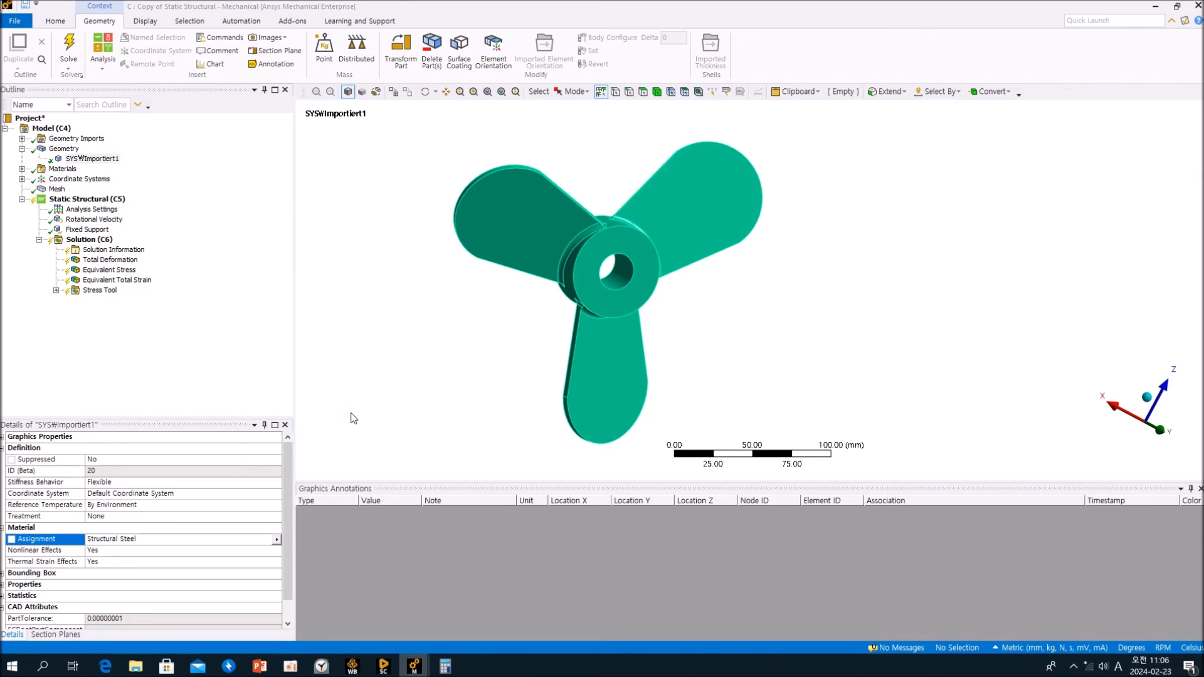
click(159, 371)
Solve the copied static analysis and display its Total Deformation result
click(89, 239)
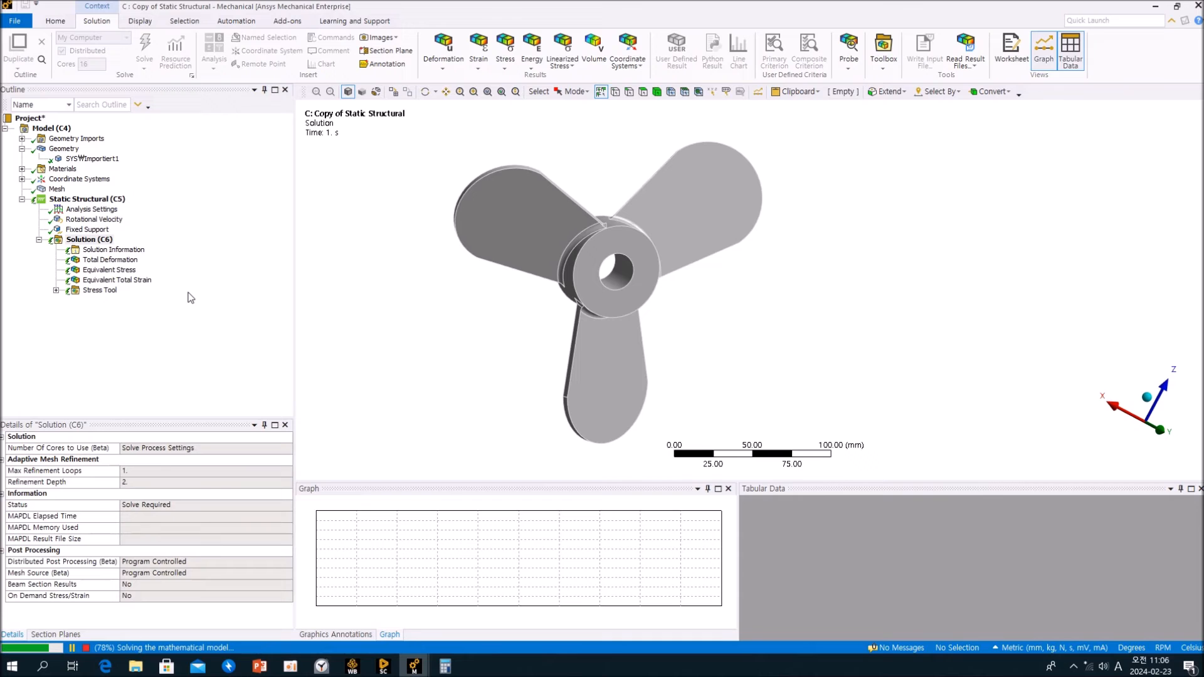
click(190, 297)
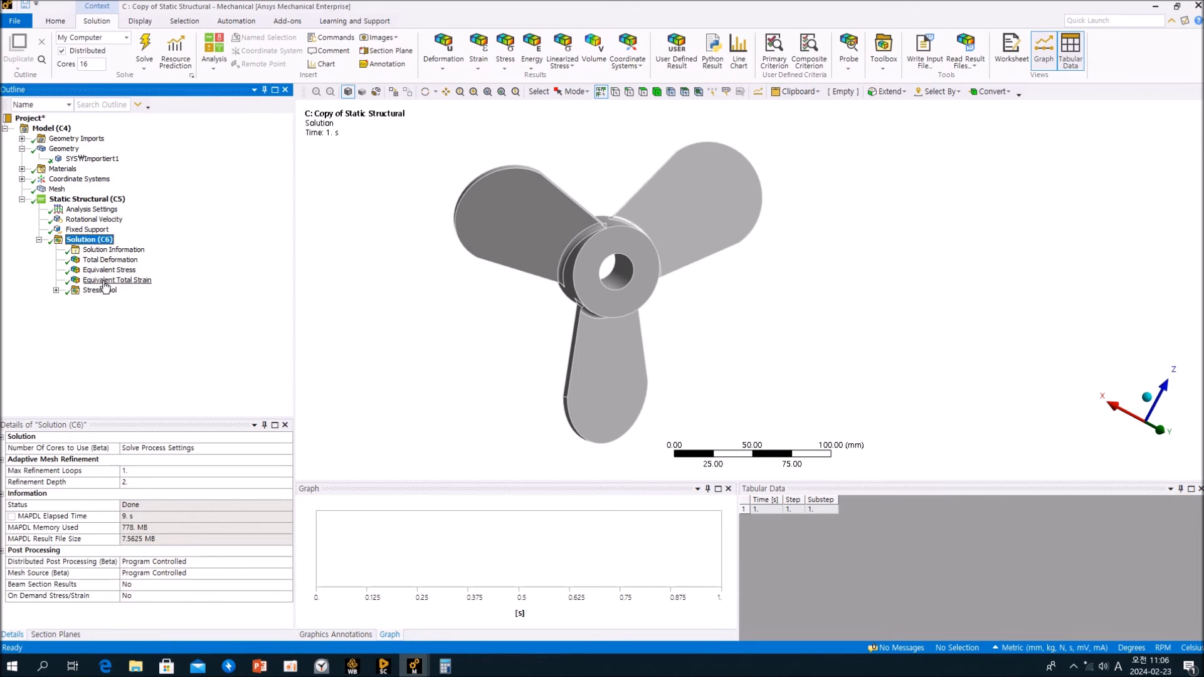
click(56, 291)
click(103, 260)
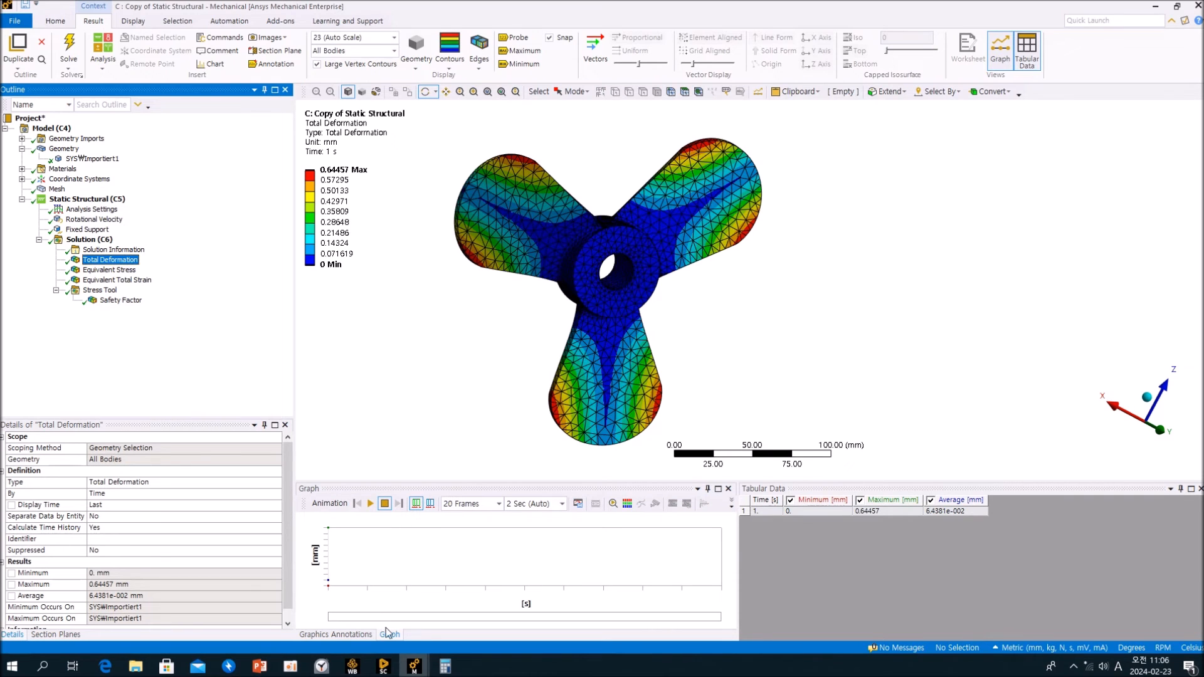
Compare the Total Deformation results of the original Static Structural analysis and its copy
click(400, 653)
click(276, 608)
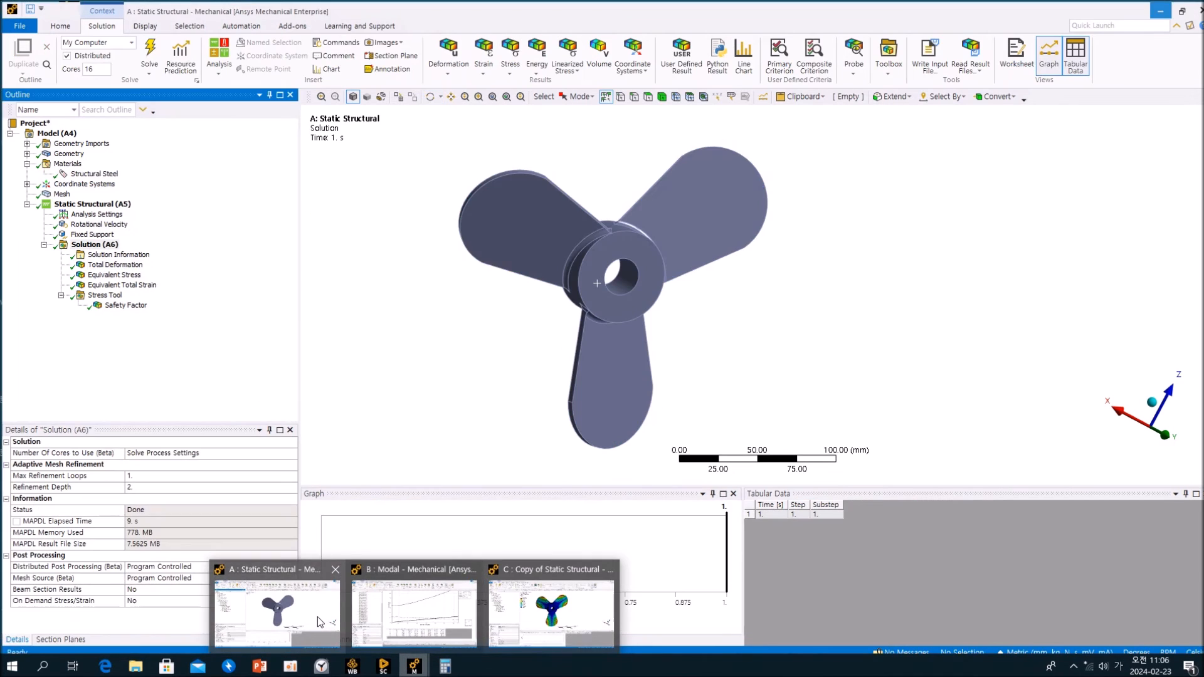
click(110, 261)
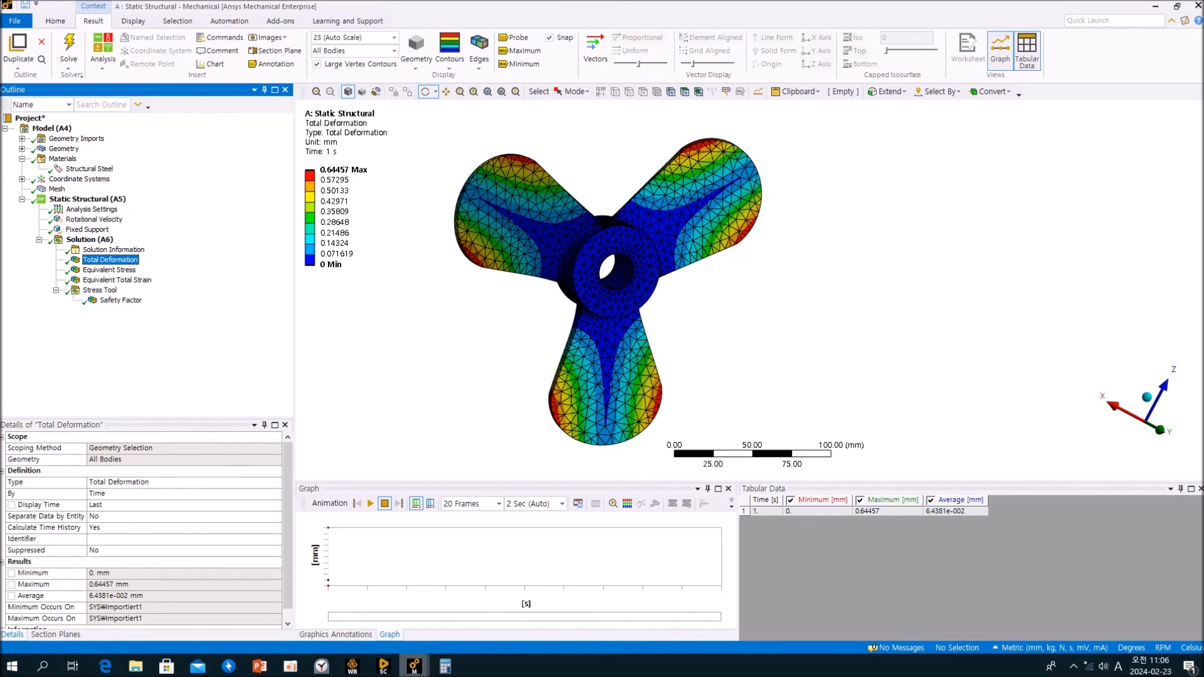
click(414, 666)
click(547, 629)
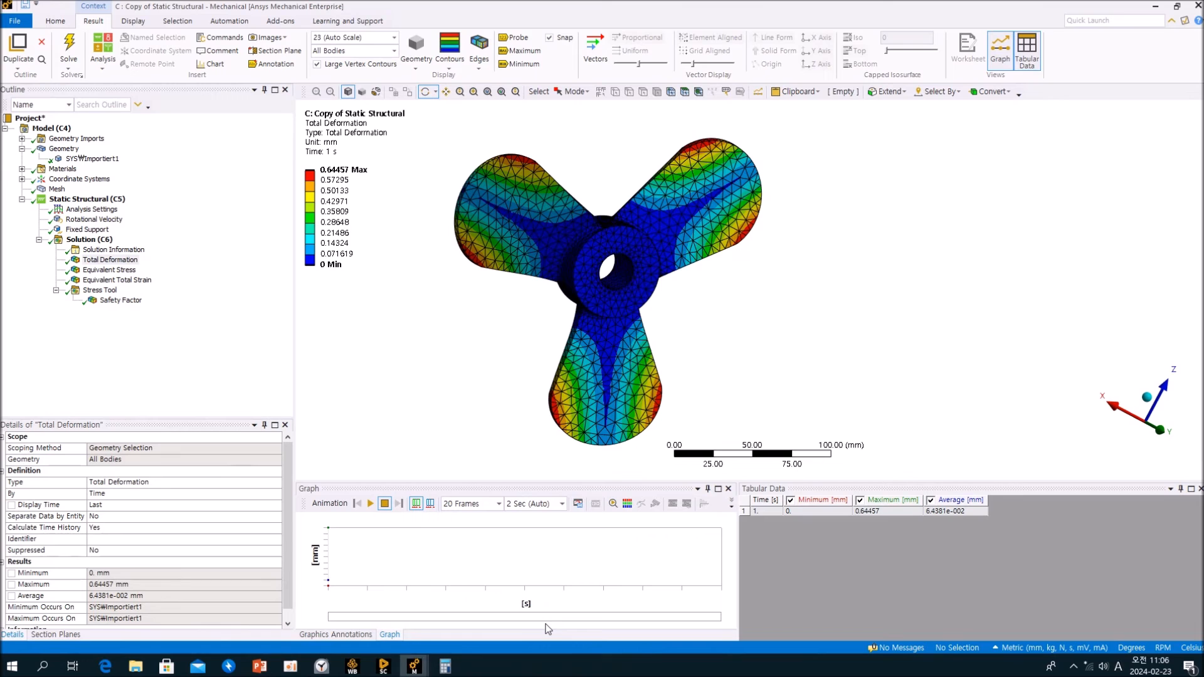
click(219, 377)
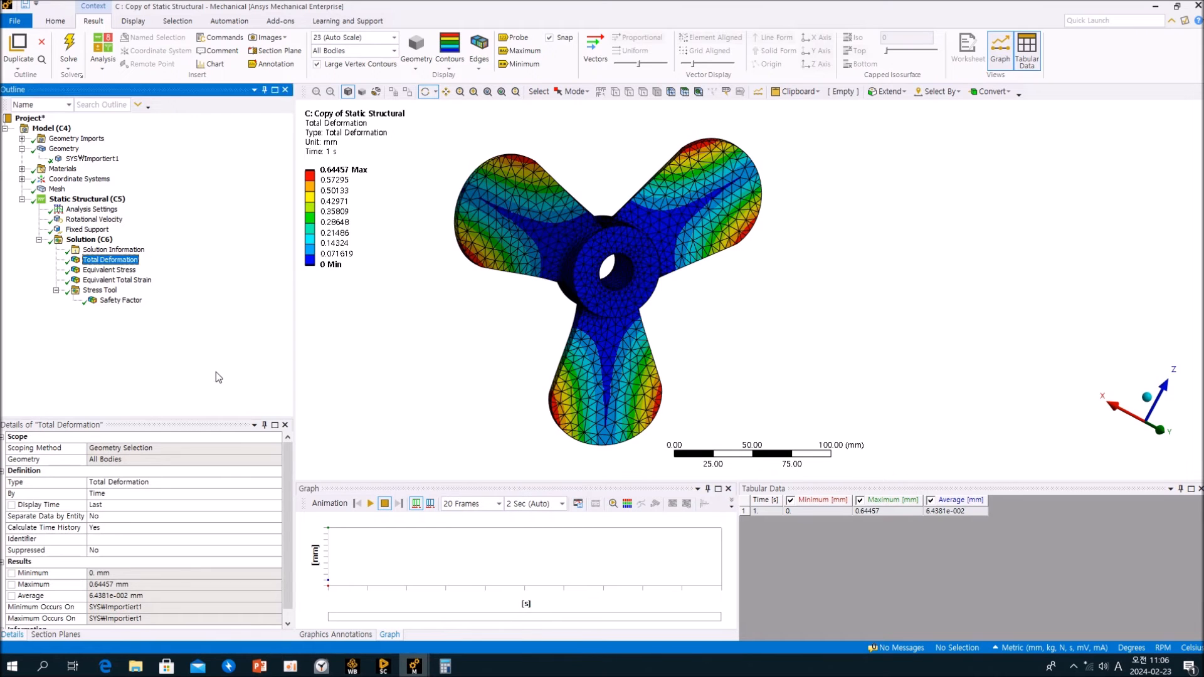
Check the propeller body's material assignment in the copied analysis, then switch to the original analysis and collapse its Materials branch
click(93, 159)
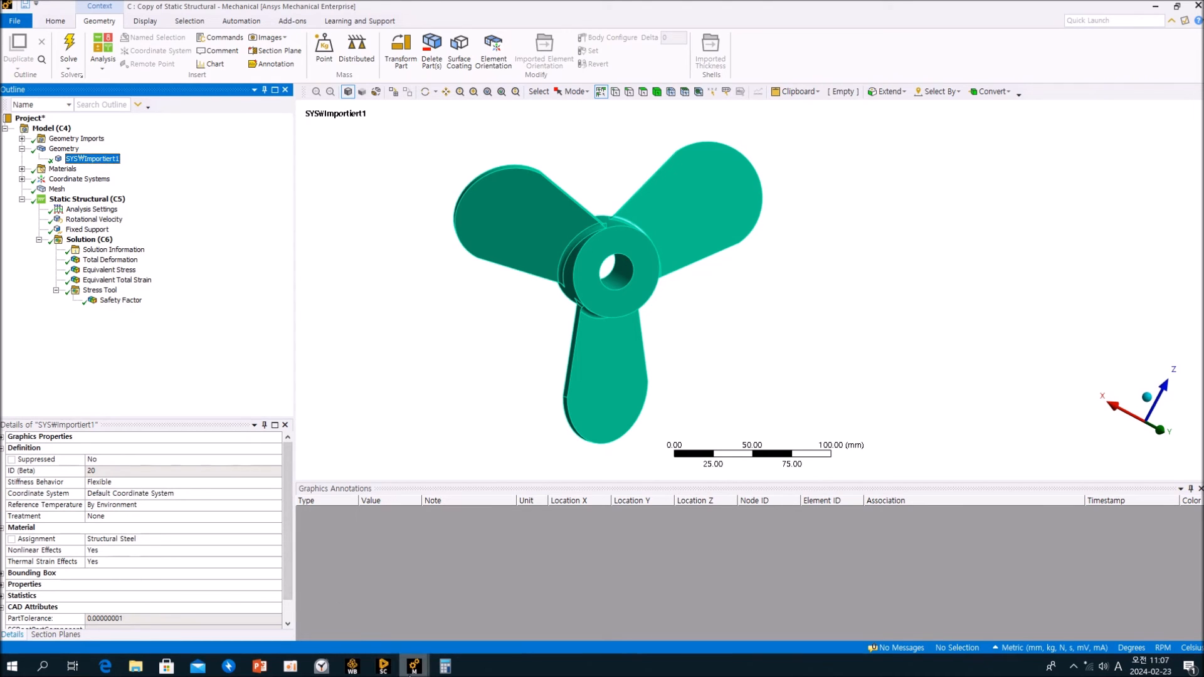
mouse_move(411, 674)
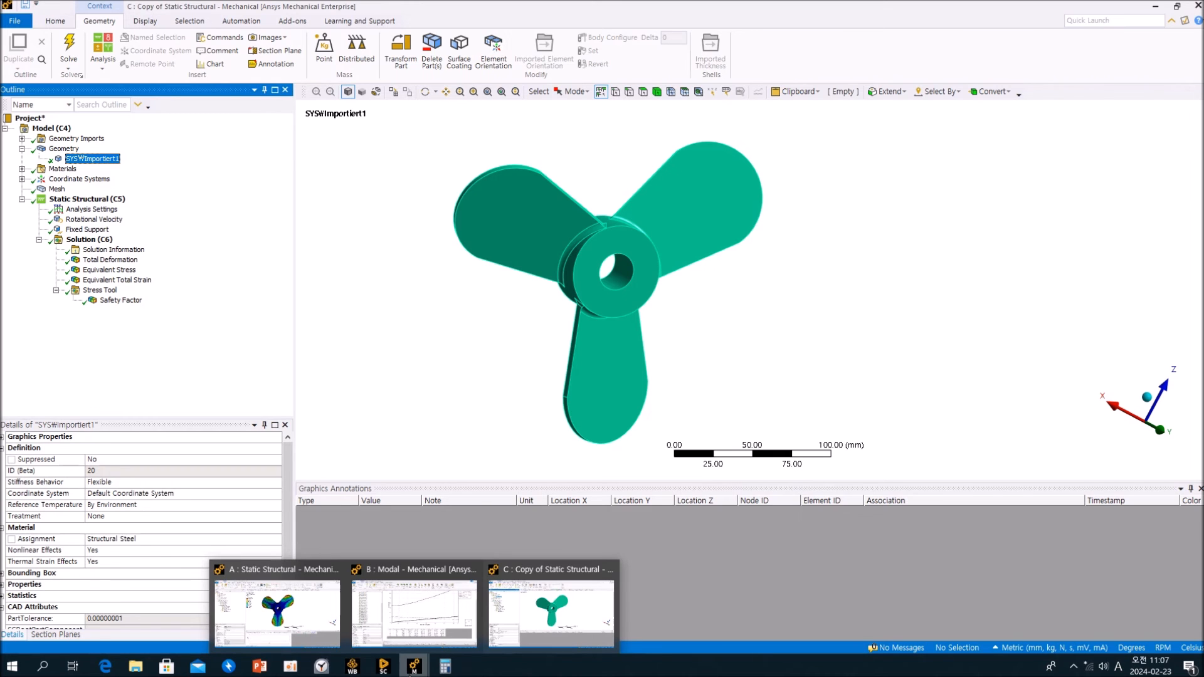
click(270, 605)
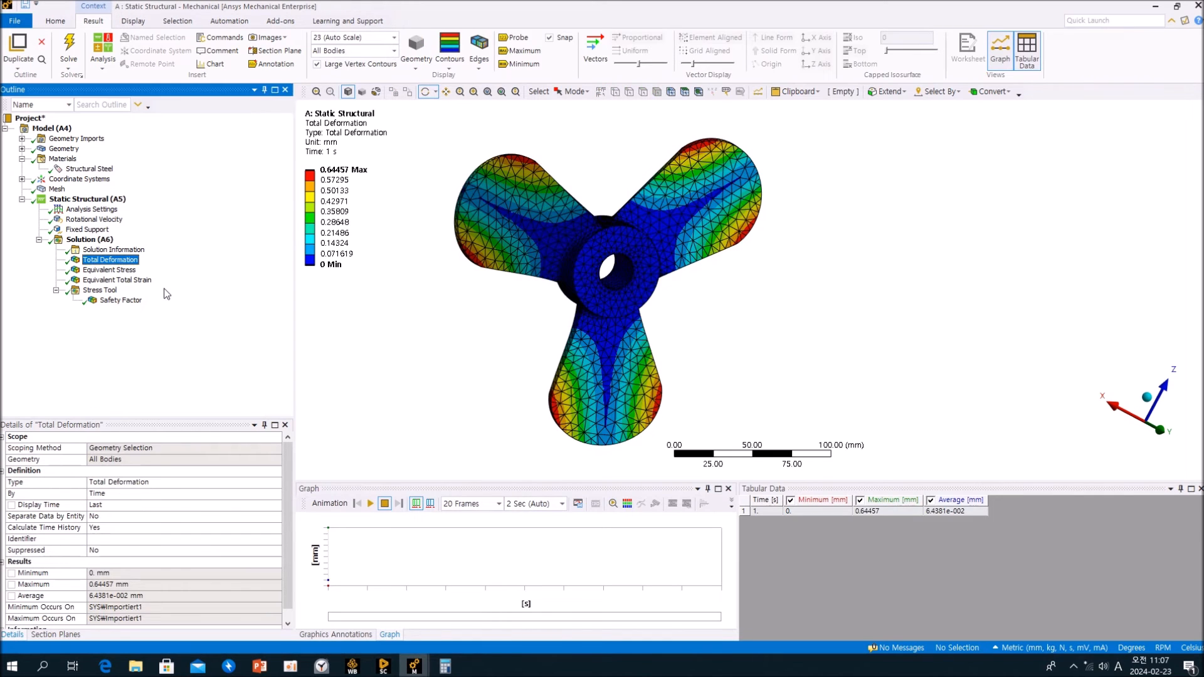
click(22, 158)
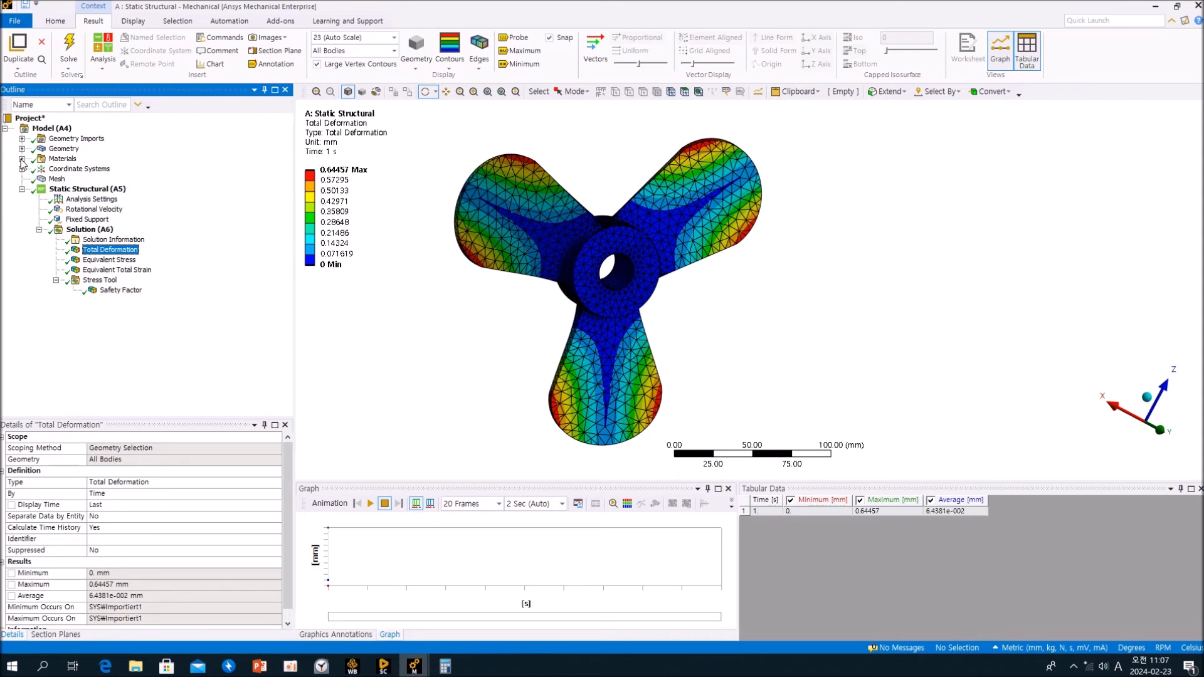
Switch to the copied static analysis and set the propeller body's material assignment to Structural Steel NL
mouse_move(413, 658)
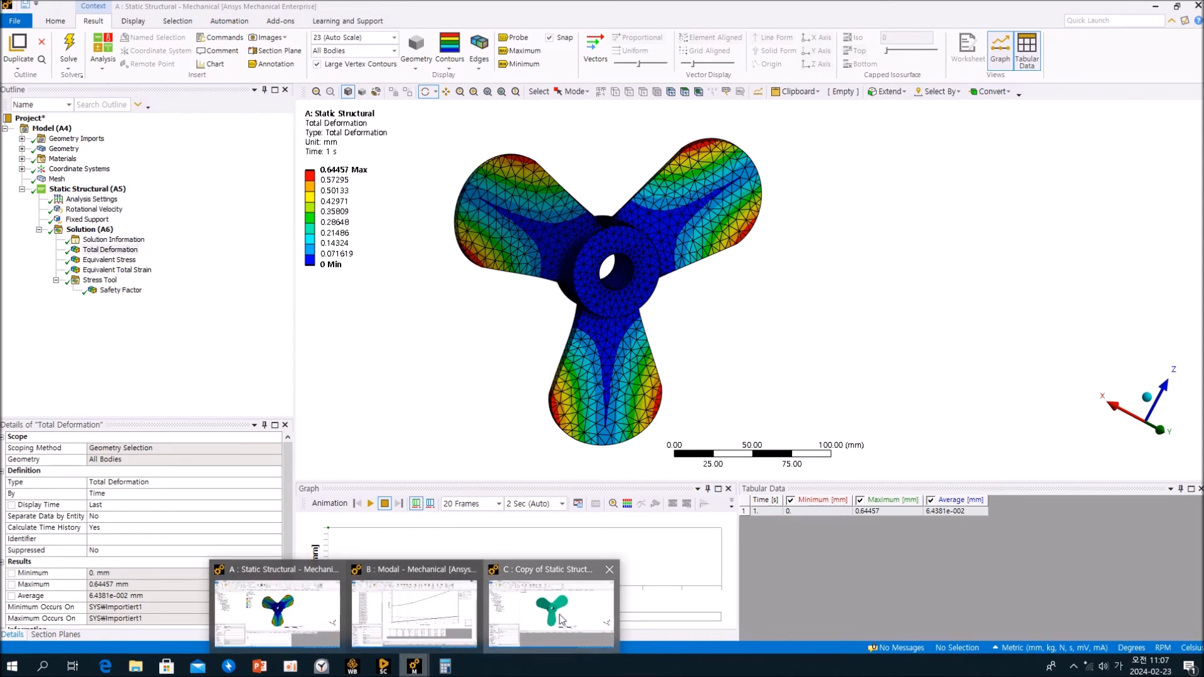
click(538, 611)
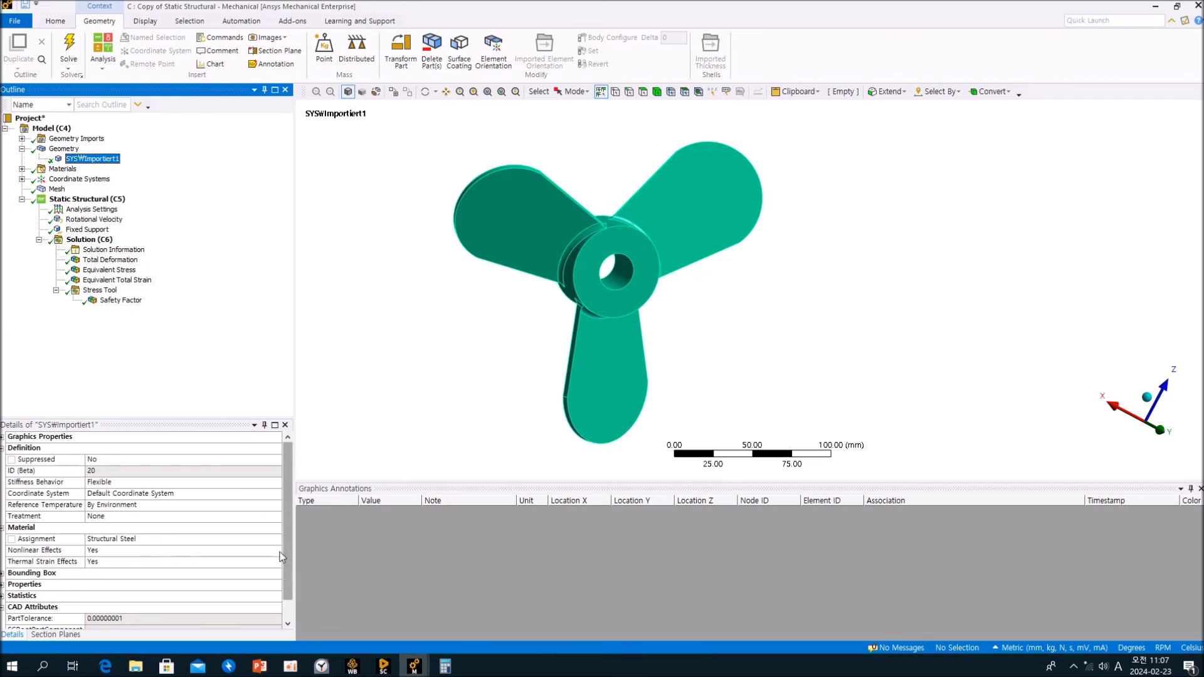
click(251, 540)
click(277, 539)
click(339, 413)
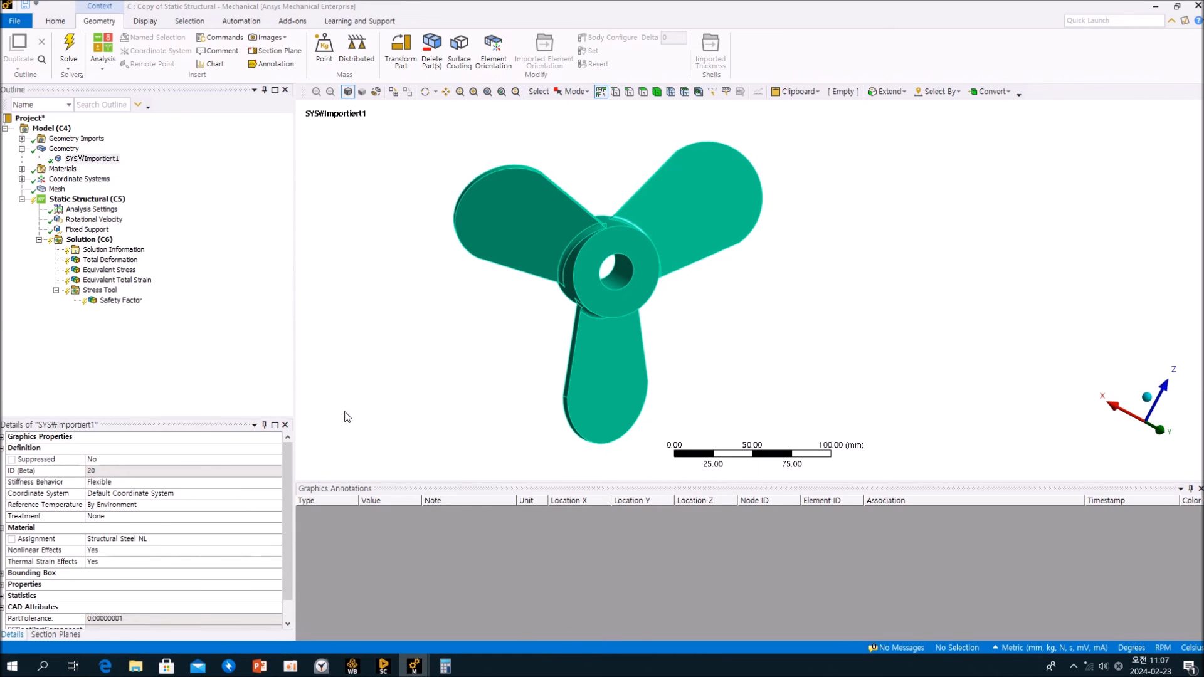
click(168, 370)
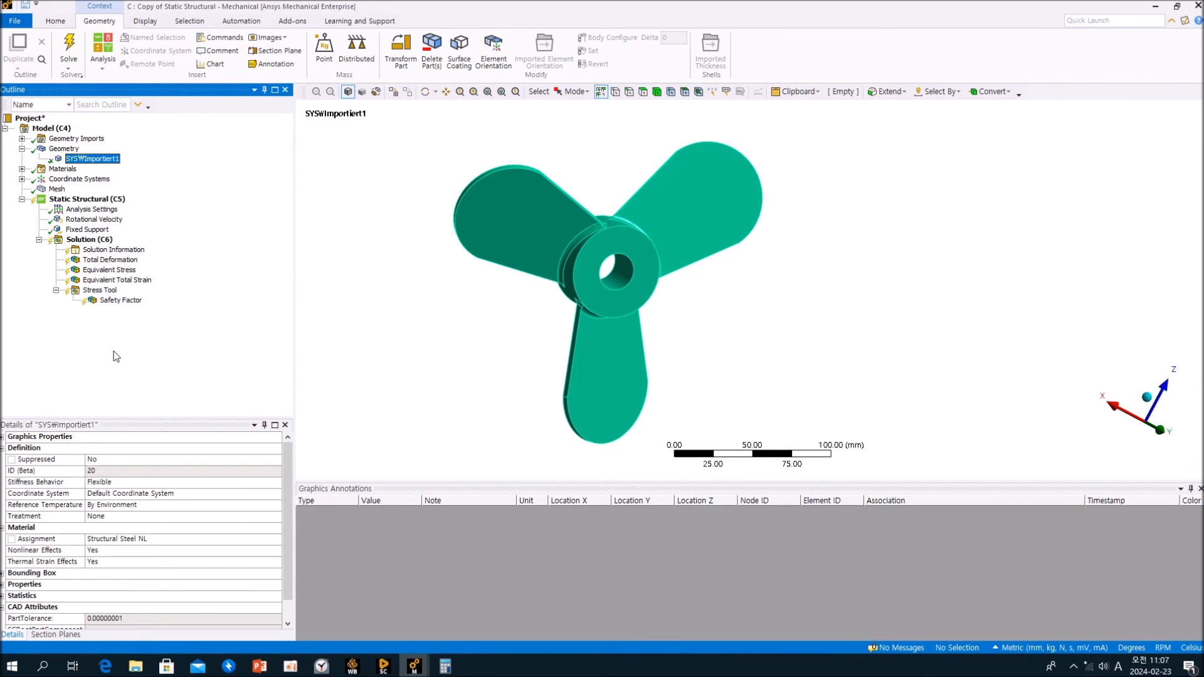
Solve the copied static analysis with the Structural Steel NL material and display its Total Deformation result
click(69, 45)
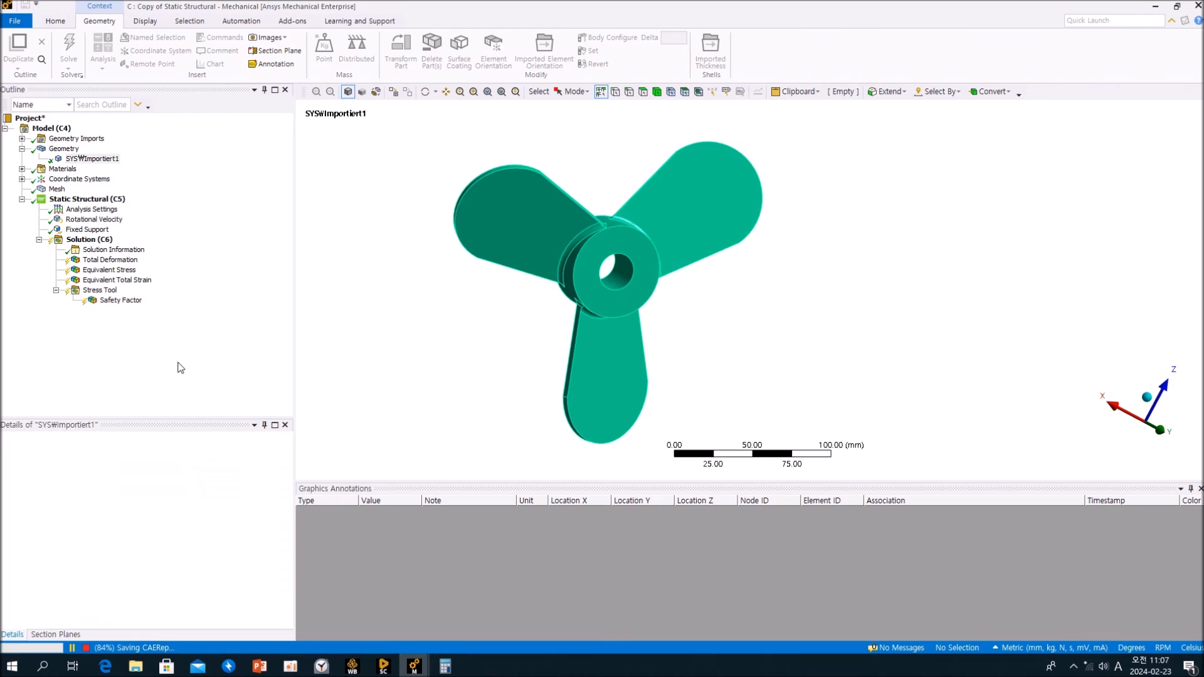
click(114, 261)
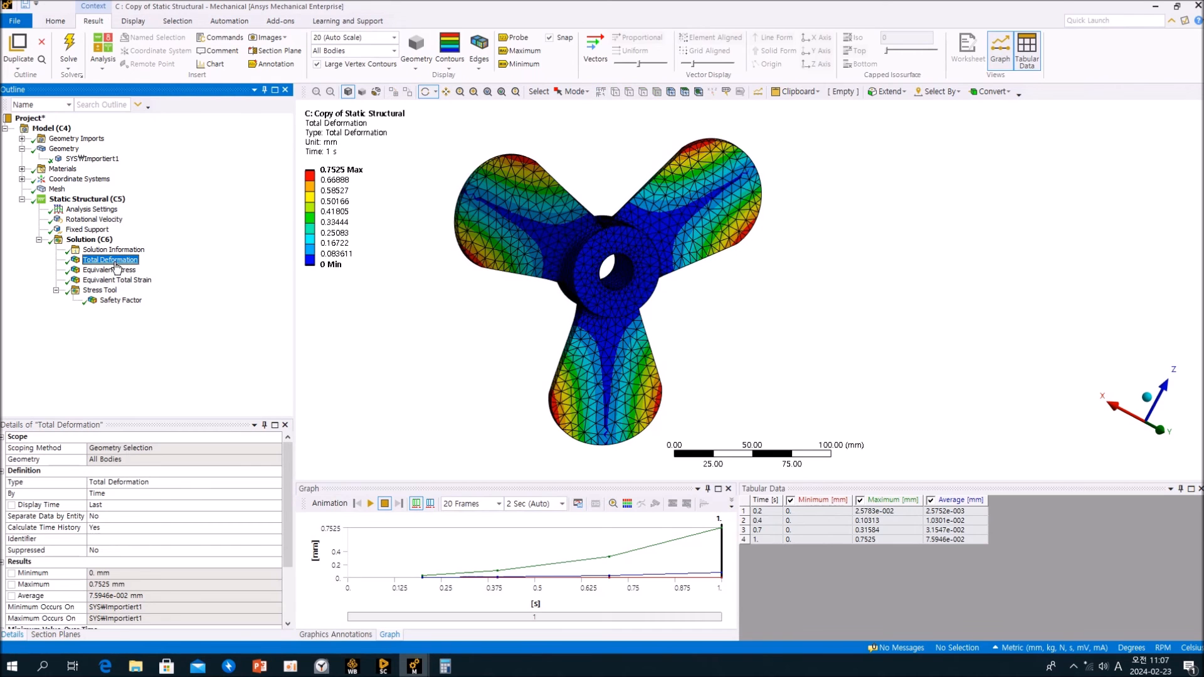
mouse_move(363, 272)
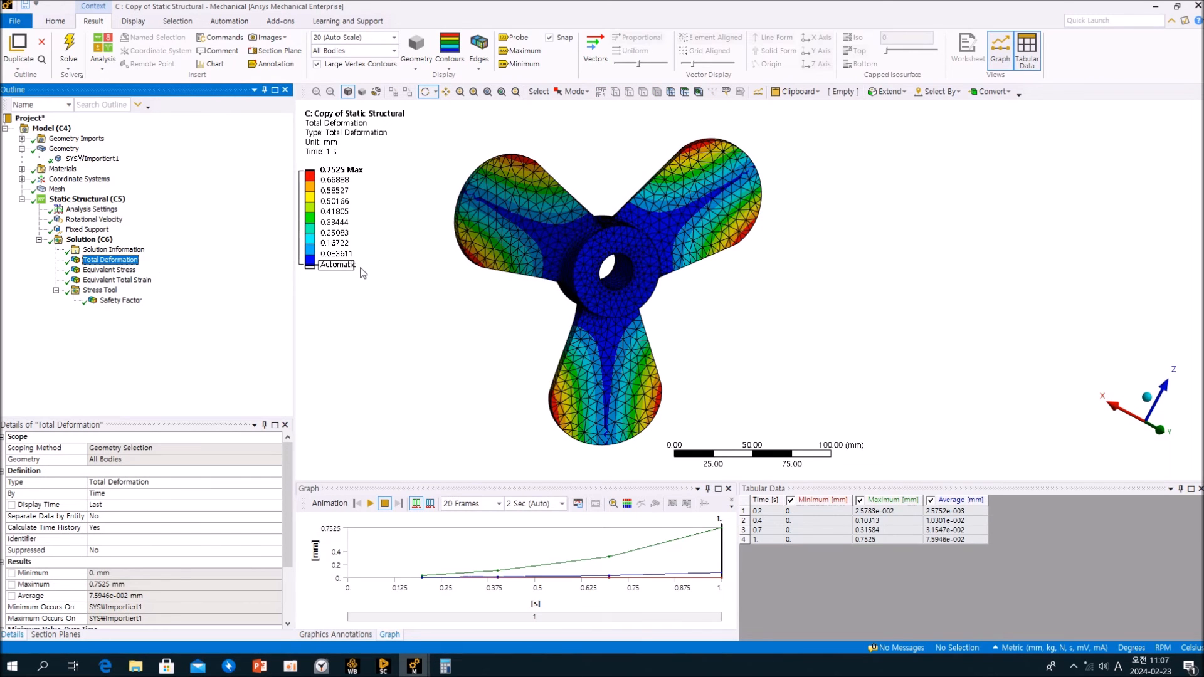
Compare the original Static Structural analysis's Total Deformation with the nonlinear copy's, ending back in the copied analysis
click(420, 671)
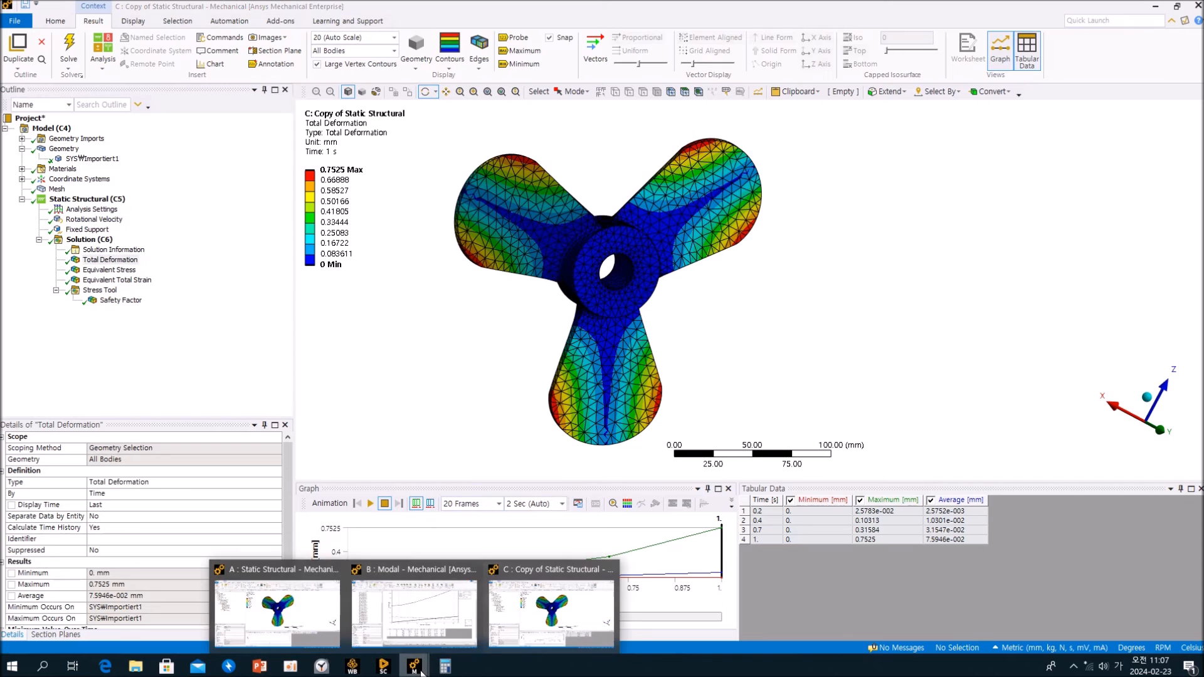
click(274, 618)
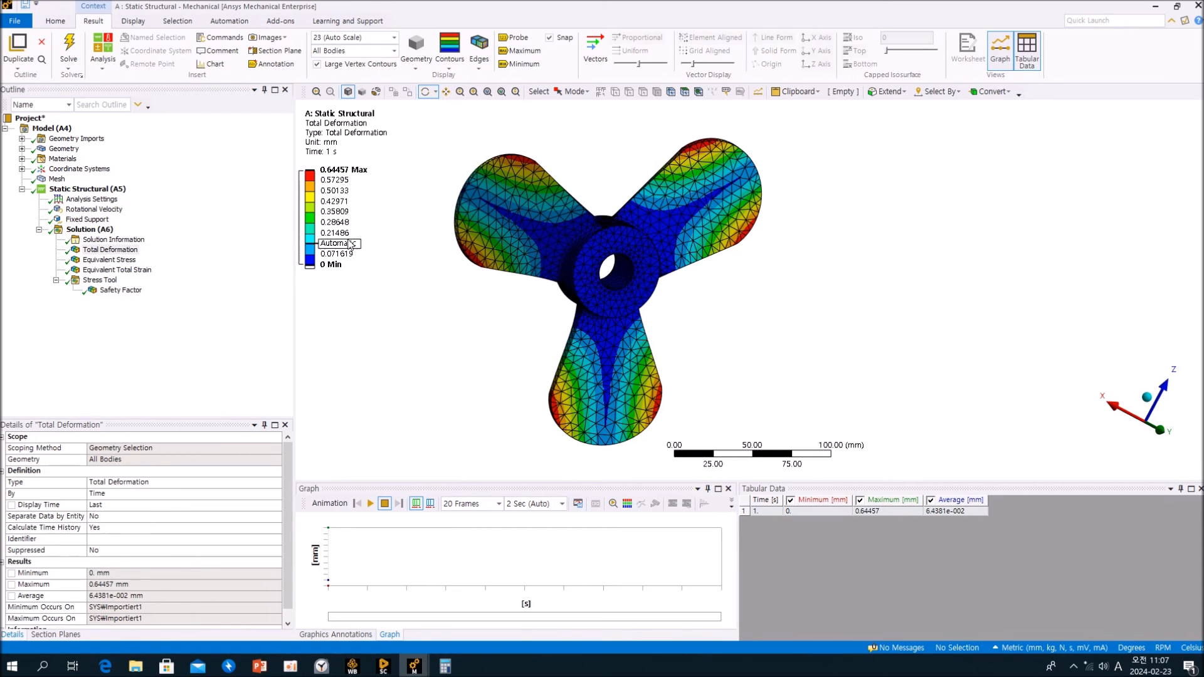
click(212, 348)
click(414, 665)
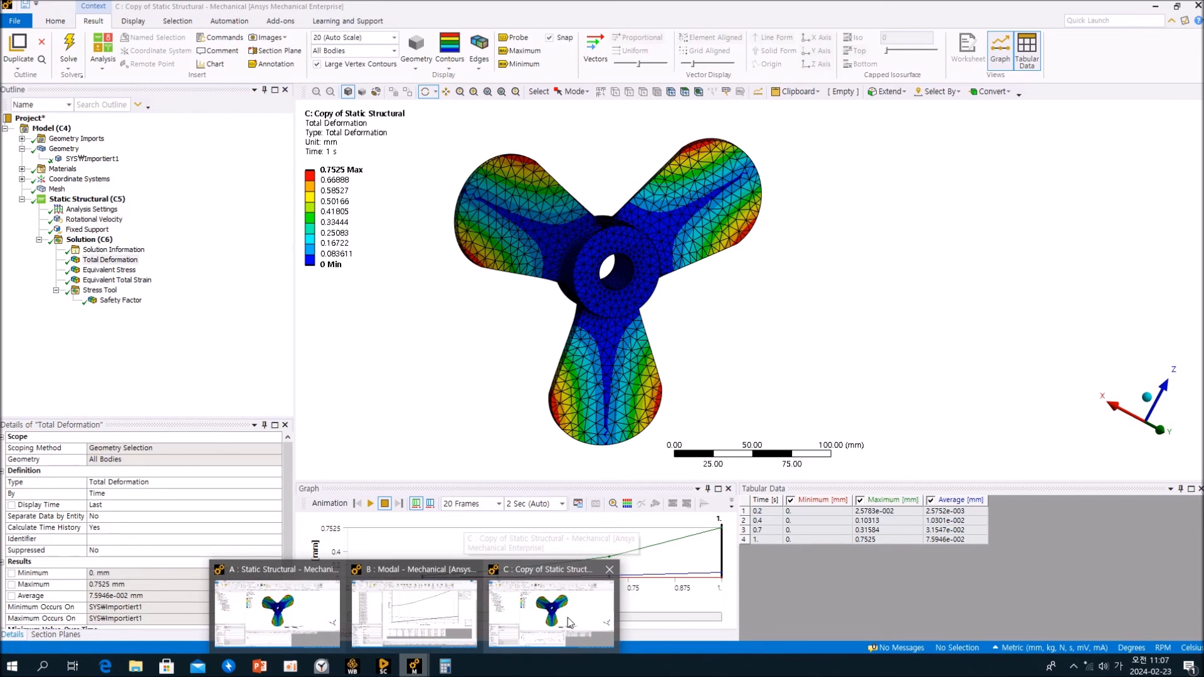
click(567, 620)
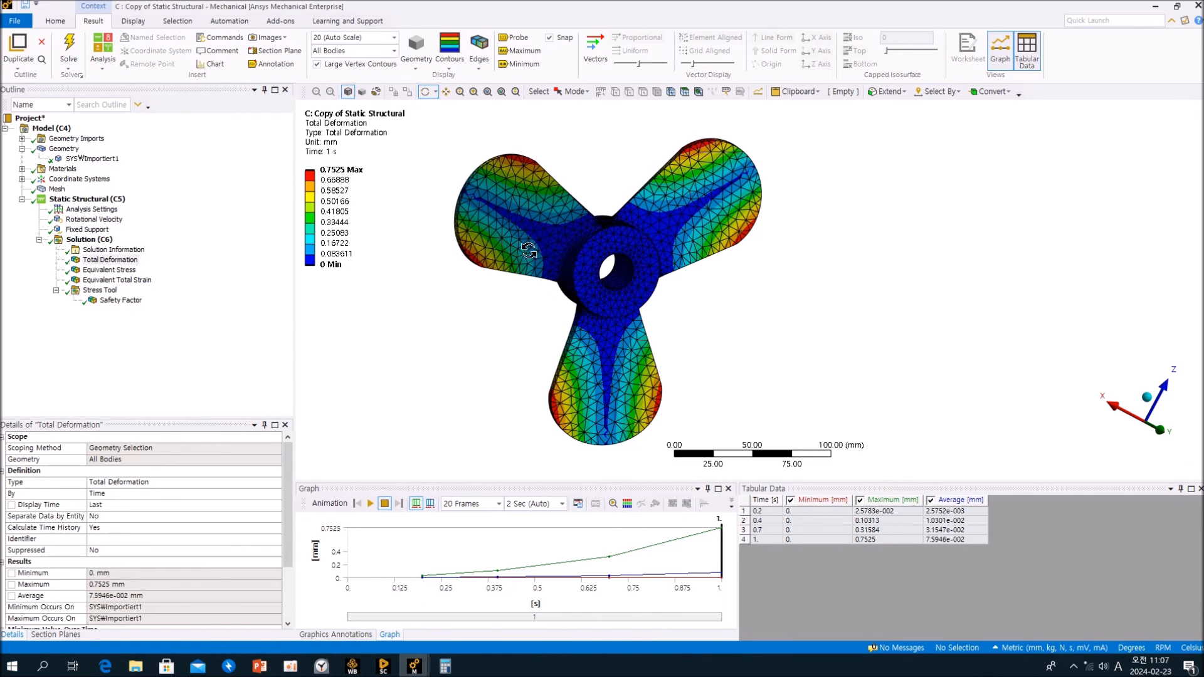
Examine the copied analysis's Total Deformation, Equivalent Stress and Equivalent Total Strain contours on the propeller
mouse_move(634, 326)
mouse_down()
mouse_move(612, 326)
mouse_move(624, 320)
mouse_up()
ctrl+middle_drag(624, 320, 565, 313)
scroll(601, 311, up, 4)
scroll(602, 311, down, 5)
drag(565, 313, 615, 325)
click(185, 367)
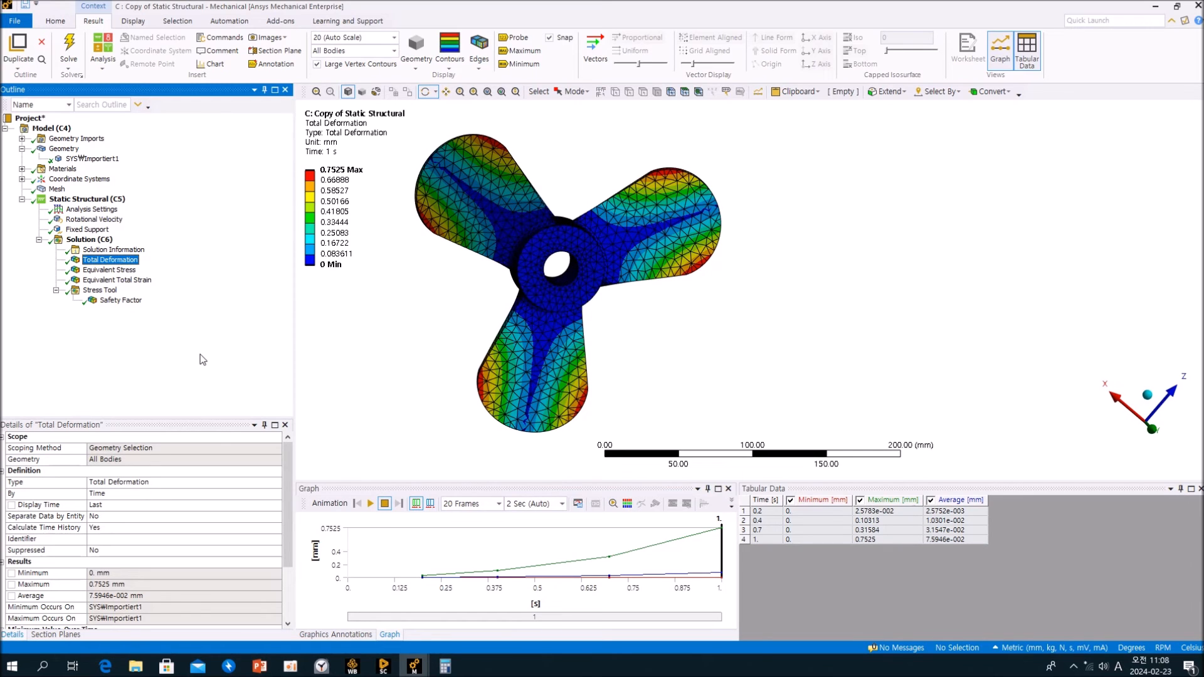
click(105, 270)
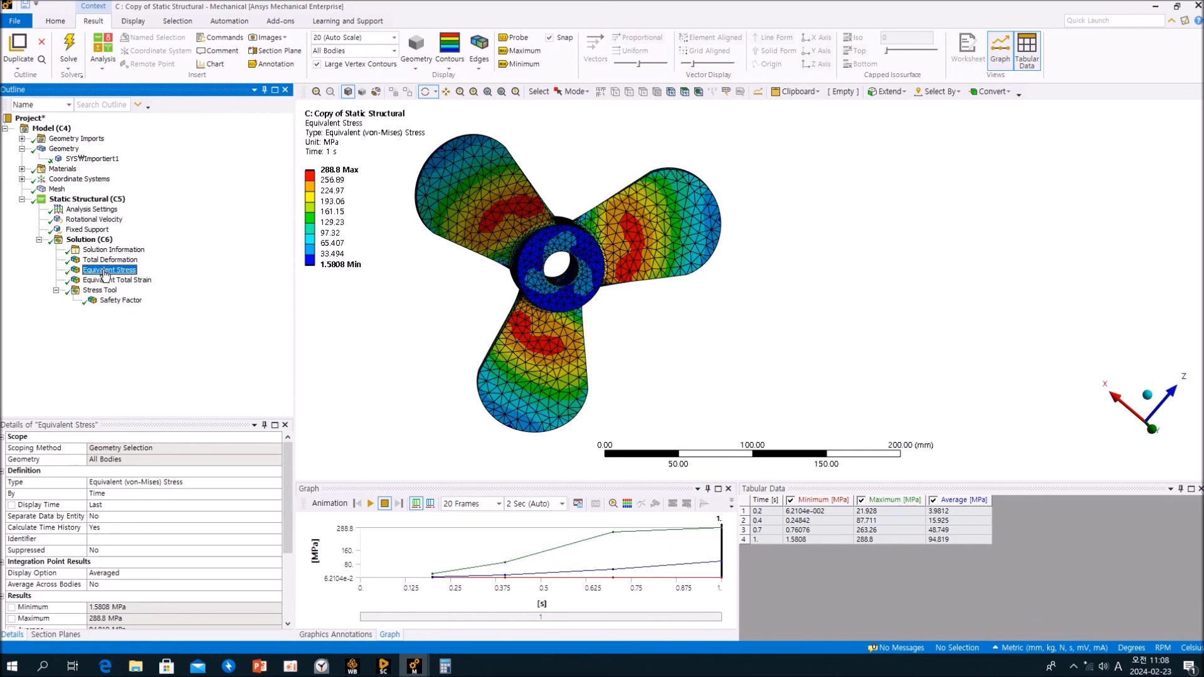
drag(530, 237, 502, 278)
click(138, 281)
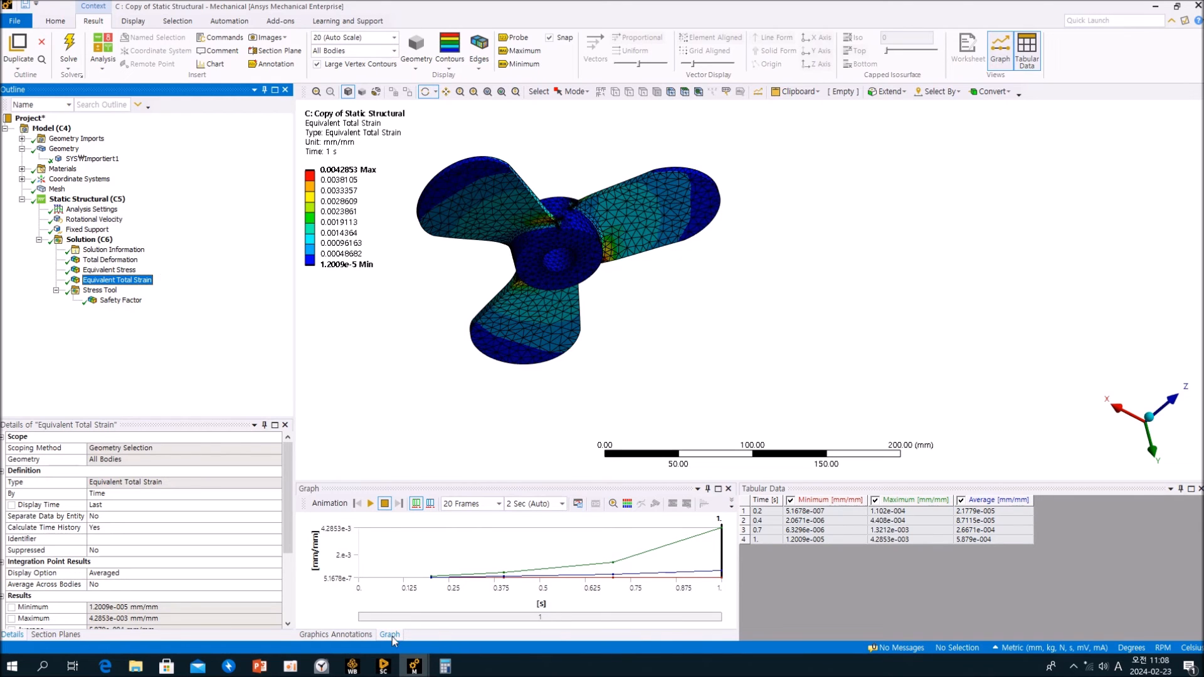
Switch to Workbench, open the copied system's Engineering Data and view the Bilinear Isotropic Hardening curve of Structural Steel NL
click(346, 668)
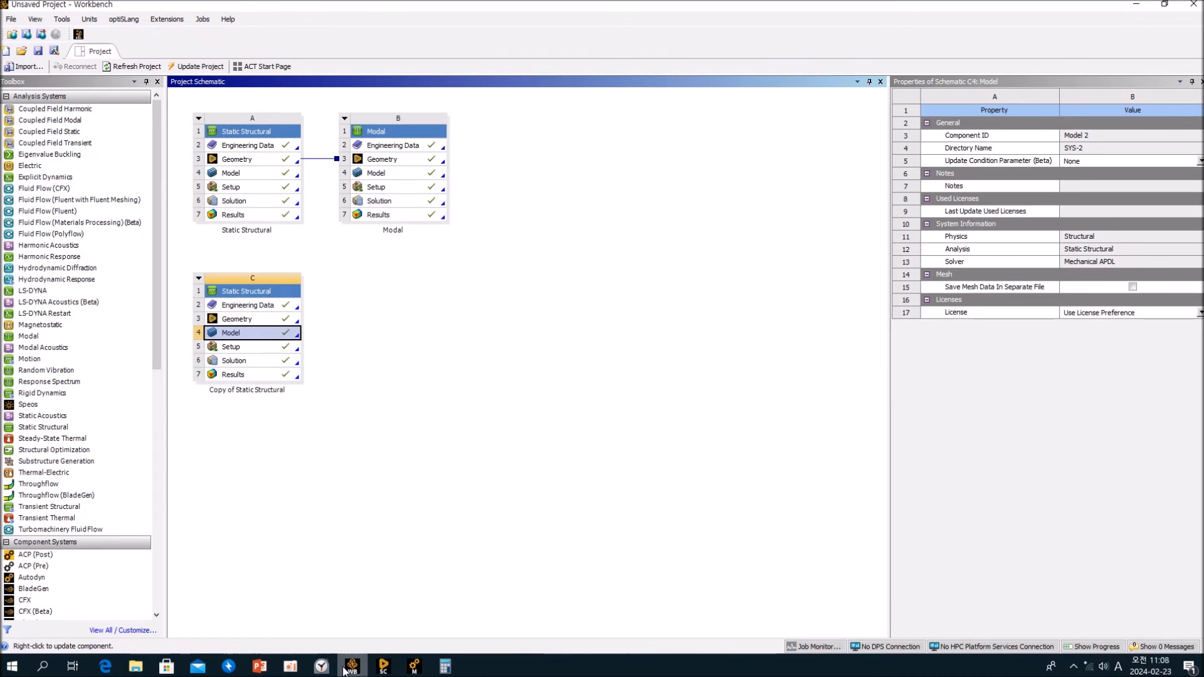
double_click(249, 306)
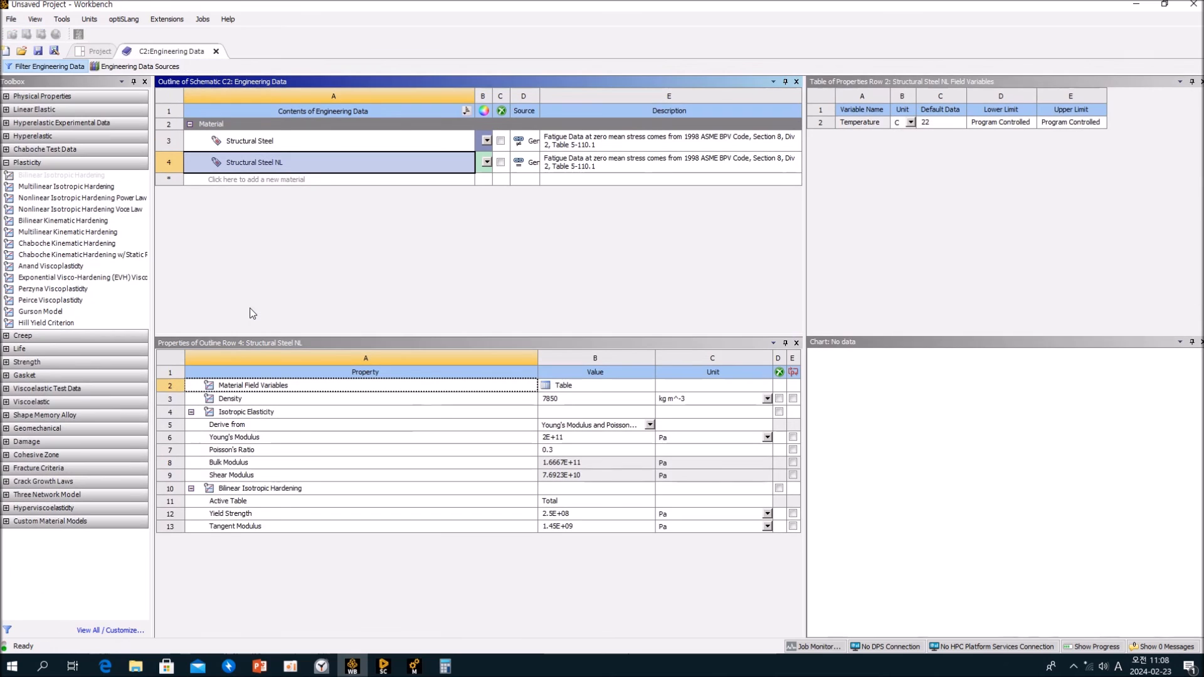
click(306, 489)
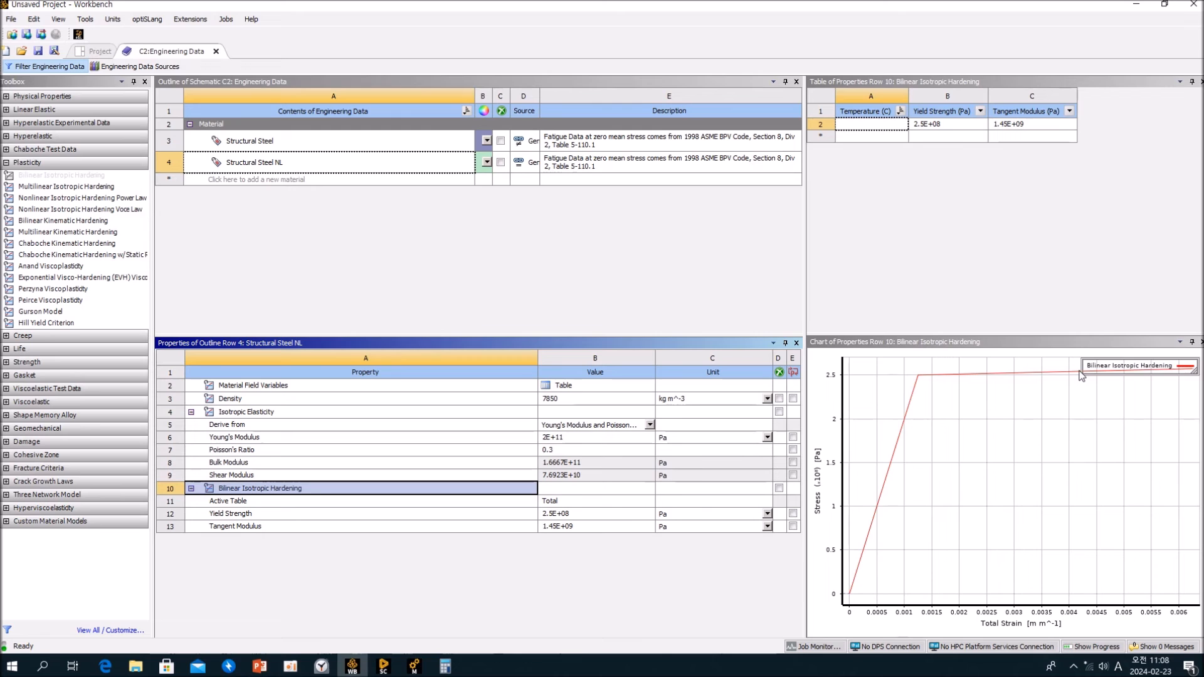
mouse_move(1079, 376)
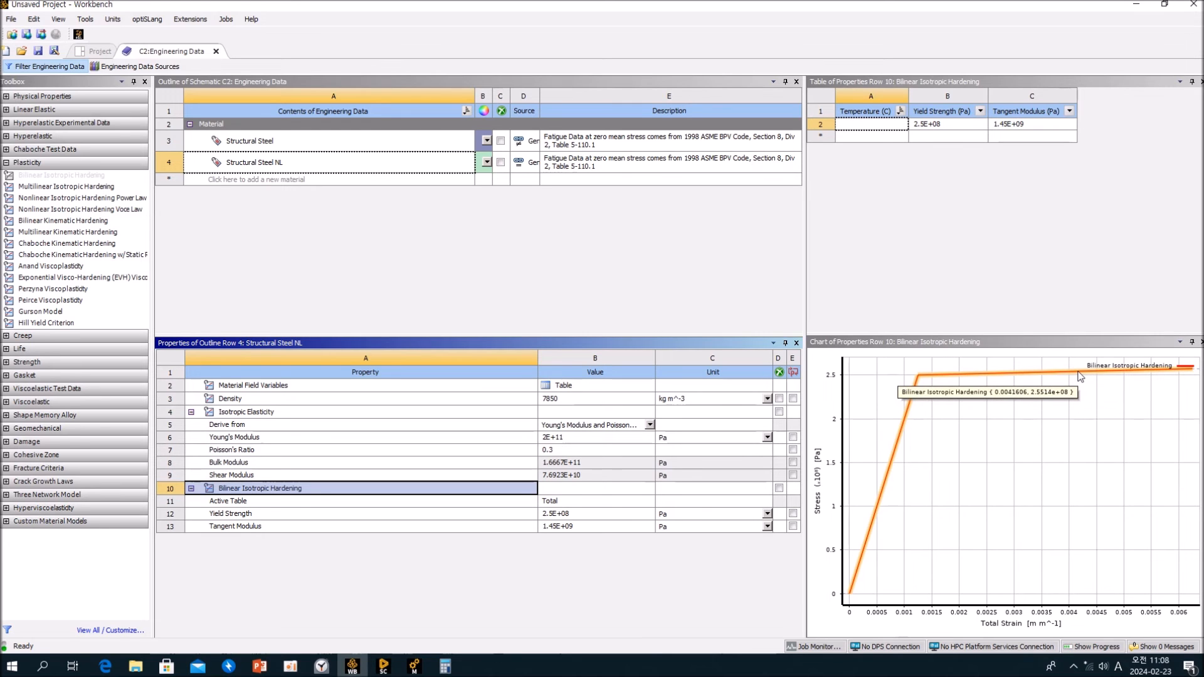
Switch back to the copied static analysis in Mechanical and recheck the Equivalent Total Strain result
mouse_move(413, 666)
click(552, 605)
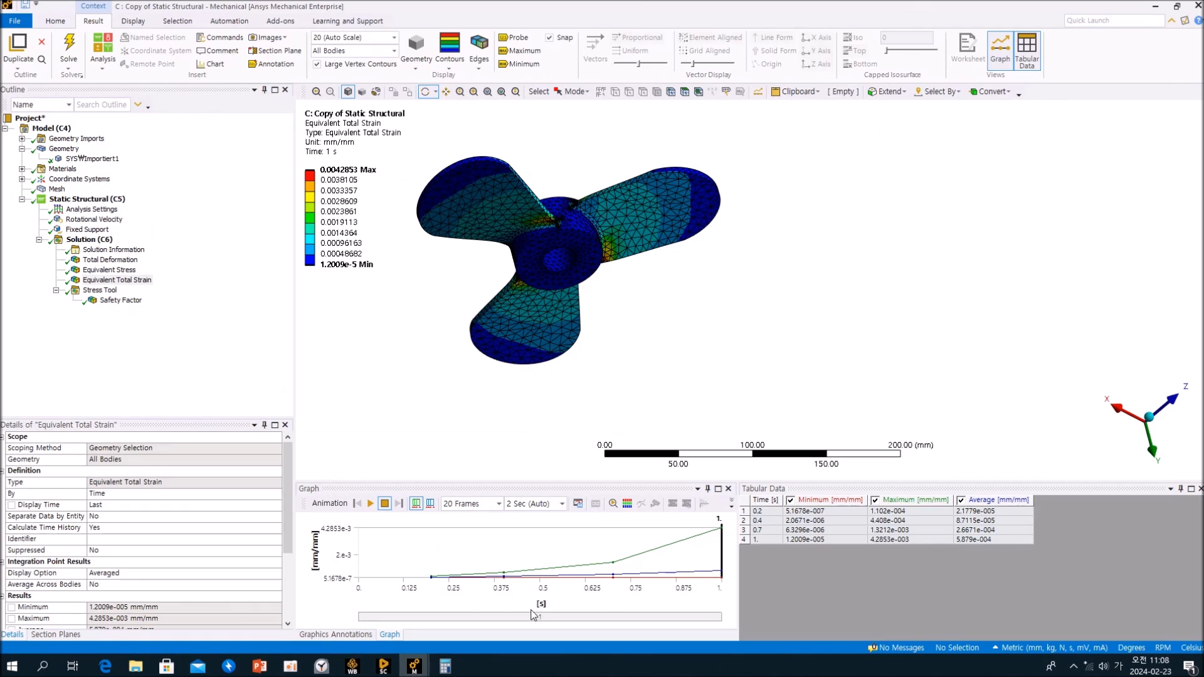
click(109, 270)
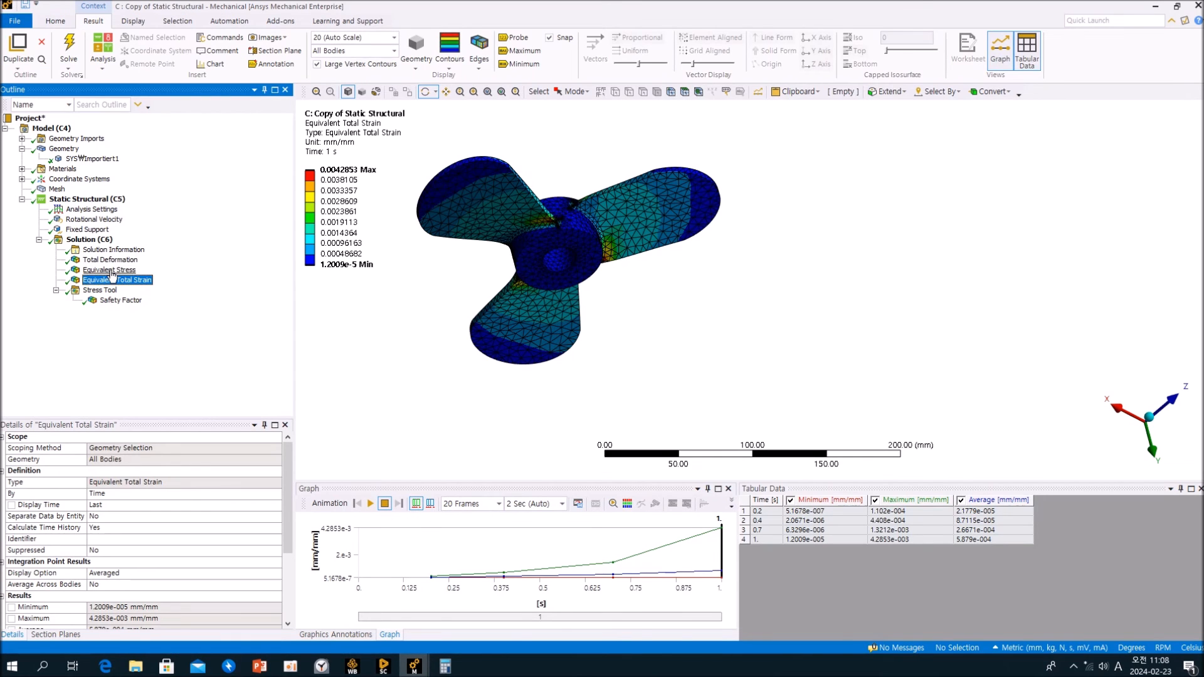
click(113, 280)
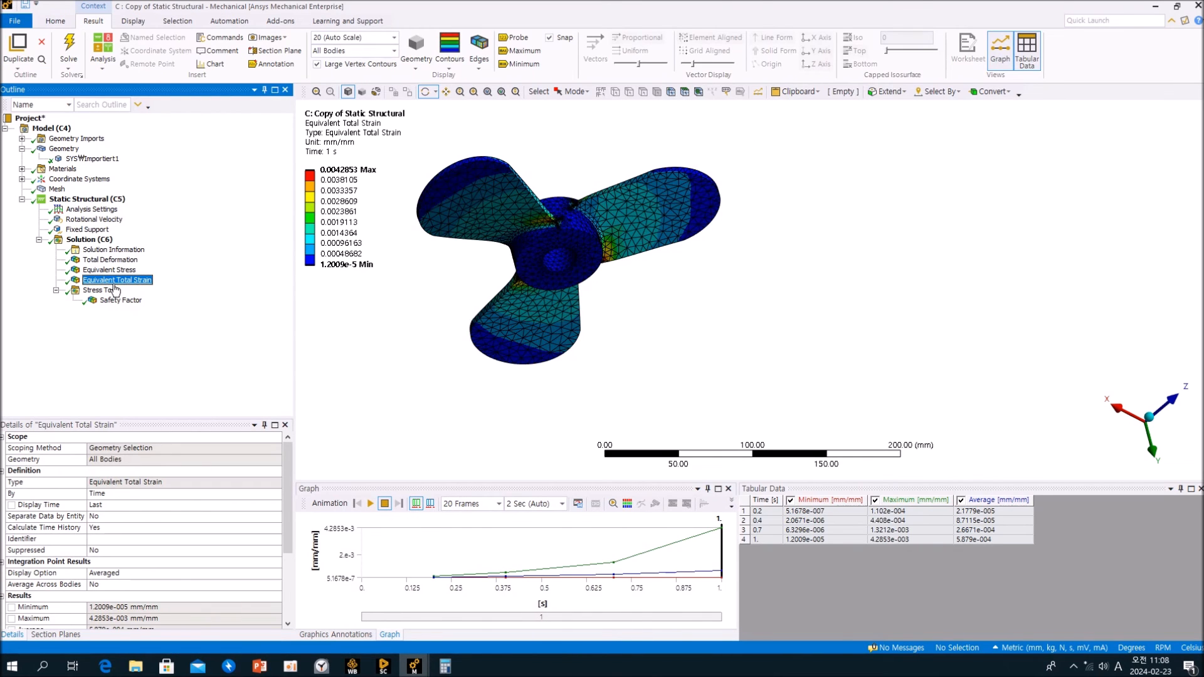
Return to Engineering Data in Workbench, enlarge the hardening chart and read the curve's stress near the propeller's maximum total strain
click(352, 666)
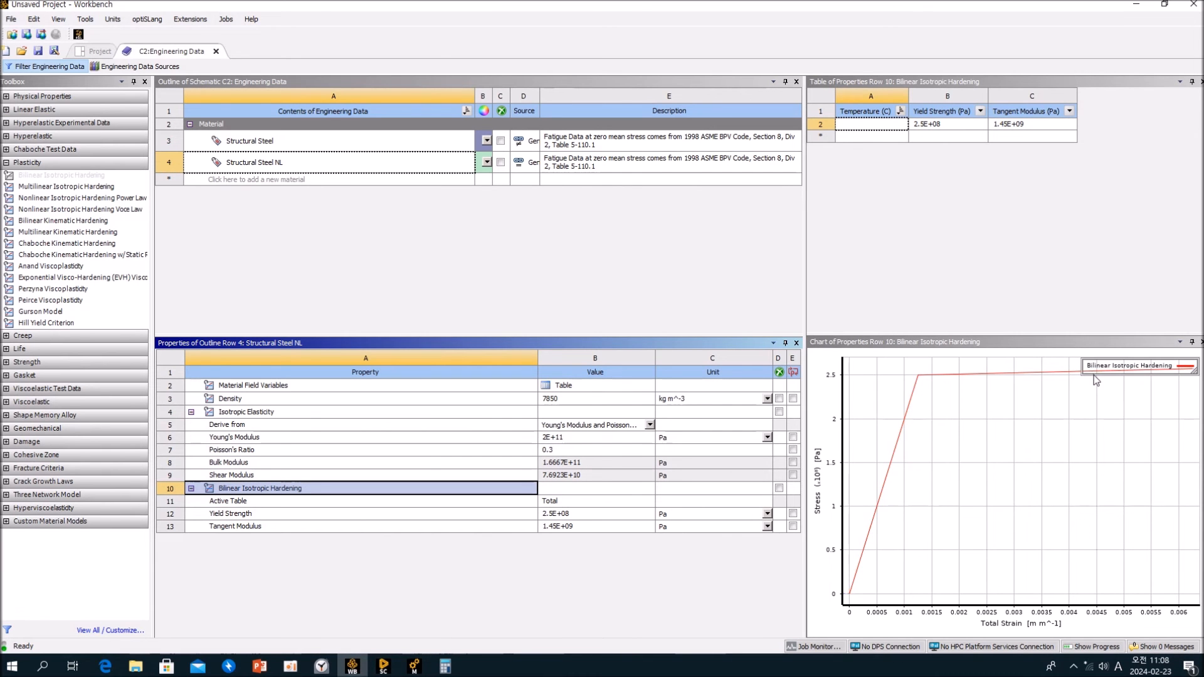
mouse_move(1079, 375)
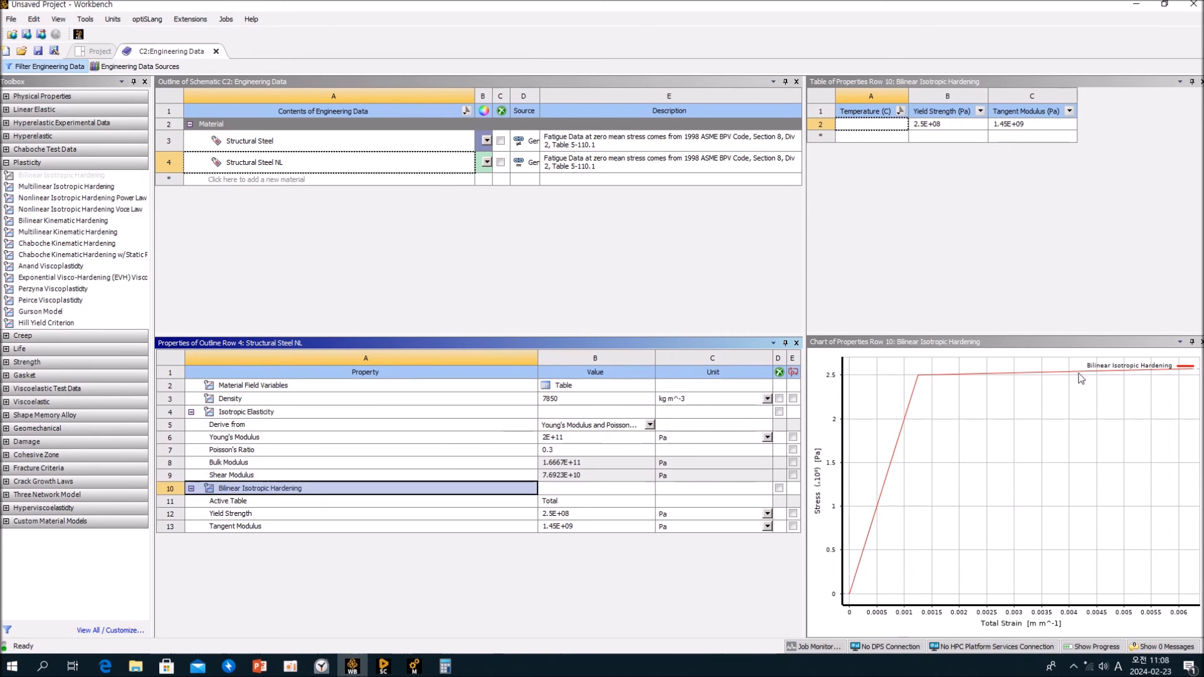
drag(1089, 336, 1078, 206)
mouse_move(1097, 249)
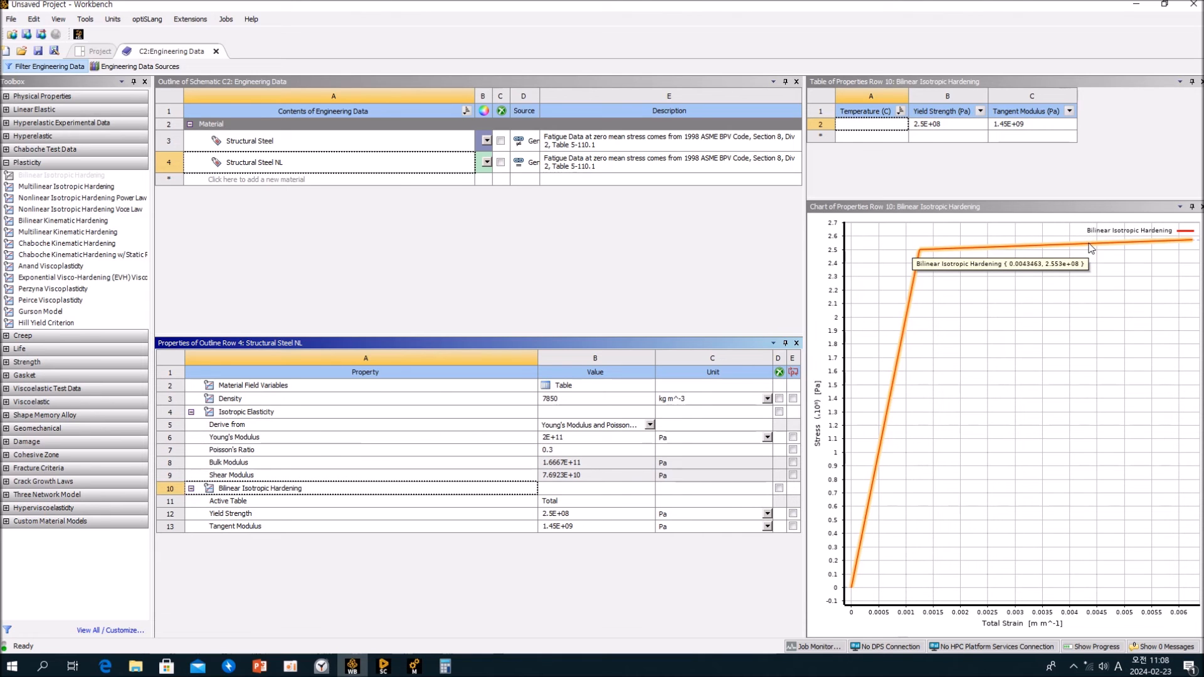
click(519, 298)
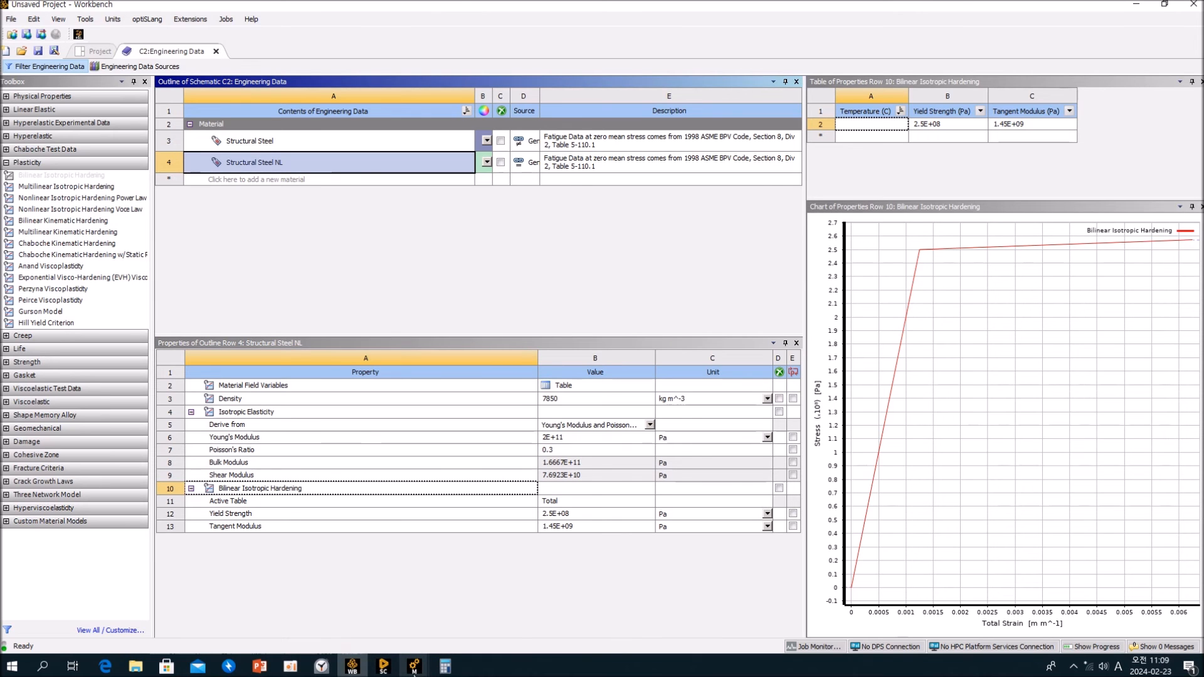
Return to the copied analysis in Mechanical and inspect the Equivalent Total Strain around the blade roots from another angle
mouse_move(413, 672)
click(516, 614)
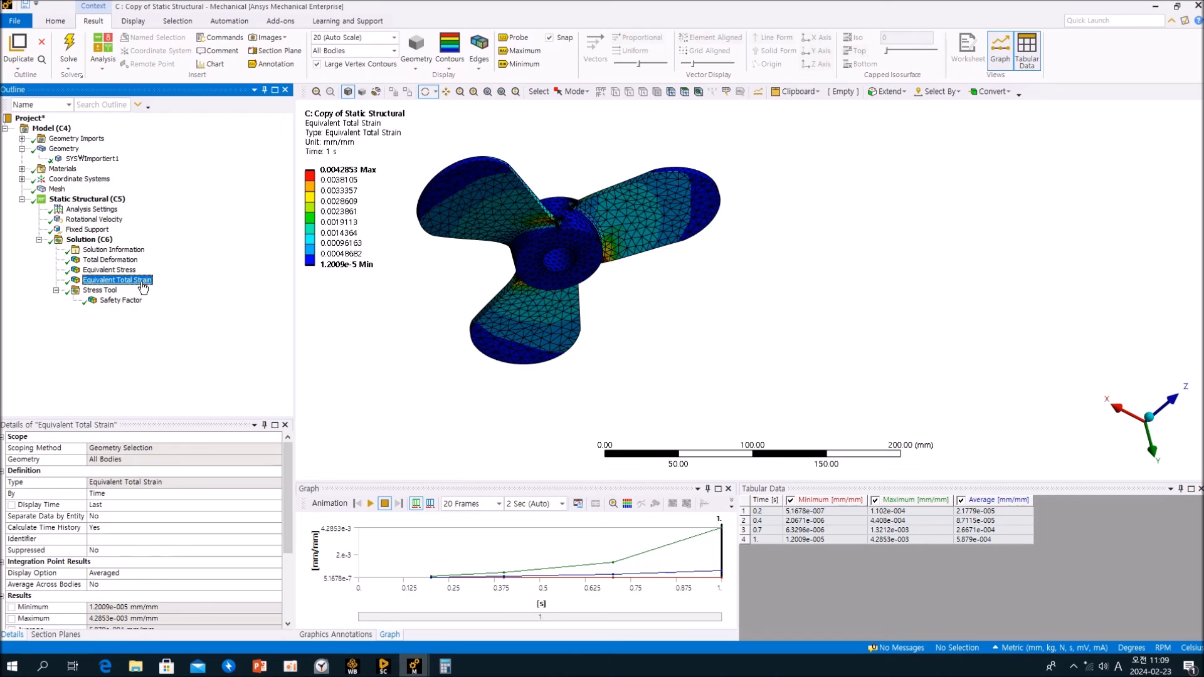
drag(546, 227, 673, 337)
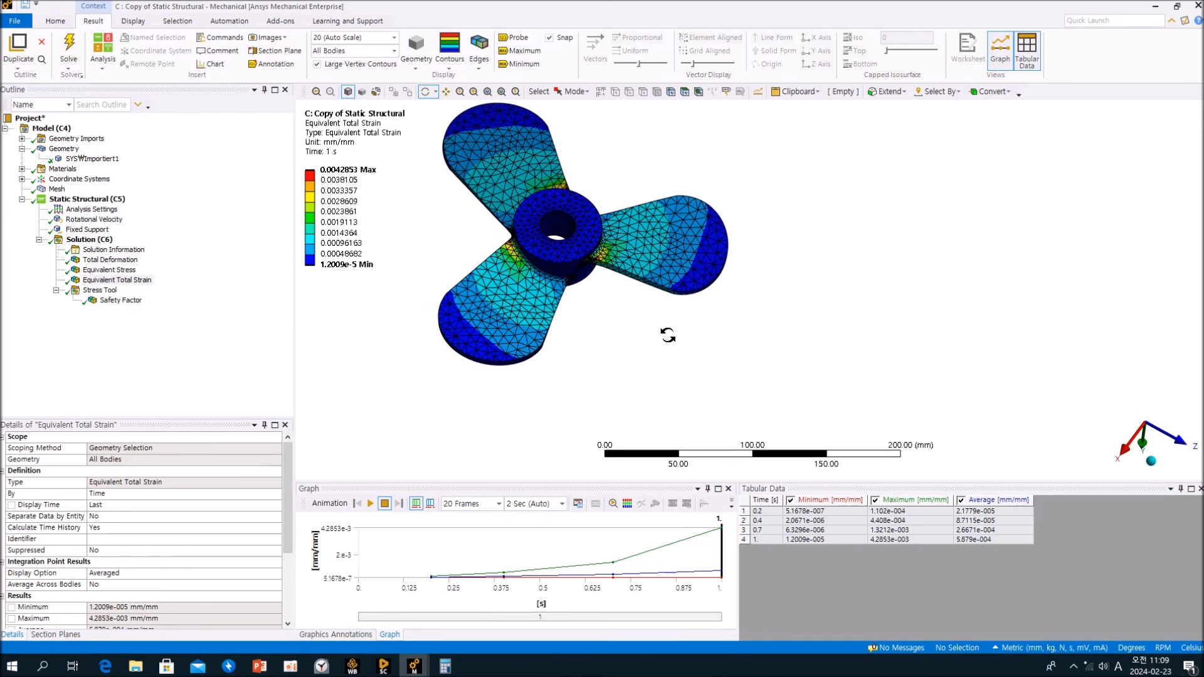
click(196, 358)
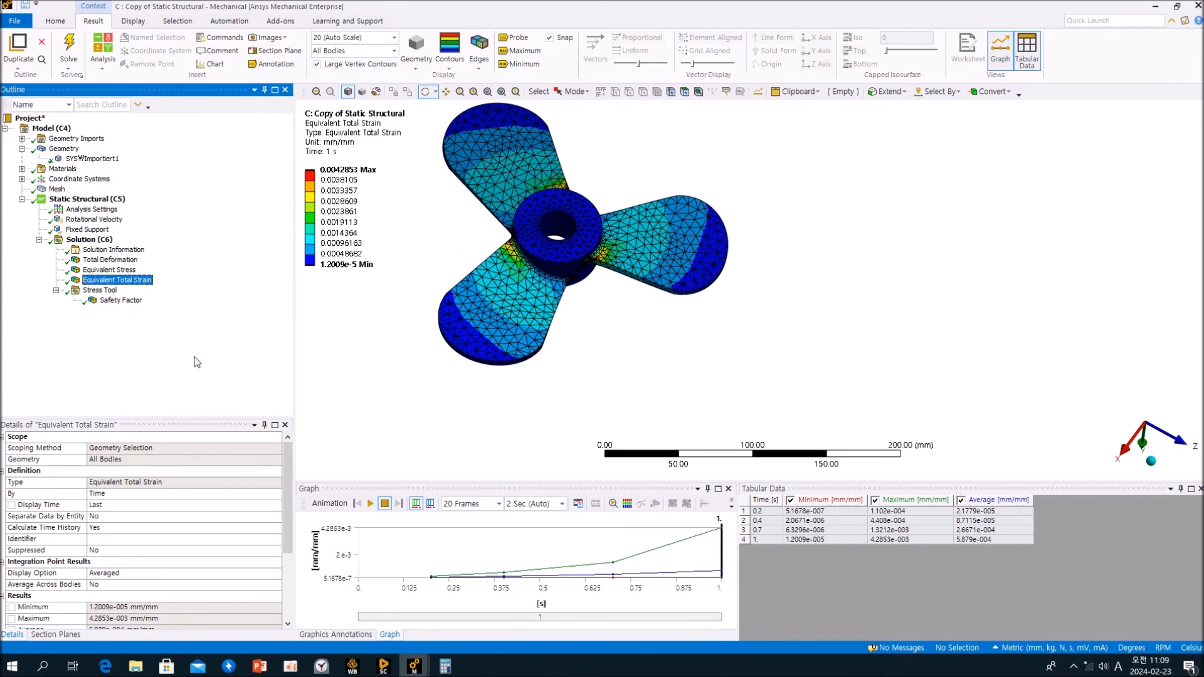
Add an Equivalent Plastic strain result to the copied analysis's solution and evaluate all results
click(89, 240)
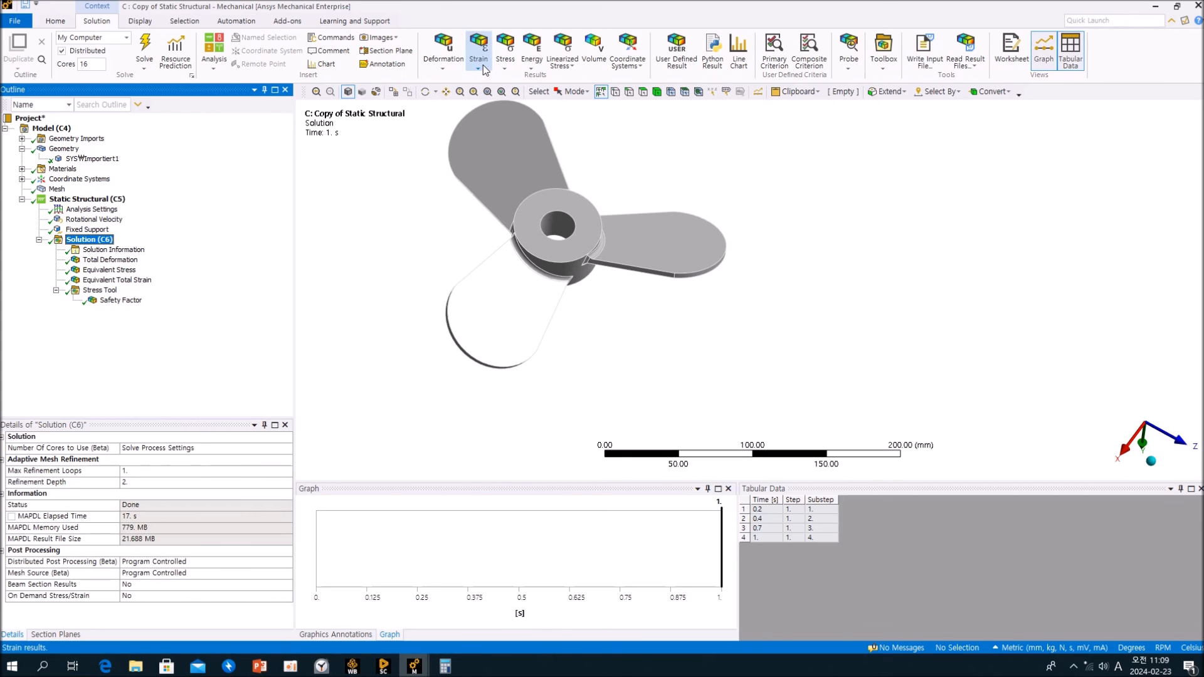
click(483, 65)
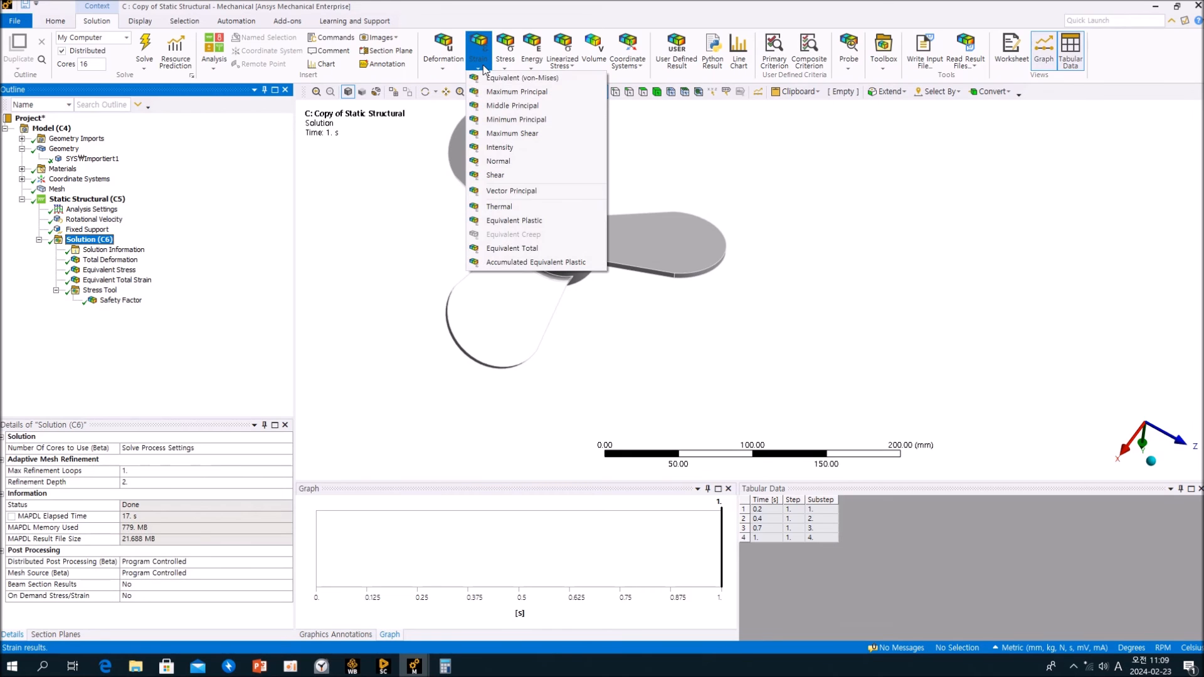
click(508, 223)
right_click(120, 360)
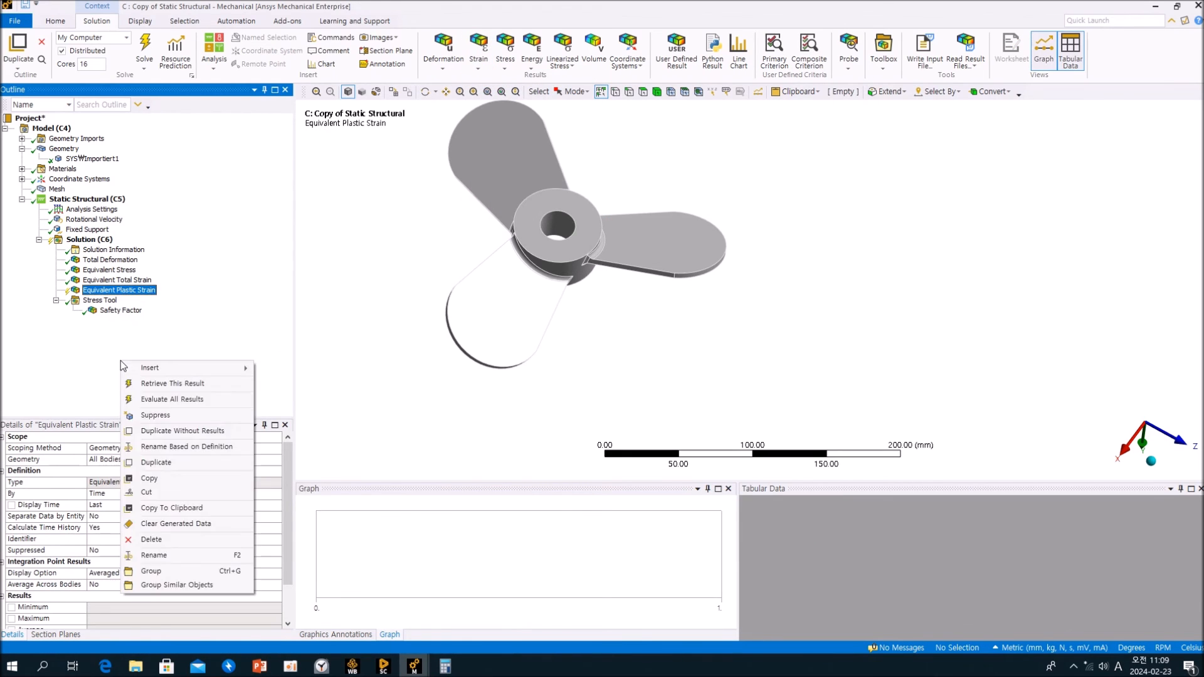
click(182, 400)
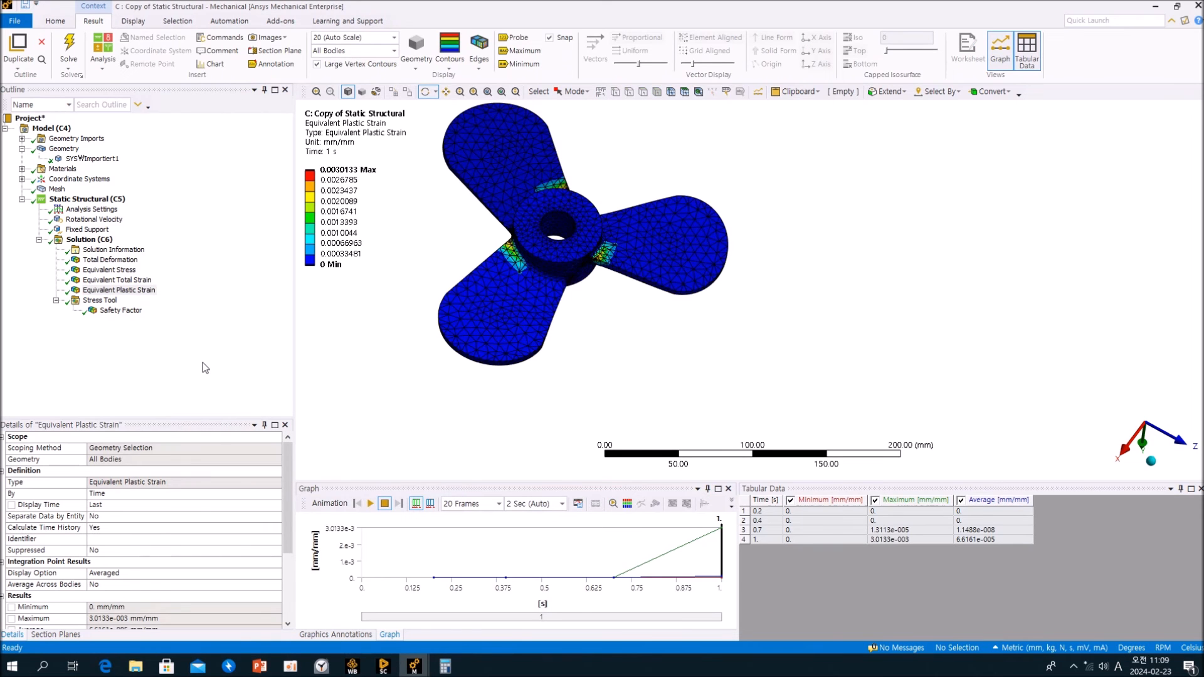
click(202, 363)
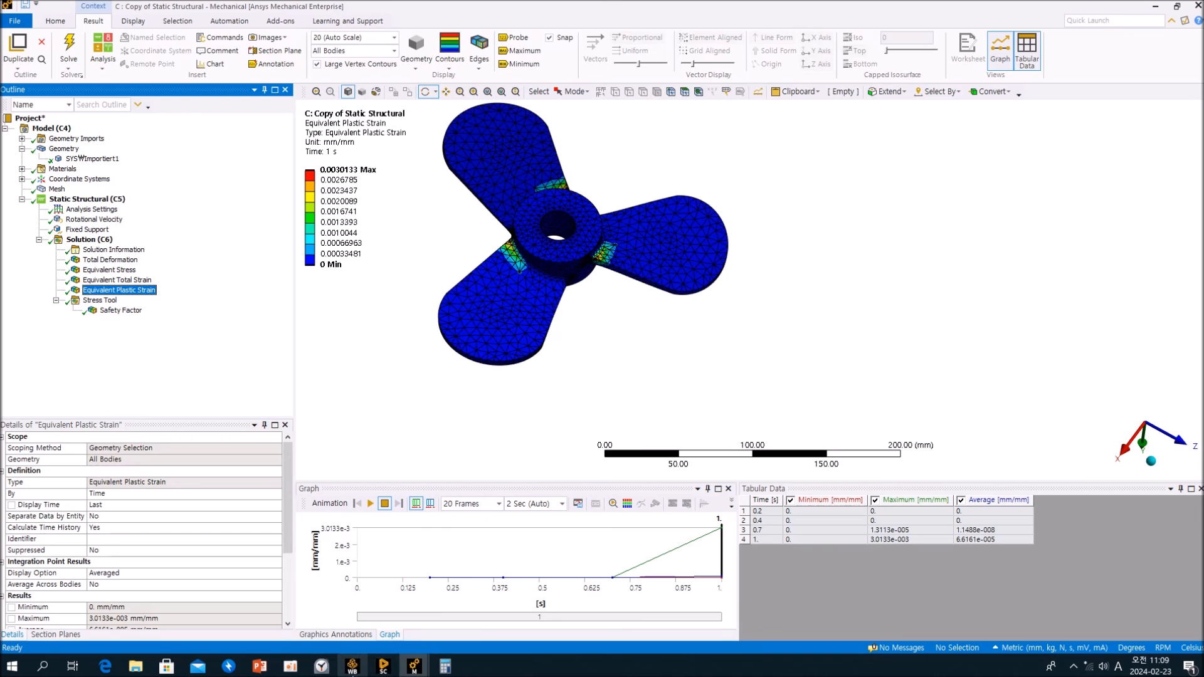
Recheck the Structural Steel NL hardening curve in Workbench, then display and inspect the copied analysis's Safety Factor on the propeller
click(351, 666)
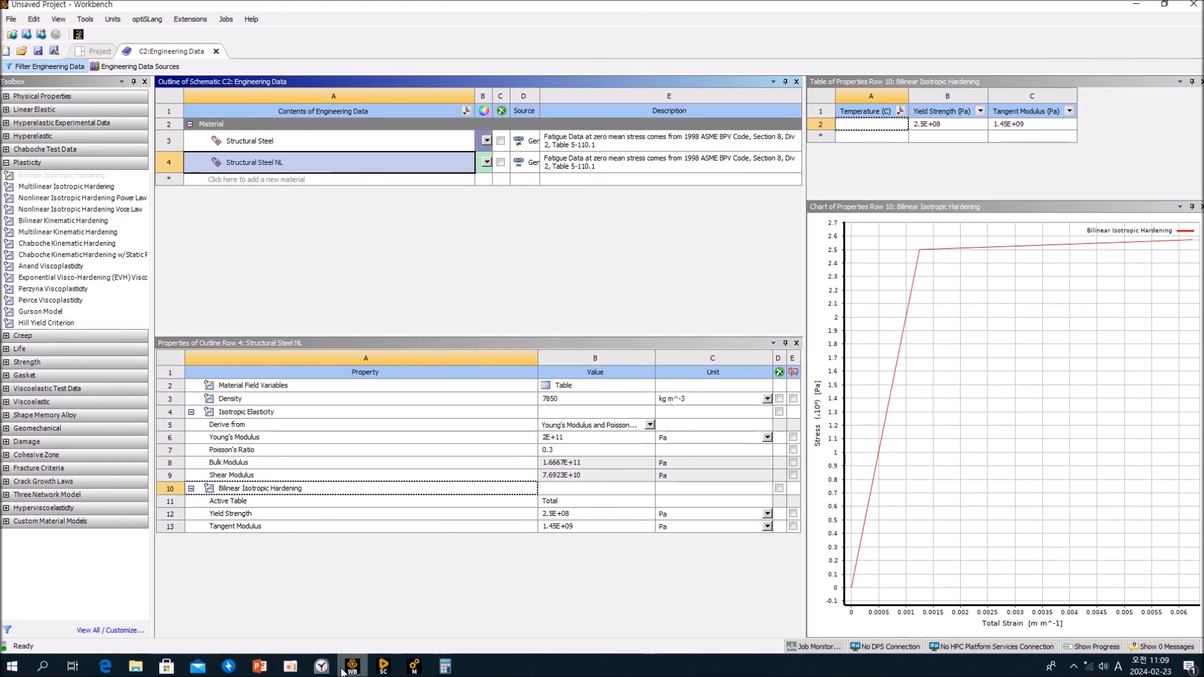
mouse_move(414, 670)
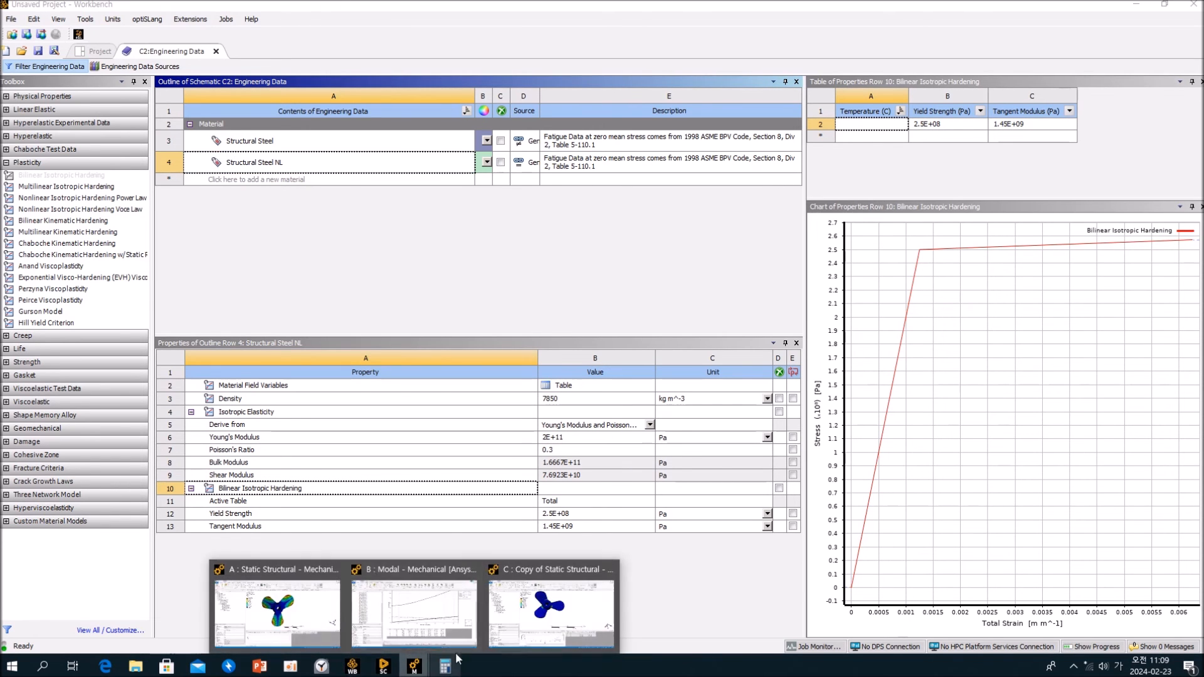
click(544, 539)
click(202, 355)
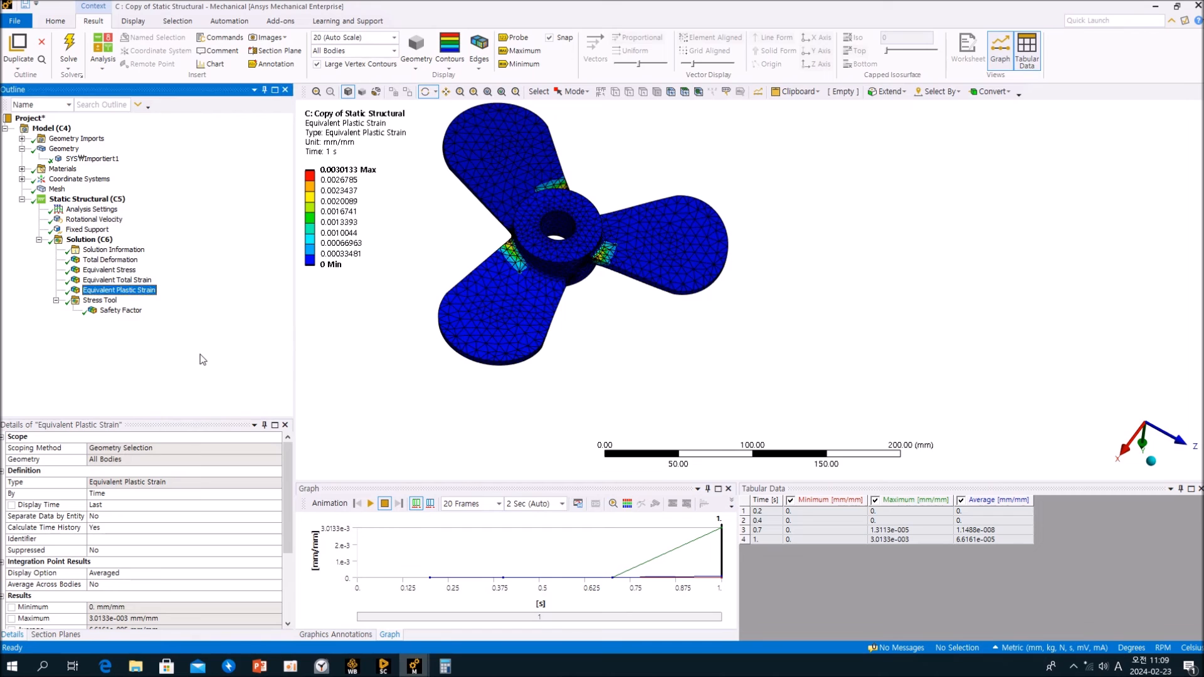
click(120, 309)
drag(598, 303, 394, 342)
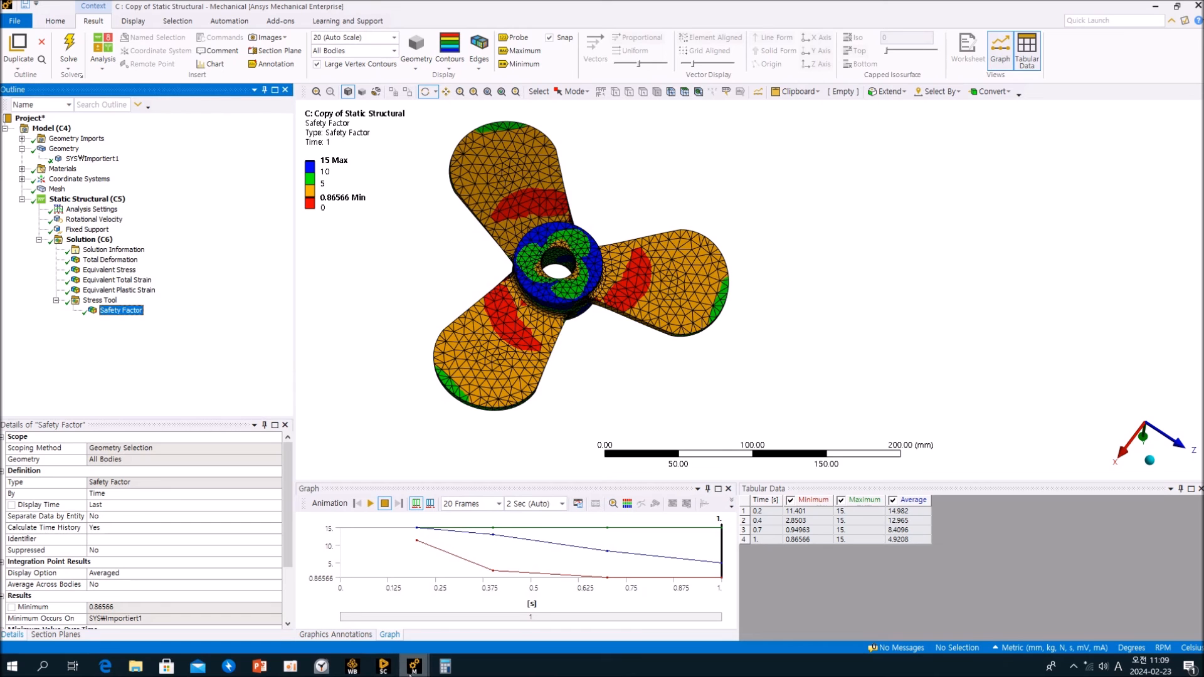
Switch to the Modal analysis in Mechanical and review the mode shapes from Total Deformation through Total Deformation 5
mouse_move(412, 672)
click(410, 609)
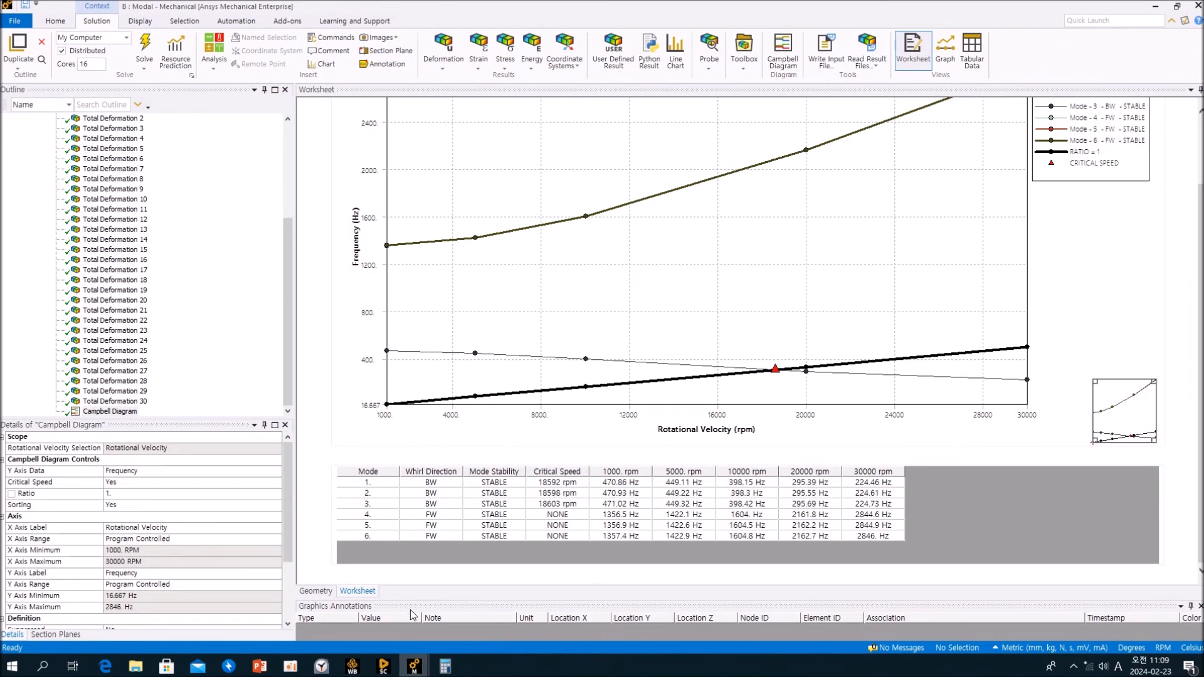
scroll(280, 288, up, 5)
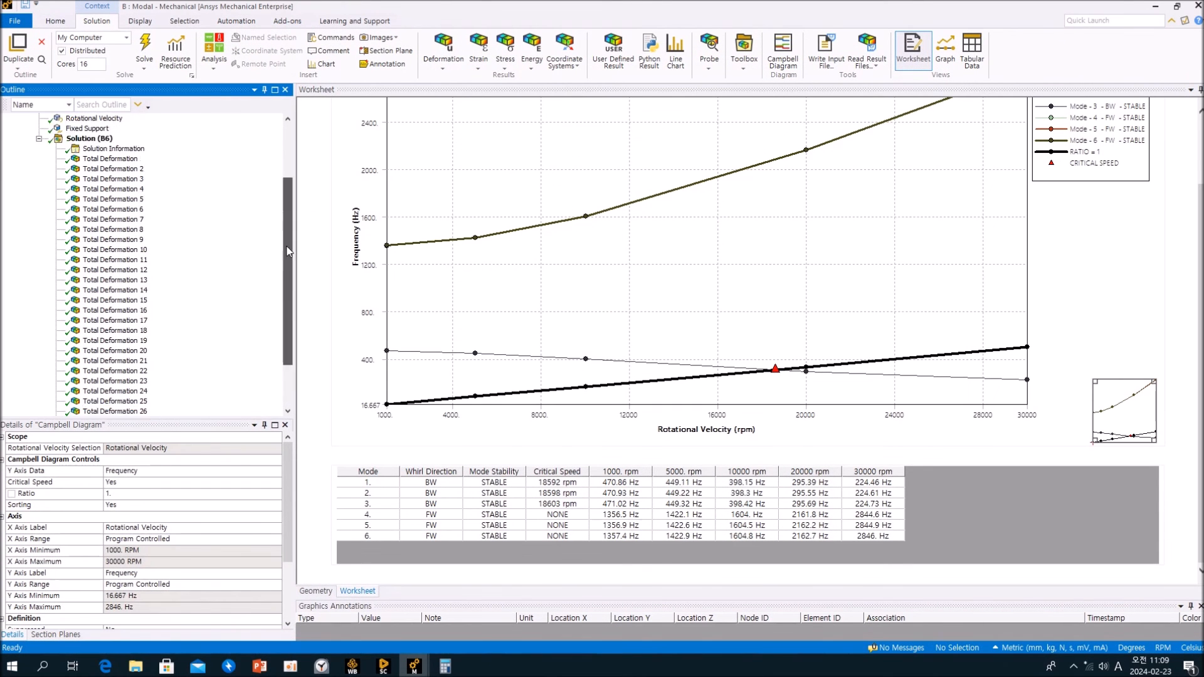
click(112, 249)
click(119, 260)
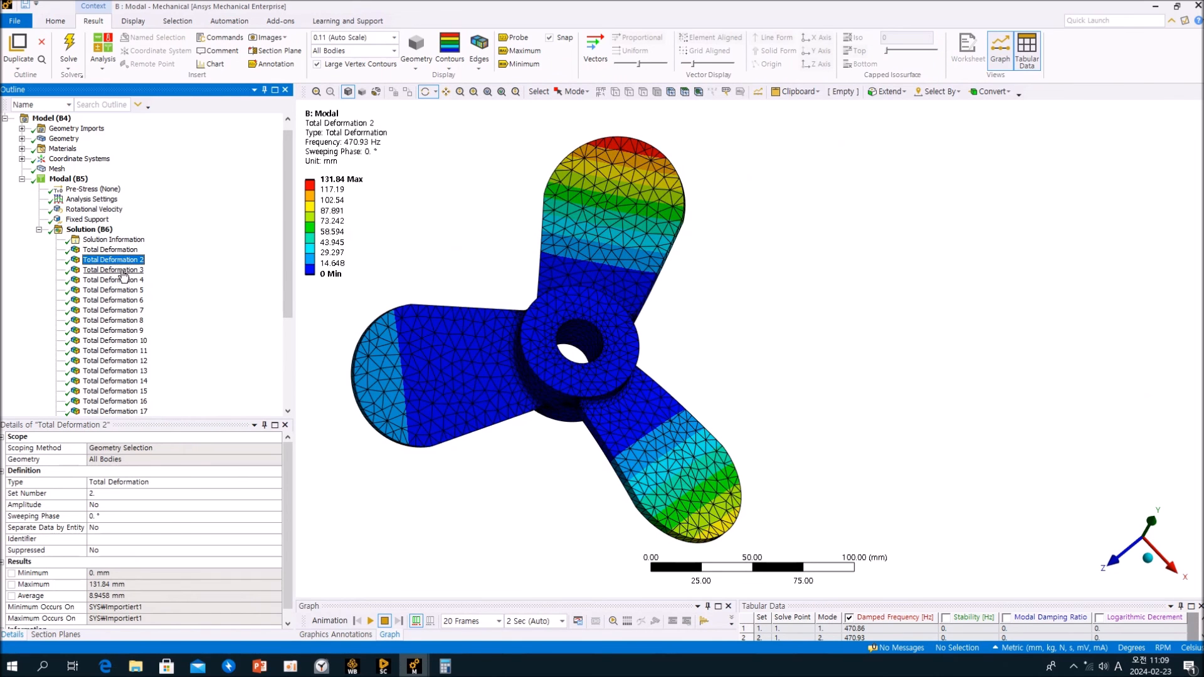
click(120, 270)
click(120, 280)
click(119, 291)
Review the Modal environment's support and rotational velocity, and check the mode count and rotordynamics controls in its Analysis Settings
drag(285, 223, 289, 309)
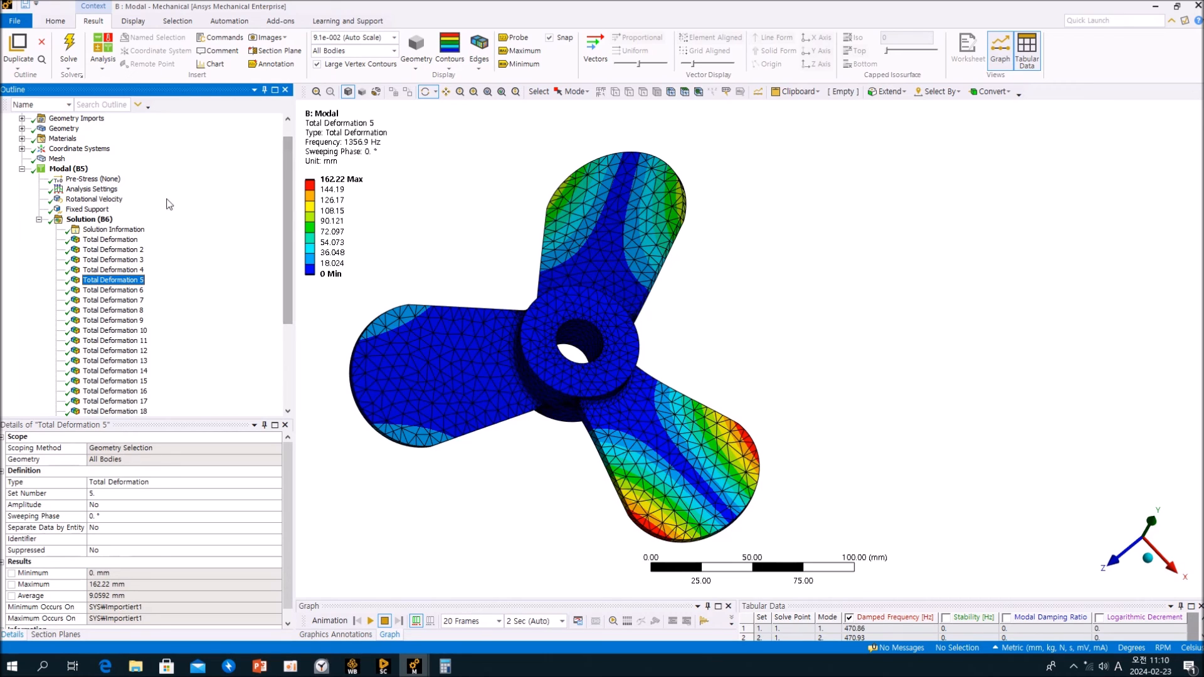
click(72, 169)
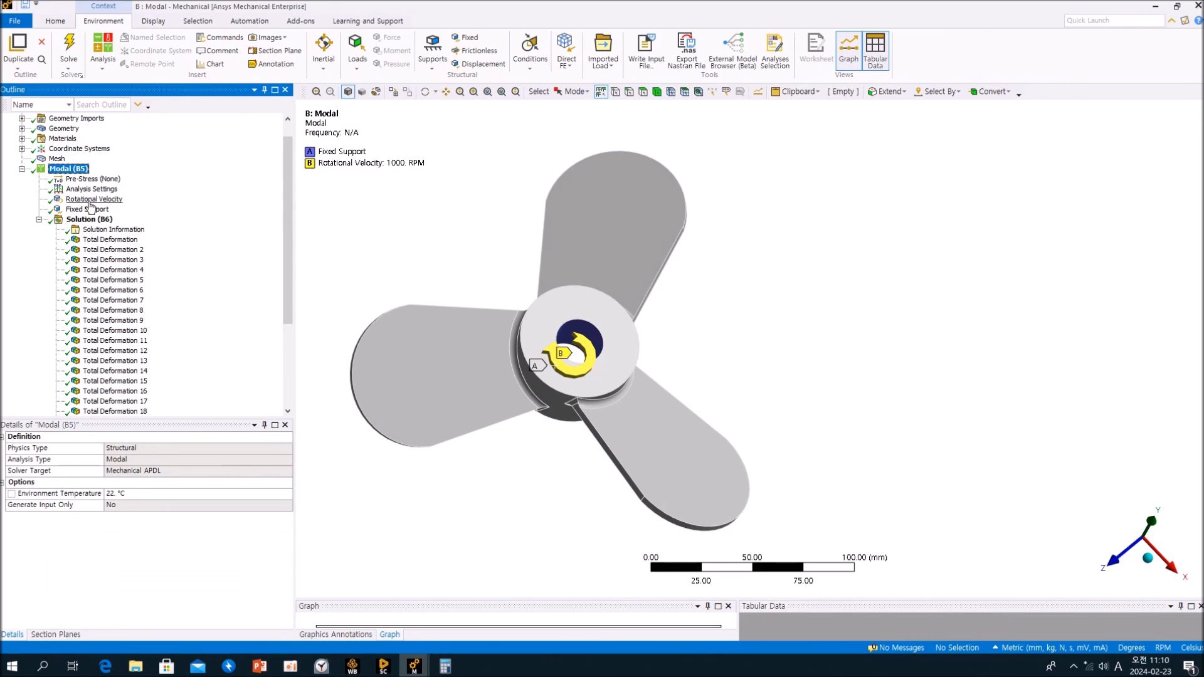
click(91, 189)
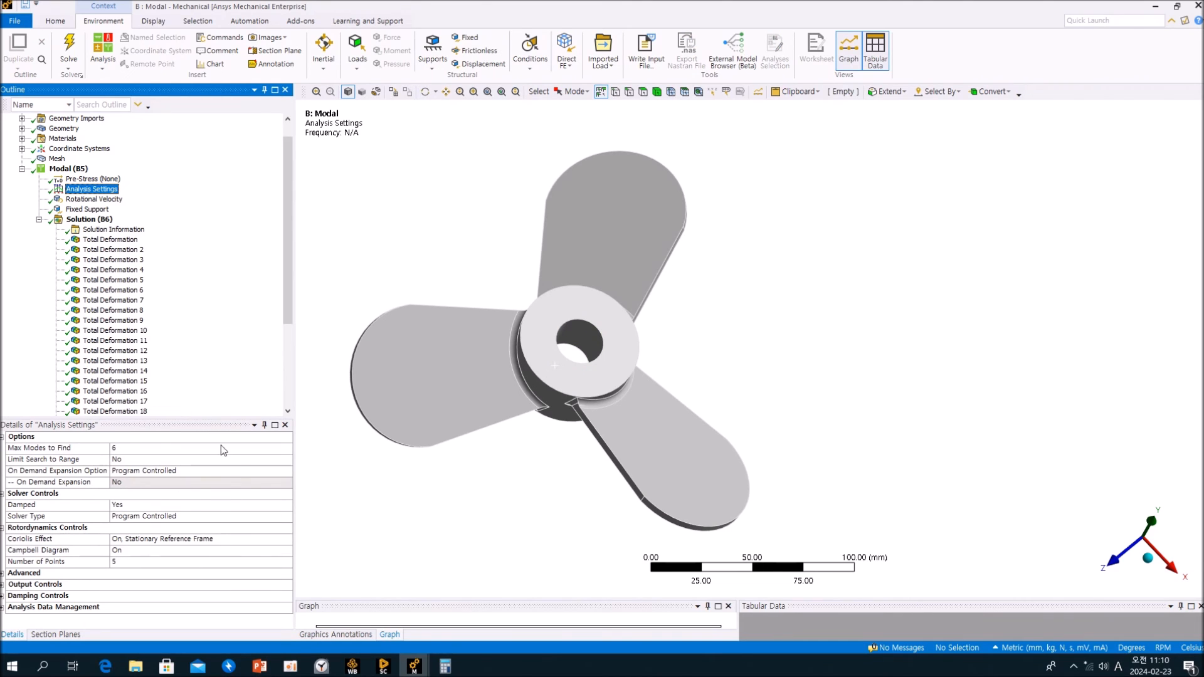
Display the Campbell Diagram and compare its table's modal frequencies at 1000, 5000, 10000, 20000 and 30000 rpm
drag(288, 276, 296, 362)
click(111, 412)
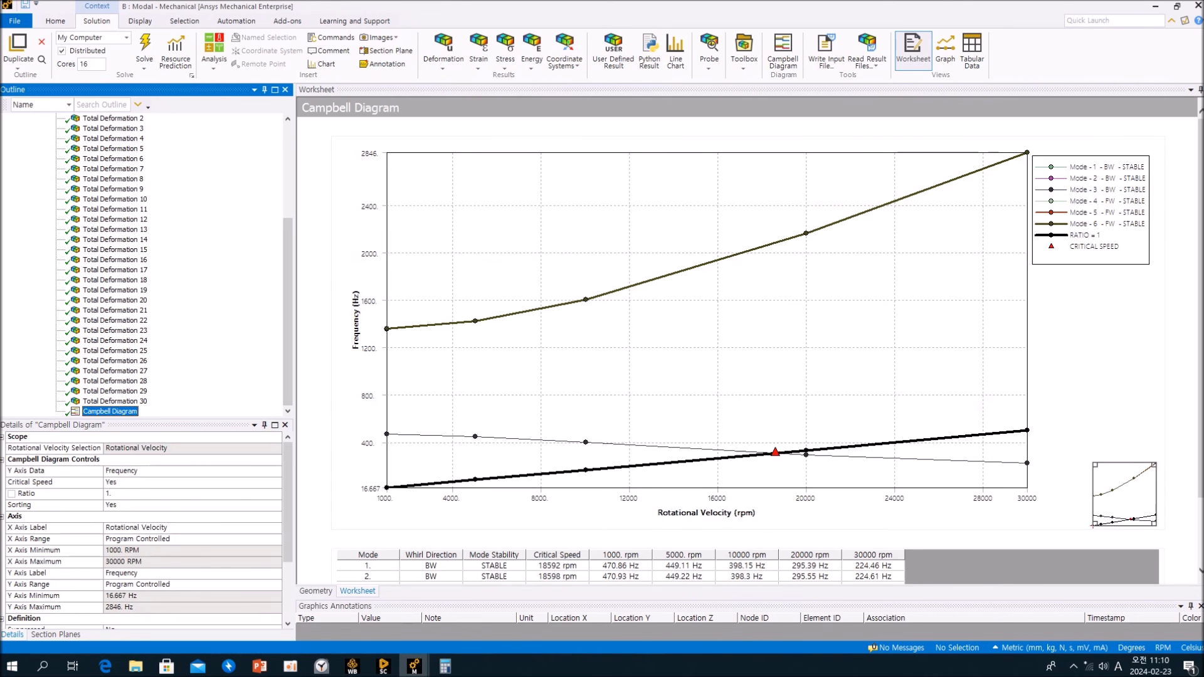
scroll(614, 477, down, 3)
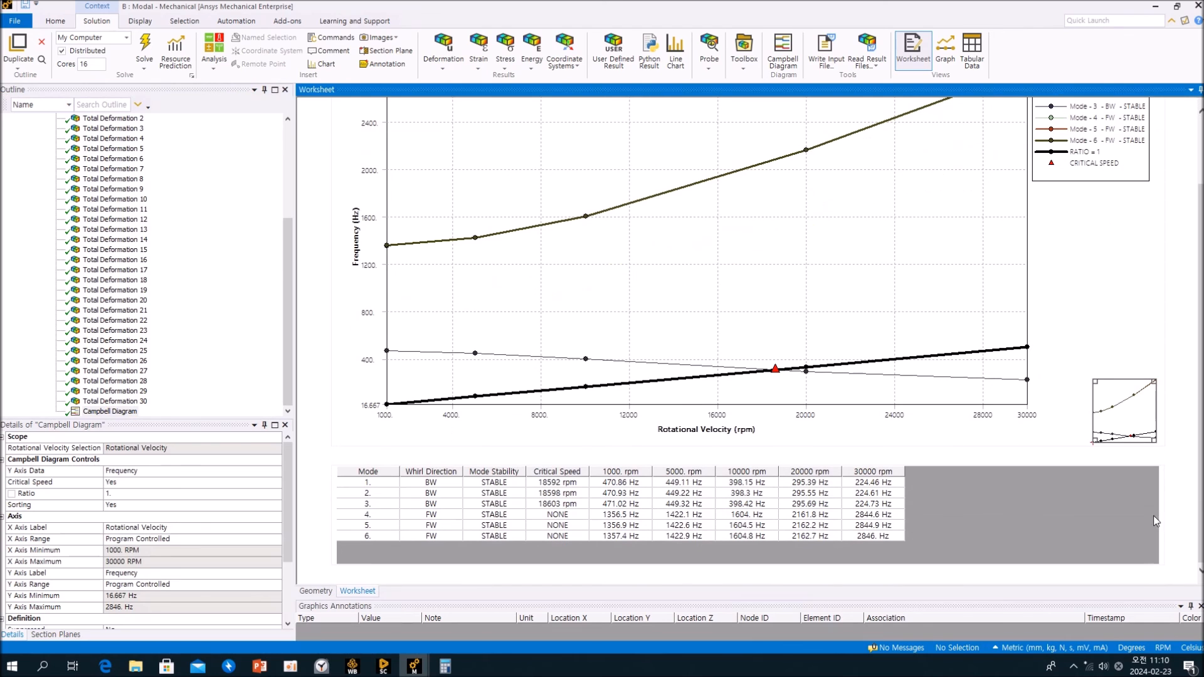
click(613, 473)
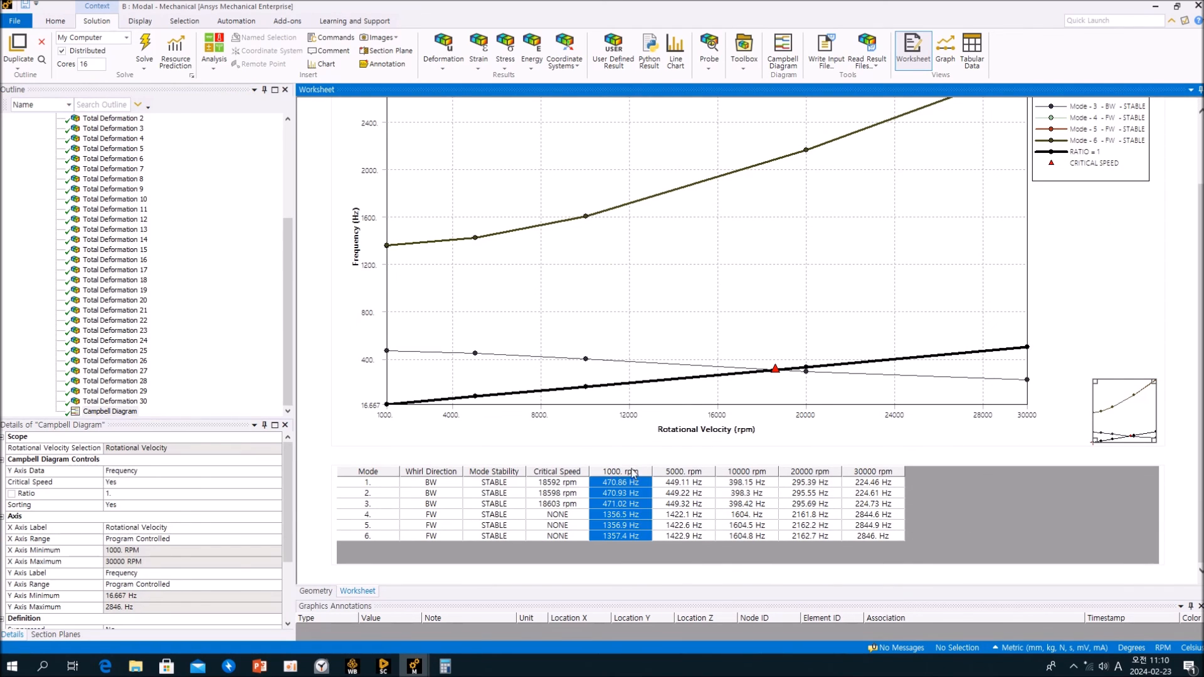
click(677, 474)
click(739, 474)
click(808, 474)
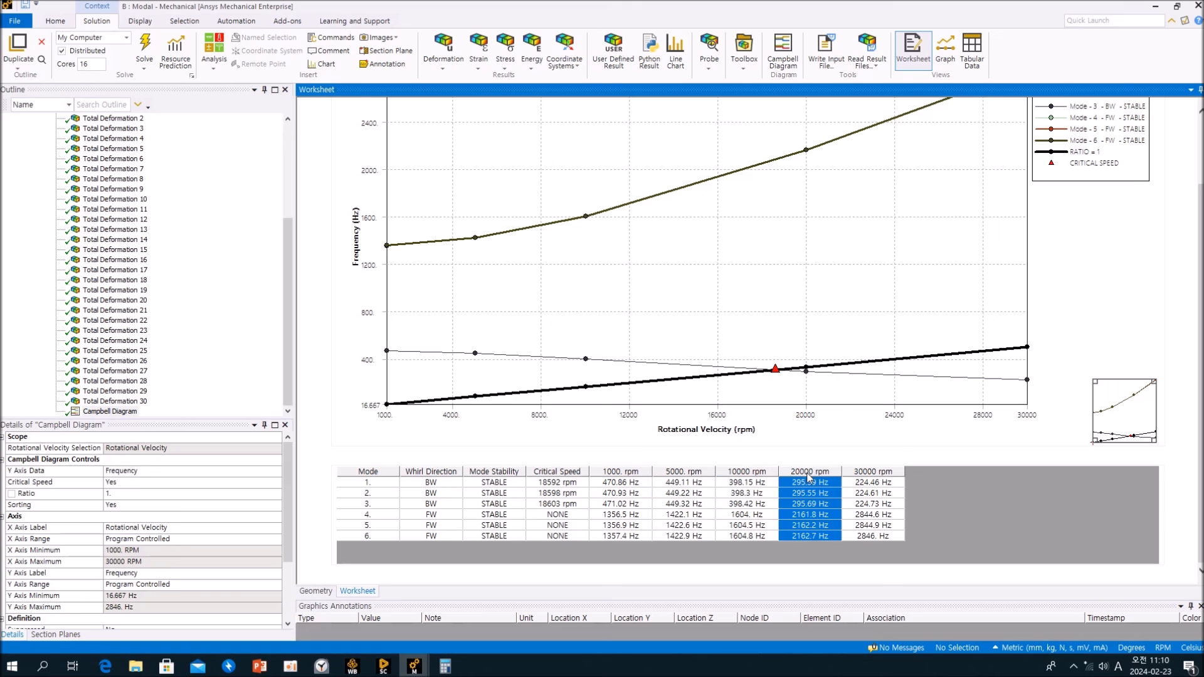
click(862, 474)
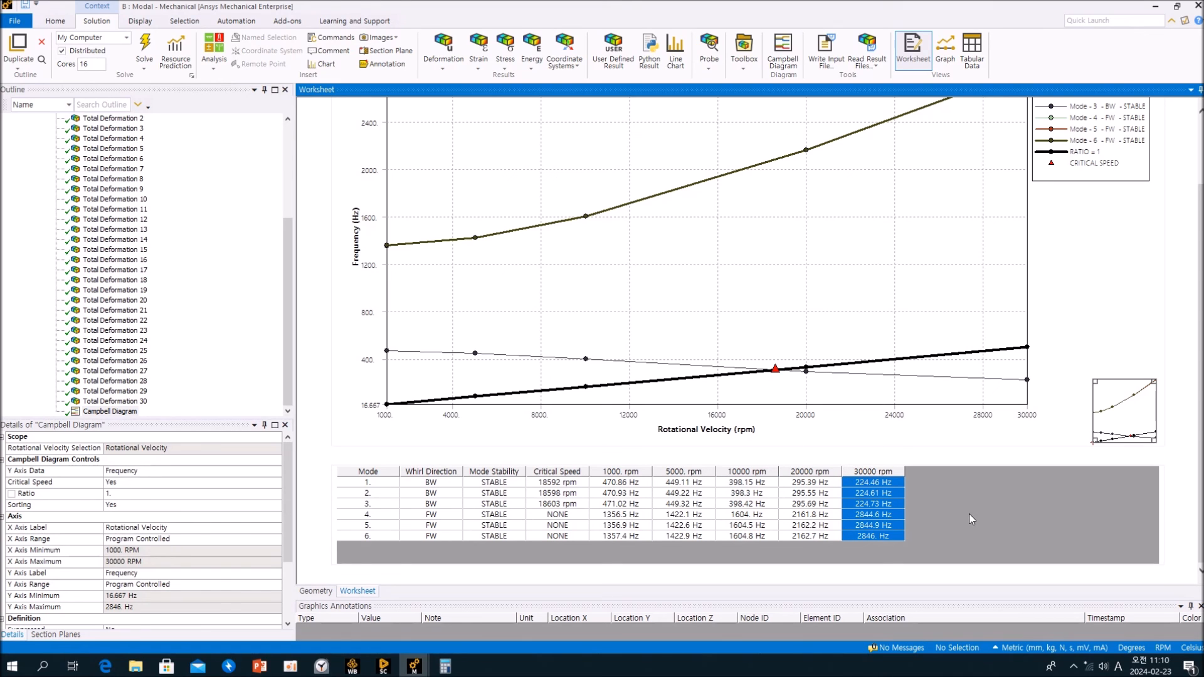
Compare the forward-whirl mode frequencies across the rotational speeds and examine the critical speeds in the Campbell Diagram
click(606, 518)
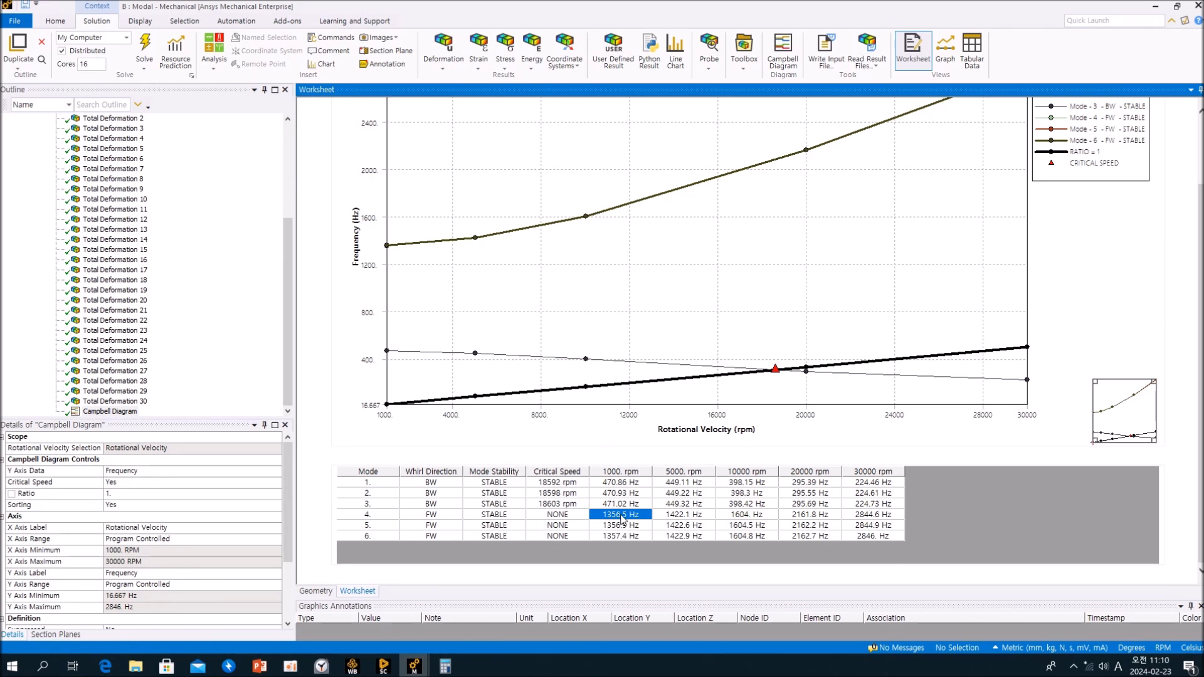
drag(644, 517, 867, 515)
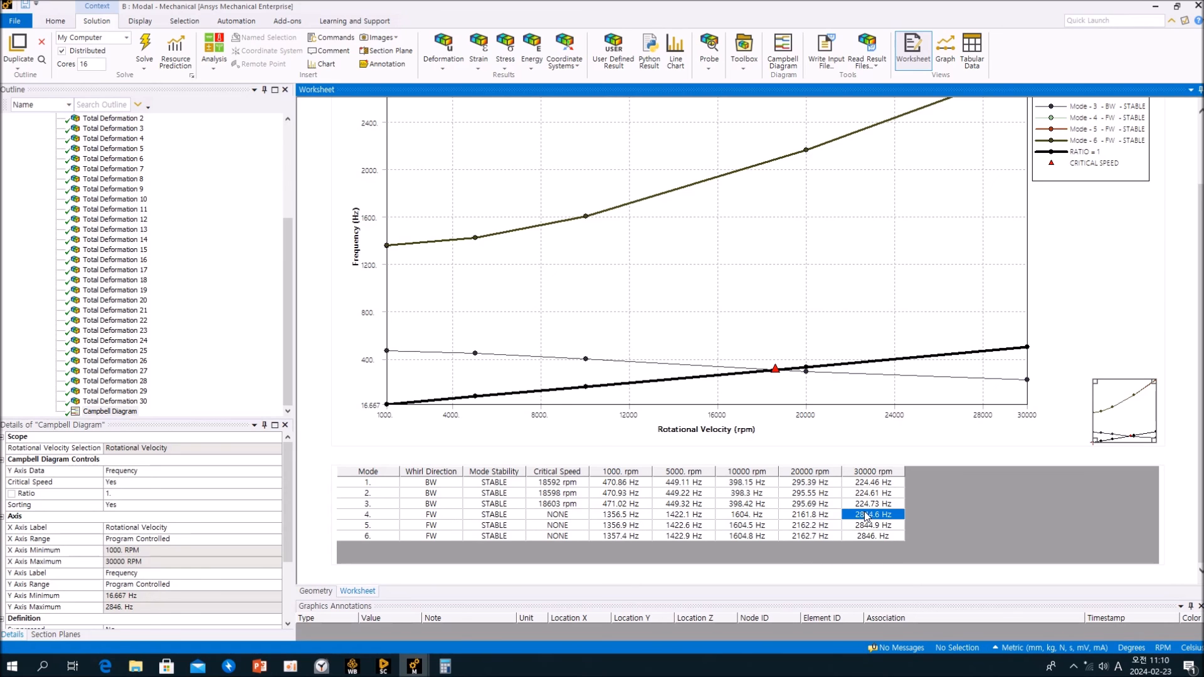
click(624, 518)
click(624, 537)
click(1085, 314)
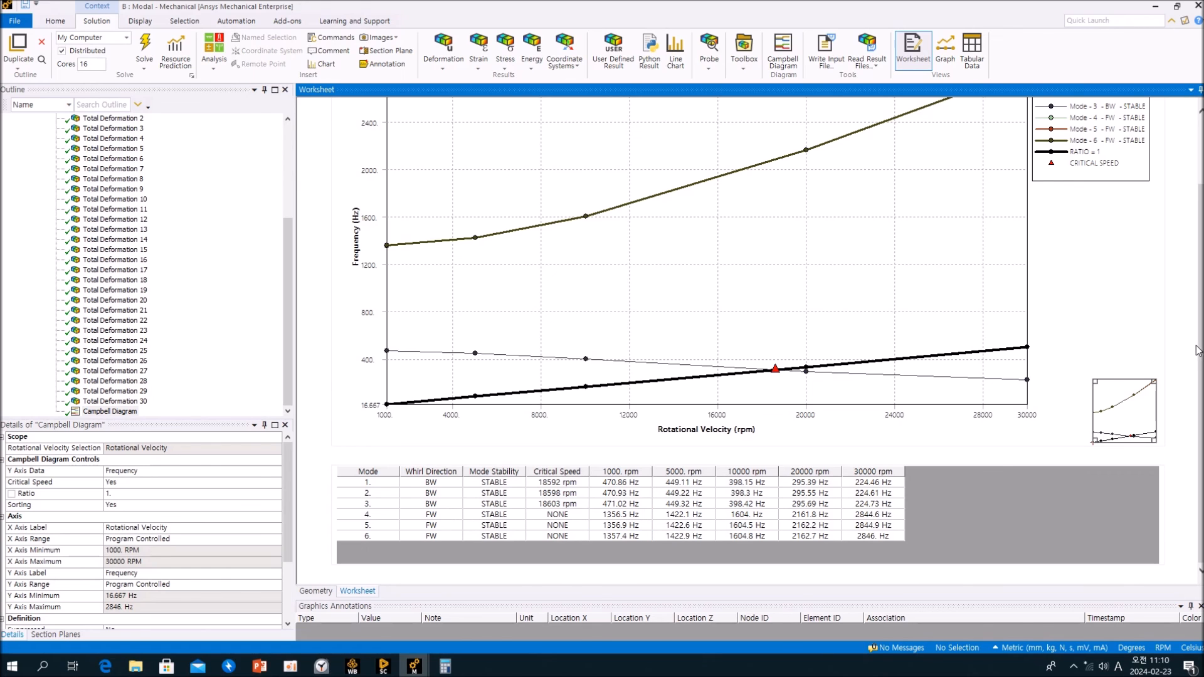
mouse_move(1201, 350)
mouse_down()
mouse_move(1201, 287)
mouse_move(1201, 328)
mouse_up()
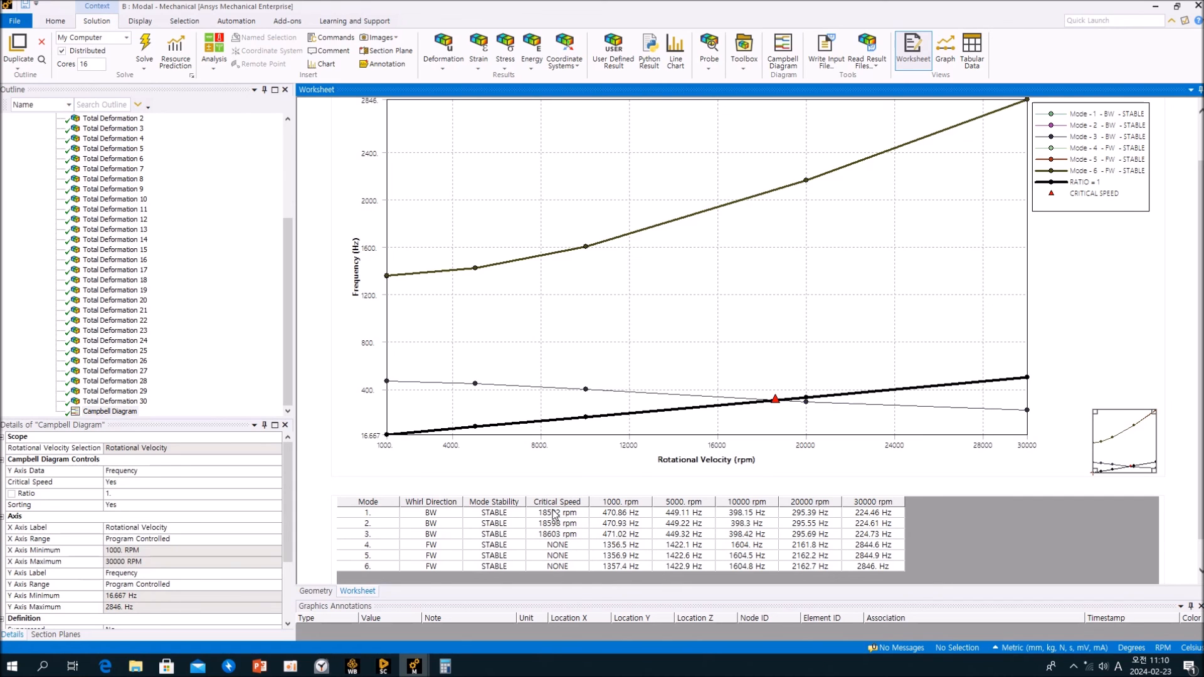
drag(290, 349, 294, 416)
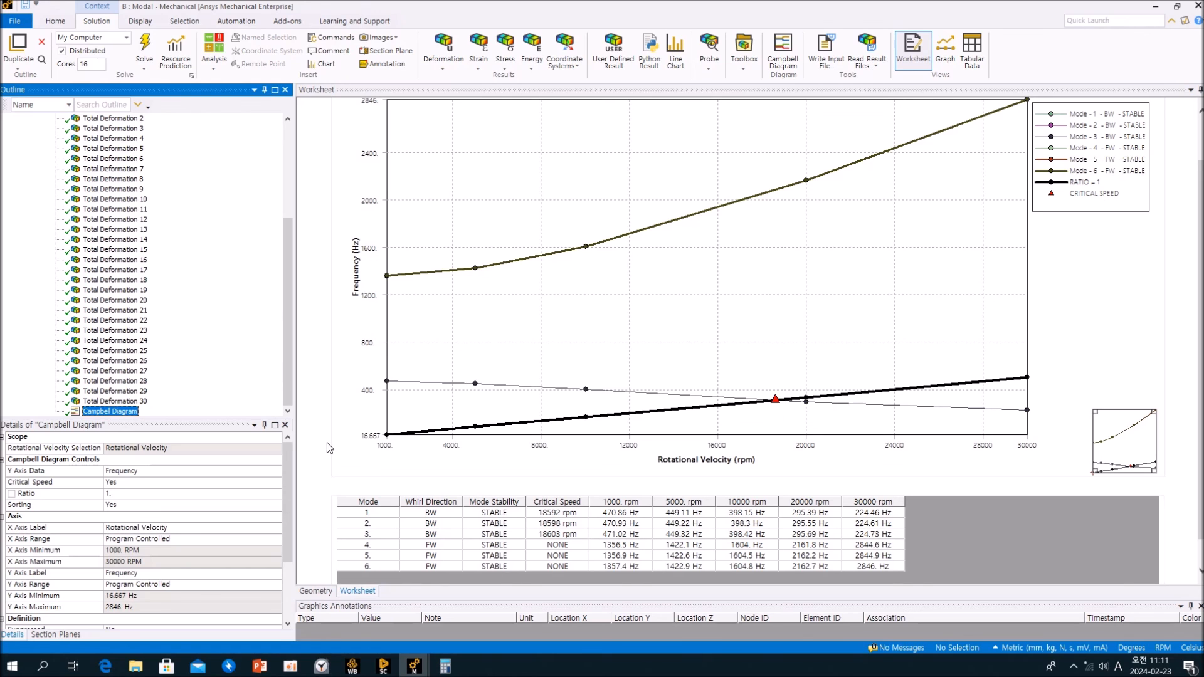
Switch back to the copied static analysis and review its Equivalent Stress, Equivalent Total Strain and Equivalent Plastic Strain results
click(414, 667)
click(551, 608)
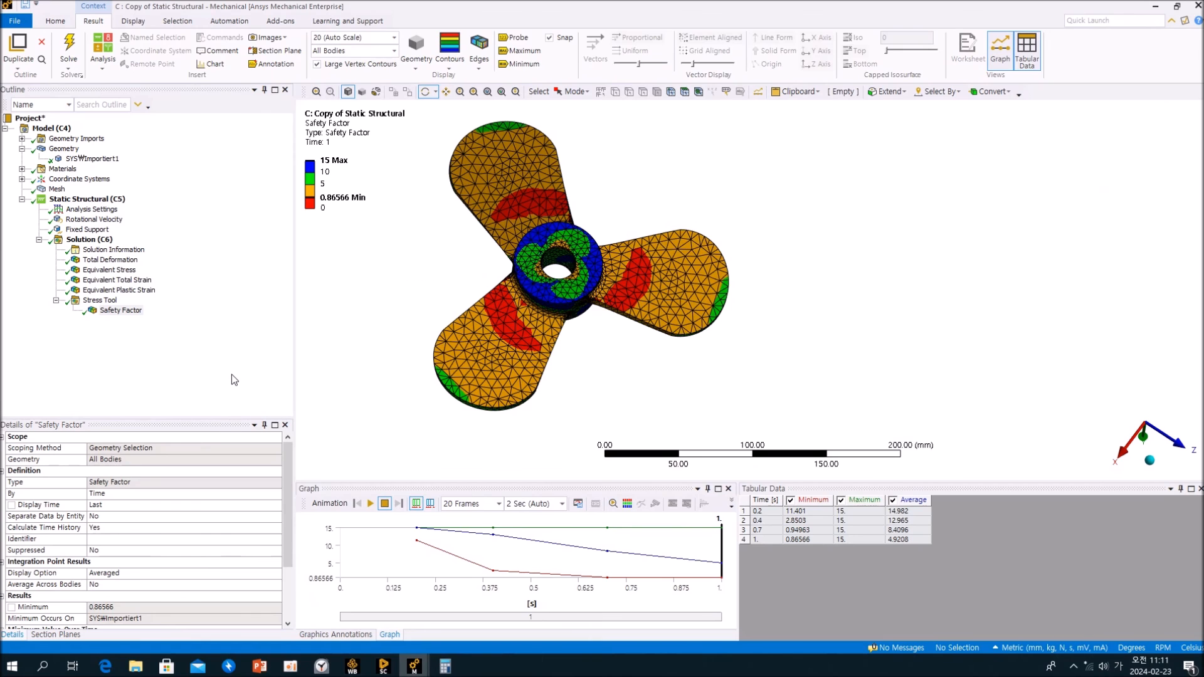
click(123, 281)
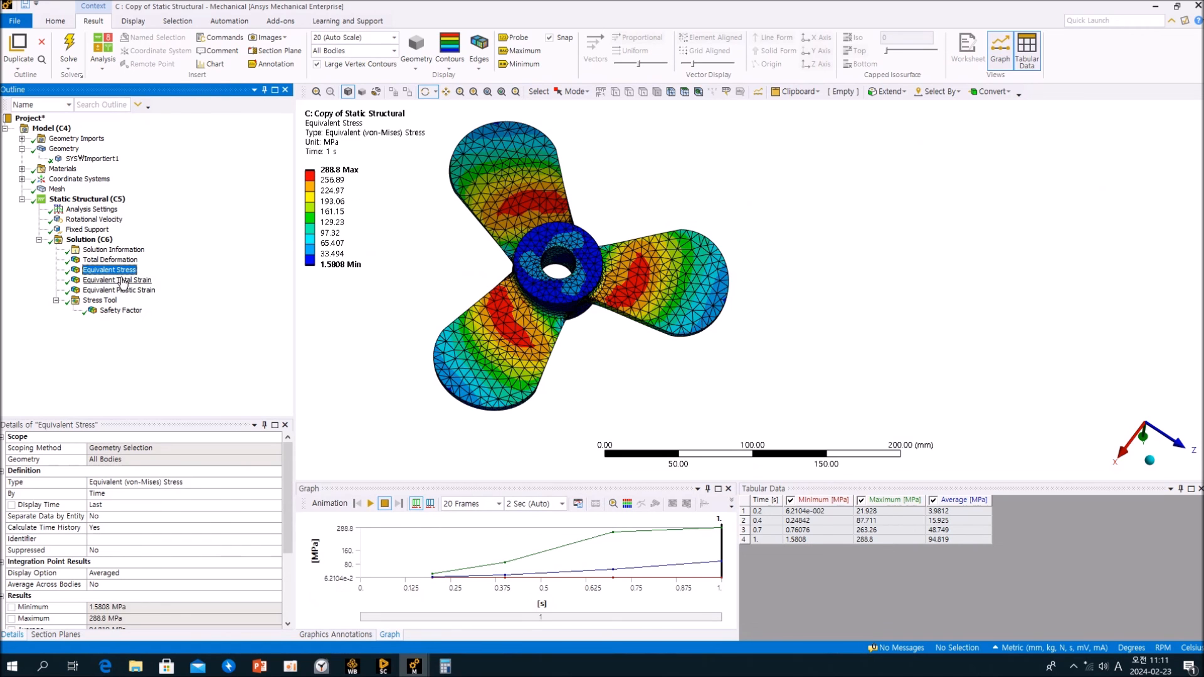
click(126, 291)
click(125, 280)
click(122, 271)
Display the copied analysis's Safety Factor and inspect the blade roots from different angles
click(126, 312)
drag(470, 304, 551, 325)
scroll(549, 321, up, 3)
middle_drag(551, 325, 719, 315)
scroll(792, 333, down, 3)
ctrl+middle_drag(719, 314, 718, 318)
click(210, 381)
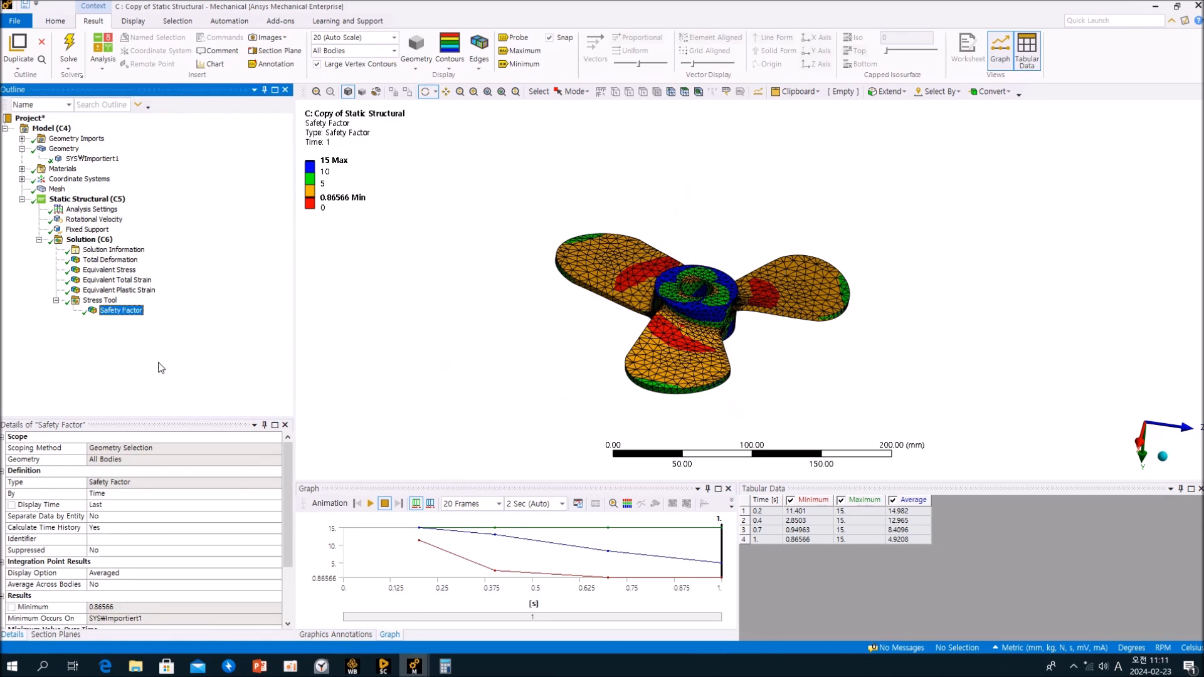
Add a Fatigue Tool to the copied analysis's solution and set its loading type to Zero-Based
click(98, 241)
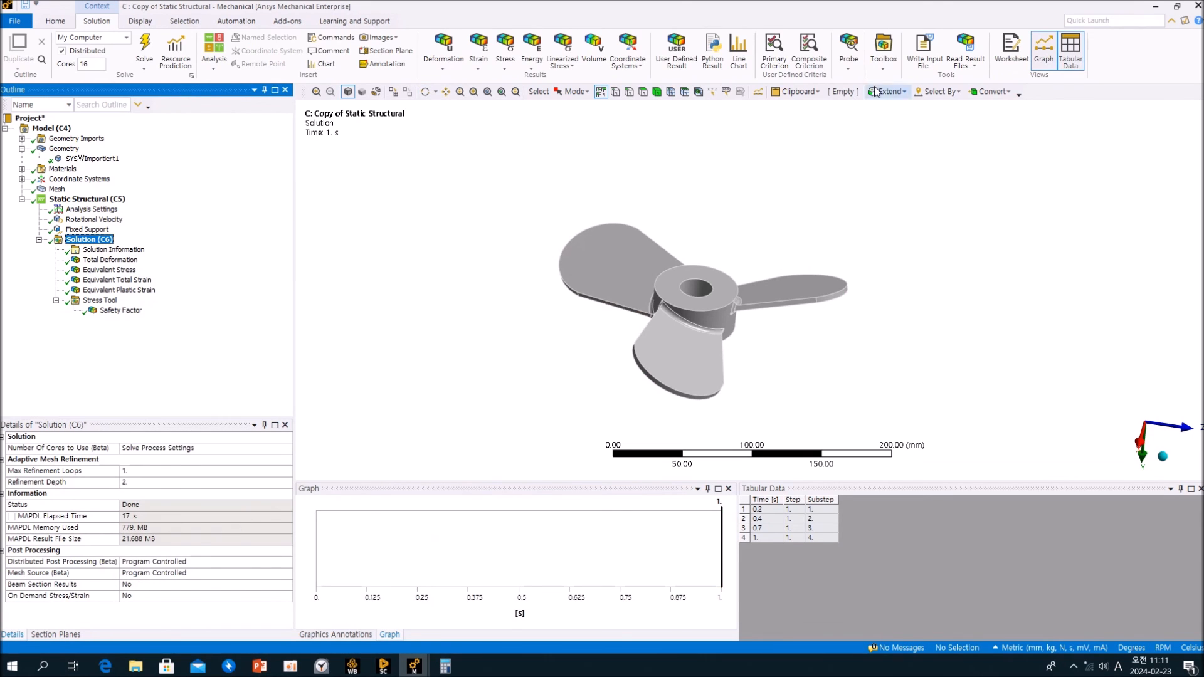
click(893, 69)
click(910, 91)
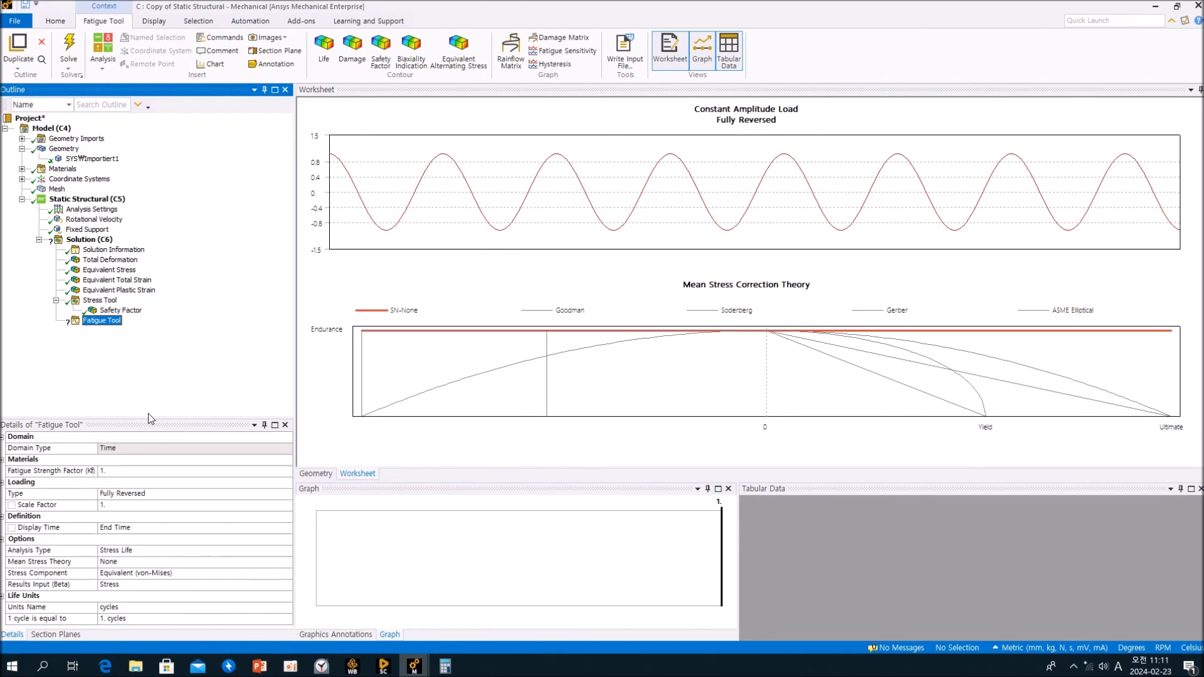
click(287, 495)
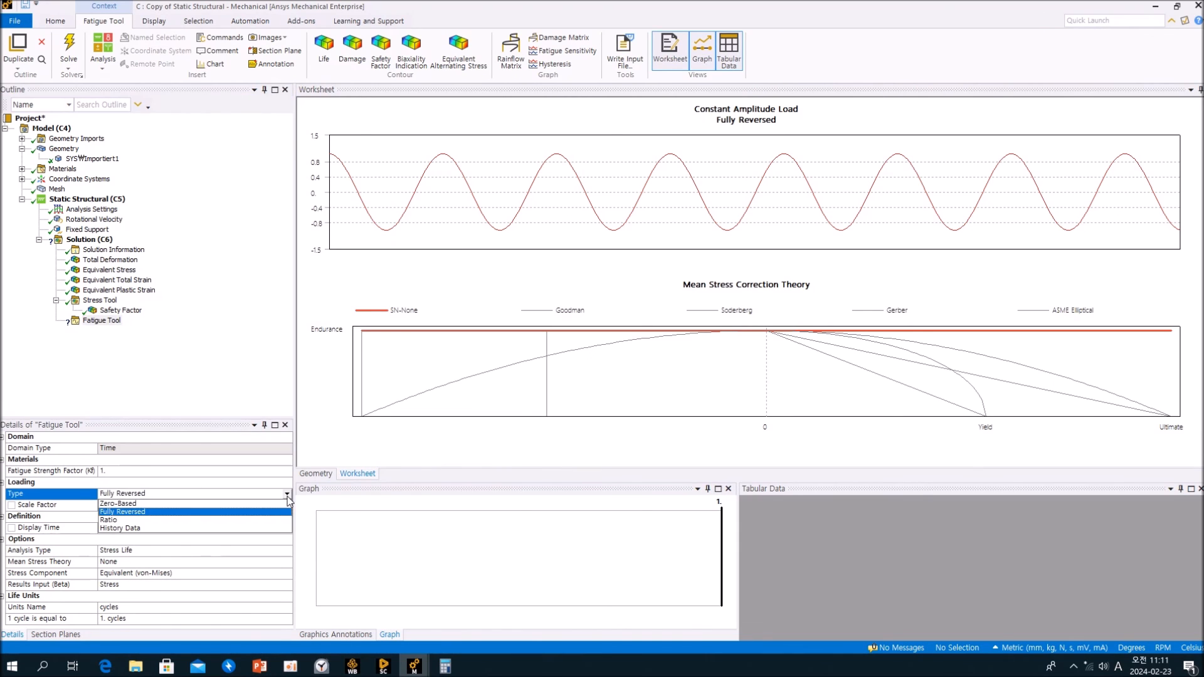
click(262, 504)
click(179, 374)
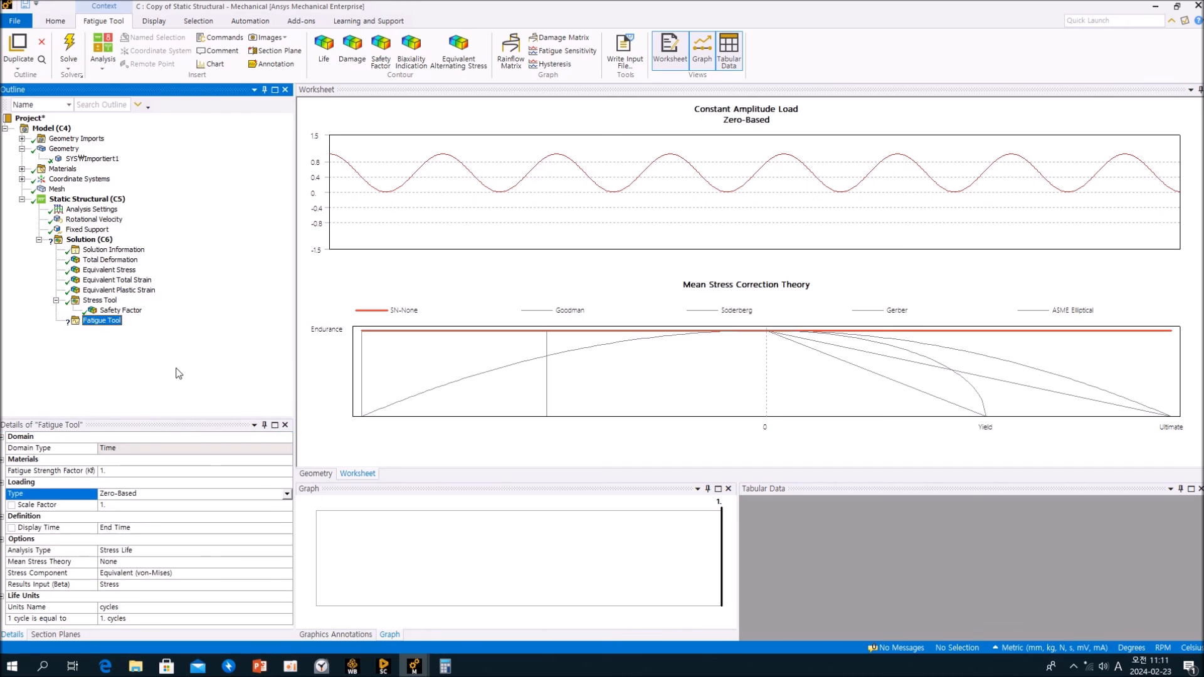
Try to evaluate a fatigue Life result under the Fatigue Tool
click(323, 50)
right_click(141, 337)
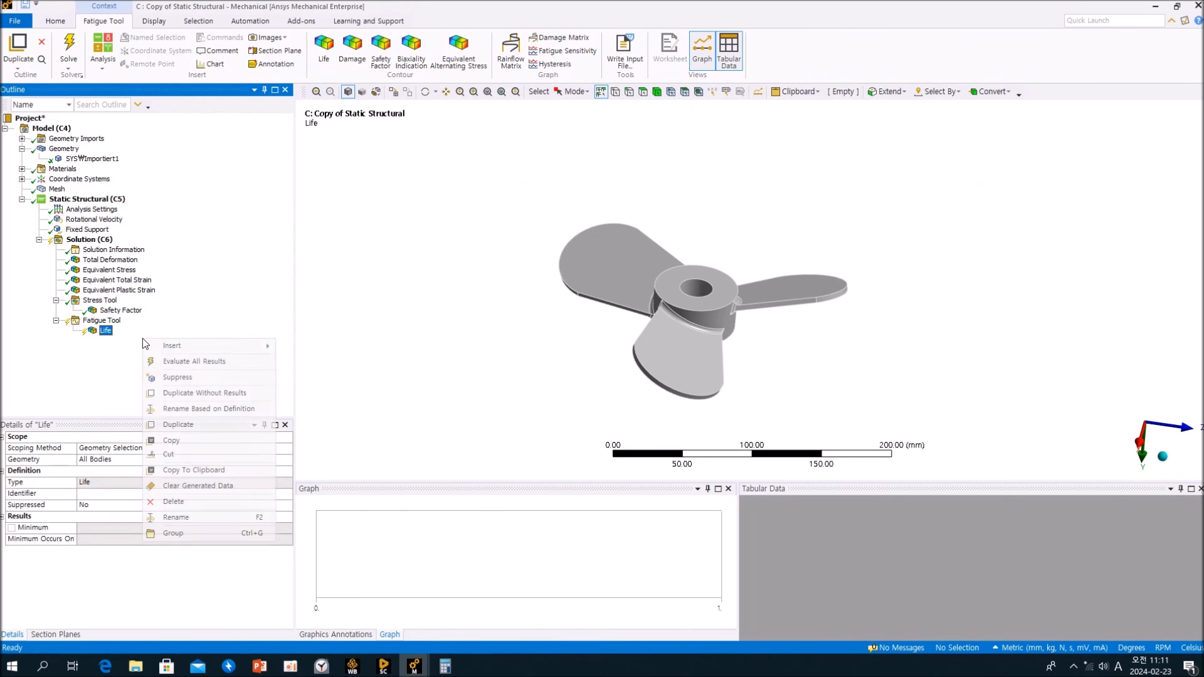
click(183, 363)
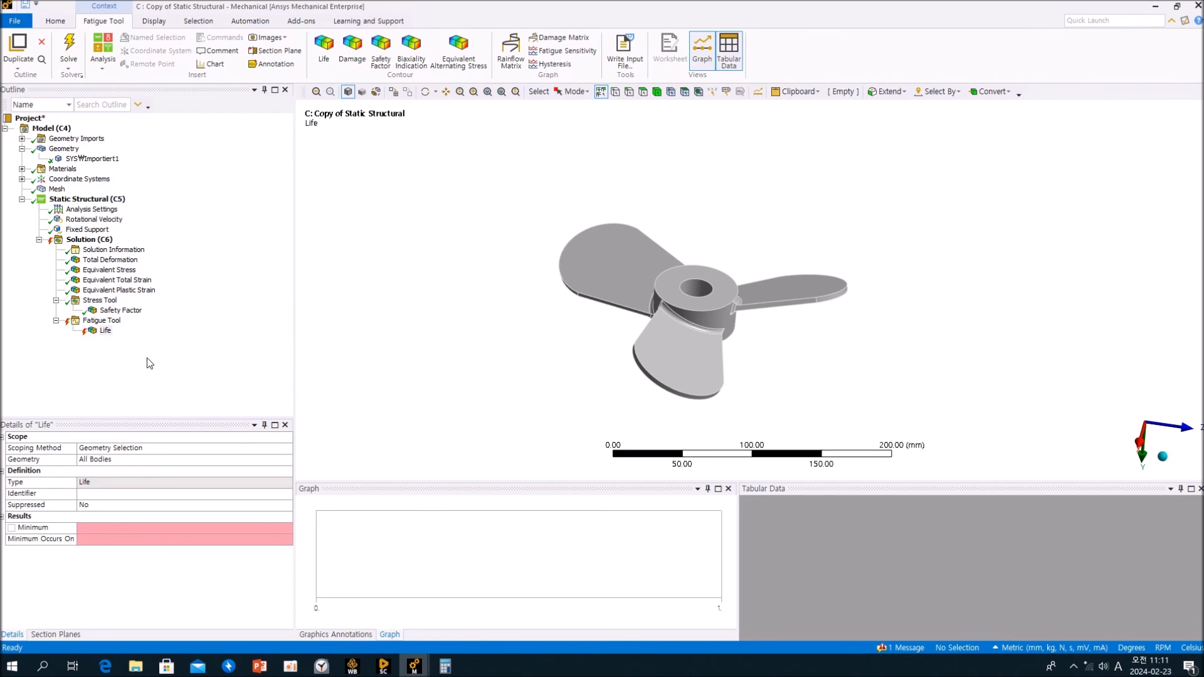
Delete the Fatigue Tool and its Life result from the copied analysis's solution
click(100, 320)
right_click(103, 321)
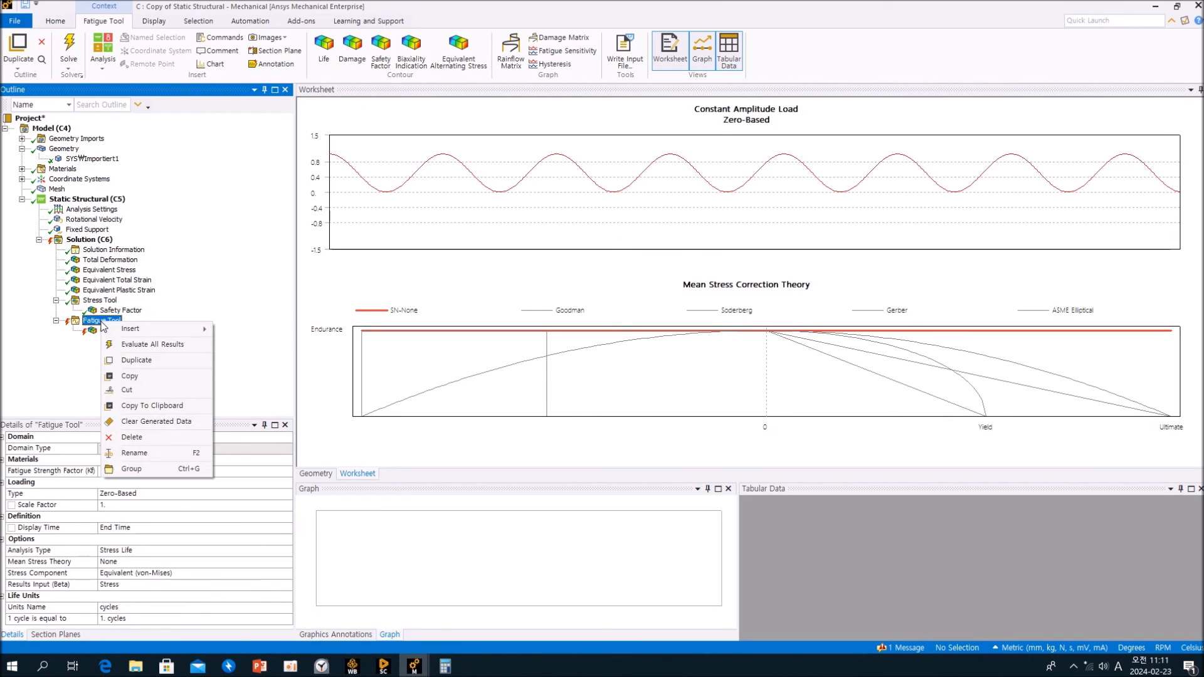
click(131, 437)
click(597, 378)
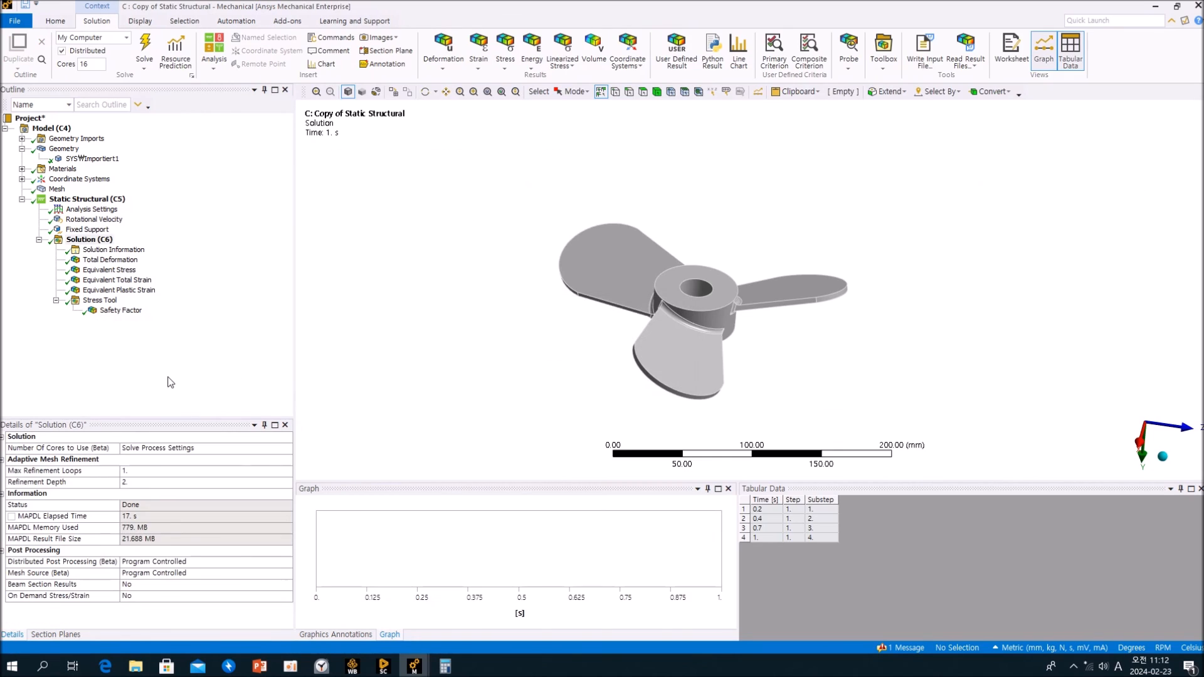
Compare the material properties of Structural Steel and Structural Steel NL, checking which one includes strain-life and S-N curve data
click(22, 168)
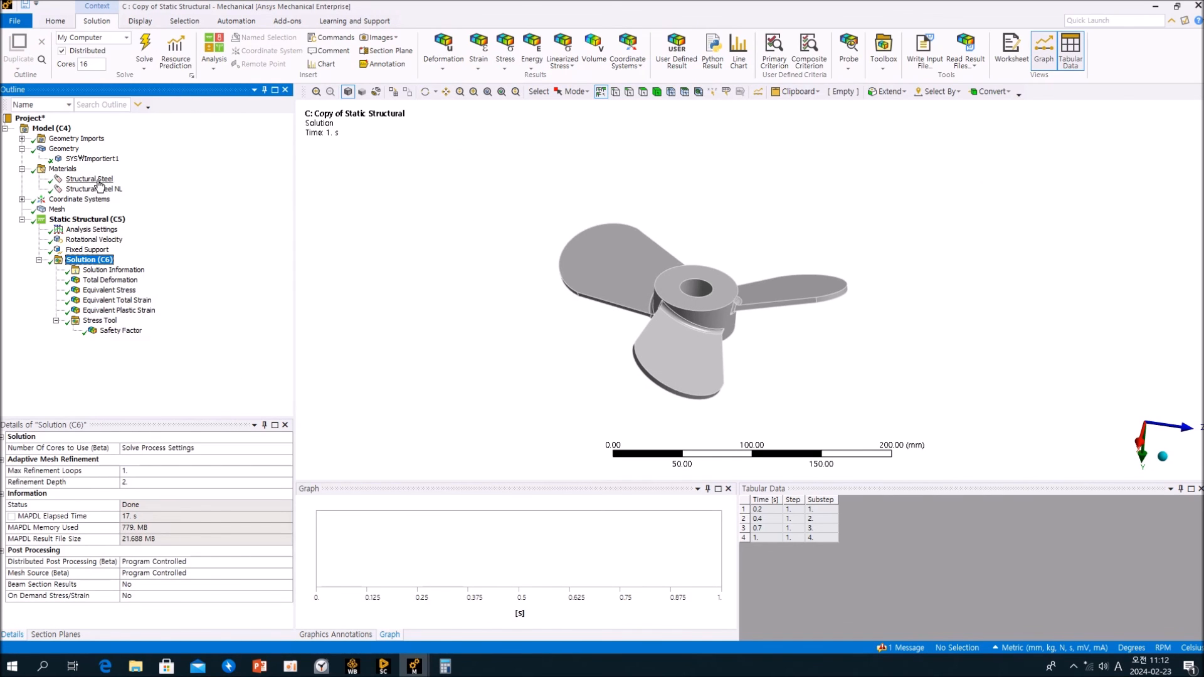
click(98, 180)
click(107, 189)
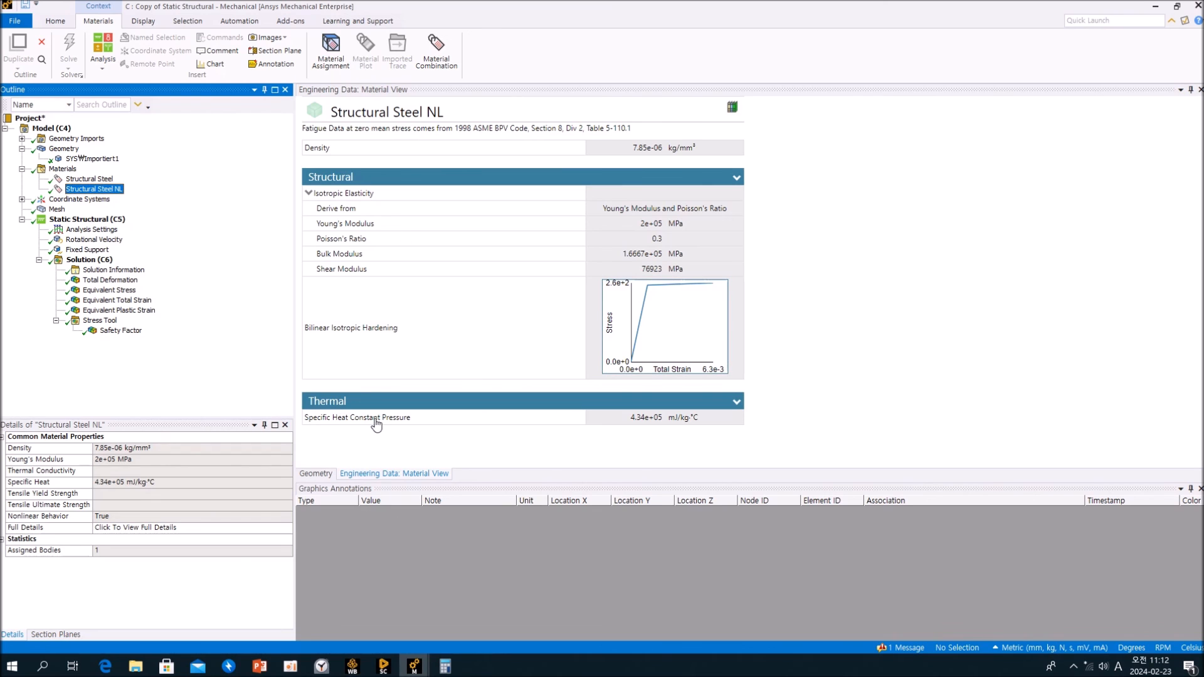
click(90, 179)
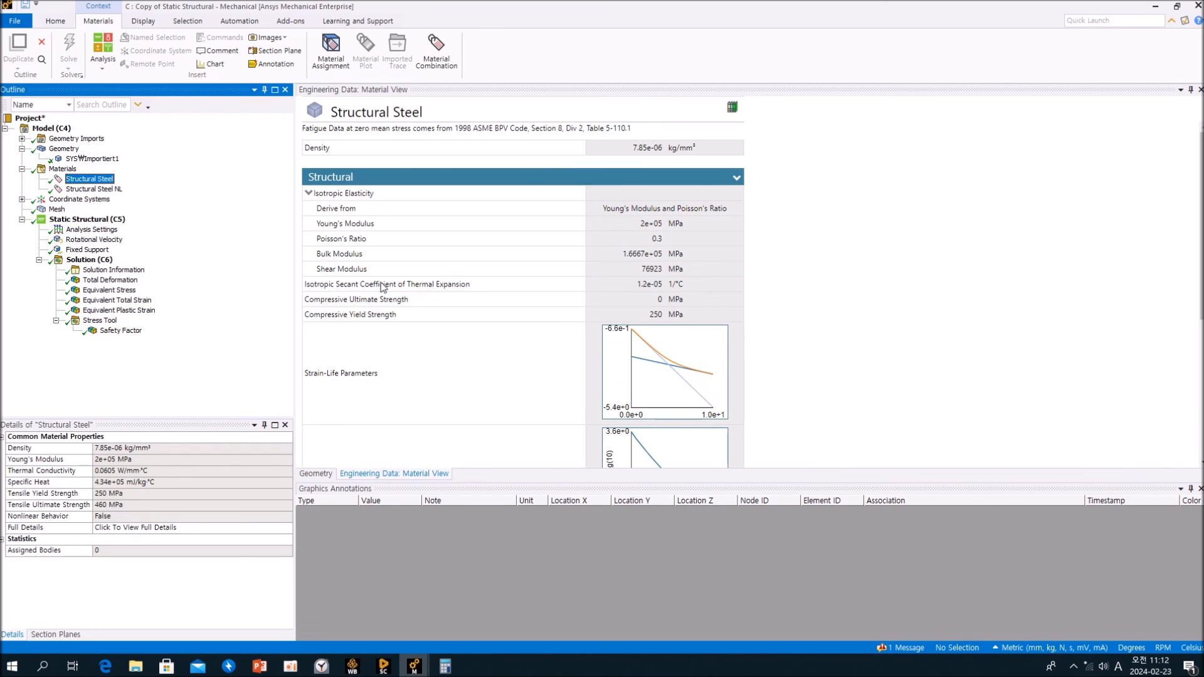
scroll(683, 378, down, 2)
scroll(685, 376, up, 1)
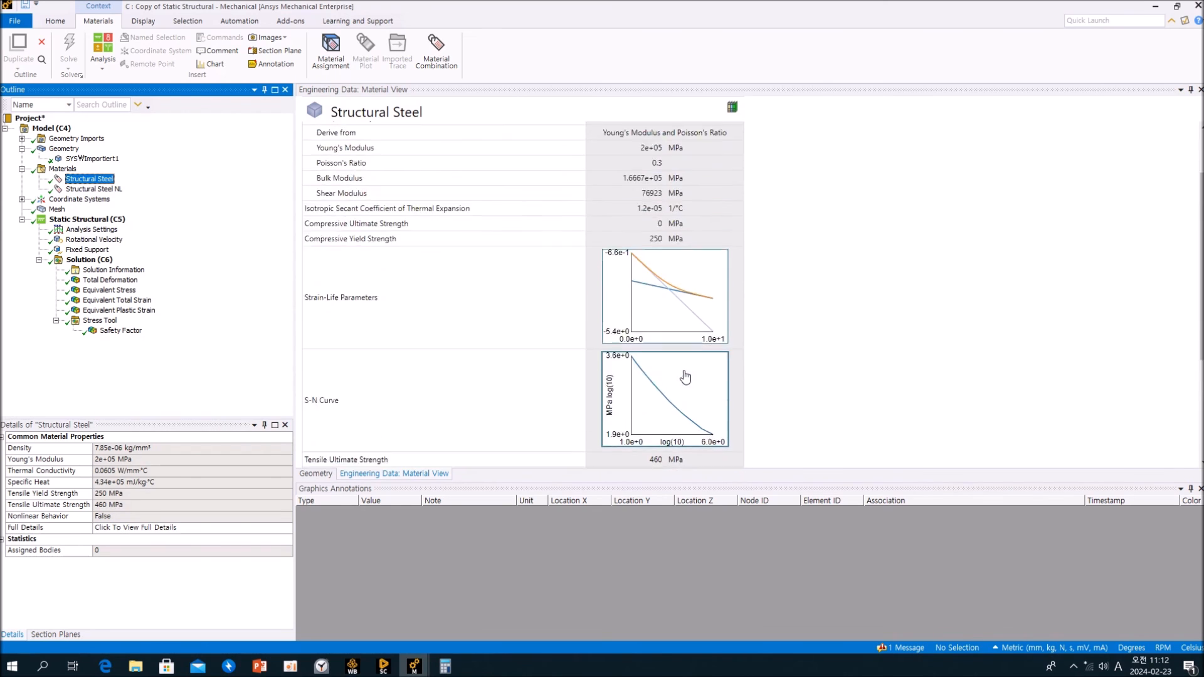
scroll(684, 377, up, 2)
click(101, 189)
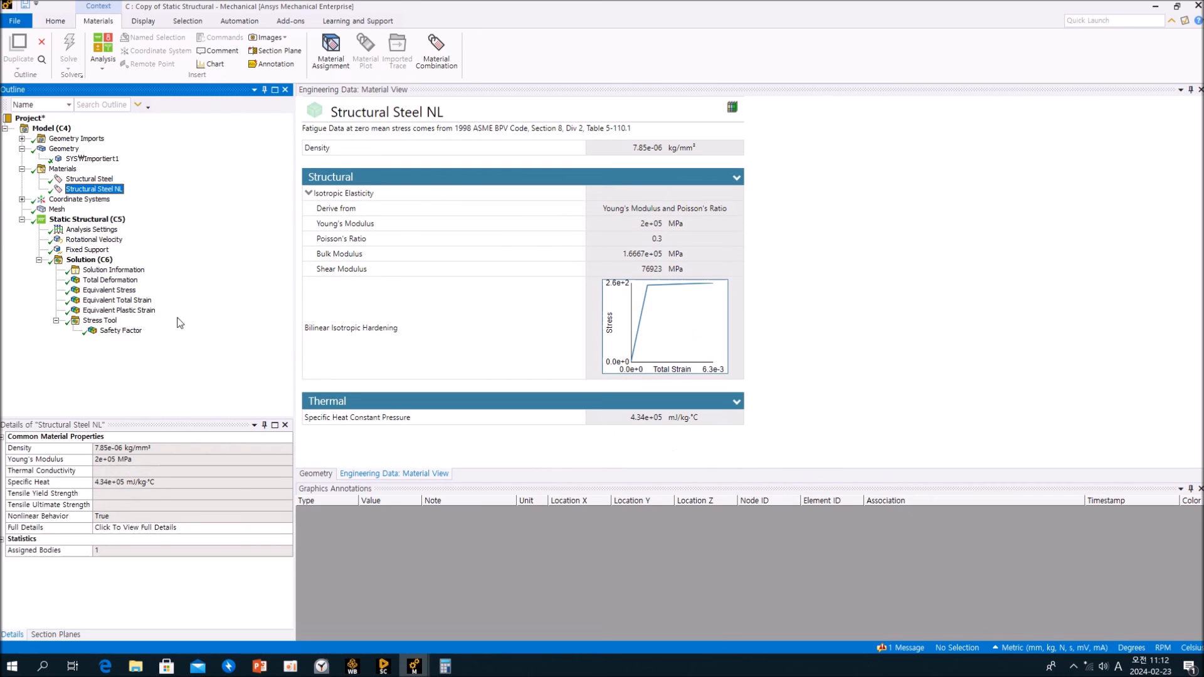
click(94, 180)
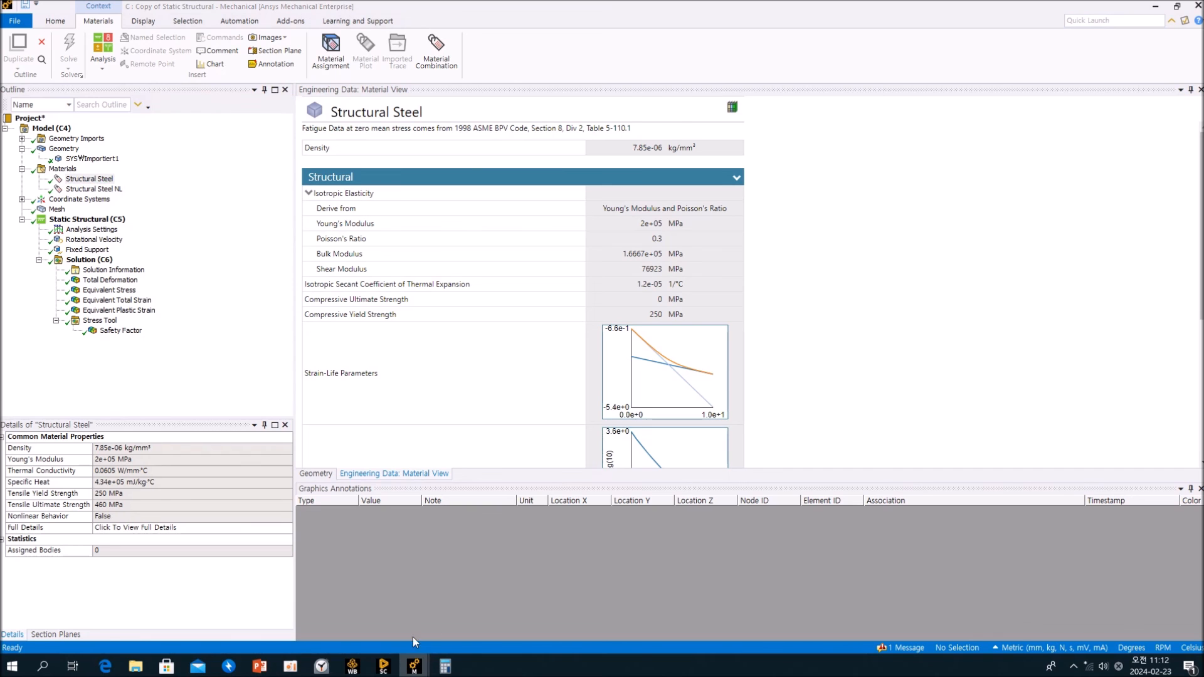
Return to the Modal analysis and recheck the critical speed on its Campbell Diagram
mouse_move(414, 674)
click(406, 619)
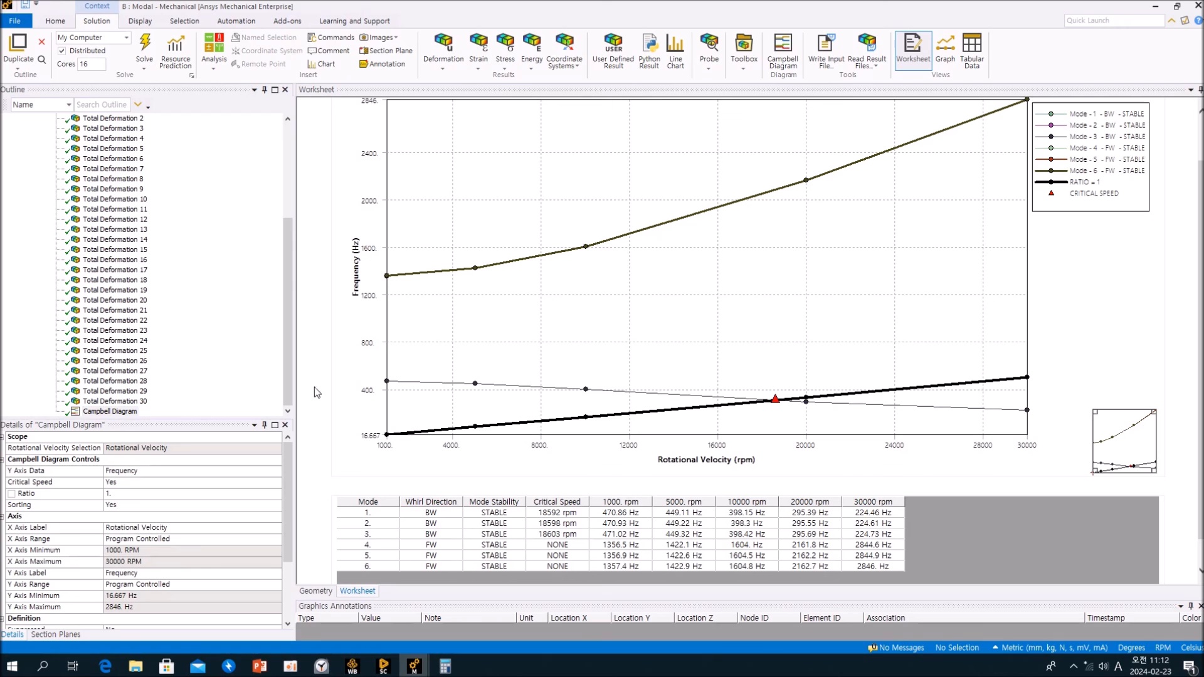
drag(285, 356, 286, 365)
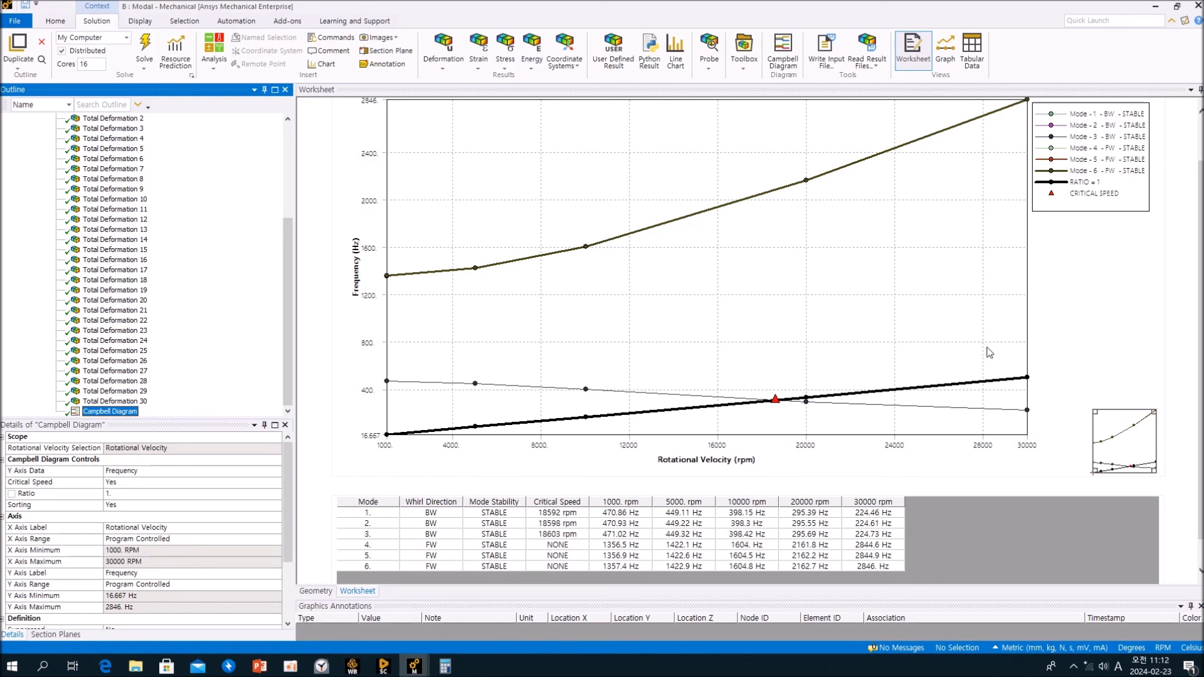
click(1112, 327)
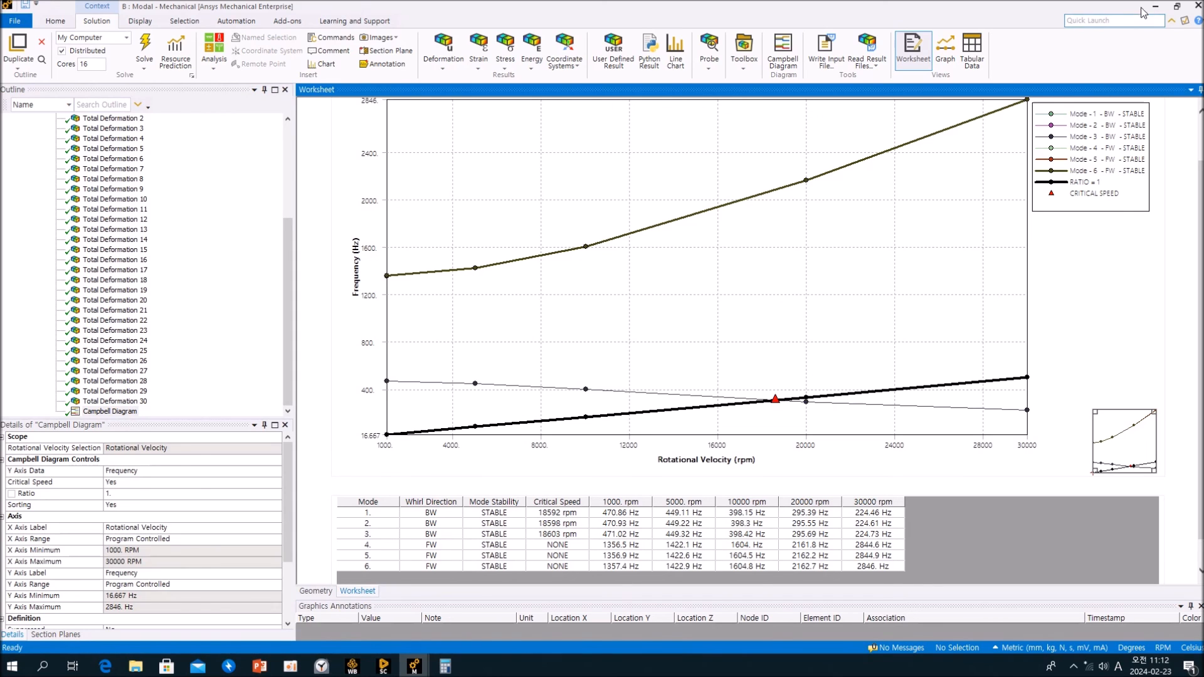